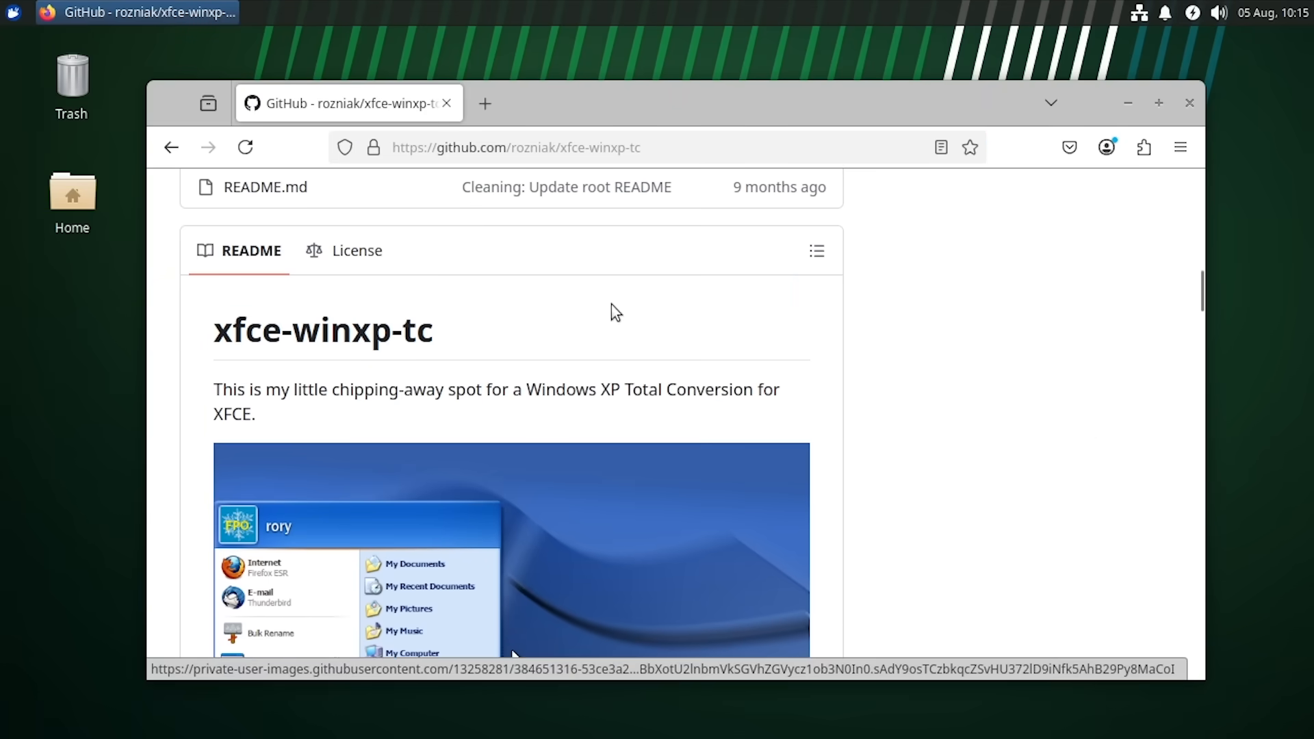
Step: Navigate from the repo README to the wiki's 'Install from compiled sources' guide
{"action": "mouse_move", "coordinate": [528, 389]}
{"action": "left_mouse_down"}
{"action": "mouse_move", "coordinate": [643, 393]}
{"action": "mouse_move", "coordinate": [386, 428]}
{"action": "left_mouse_up"}
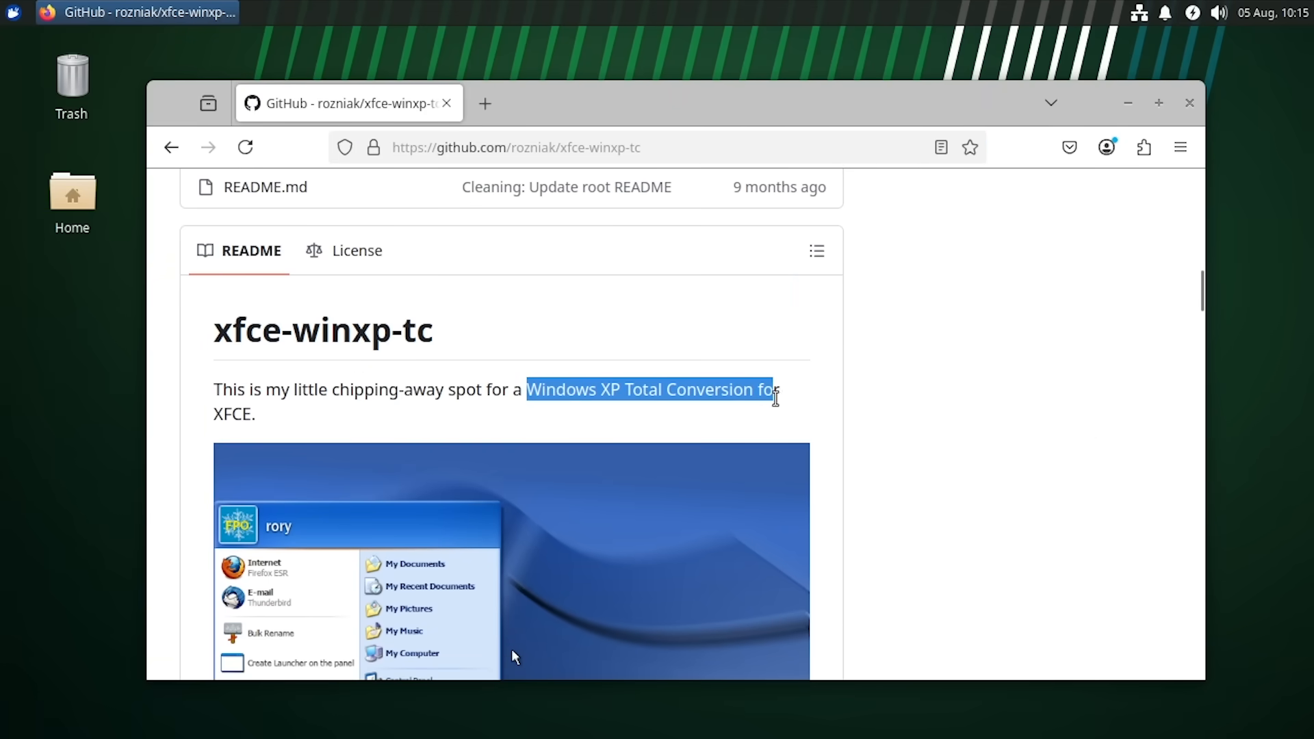
{"action": "left_click", "coordinate": [443, 427]}
{"action": "scroll", "coordinate": [443, 428], "scroll_direction": "up", "scroll_amount": 5}
{"action": "scroll", "coordinate": [443, 428], "scroll_direction": "up", "scroll_amount": 2}
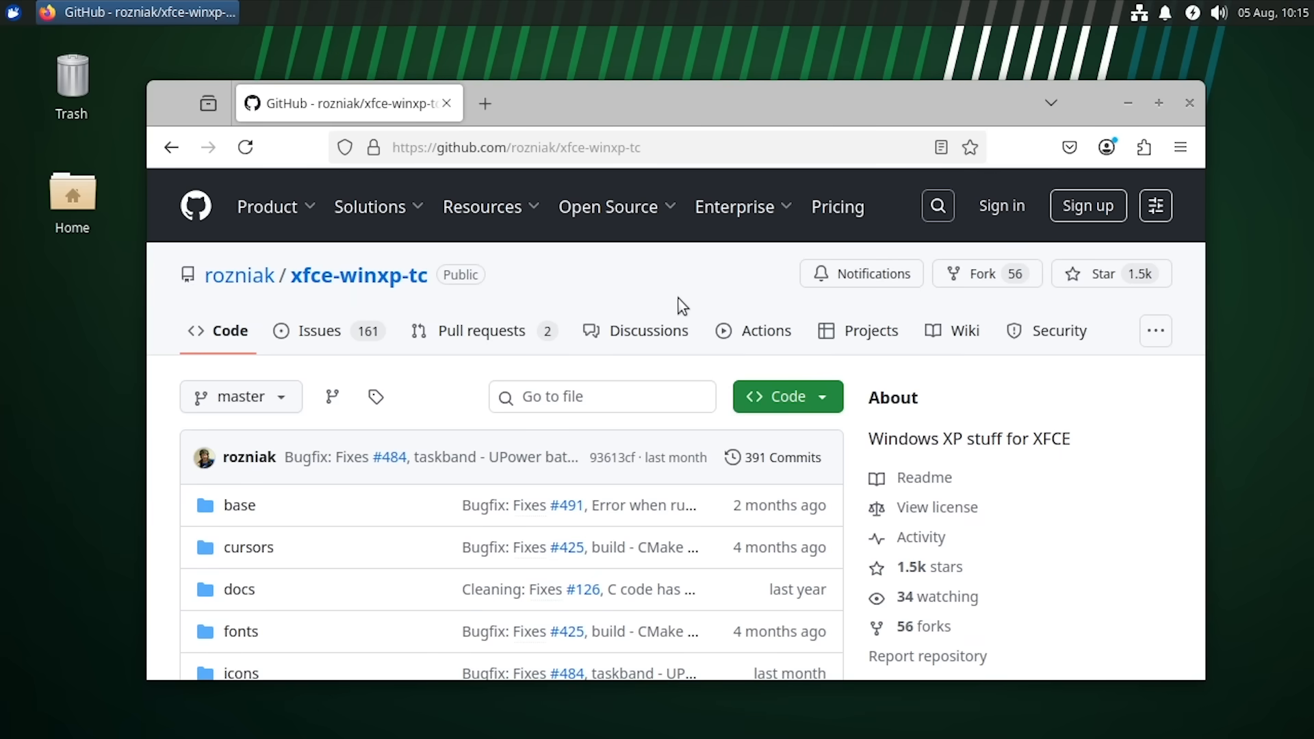
{"action": "scroll", "coordinate": [678, 305], "scroll_direction": "down", "scroll_amount": 5}
{"action": "scroll", "coordinate": [822, 329], "scroll_direction": "down", "scroll_amount": 3}
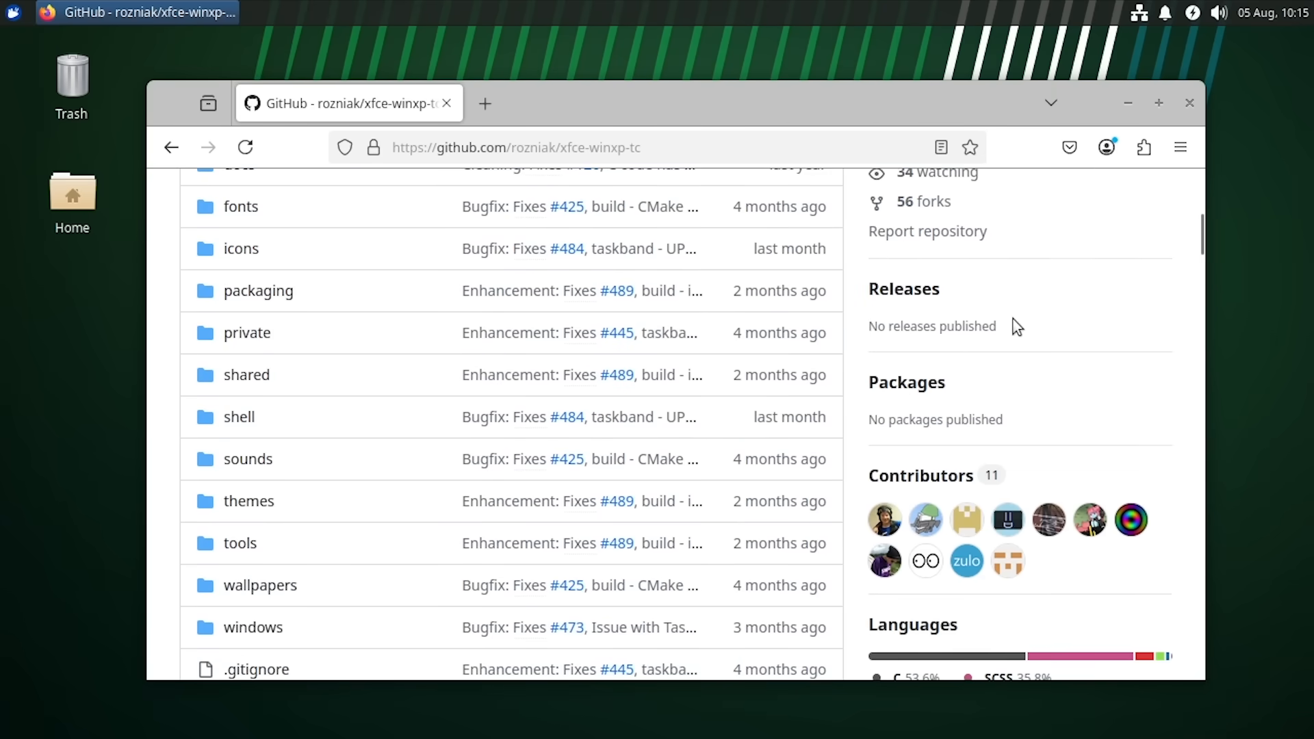
{"action": "scroll", "coordinate": [1017, 327], "scroll_direction": "down", "scroll_amount": 10}
{"action": "scroll", "coordinate": [1015, 332], "scroll_direction": "down", "scroll_amount": 8}
{"action": "scroll", "coordinate": [1015, 333], "scroll_direction": "down", "scroll_amount": 6}
{"action": "scroll", "coordinate": [1014, 337], "scroll_direction": "down", "scroll_amount": 4}
{"action": "scroll", "coordinate": [1011, 329], "scroll_direction": "down", "scroll_amount": 1}
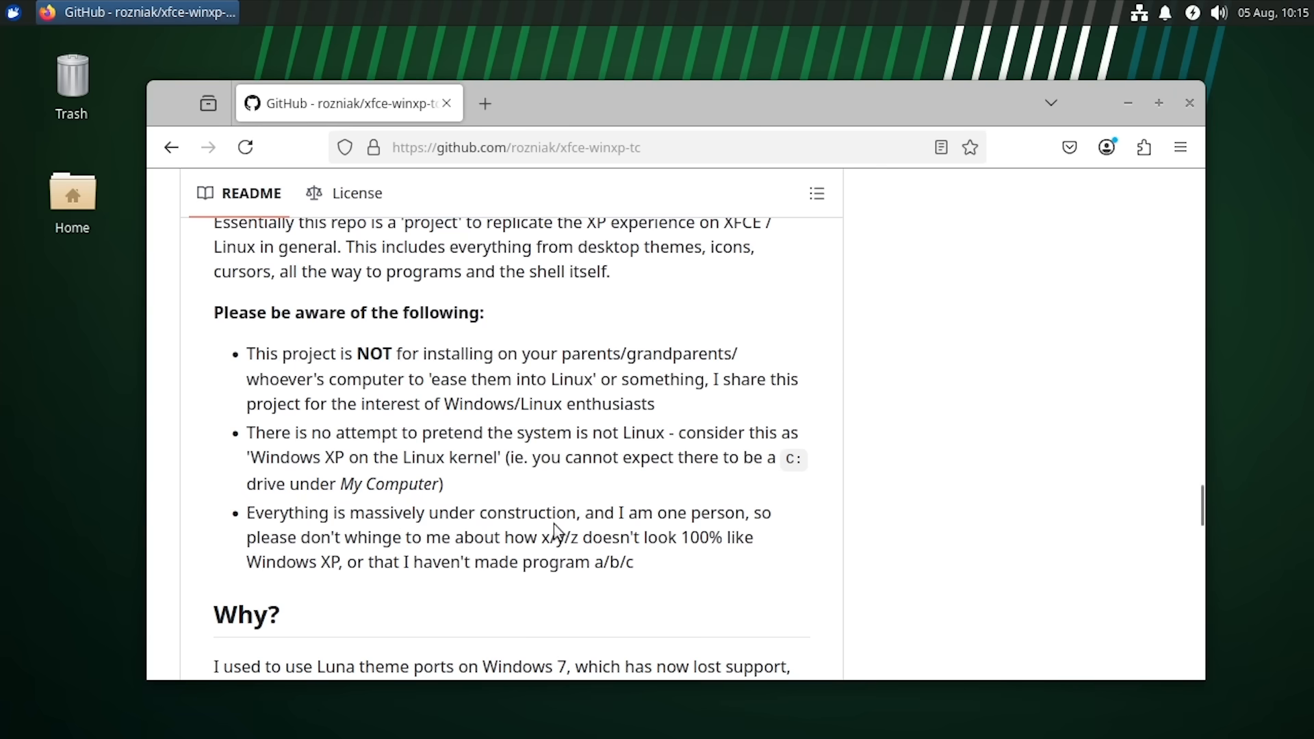
{"action": "scroll", "coordinate": [554, 531], "scroll_direction": "up", "scroll_amount": 5}
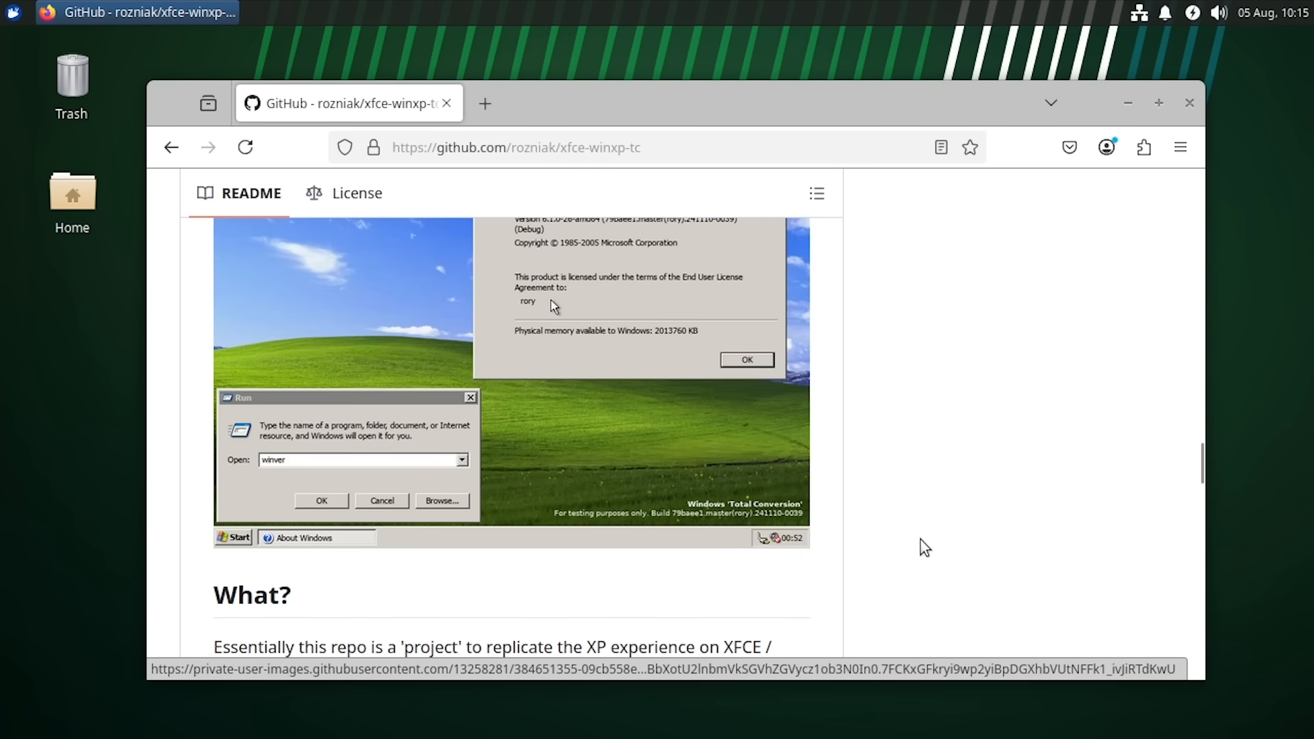
{"action": "scroll", "coordinate": [925, 548], "scroll_direction": "up", "scroll_amount": 3}
{"action": "scroll", "coordinate": [924, 547], "scroll_direction": "up", "scroll_amount": 5}
{"action": "scroll", "coordinate": [924, 547], "scroll_direction": "up", "scroll_amount": 3}
{"action": "scroll", "coordinate": [925, 547], "scroll_direction": "up", "scroll_amount": 4}
{"action": "scroll", "coordinate": [925, 548], "scroll_direction": "up", "scroll_amount": 2}
{"action": "scroll", "coordinate": [925, 548], "scroll_direction": "down", "scroll_amount": 2}
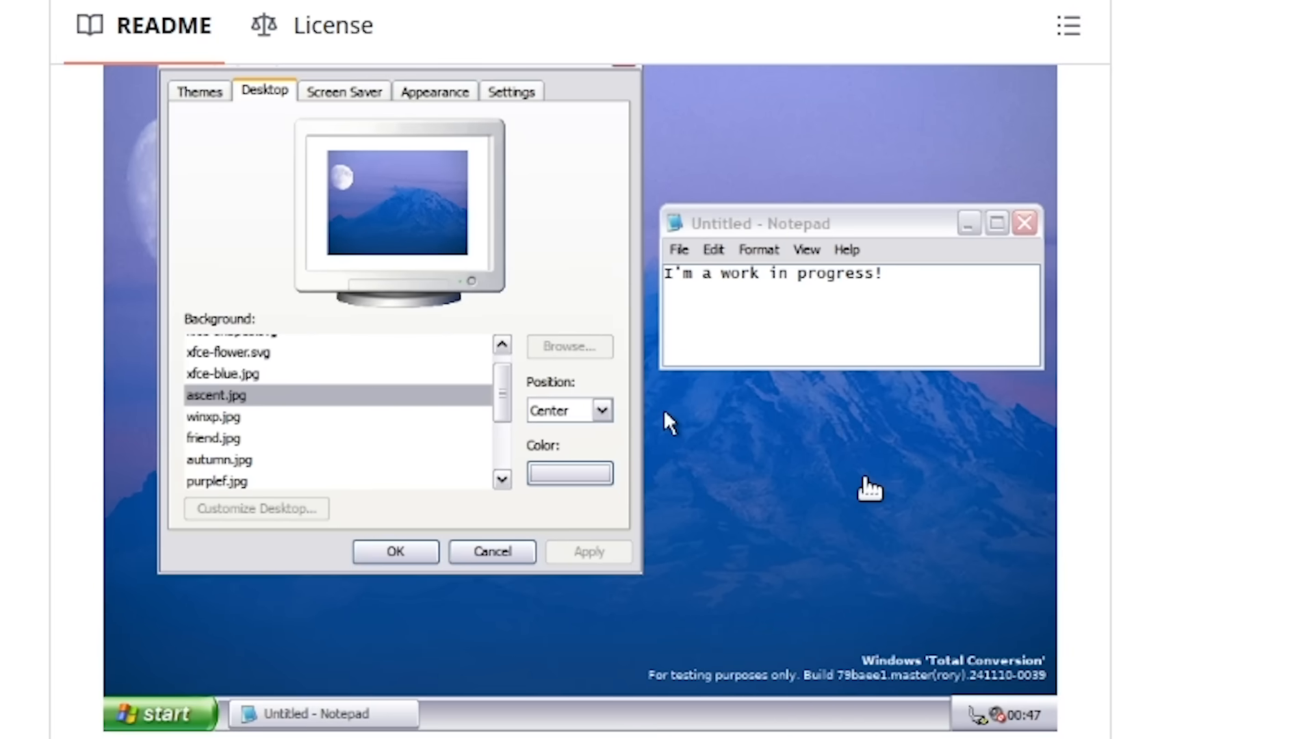
{"action": "scroll", "coordinate": [580, 411], "scroll_direction": "up", "scroll_amount": 5}
{"action": "scroll", "coordinate": [580, 308], "scroll_direction": "down", "scroll_amount": 3}
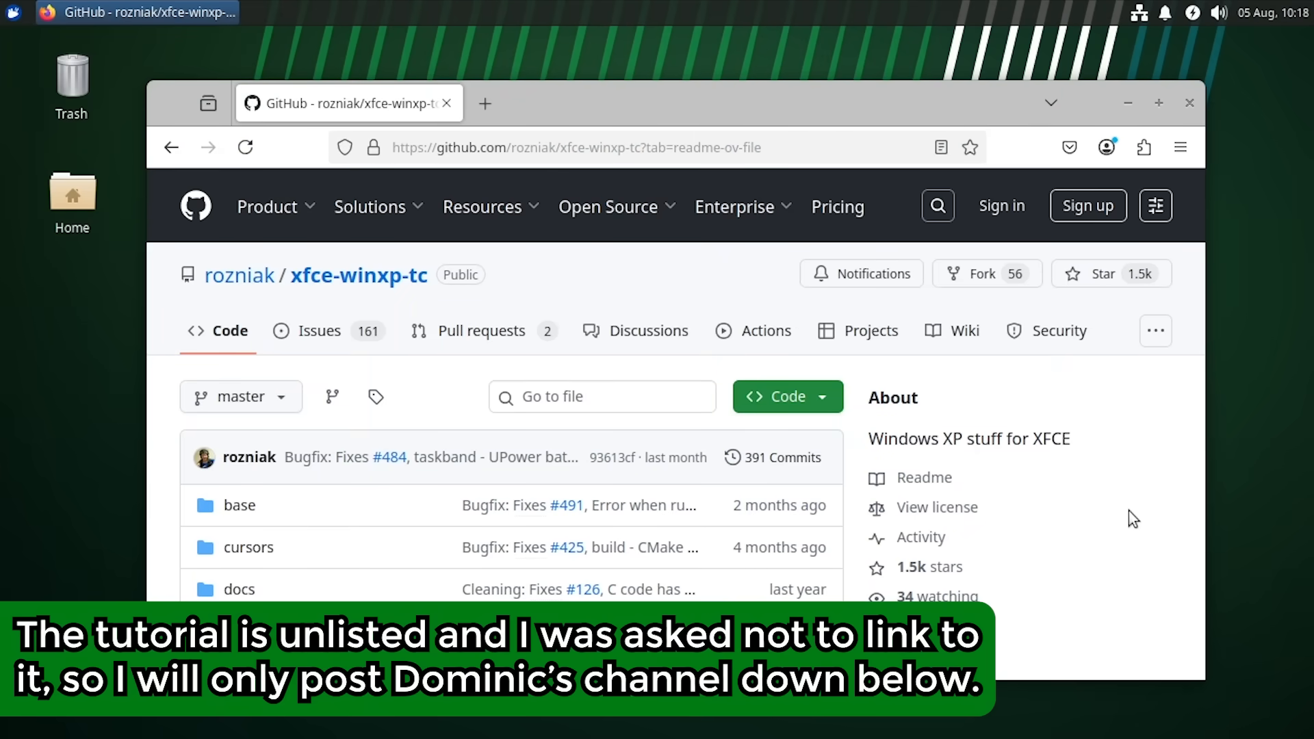
{"action": "scroll", "coordinate": [1133, 517], "scroll_direction": "down", "scroll_amount": 10}
{"action": "scroll", "coordinate": [1048, 520], "scroll_direction": "down", "scroll_amount": 5}
{"action": "scroll", "coordinate": [1047, 520], "scroll_direction": "down", "scroll_amount": 3}
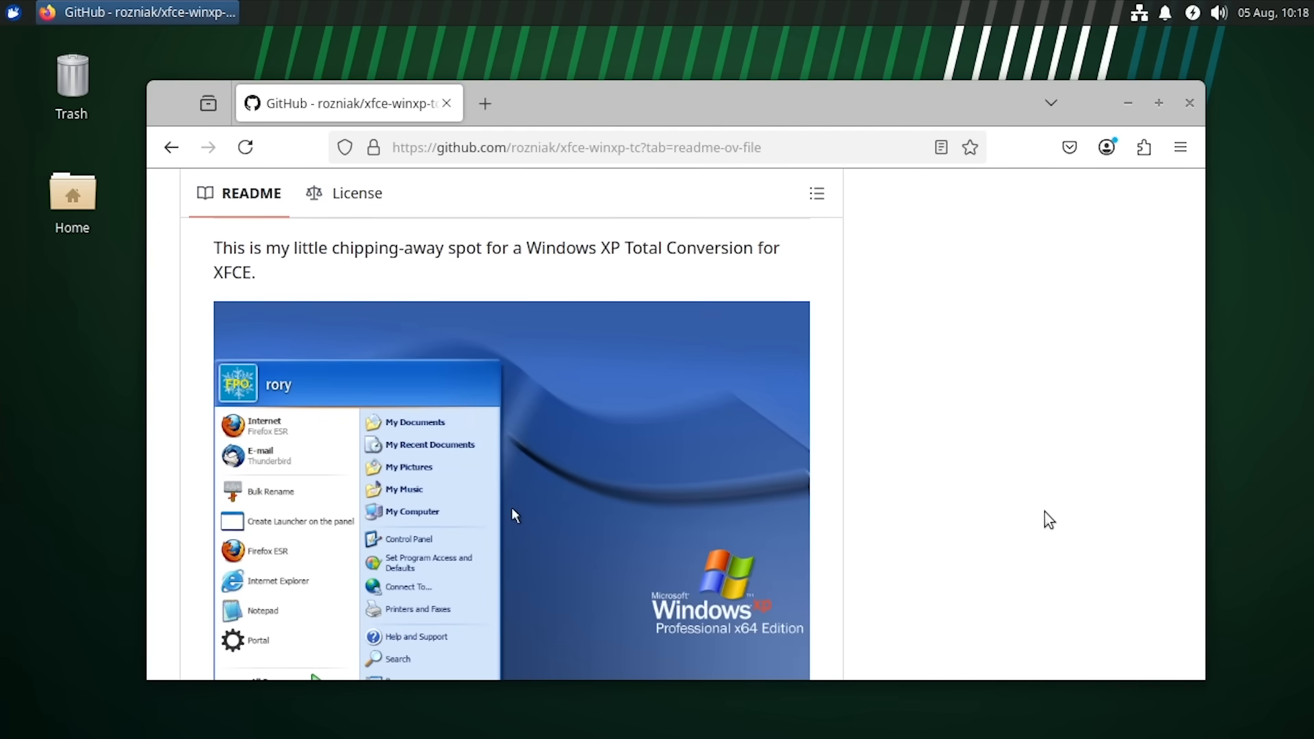
{"action": "scroll", "coordinate": [943, 387], "scroll_direction": "down", "scroll_amount": 5}
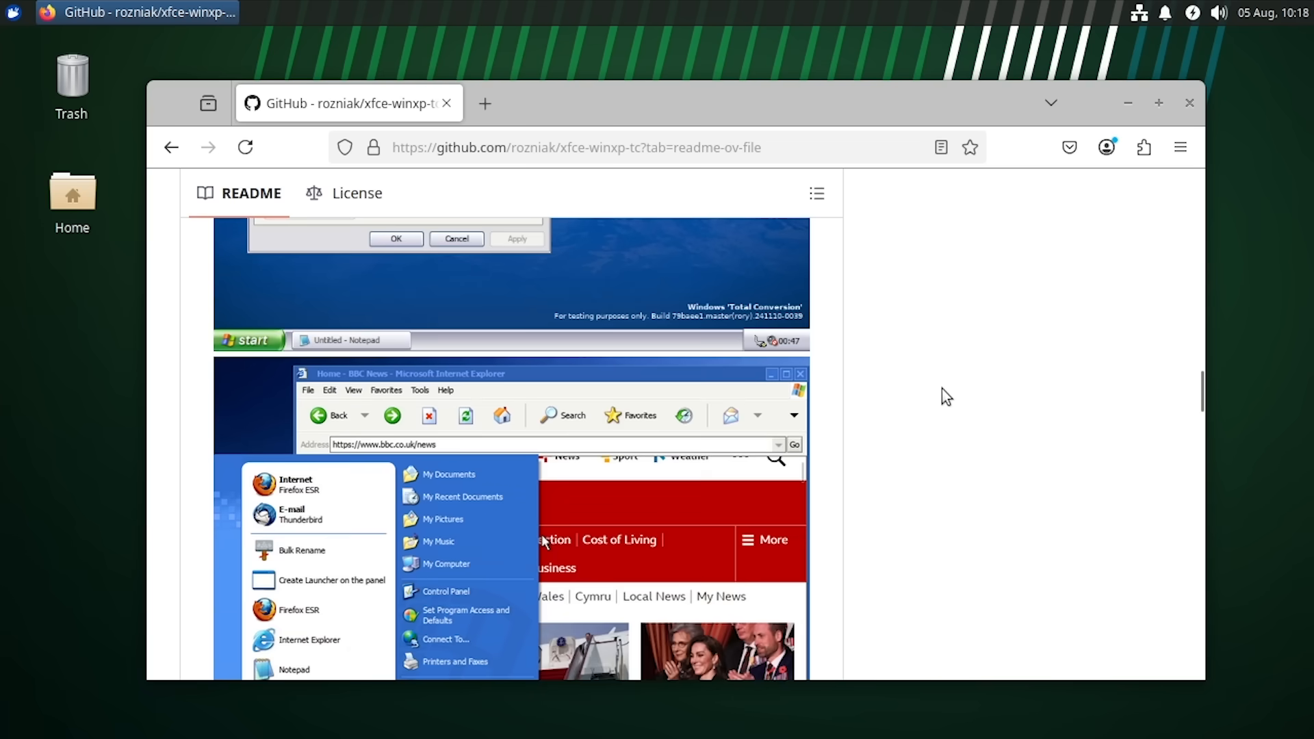
{"action": "scroll", "coordinate": [945, 395], "scroll_direction": "down", "scroll_amount": 4}
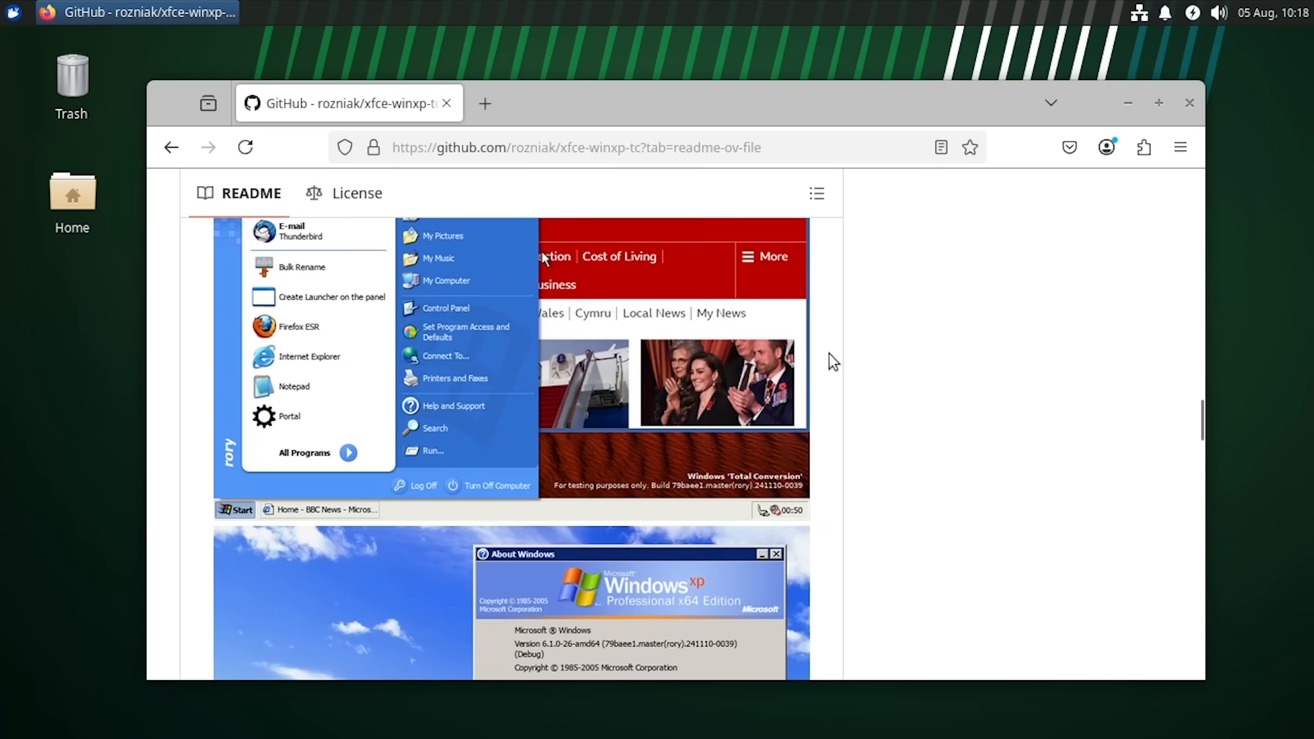
{"action": "scroll", "coordinate": [1007, 422], "scroll_direction": "down", "scroll_amount": 5}
{"action": "scroll", "coordinate": [1001, 436], "scroll_direction": "down", "scroll_amount": 5}
{"action": "scroll", "coordinate": [998, 436], "scroll_direction": "down", "scroll_amount": 3}
{"action": "scroll", "coordinate": [998, 436], "scroll_direction": "down", "scroll_amount": 2}
{"action": "scroll", "coordinate": [997, 436], "scroll_direction": "down", "scroll_amount": 5}
{"action": "scroll", "coordinate": [997, 436], "scroll_direction": "down", "scroll_amount": 3}
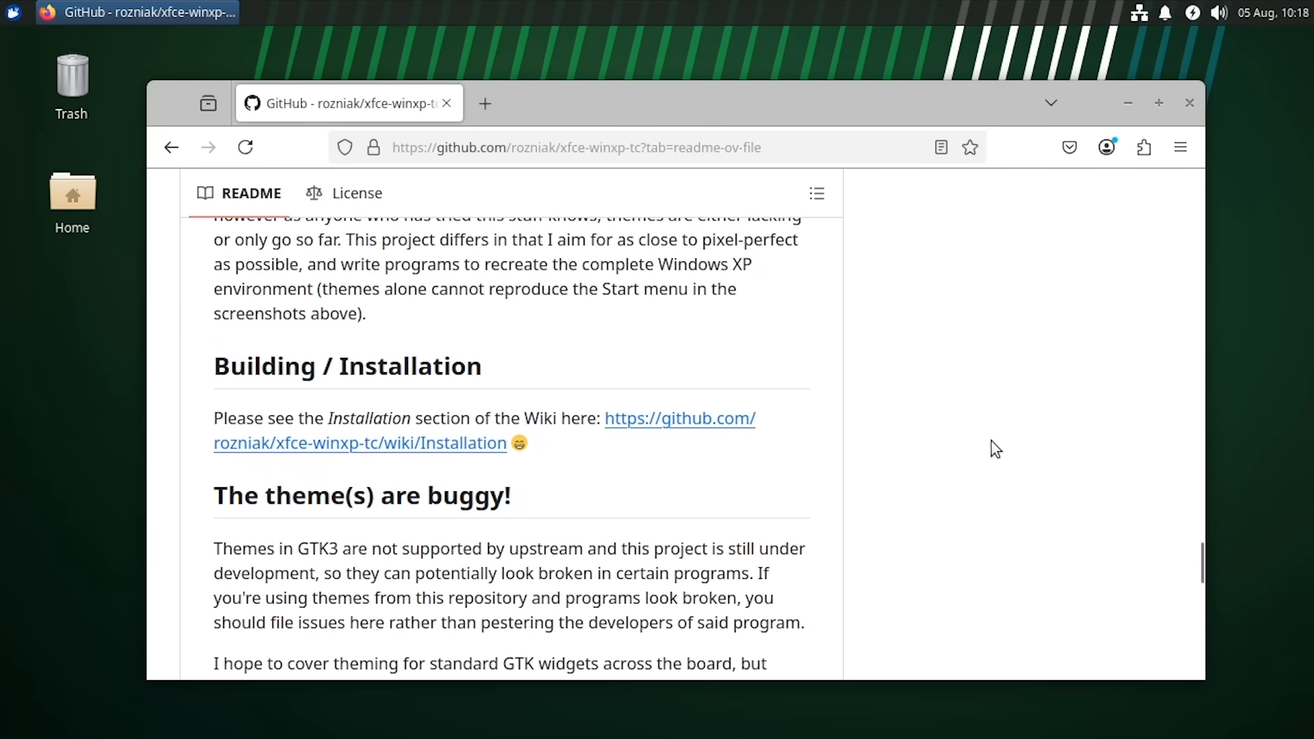
{"action": "left_click", "coordinate": [689, 421]}
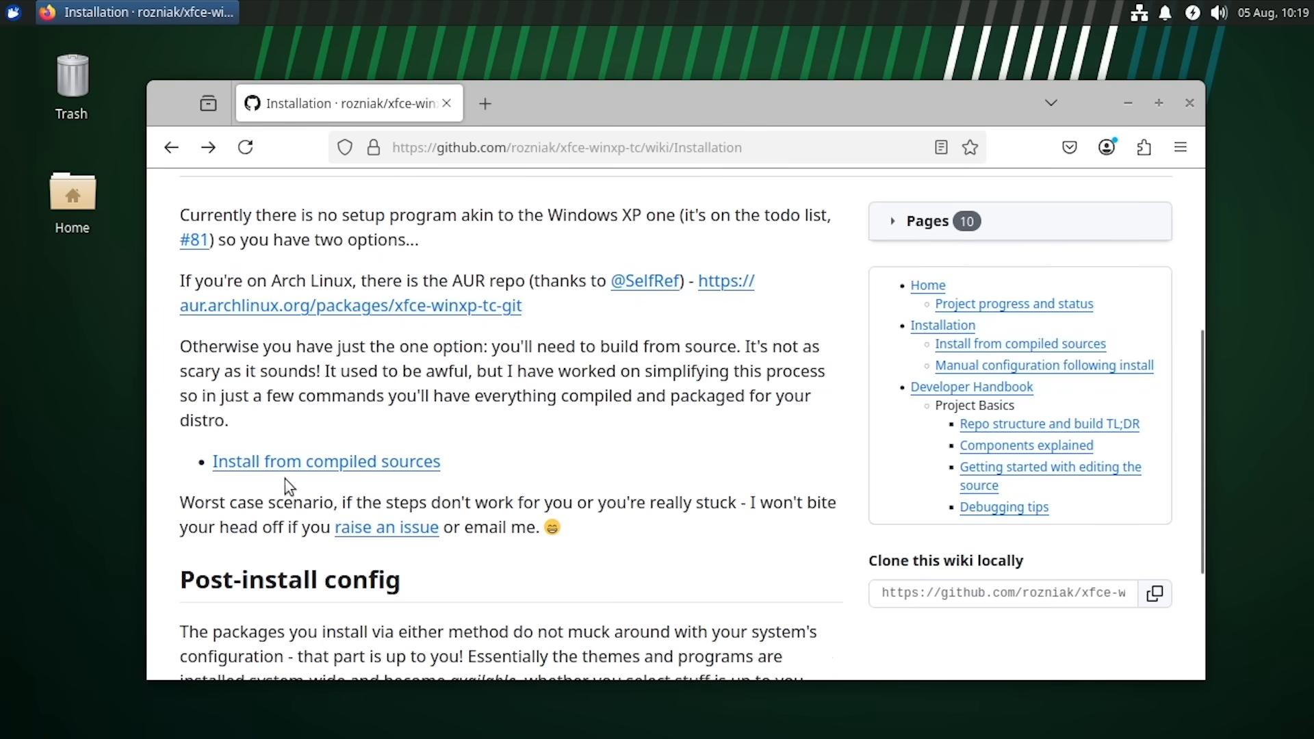
{"action": "left_click", "coordinate": [304, 462]}
{"action": "scroll", "coordinate": [627, 460], "scroll_direction": "down", "scroll_amount": 3}
{"action": "scroll", "coordinate": [627, 452], "scroll_direction": "down", "scroll_amount": 3}
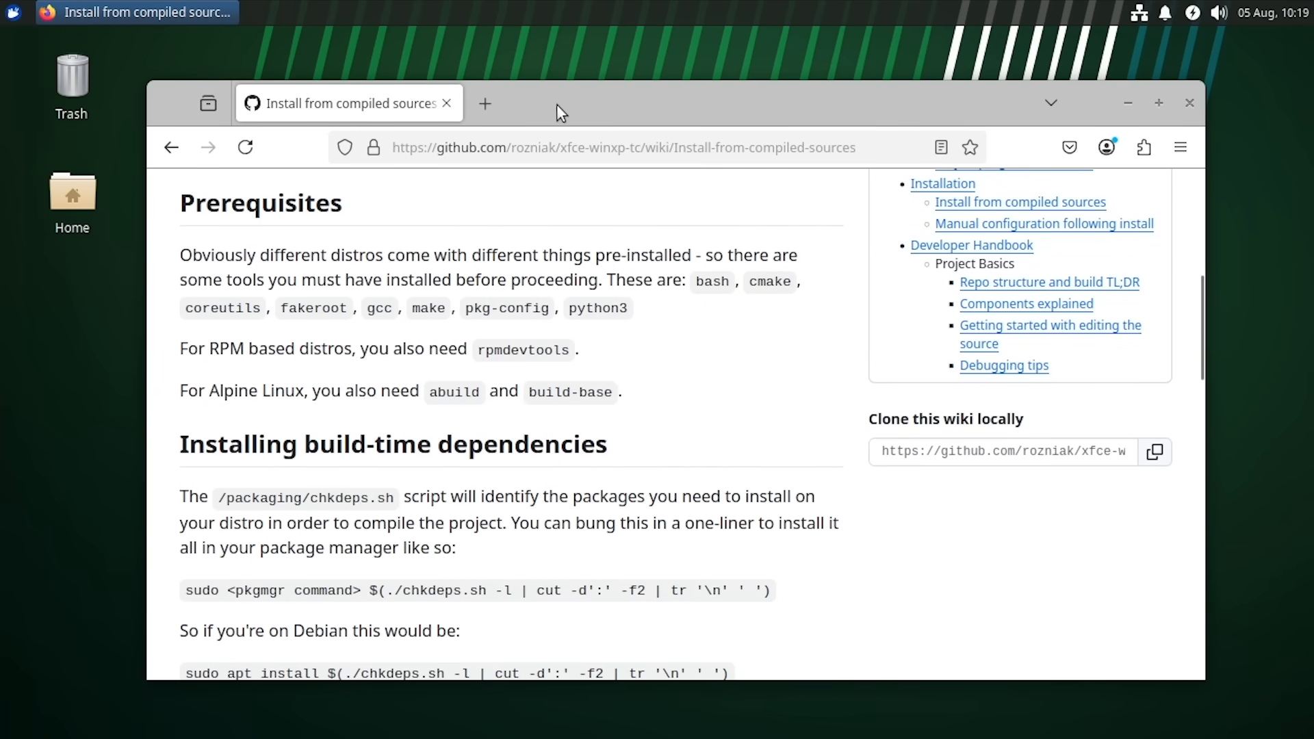
Step: Launch Terminal Emulator from the Whisker menu beside the browser
{"action": "left_click", "coordinate": [14, 13]}
{"action": "left_click", "coordinate": [82, 243]}
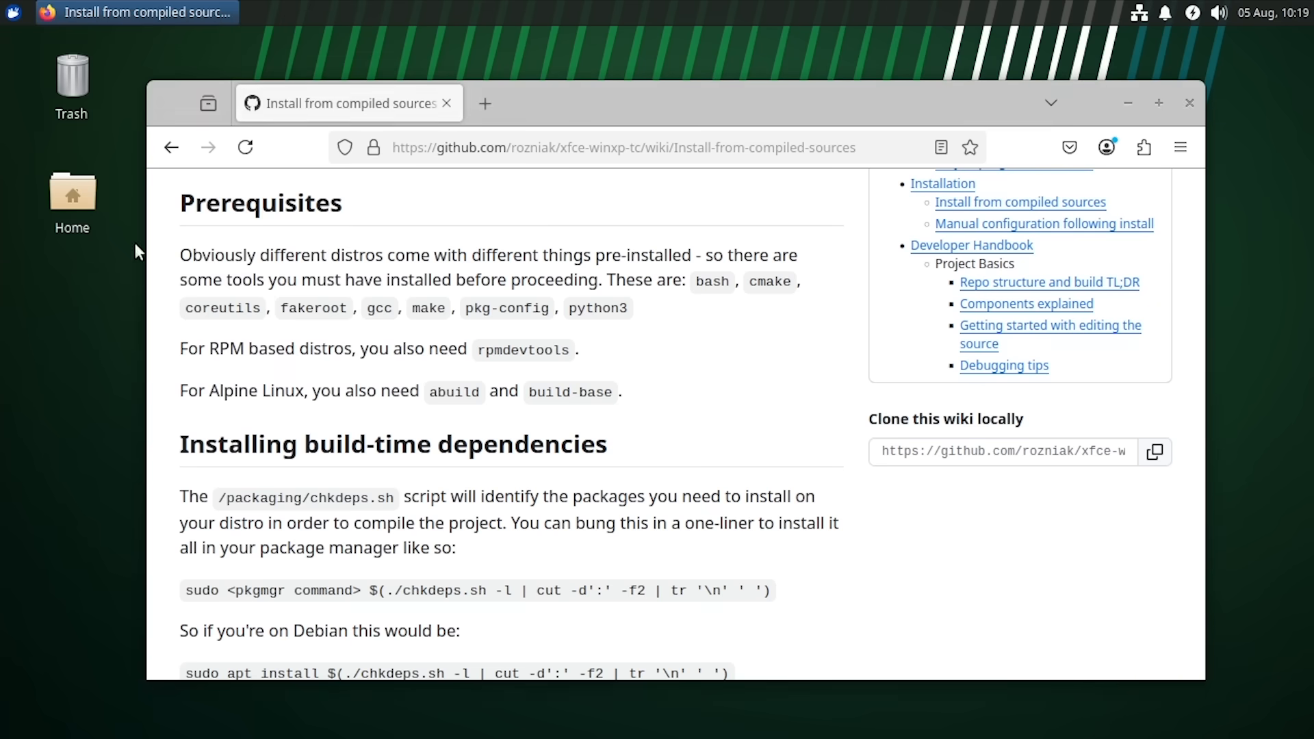
Step: Run 'sudo apt install' with the pasted prerequisite package list and confirm the sudo password
{"action": "left_click_drag", "start_coordinate": [661, 90], "coordinate": [1196, 79]}
{"action": "left_click_drag", "start_coordinate": [462, 281], "coordinate": [567, 187]}
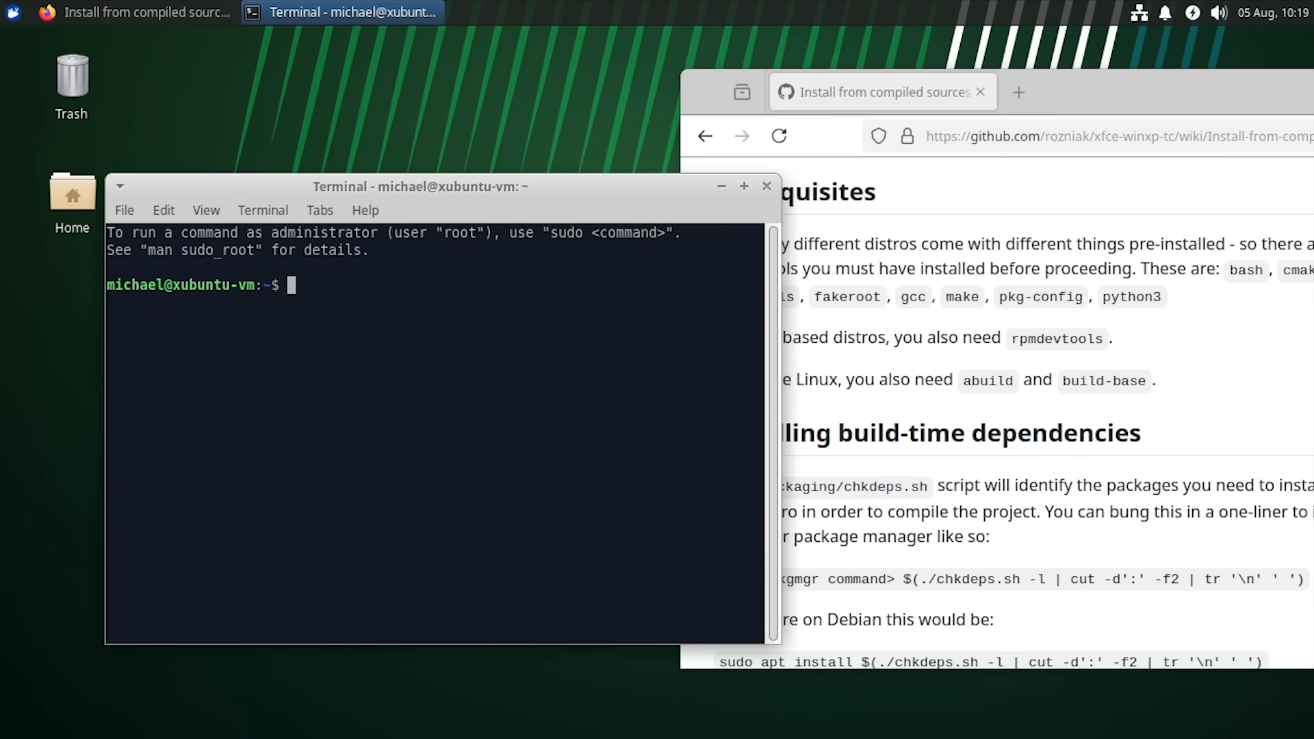
{"action": "type", "text": "su"}
{"action": "type", "text": "do apt install"}
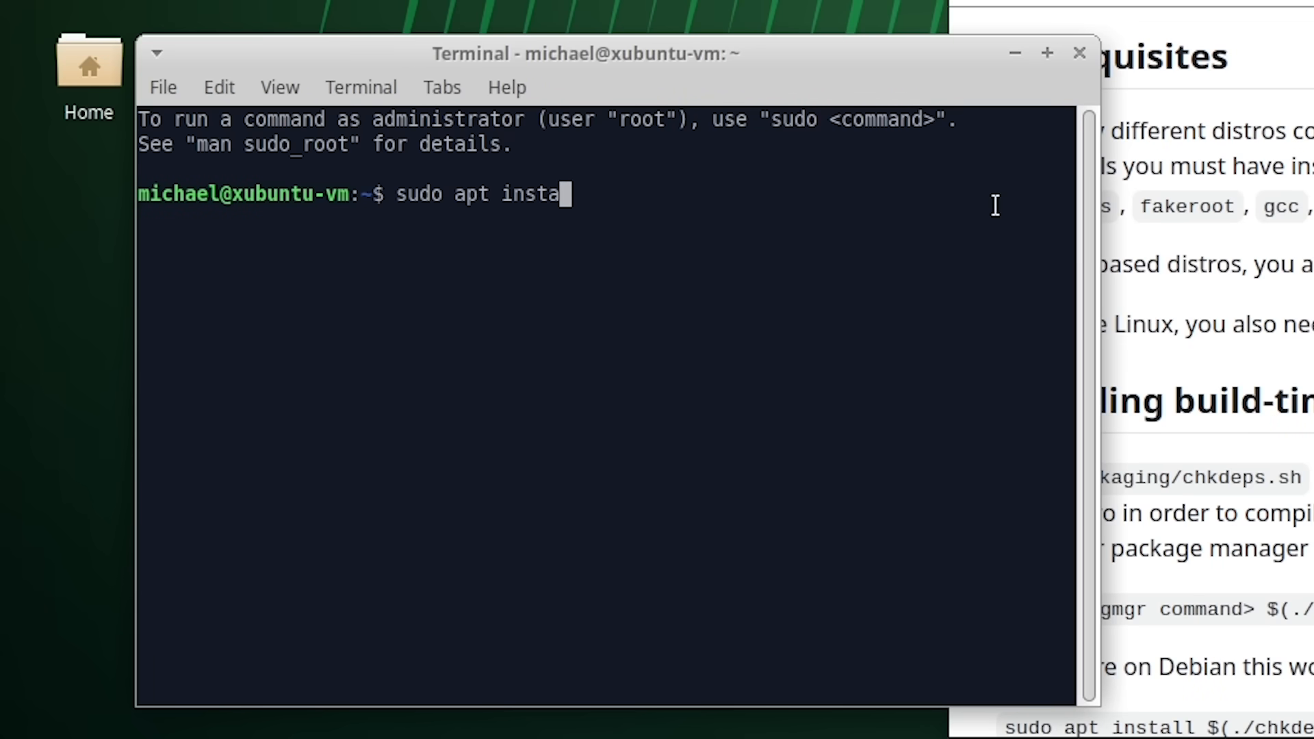
{"action": "right_click", "coordinate": [993, 204]}
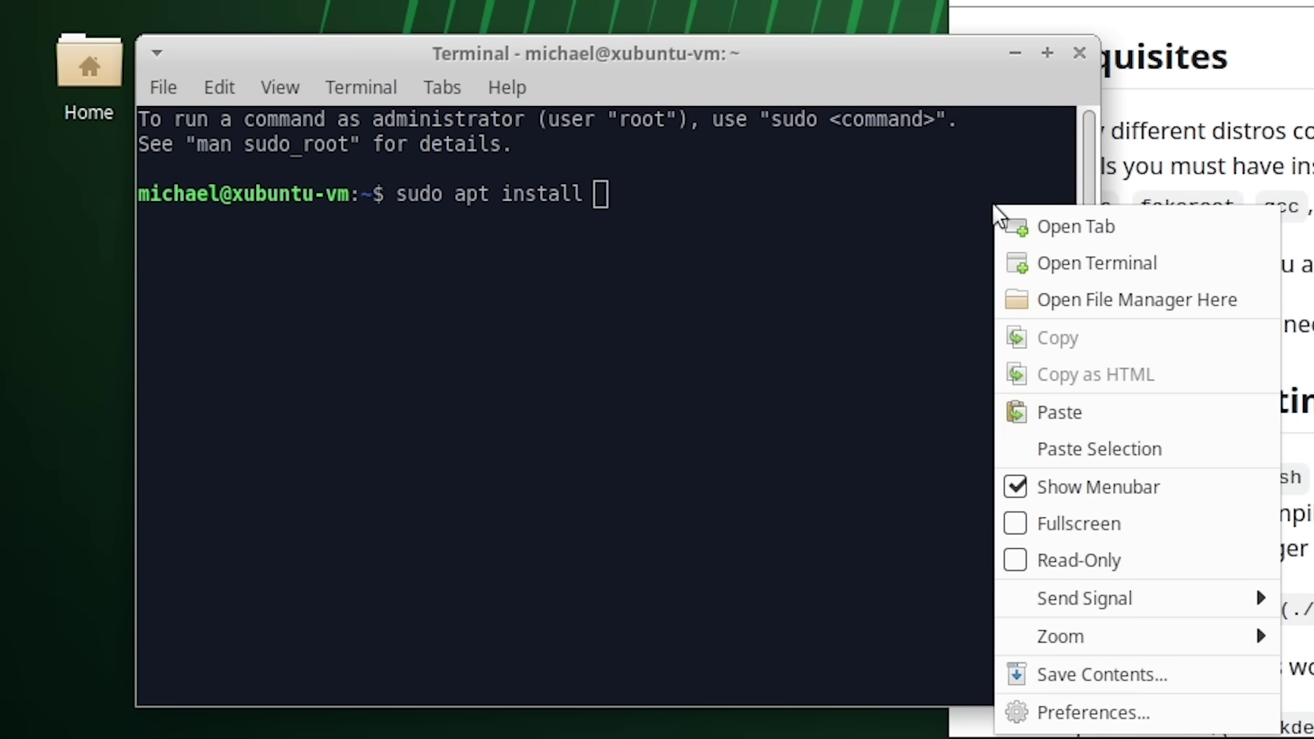
{"action": "left_click", "coordinate": [1049, 416]}
{"action": "key", "text": "Return"}
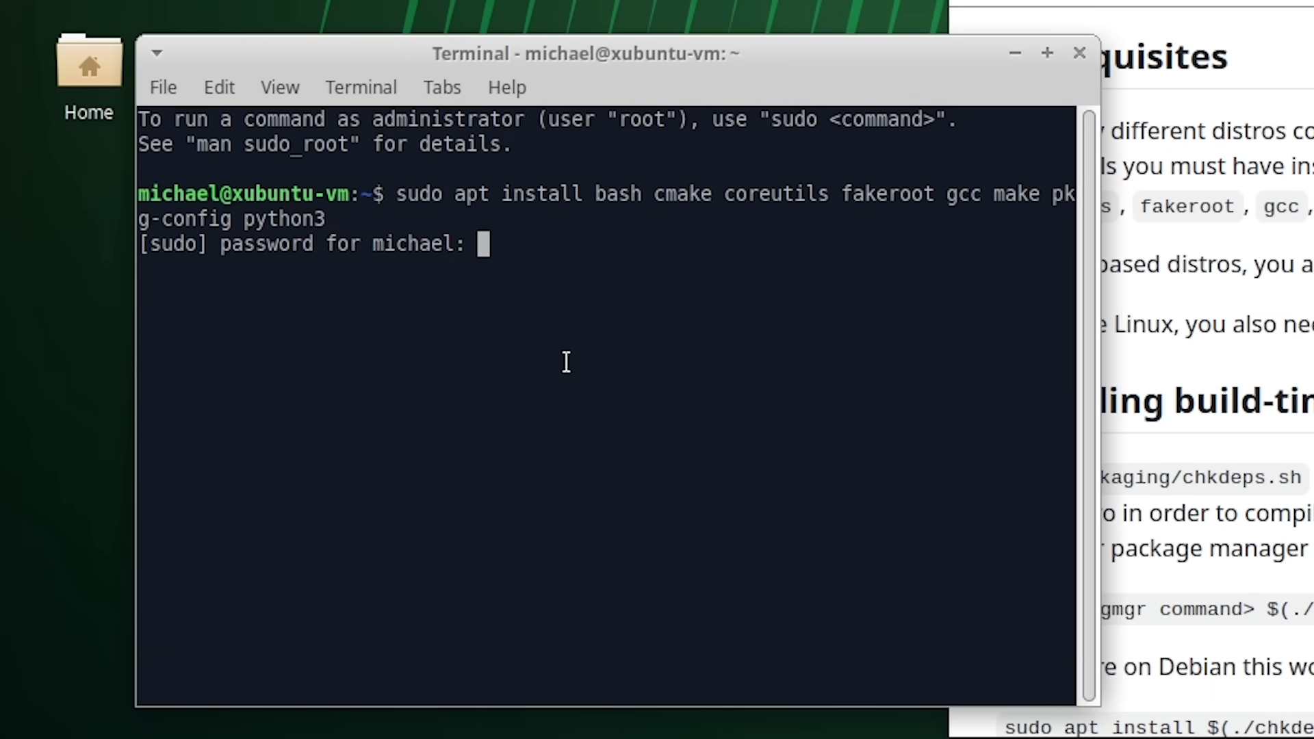
{"action": "type", "text": "password"}
{"action": "key", "text": "Return"}
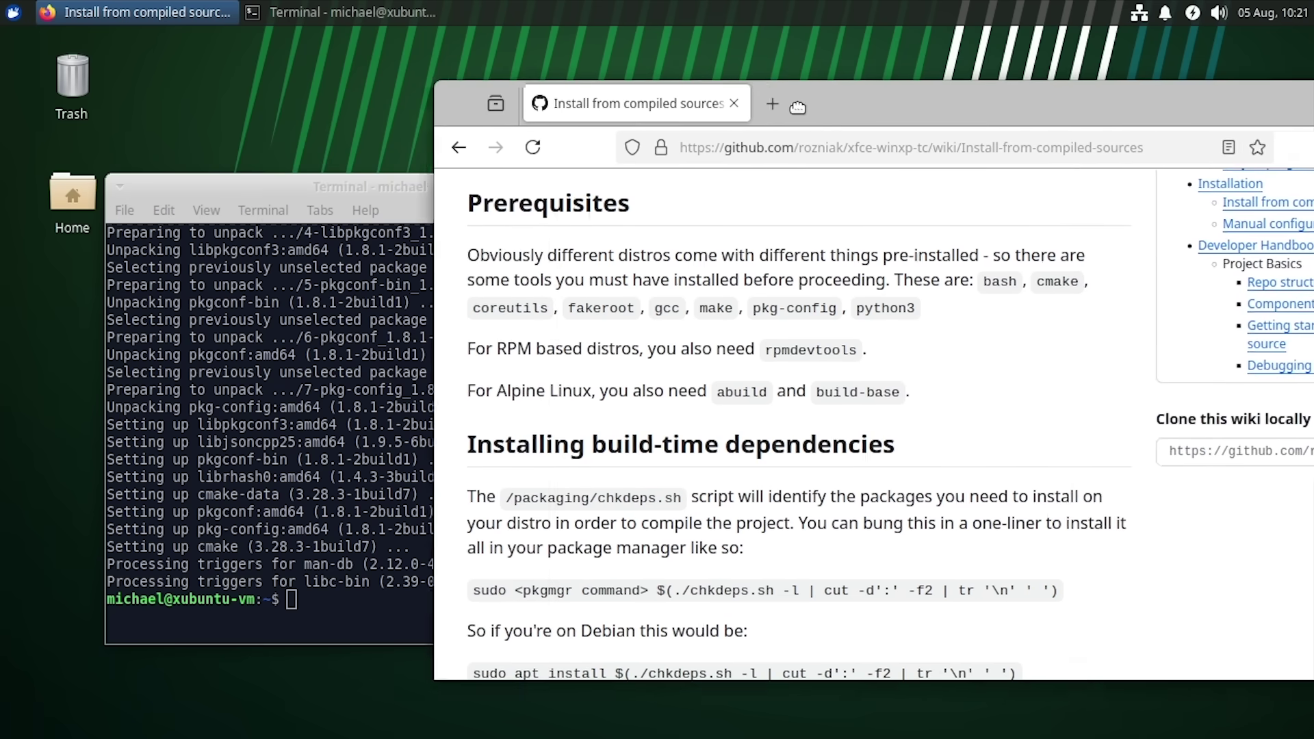
{"action": "left_click_drag", "start_coordinate": [718, 103], "coordinate": [551, 104]}
{"action": "scroll", "coordinate": [622, 469], "scroll_direction": "down", "scroll_amount": 3}
{"action": "scroll", "coordinate": [622, 470], "scroll_direction": "down", "scroll_amount": 2}
{"action": "scroll", "coordinate": [622, 469], "scroll_direction": "up", "scroll_amount": 5}
Step: Reopen the Installation page in a new tab and go to the xfce-winxp-tc repository's main page
{"action": "middle_click", "coordinate": [179, 146]}
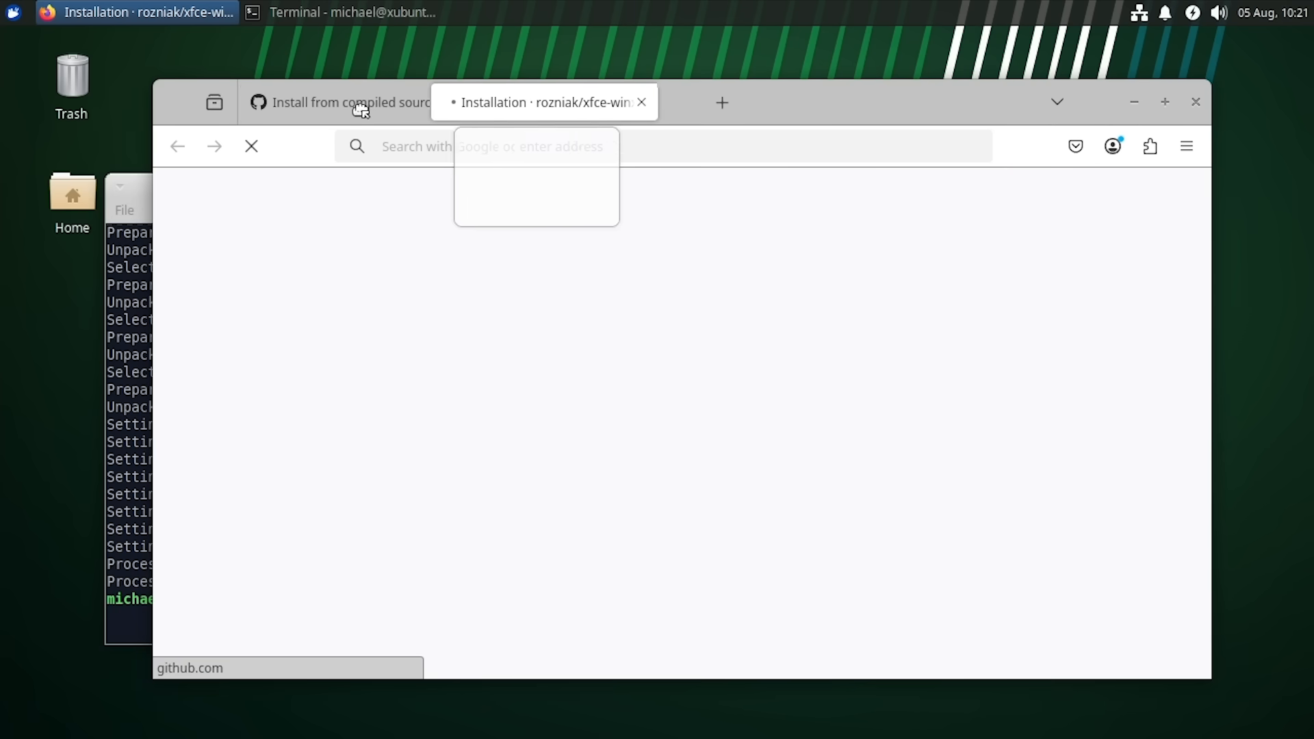
{"action": "left_click_drag", "start_coordinate": [586, 102], "coordinate": [339, 101]}
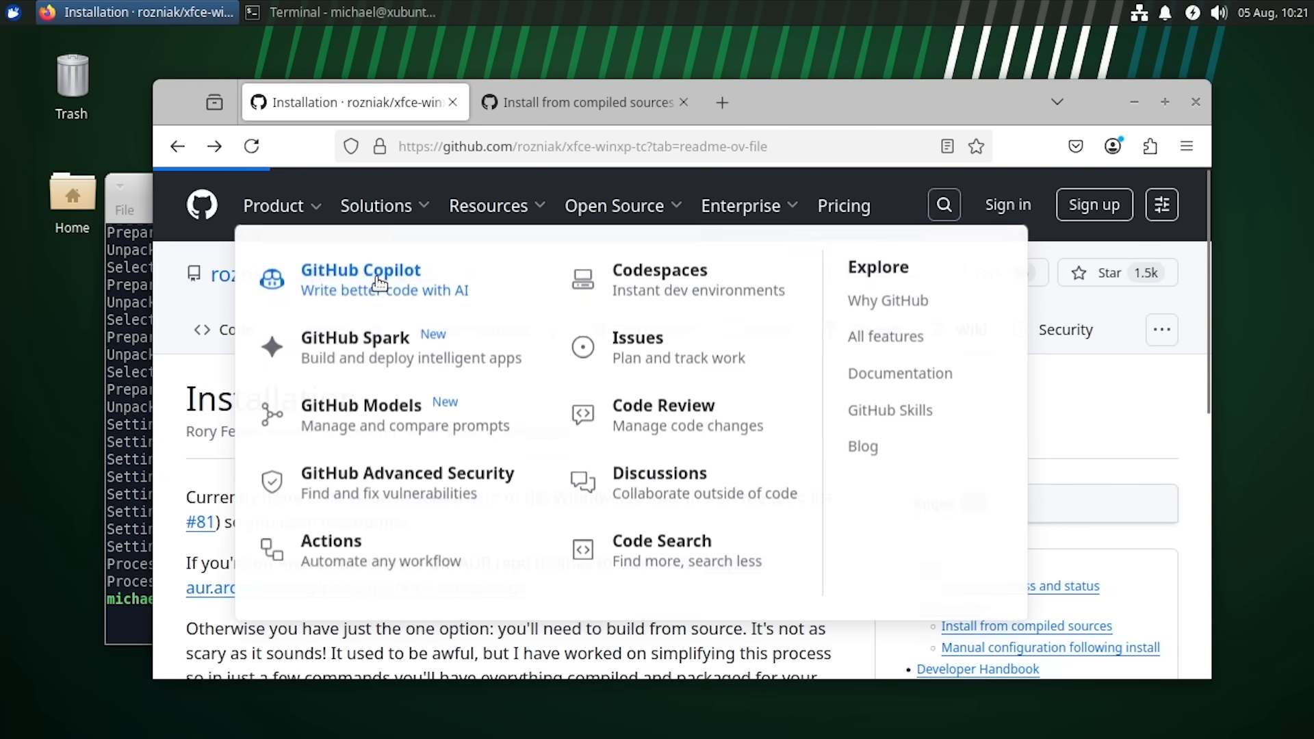
{"action": "left_click", "coordinate": [365, 275]}
Step: Copy the repository's HTTPS clone URL from the Code dropdown and return to the terminal
{"action": "left_click", "coordinate": [794, 396]}
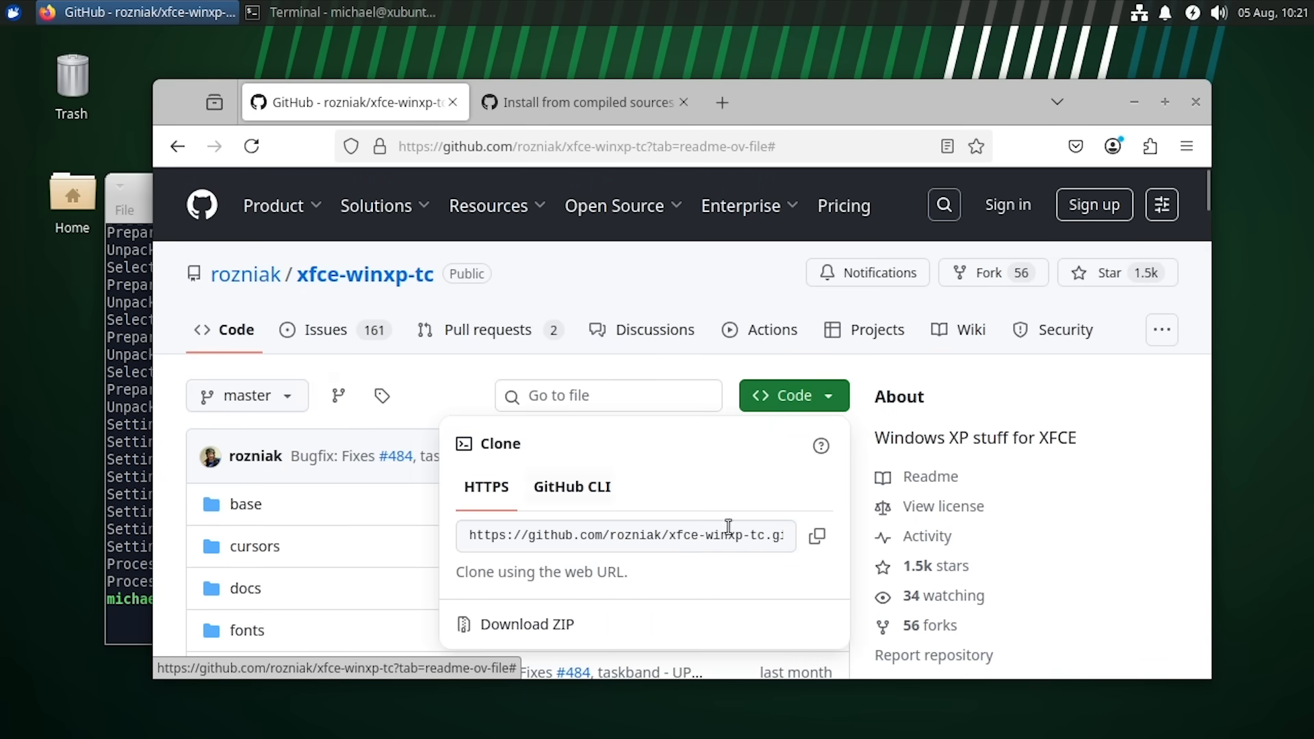
{"action": "left_click", "coordinate": [818, 535]}
{"action": "left_click", "coordinate": [400, 521]}
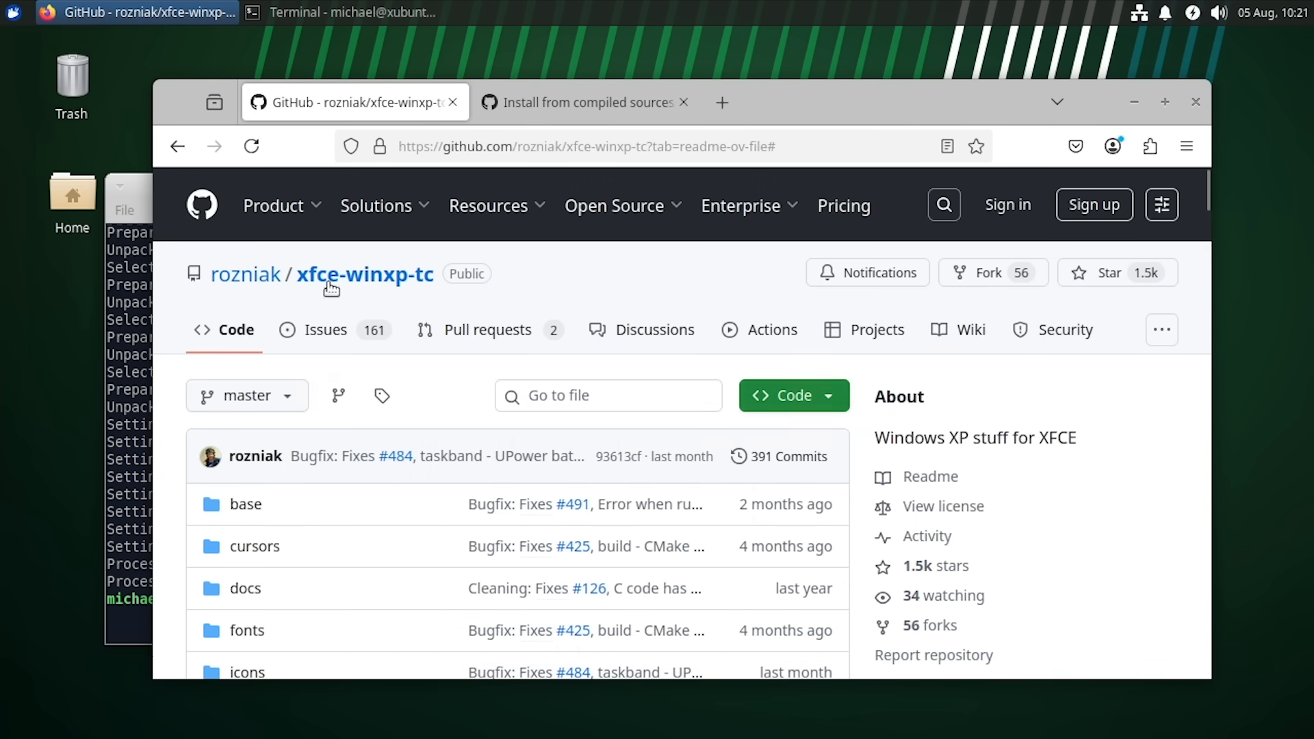
{"action": "left_click", "coordinate": [129, 194]}
Step: Change into Desktop and run git clone with the pasted repository URL
{"action": "left_click", "coordinate": [322, 426]}
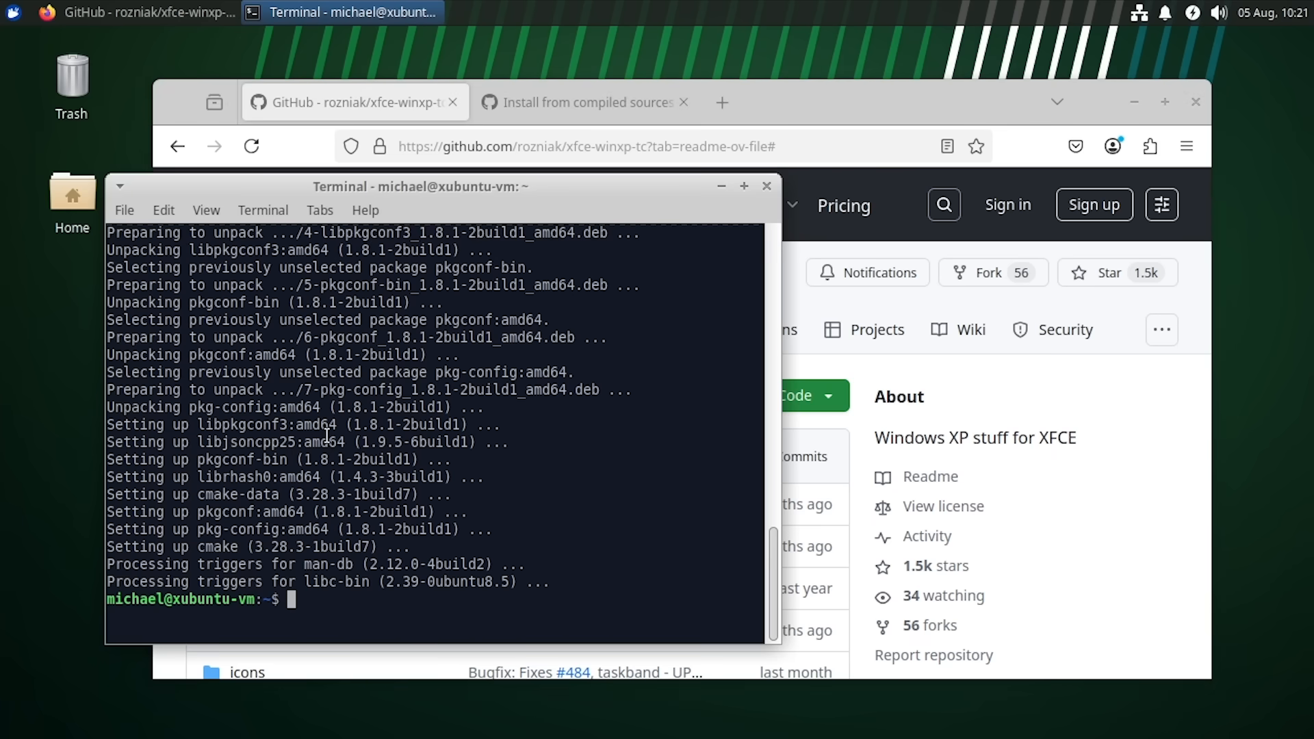
{"action": "type", "text": "cd Desktop"}
{"action": "key", "text": "Return"}
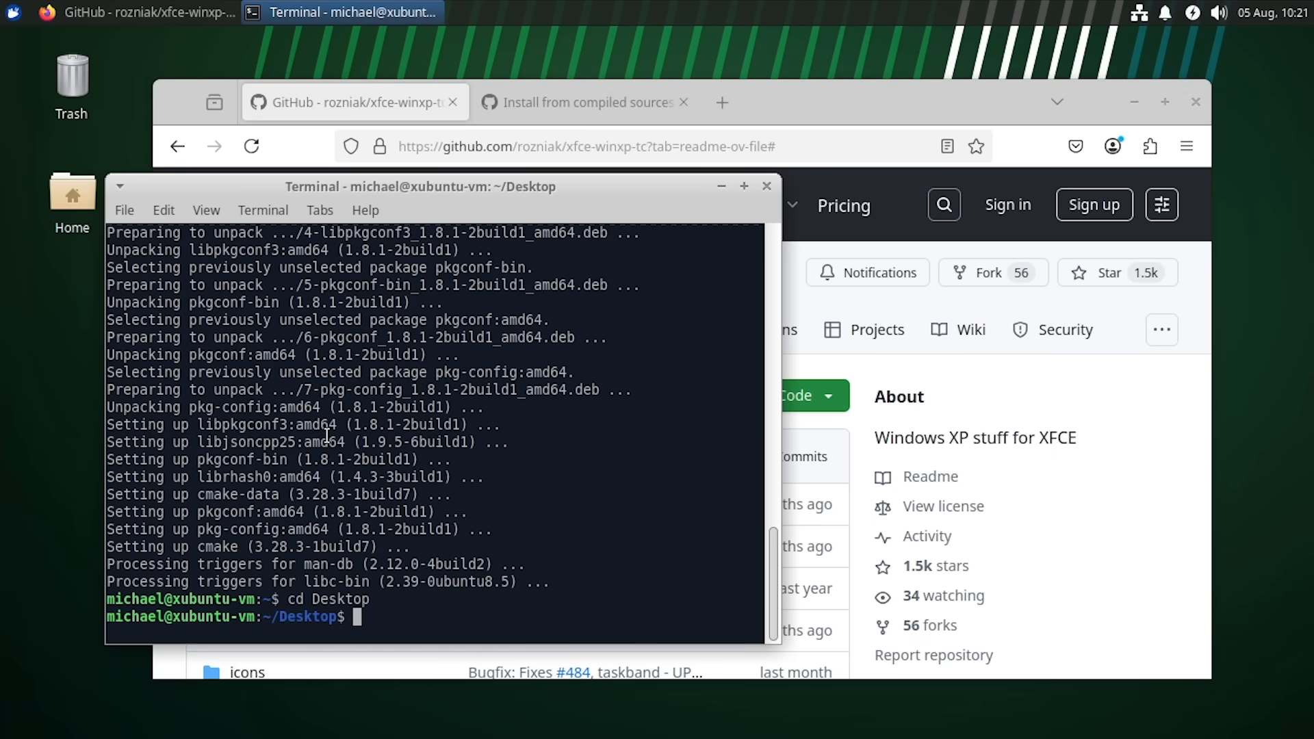
{"action": "type", "text": "git clone"}
{"action": "right_click", "coordinate": [468, 573]}
{"action": "left_click", "coordinate": [543, 368]}
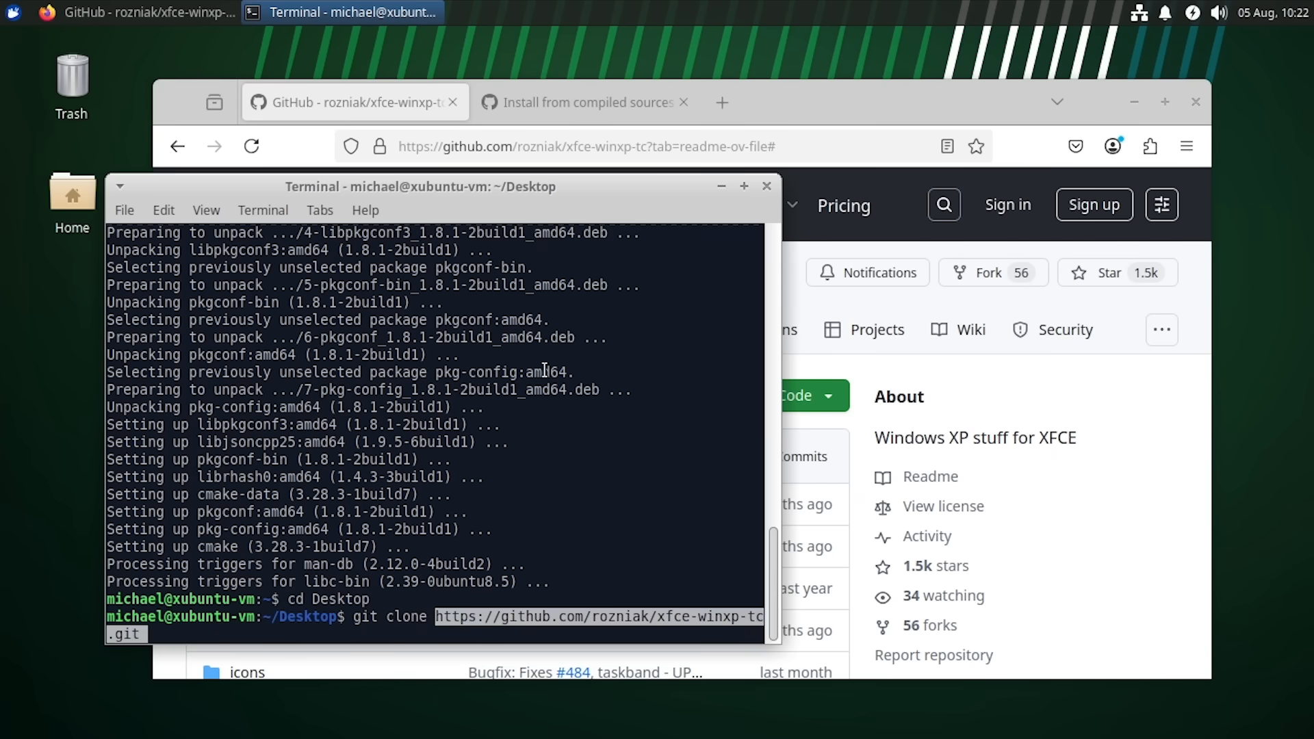
{"action": "key", "text": "Return"}
{"action": "type", "text": "sudo"}
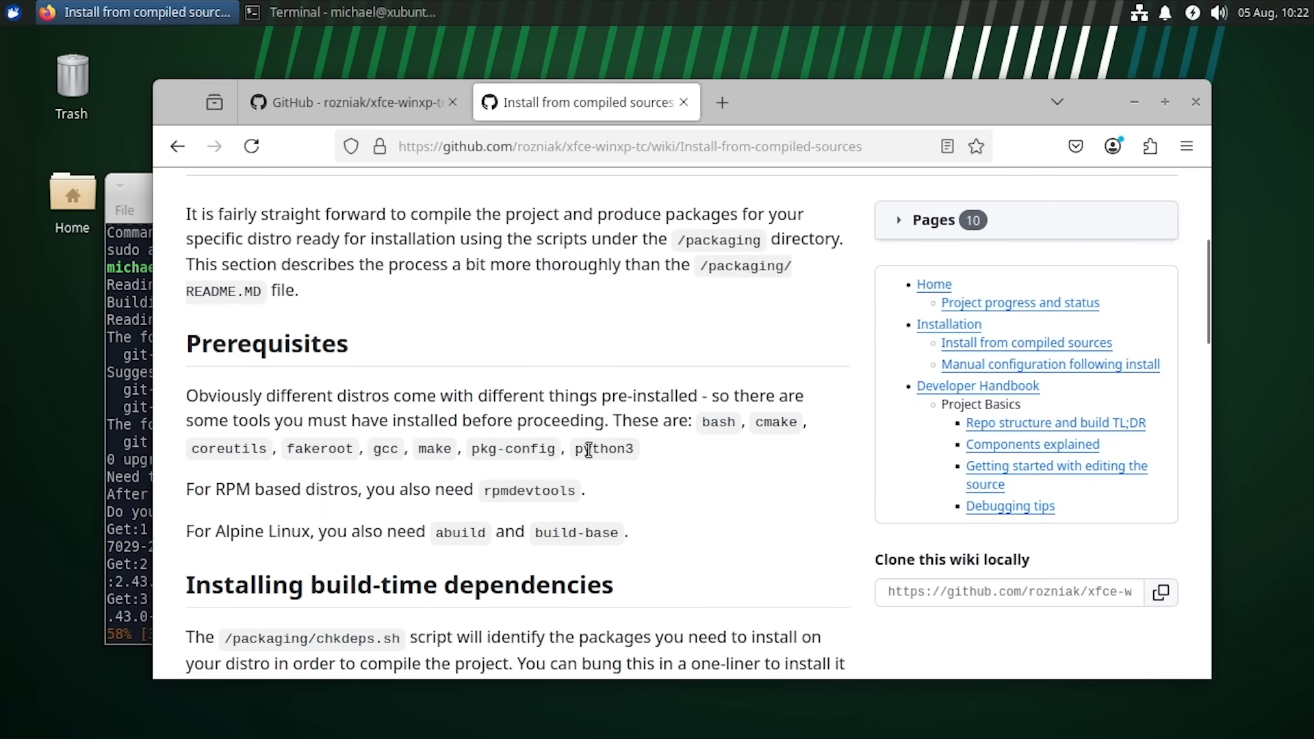
{"action": "scroll", "coordinate": [648, 460], "scroll_direction": "down", "scroll_amount": 3}
{"action": "scroll", "coordinate": [637, 451], "scroll_direction": "down", "scroll_amount": 1}
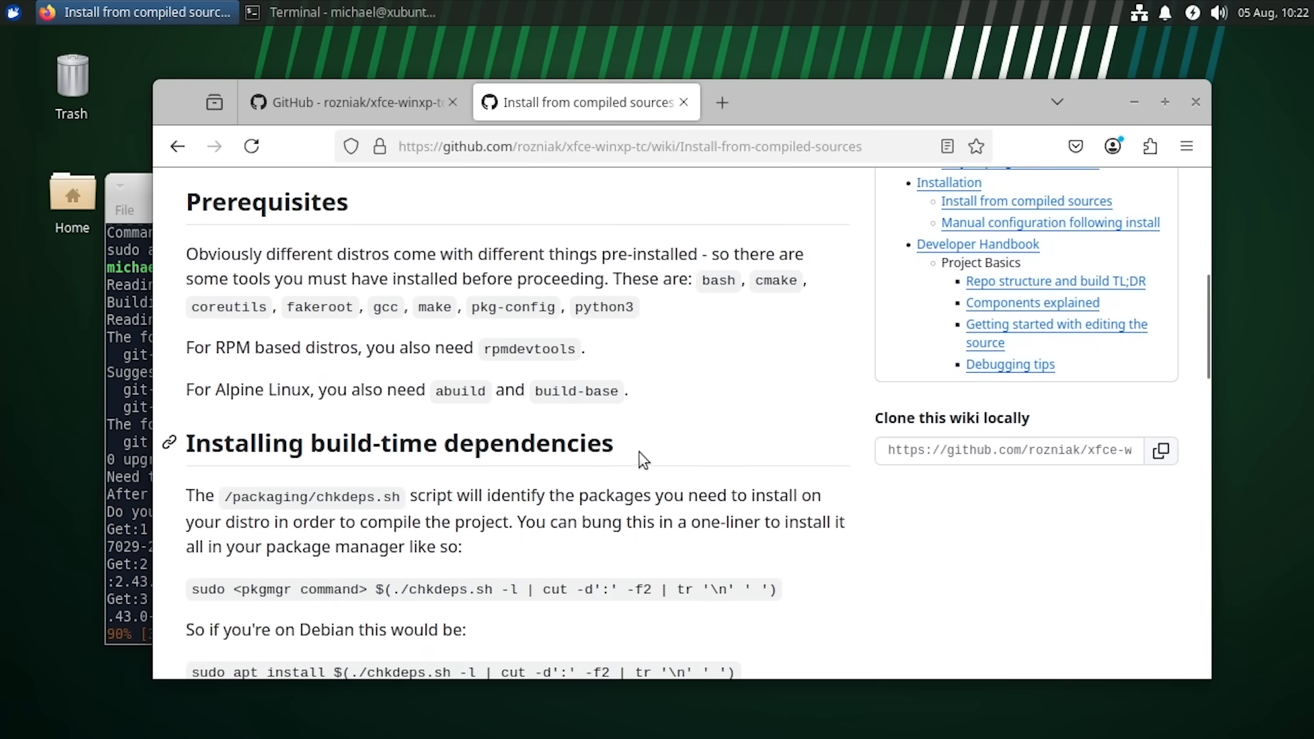
{"action": "left_click_drag", "start_coordinate": [185, 85], "coordinate": [354, 81]}
Step: Bring the terminal forward to run the git clone command once git is installed
{"action": "left_click", "coordinate": [205, 411]}
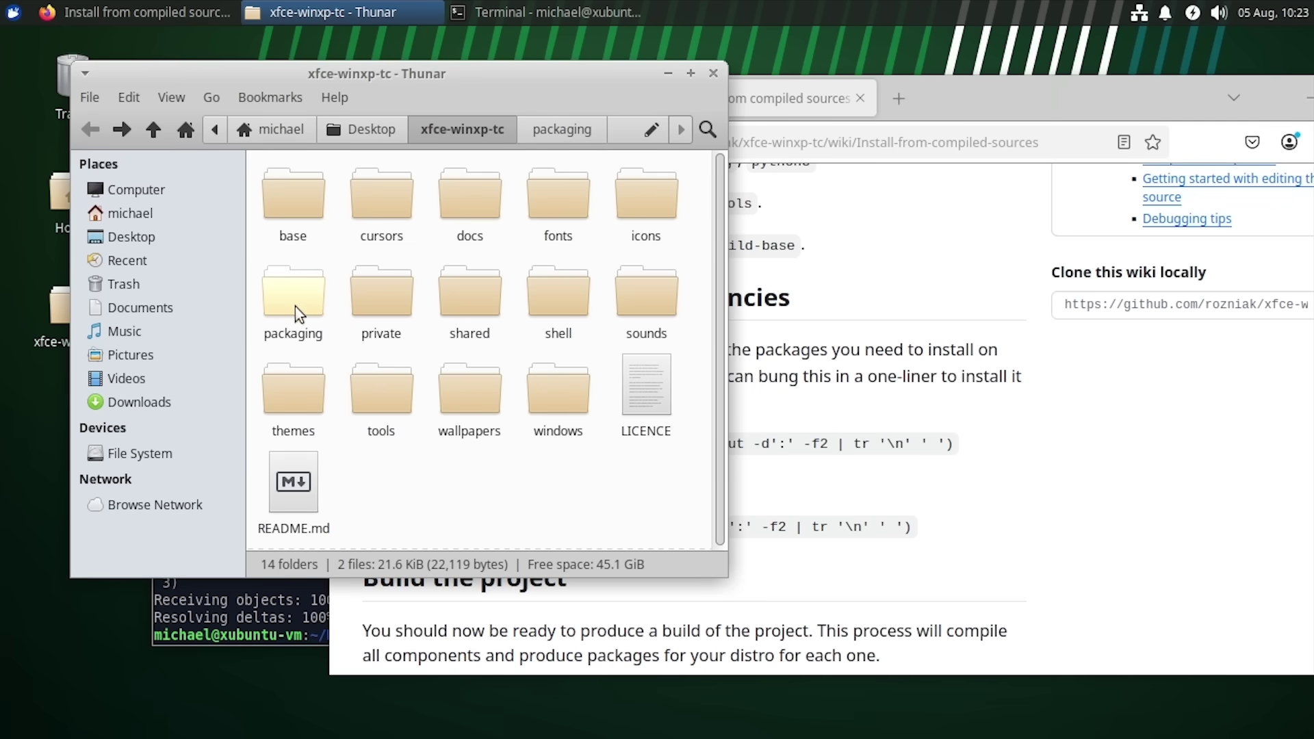
Step: Open the cloned repository's packaging folder in Thunar and arrange the windows
{"action": "double_click", "coordinate": [295, 306]}
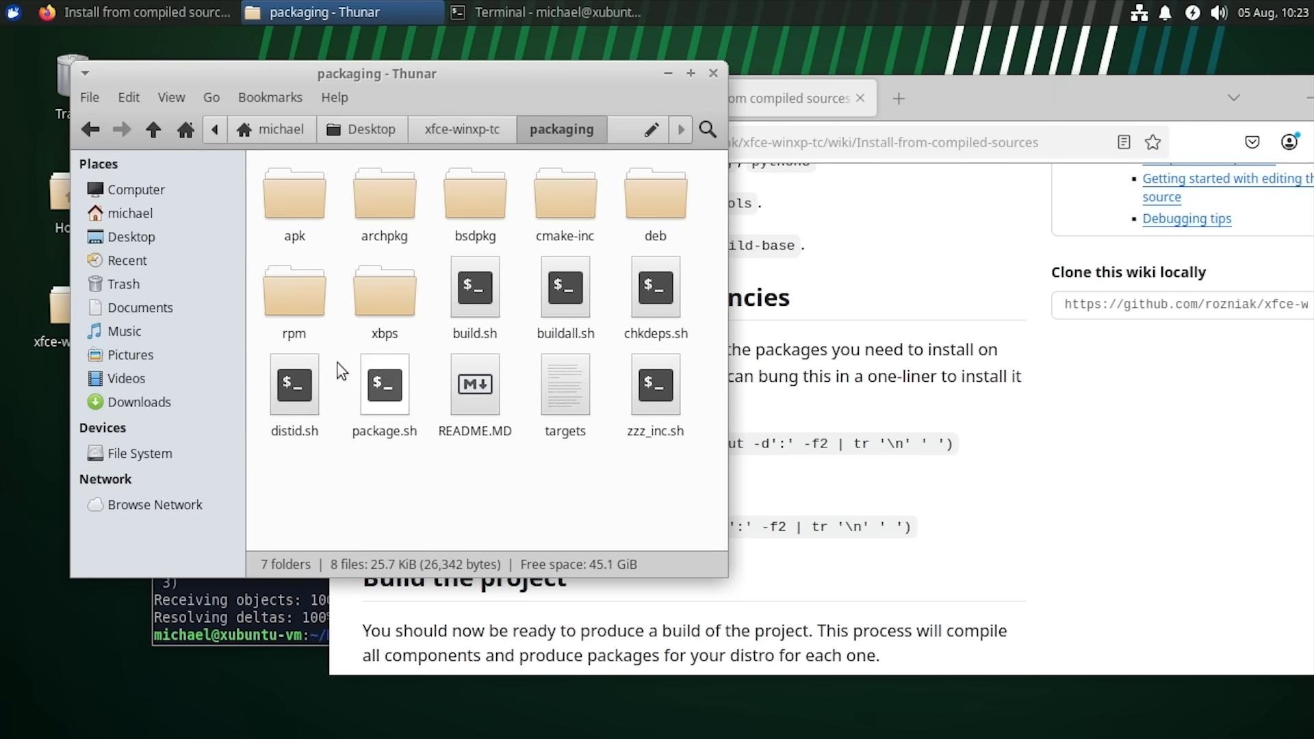
{"action": "left_click", "coordinate": [655, 293]}
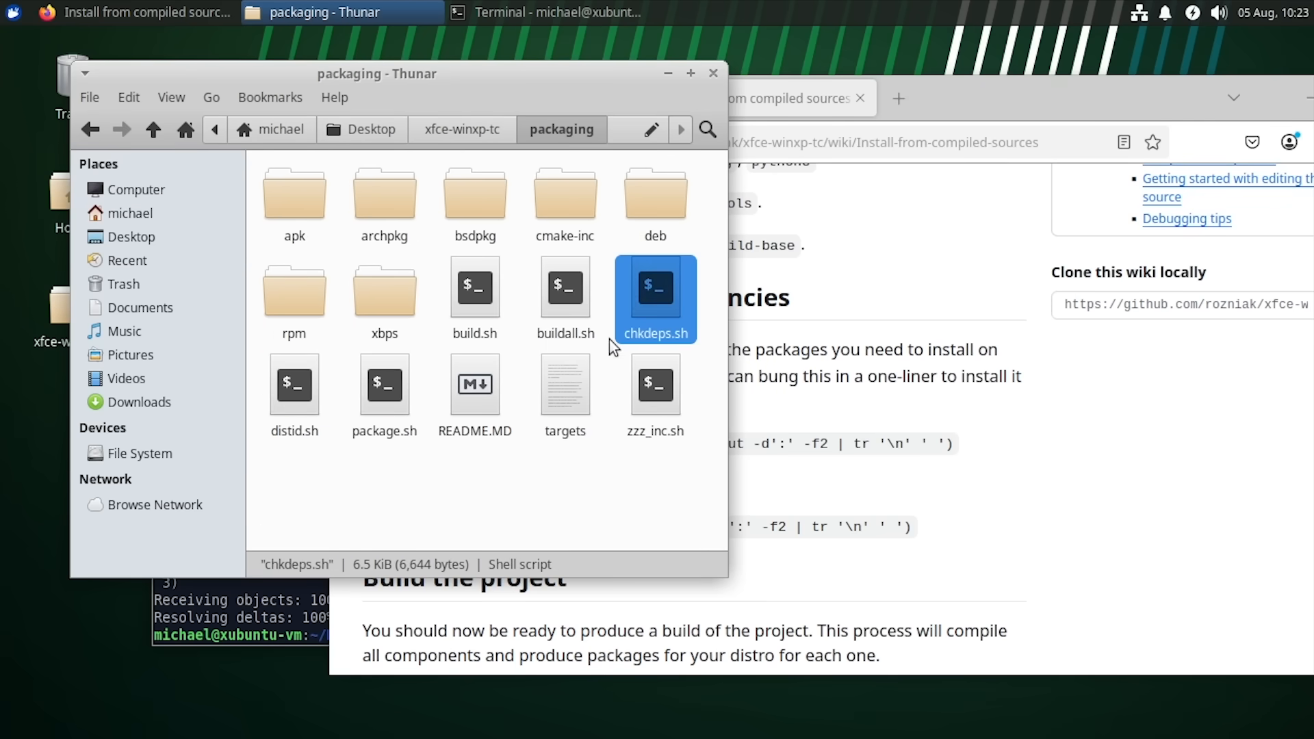
{"action": "left_click", "coordinate": [588, 509]}
{"action": "left_click", "coordinate": [1007, 487]}
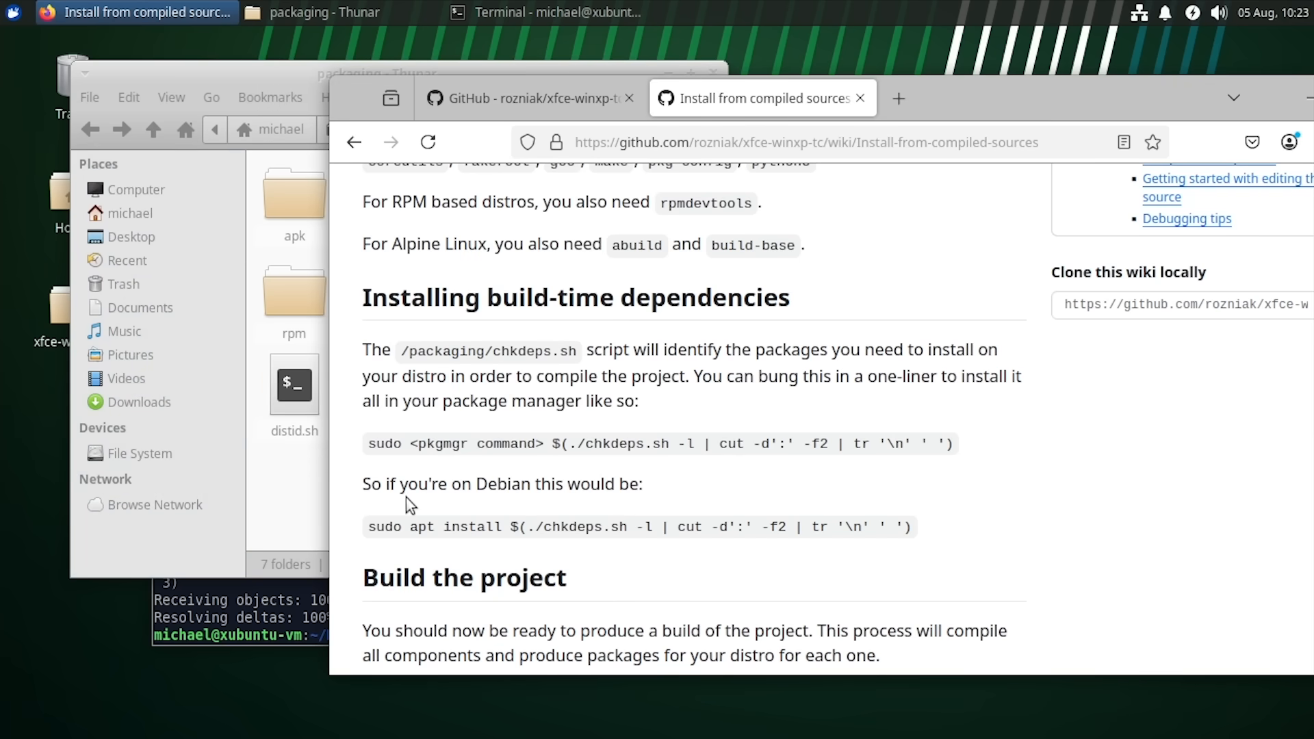
{"action": "scroll", "coordinate": [407, 503], "scroll_direction": "down", "scroll_amount": 3}
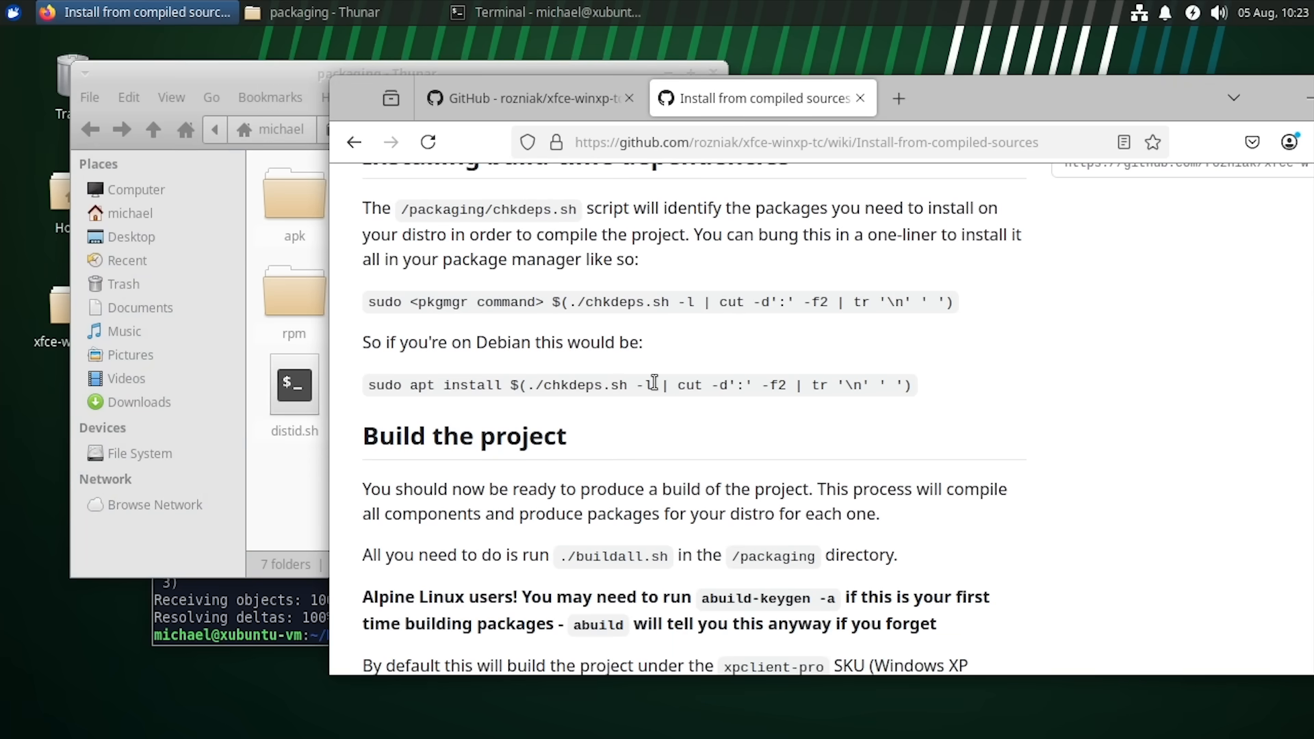
{"action": "left_click_drag", "start_coordinate": [228, 78], "coordinate": [684, 130]}
Step: Change the terminal's directory into the packaging folder by dragging its path after cd
{"action": "left_click", "coordinate": [257, 328]}
{"action": "type", "text": "cd"}
{"action": "left_click", "coordinate": [919, 154]}
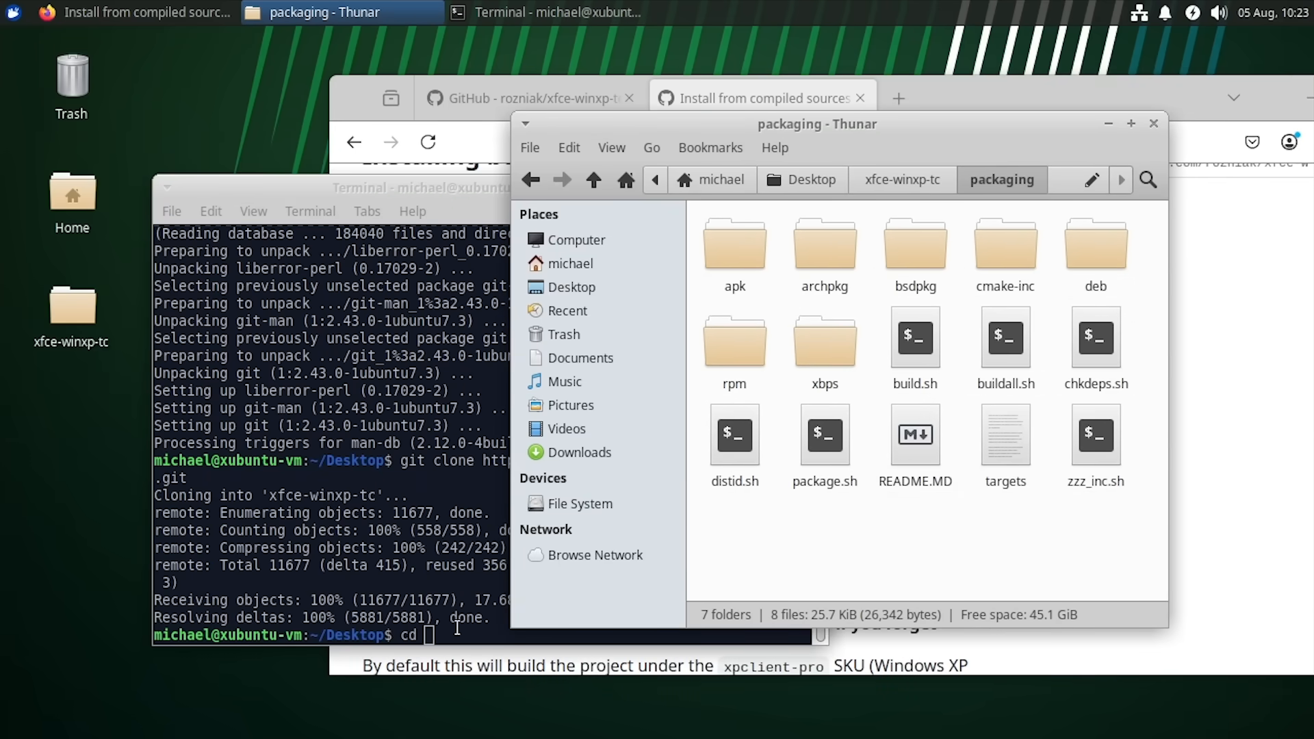
{"action": "left_click_drag", "start_coordinate": [913, 252], "coordinate": [483, 616]}
{"action": "key", "text": "Return"}
{"action": "left_click", "coordinate": [475, 503]}
{"action": "key", "text": "Return"}
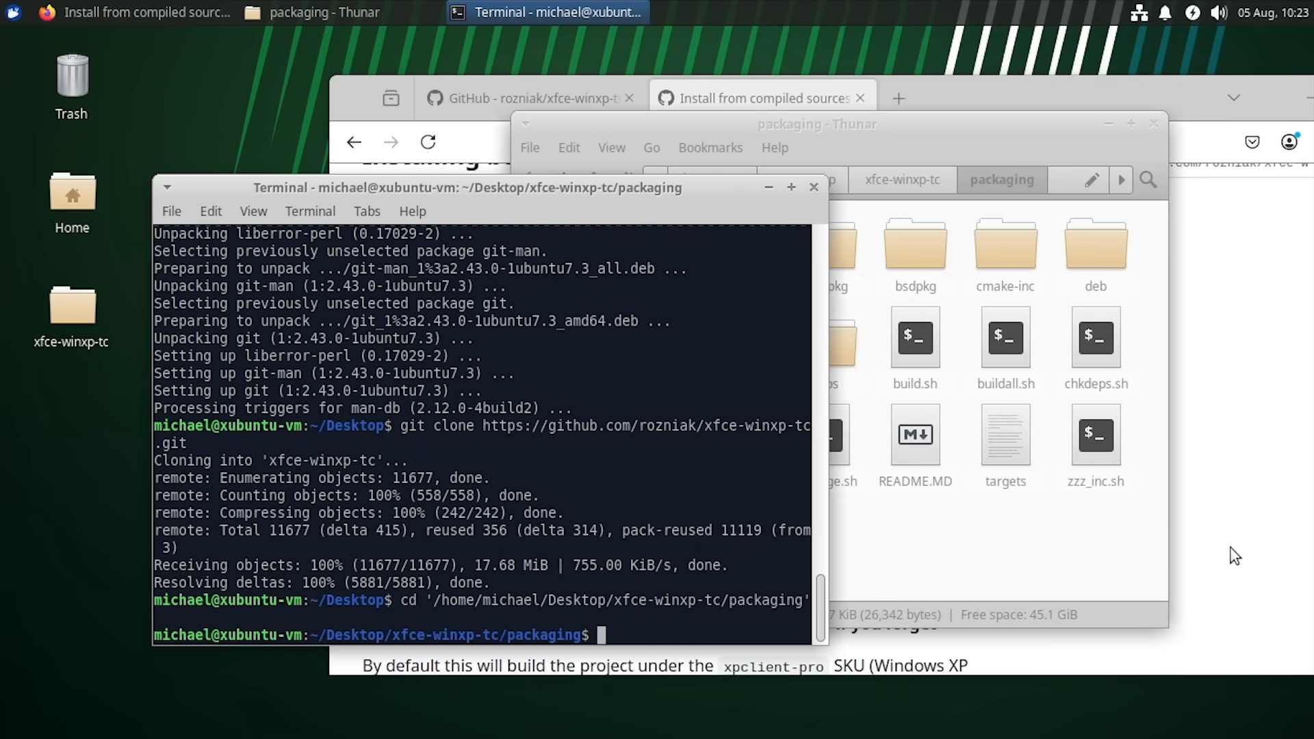
Step: Select the Debian 'sudo apt install' dependency command line on the wiki page
{"action": "left_click", "coordinate": [1234, 554]}
{"action": "left_click_drag", "start_coordinate": [860, 388], "coordinate": [365, 388]}
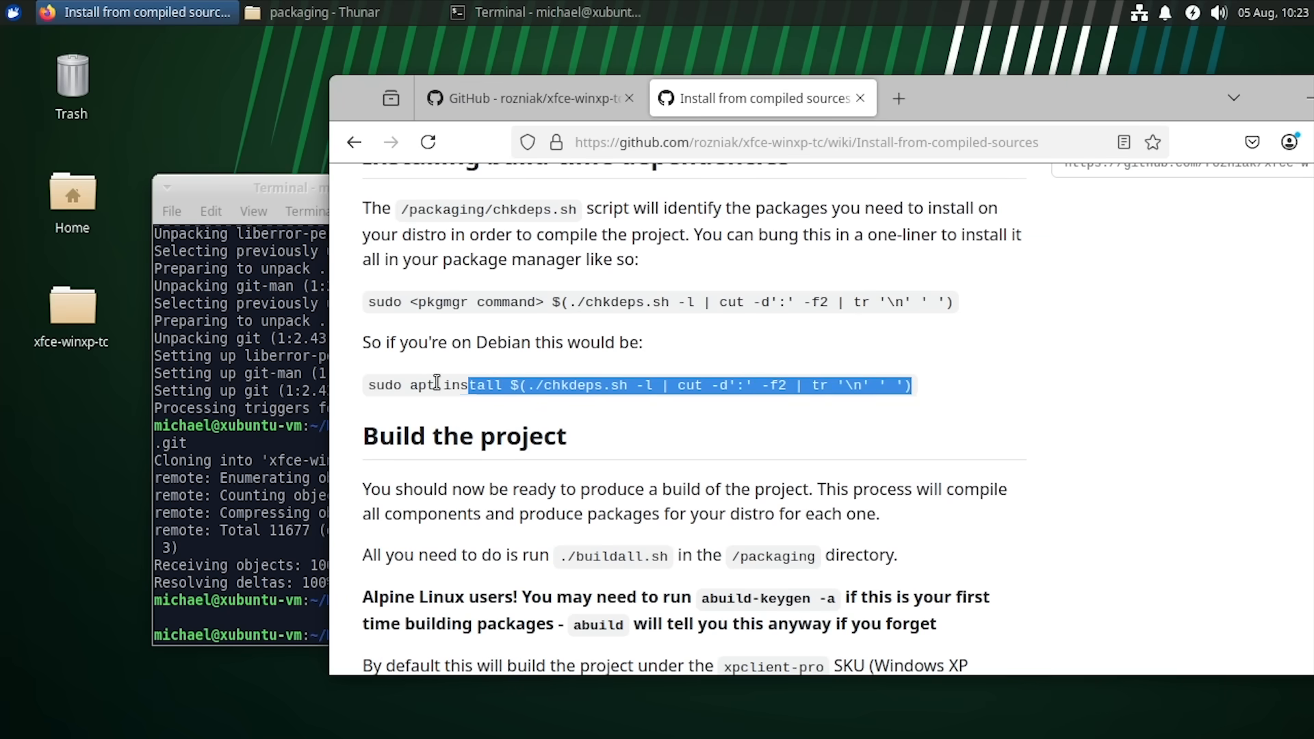
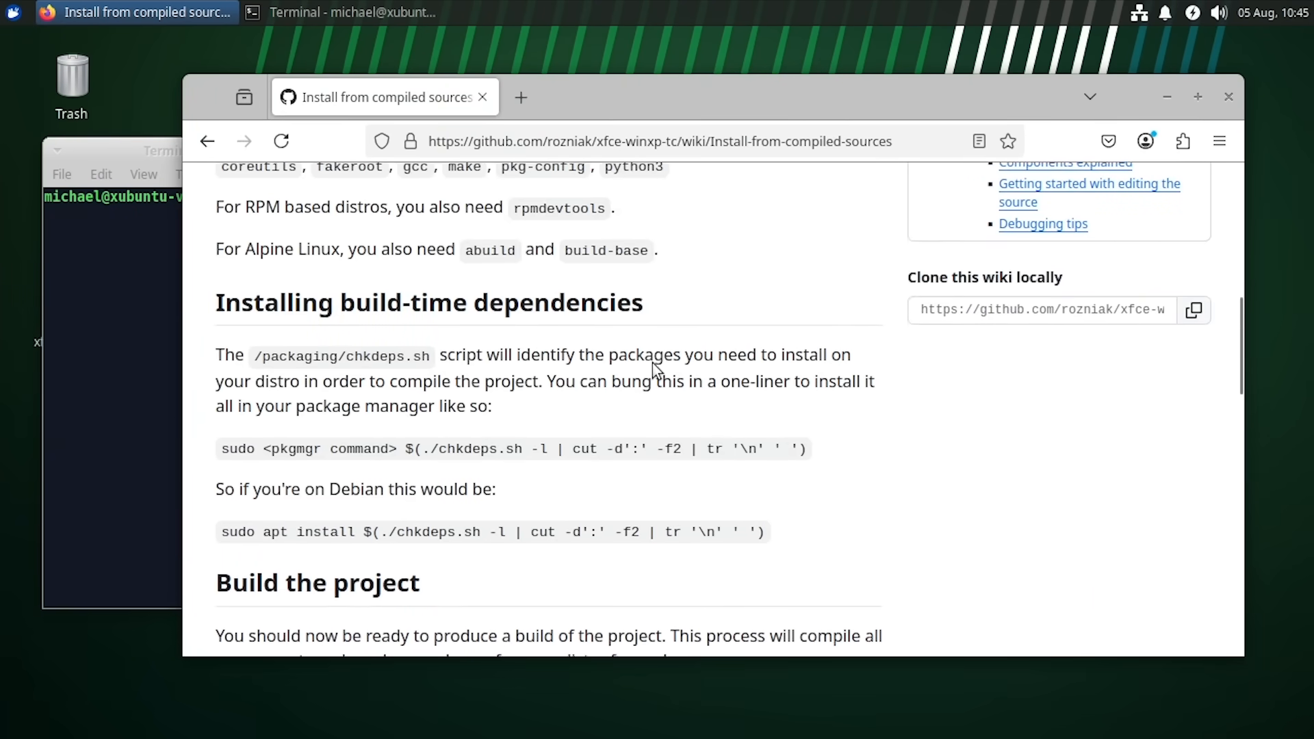
{"action": "scroll", "coordinate": [658, 370], "scroll_direction": "down", "scroll_amount": 5}
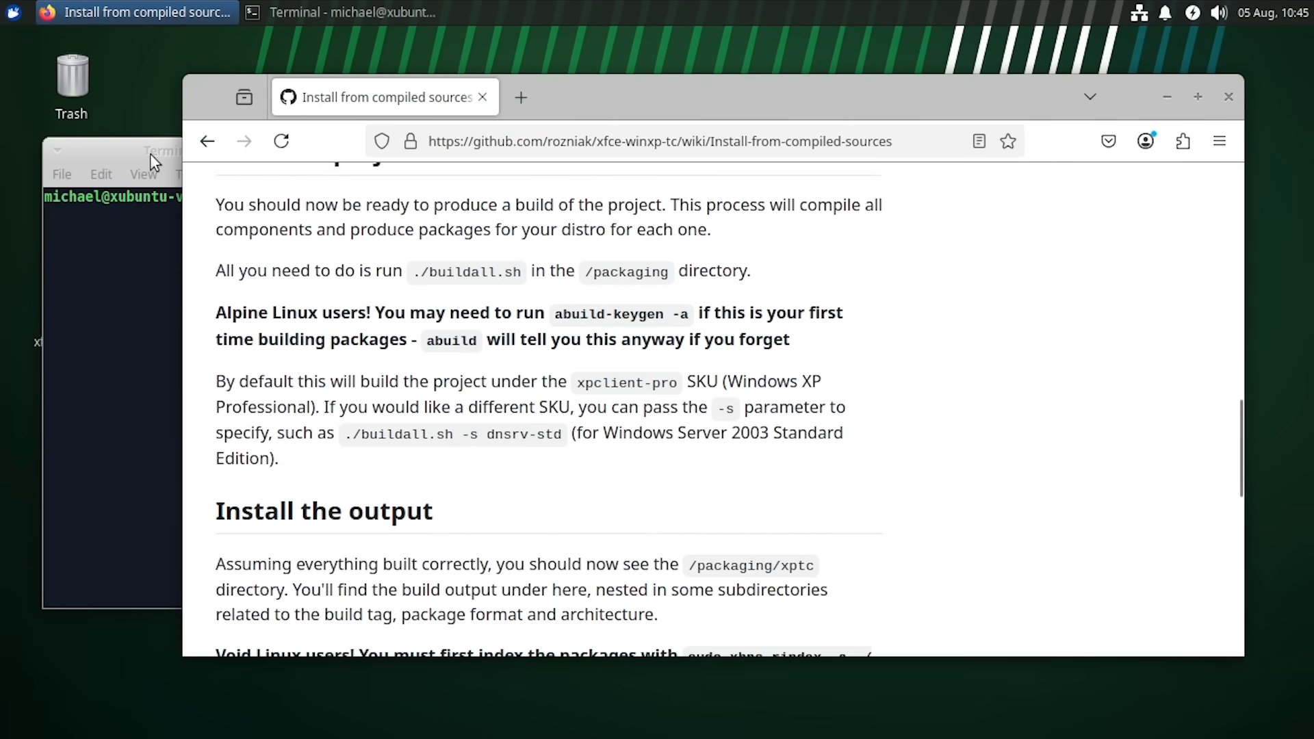
Step: List the packaging folder in the terminal and highlight the buildall.sh script
{"action": "left_click", "coordinate": [152, 153]}
{"action": "type", "text": "ls"}
{"action": "key", "text": "Return"}
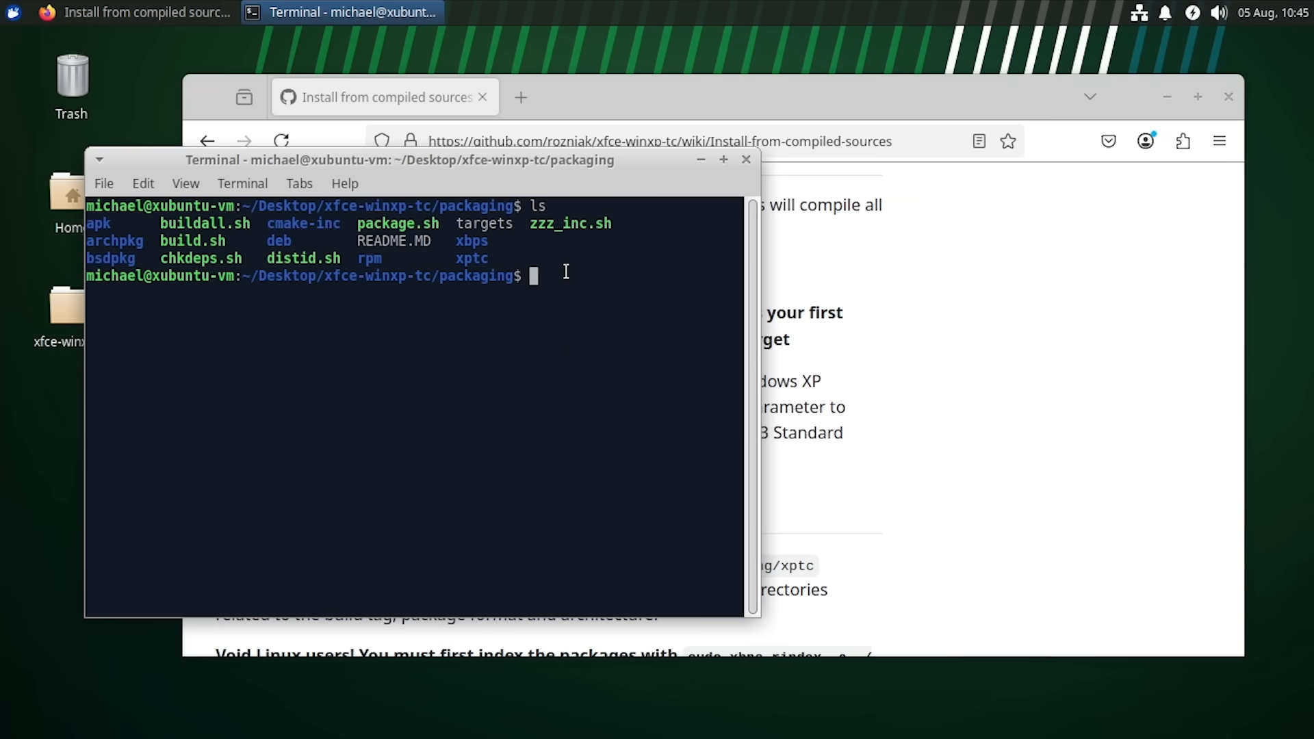
{"action": "left_click_drag", "start_coordinate": [156, 224], "coordinate": [254, 223]}
{"action": "left_click", "coordinate": [179, 228]}
Step: Review the wiki's SKU note and the -s dnsrv-std example, moving the browser right
{"action": "left_click", "coordinate": [677, 92]}
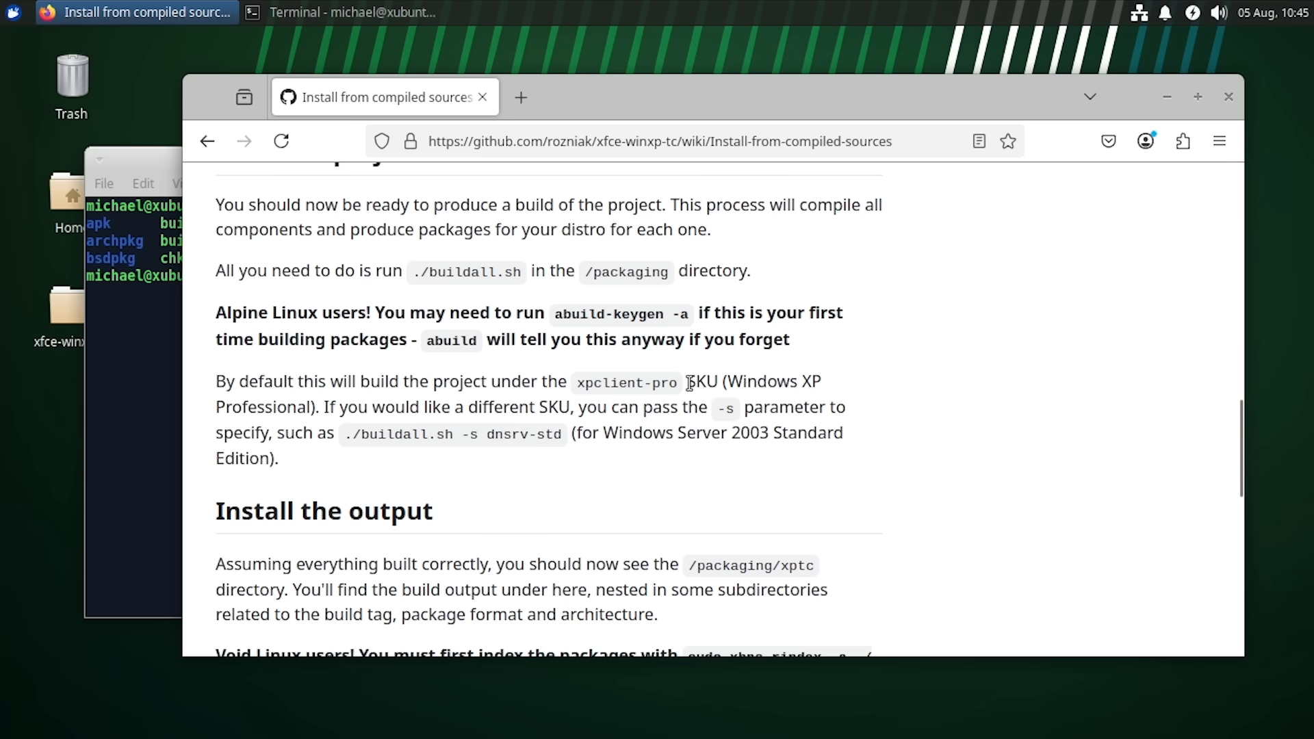
{"action": "left_click_drag", "start_coordinate": [688, 382], "coordinate": [717, 382]}
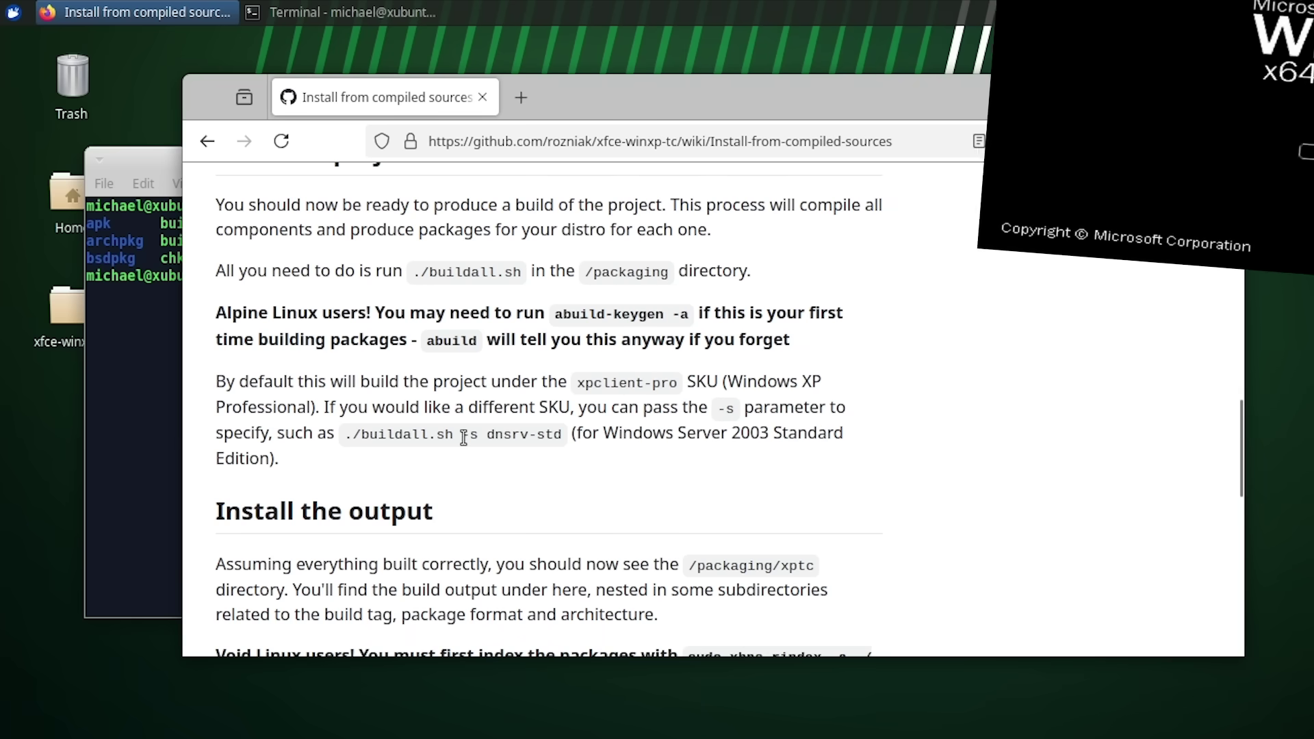
{"action": "double_click", "coordinate": [469, 435]}
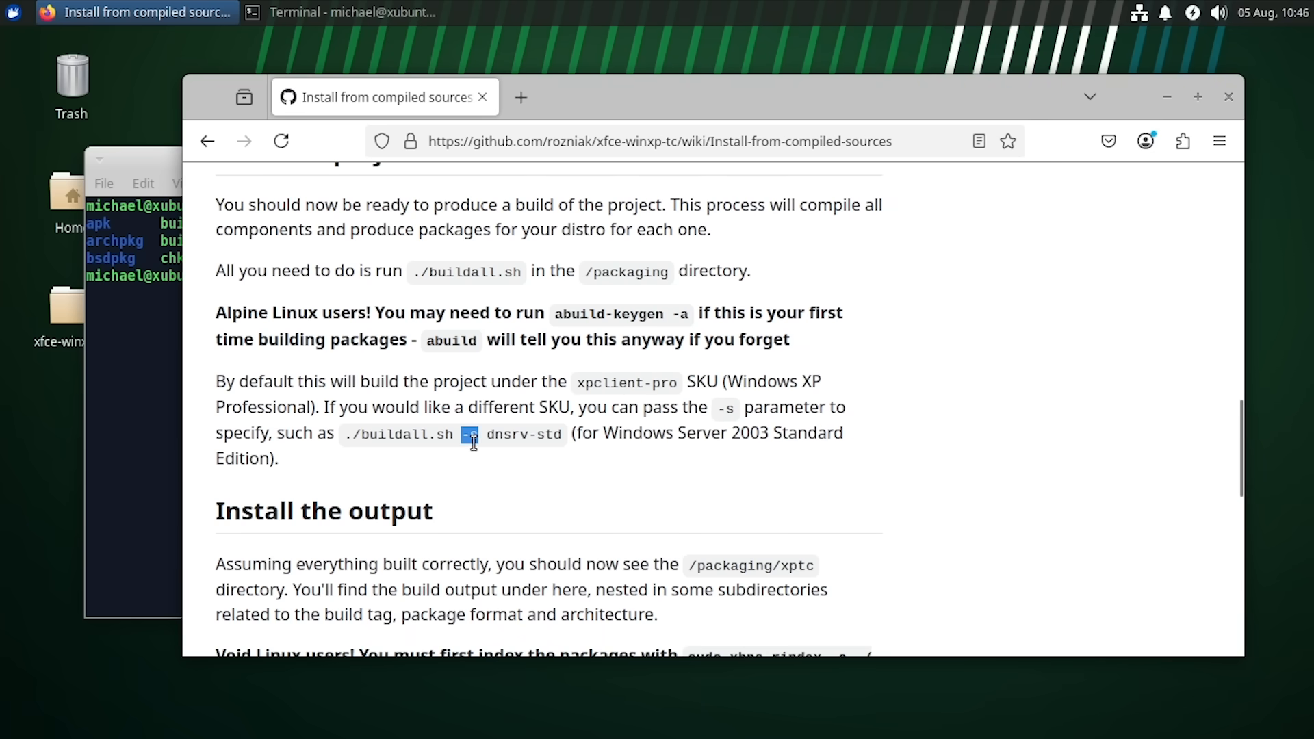
{"action": "left_click_drag", "start_coordinate": [488, 434], "coordinate": [563, 435]}
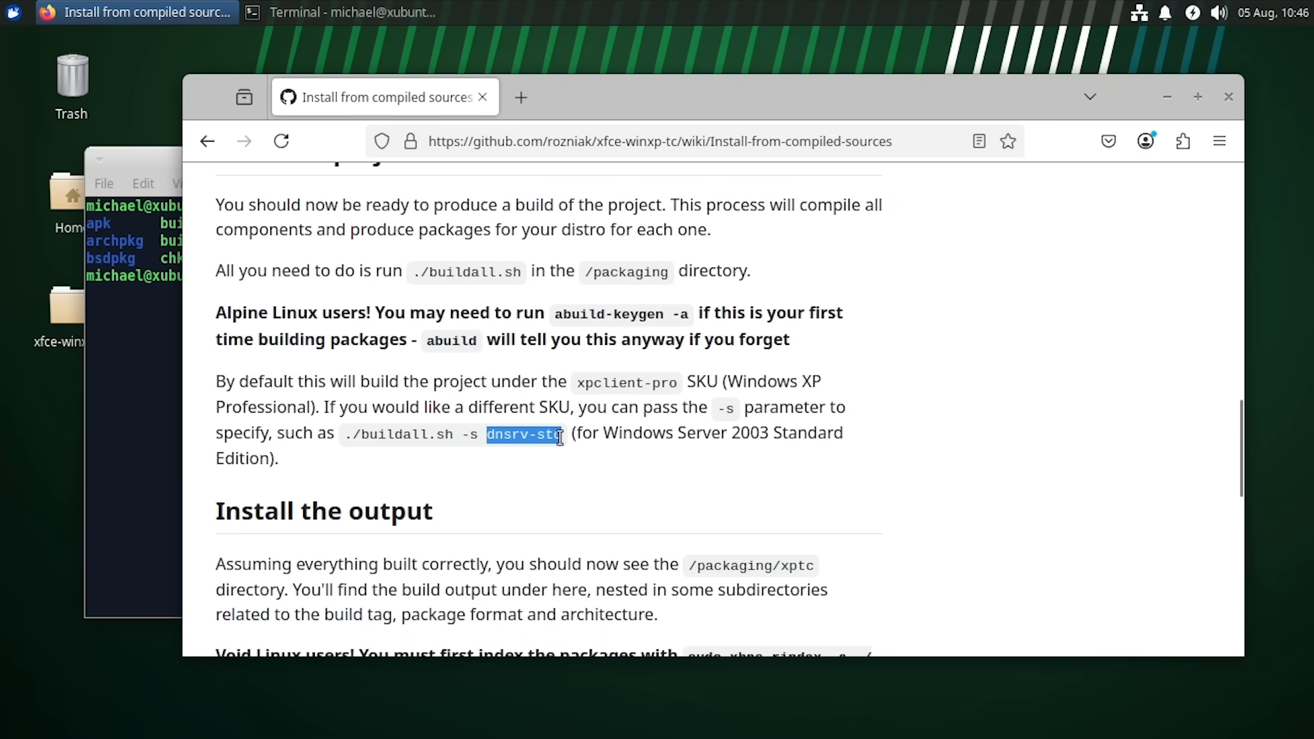
{"action": "left_click", "coordinate": [616, 440]}
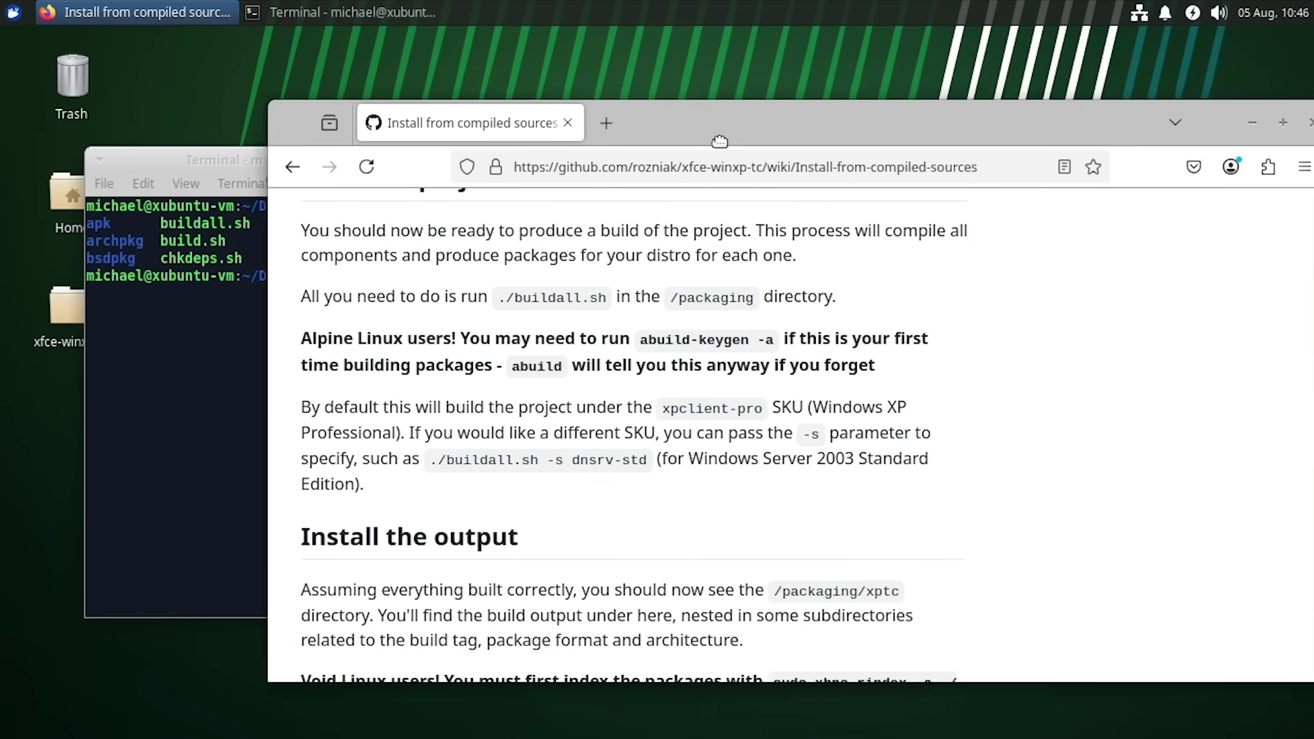
{"action": "left_click_drag", "start_coordinate": [578, 104], "coordinate": [719, 138]}
Step: Run ./buildall.sh in the terminal to build every project component
{"action": "left_click", "coordinate": [675, 315]}
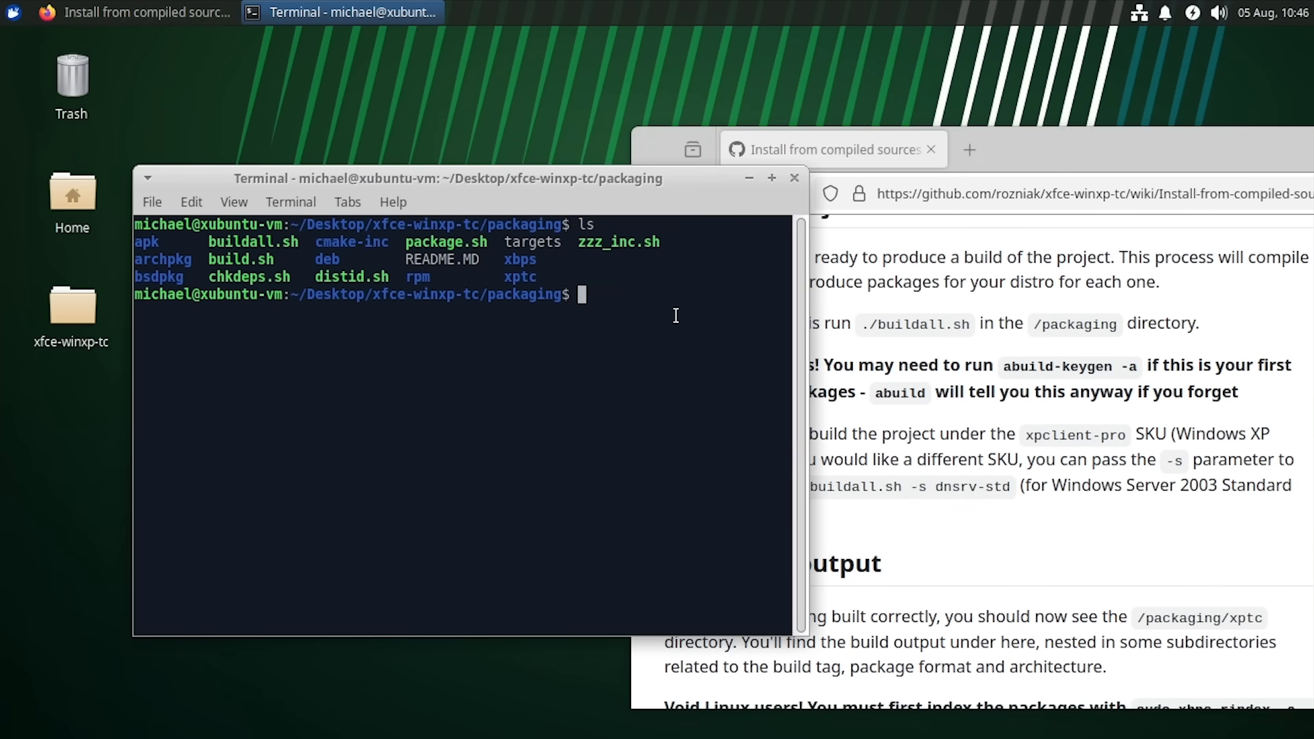
{"action": "type", "text": "./buildall.s"}
{"action": "type", "text": "h"}
{"action": "key", "text": "Return"}
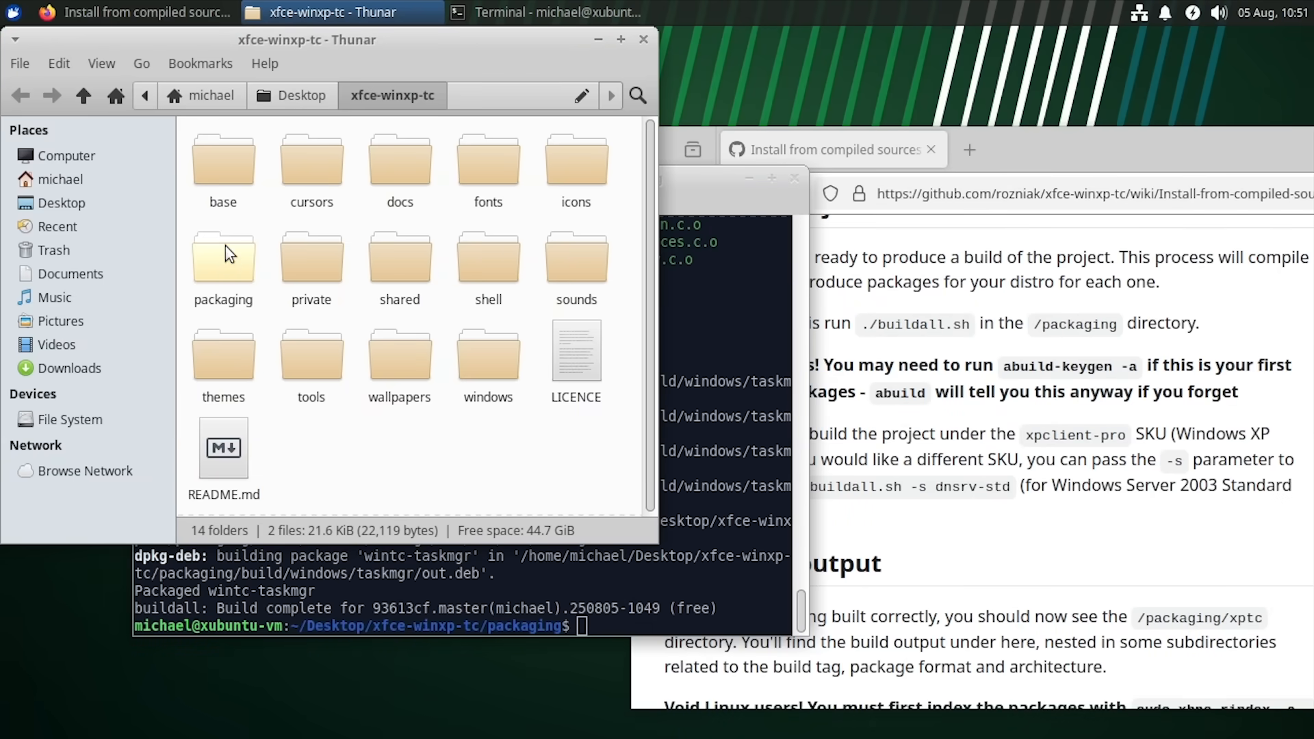
Step: Navigate Thunar into packaging > xptc > build tag > deb > std > x86_64 > fre with the .deb packages
{"action": "double_click", "coordinate": [225, 267]}
{"action": "double_click", "coordinate": [224, 359]}
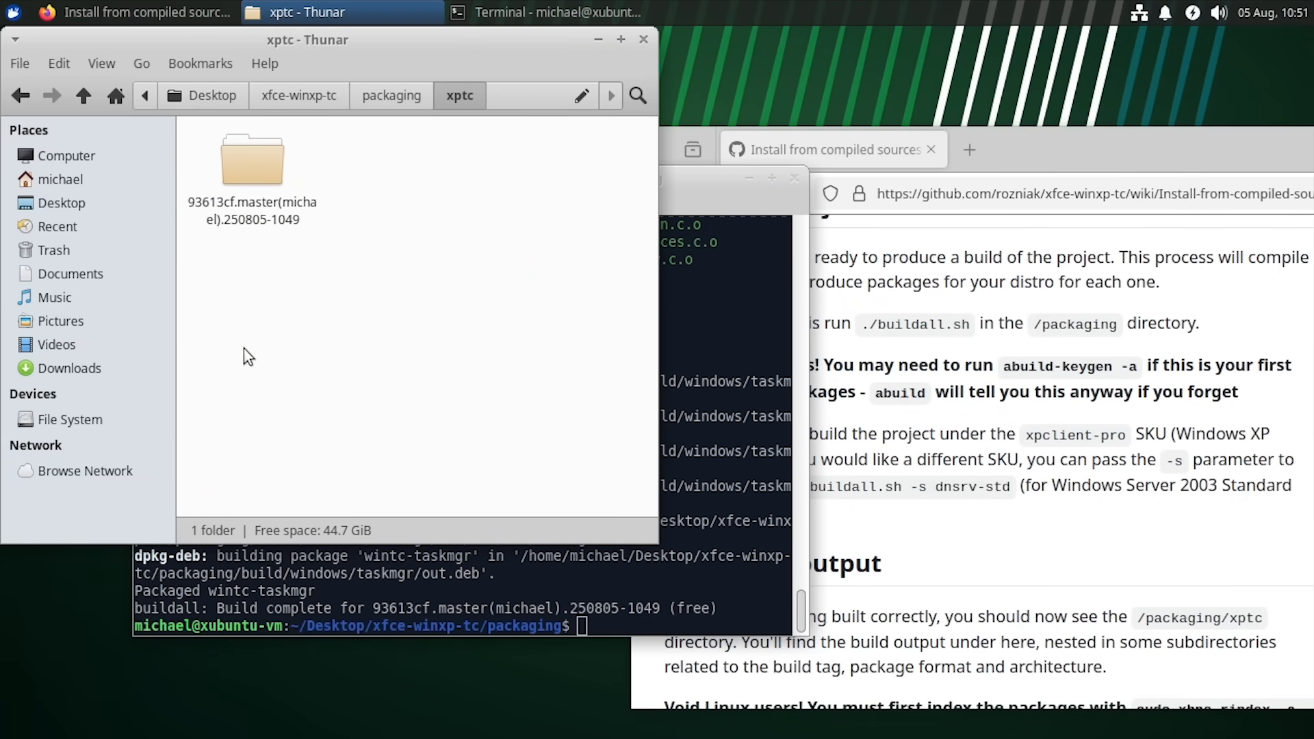
{"action": "double_click", "coordinate": [236, 170]}
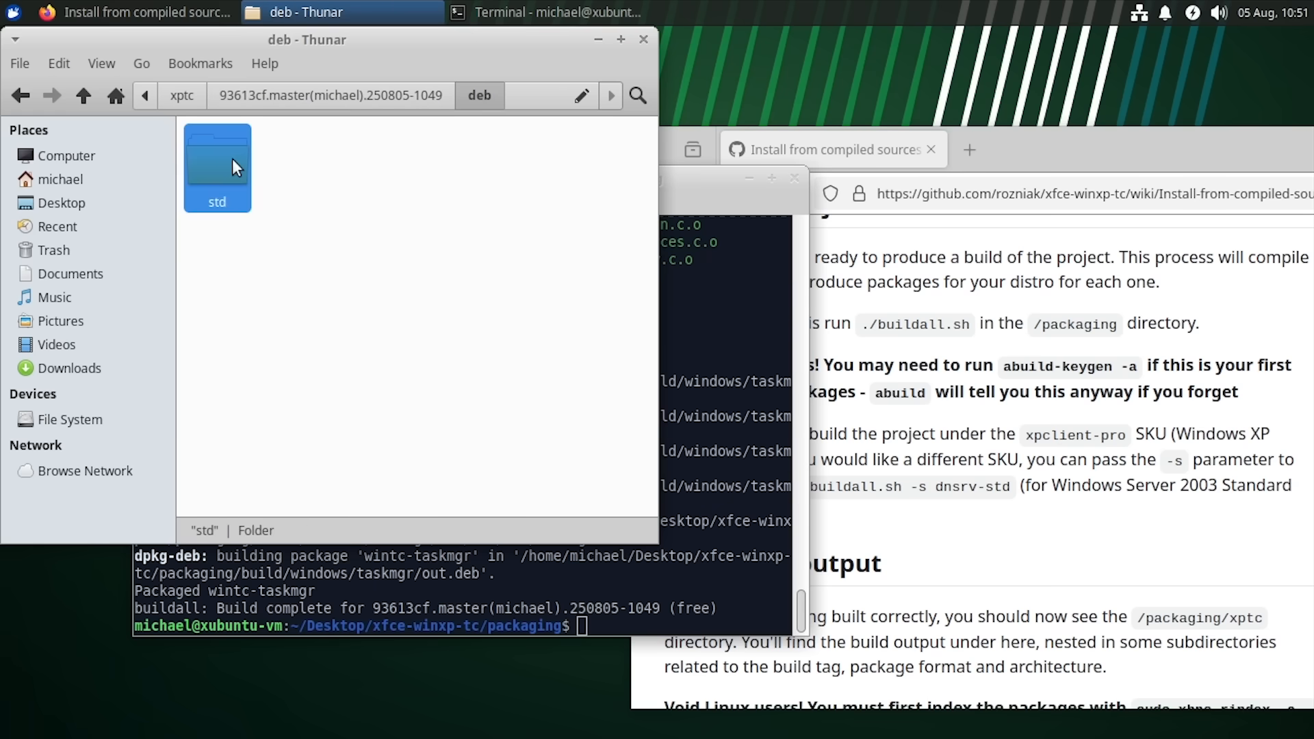
{"action": "double_click", "coordinate": [218, 163]}
{"action": "left_click", "coordinate": [233, 162]}
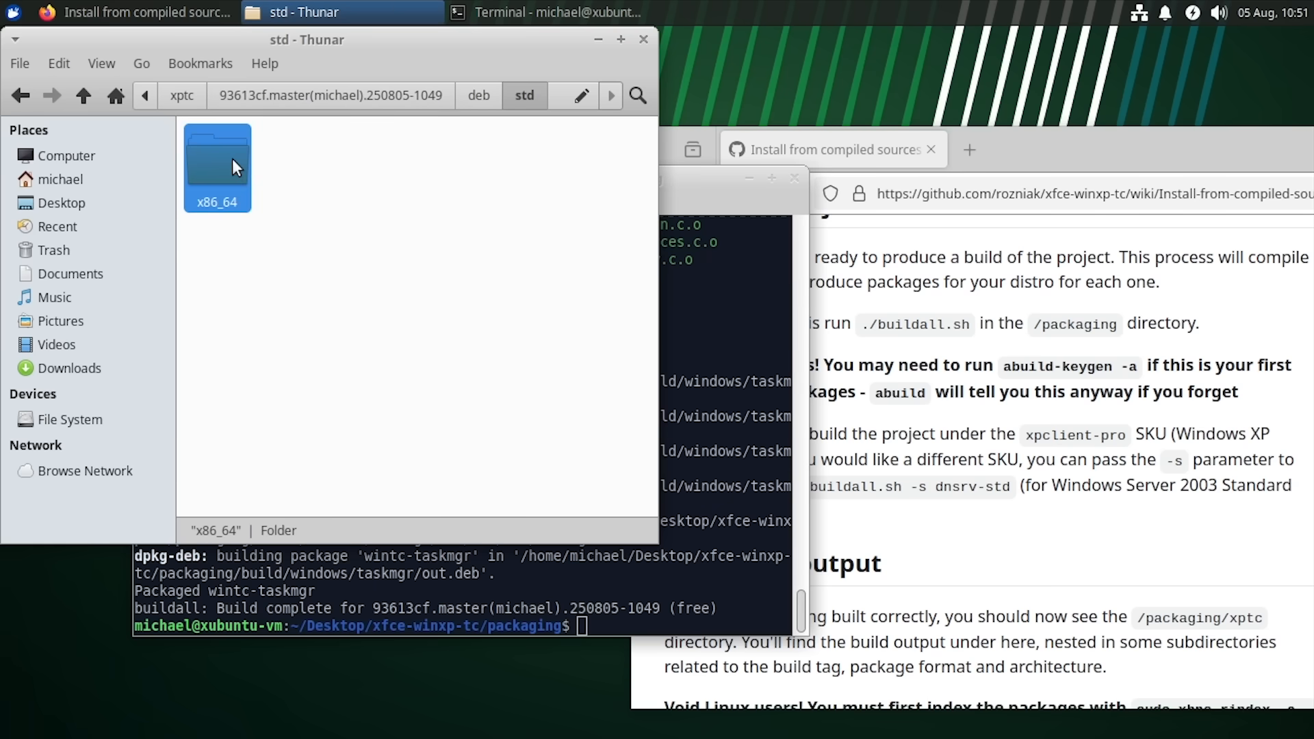
{"action": "double_click", "coordinate": [232, 159]}
{"action": "double_click", "coordinate": [232, 161]}
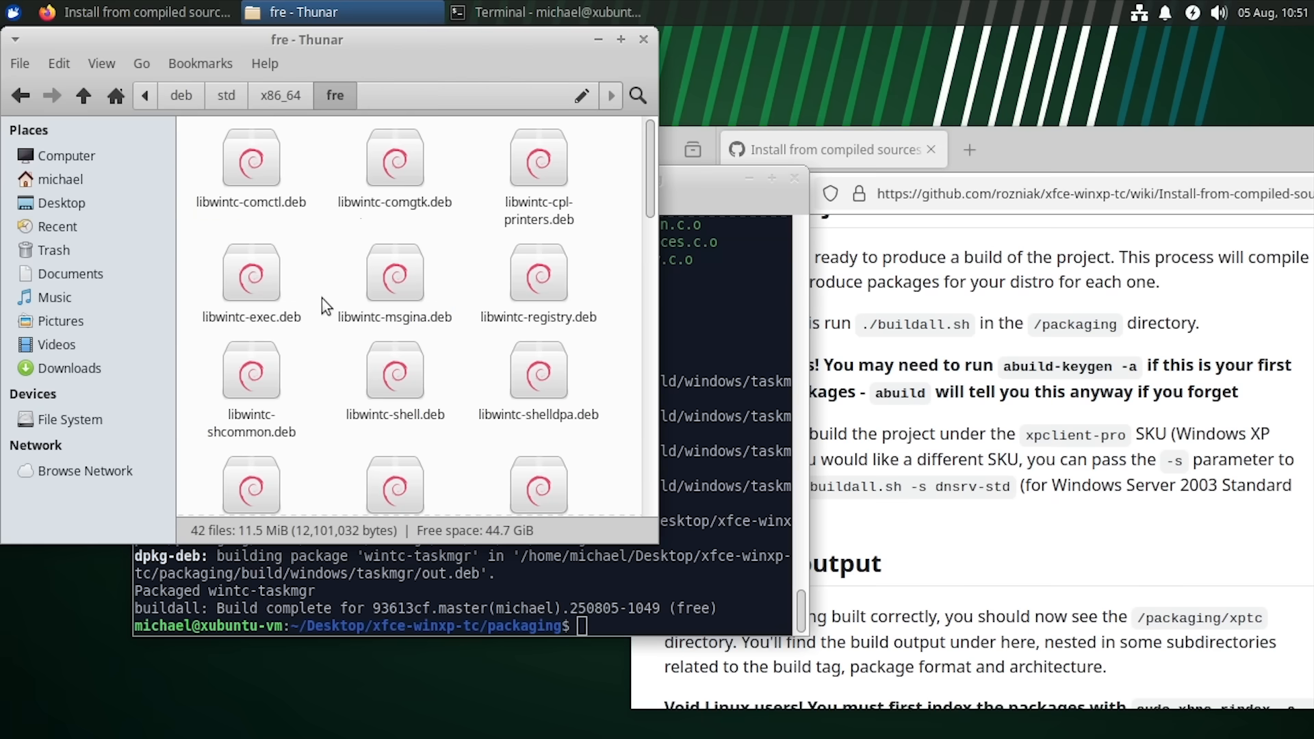
{"action": "scroll", "coordinate": [321, 298], "scroll_direction": "down", "scroll_amount": 3}
{"action": "left_click_drag", "start_coordinate": [653, 272], "coordinate": [652, 129]}
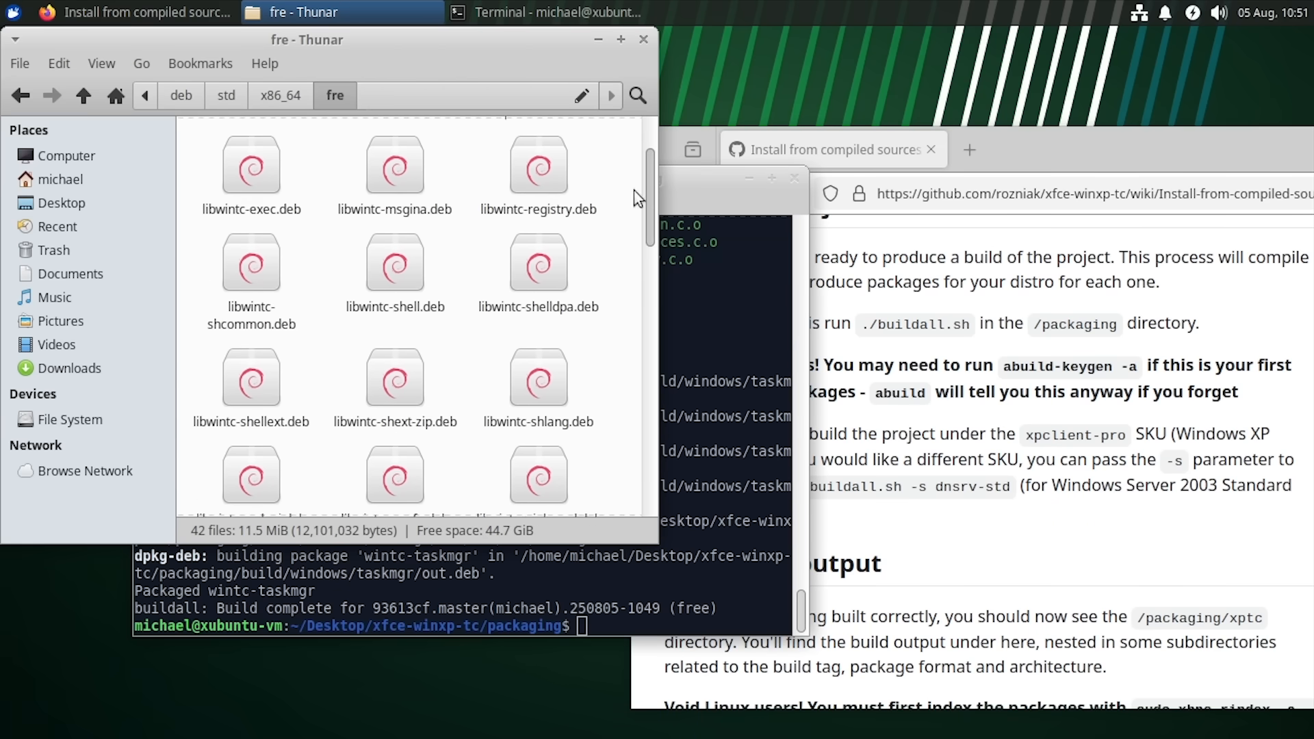
{"action": "left_click", "coordinate": [702, 359]}
{"action": "type", "text": "cd"}
Step: cd into the fre folder via its dragged path and run sudo apt install ./*.deb
{"action": "left_click_drag", "start_coordinate": [338, 96], "coordinate": [682, 617]}
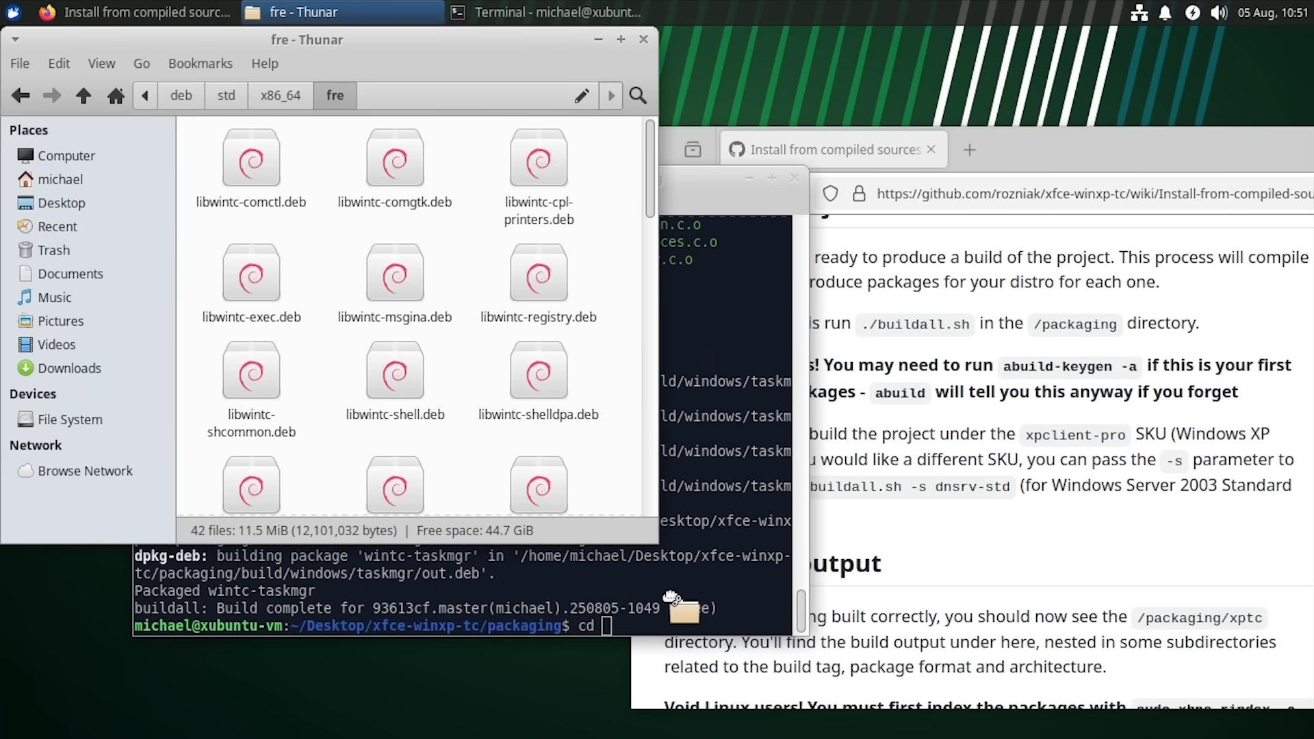
{"action": "left_click", "coordinate": [701, 462]}
{"action": "key", "text": "Return"}
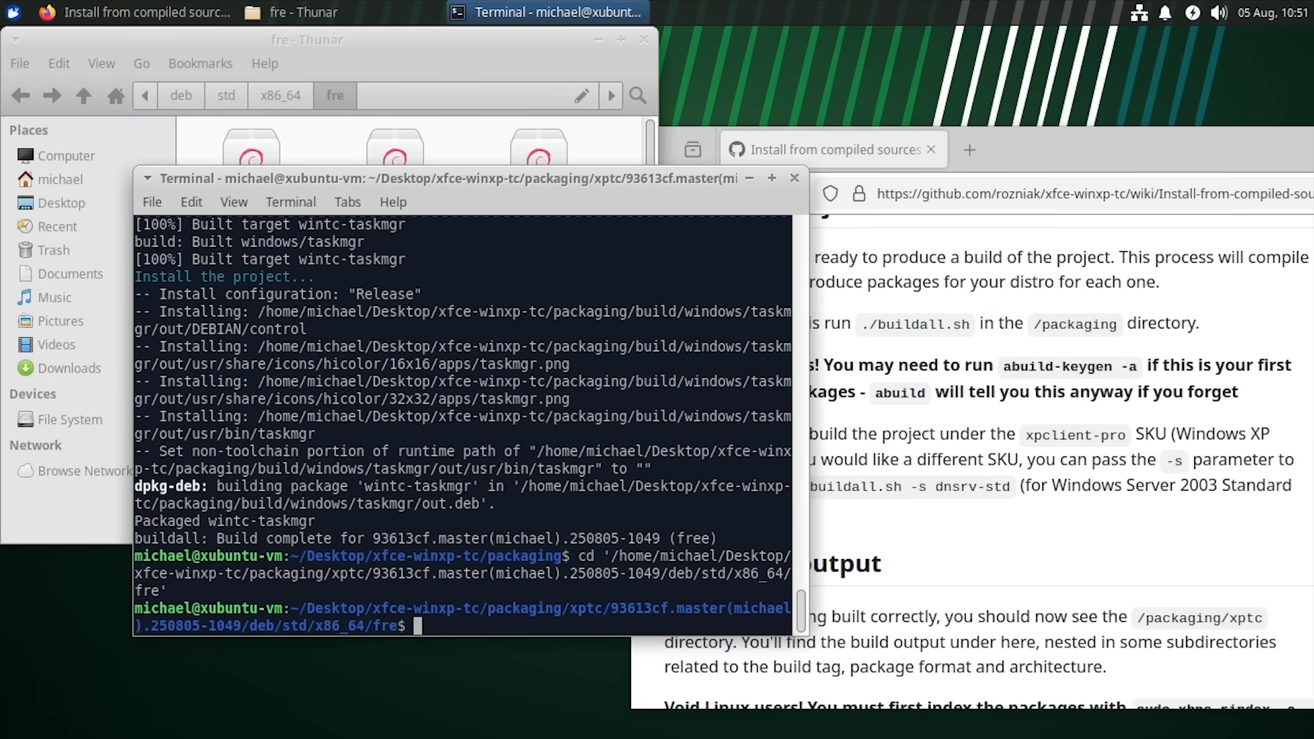
{"action": "type", "text": "sud"}
{"action": "type", "text": "o apt install ./*.deb"}
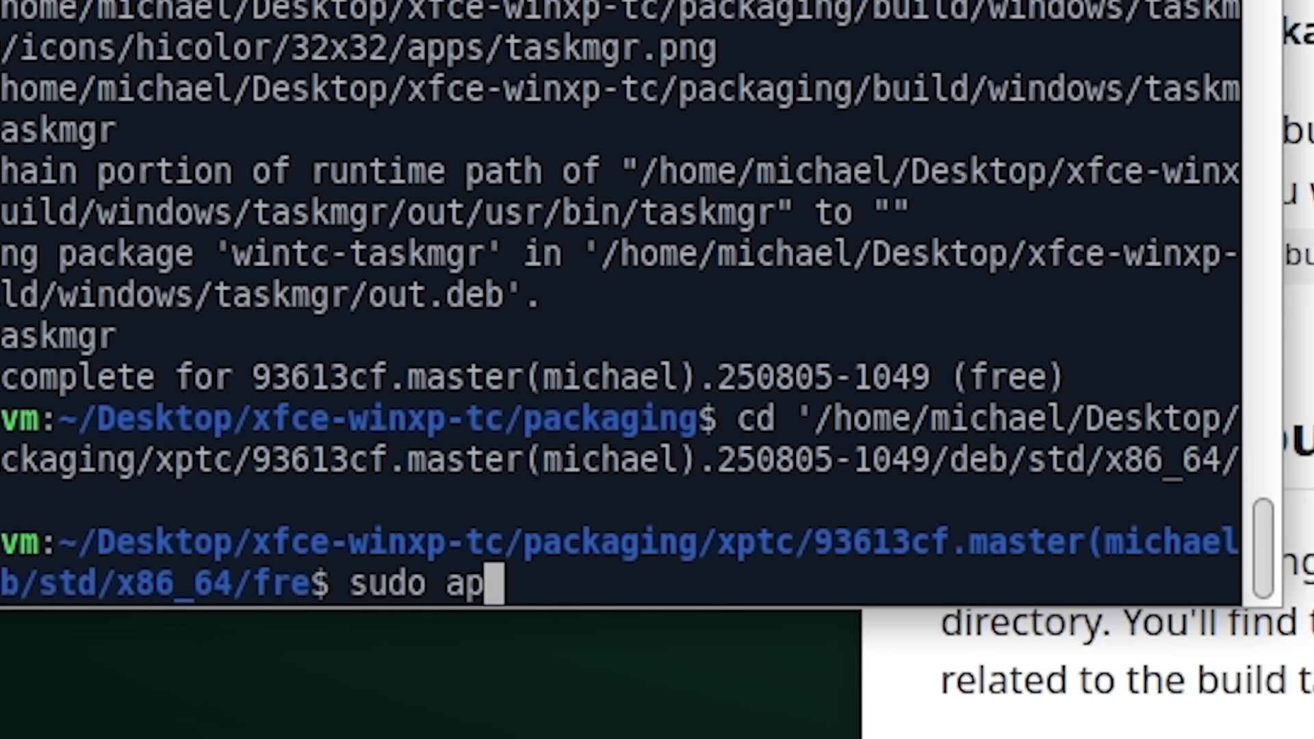
{"action": "key", "text": "Return"}
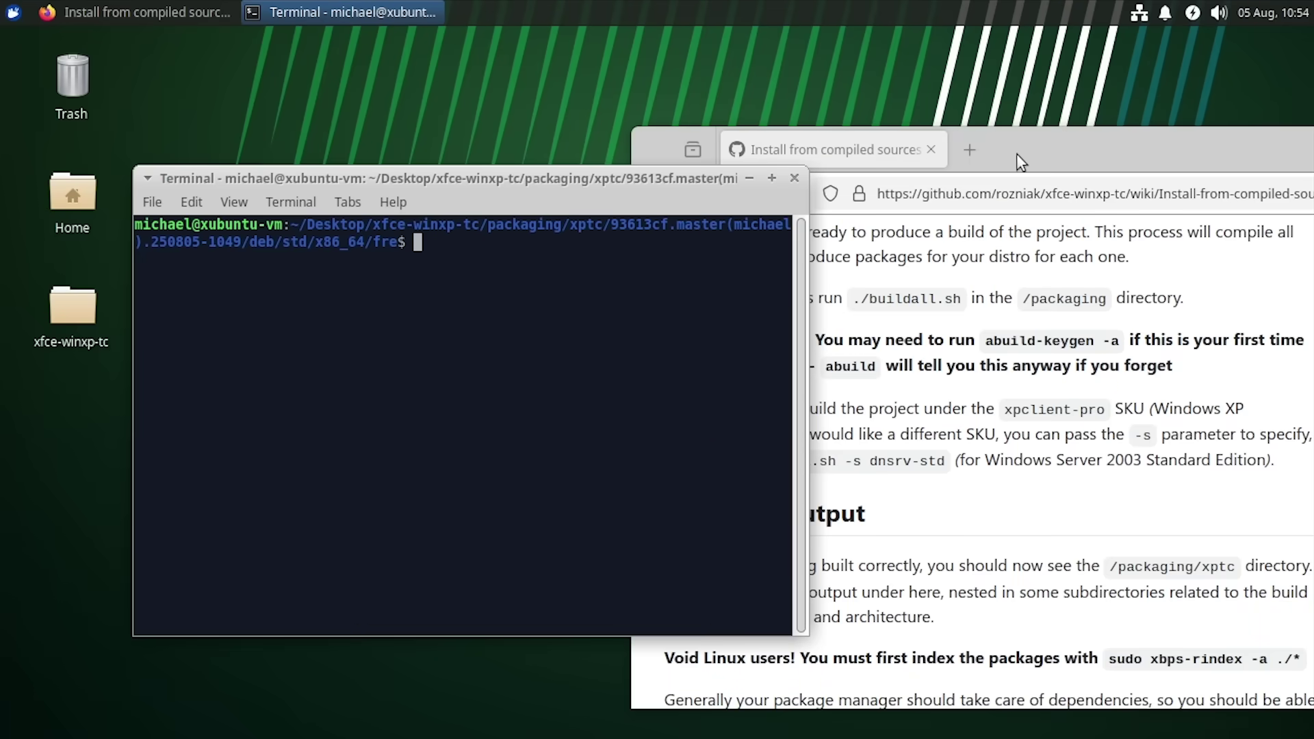
{"action": "left_click_drag", "start_coordinate": [1017, 153], "coordinate": [534, 122]}
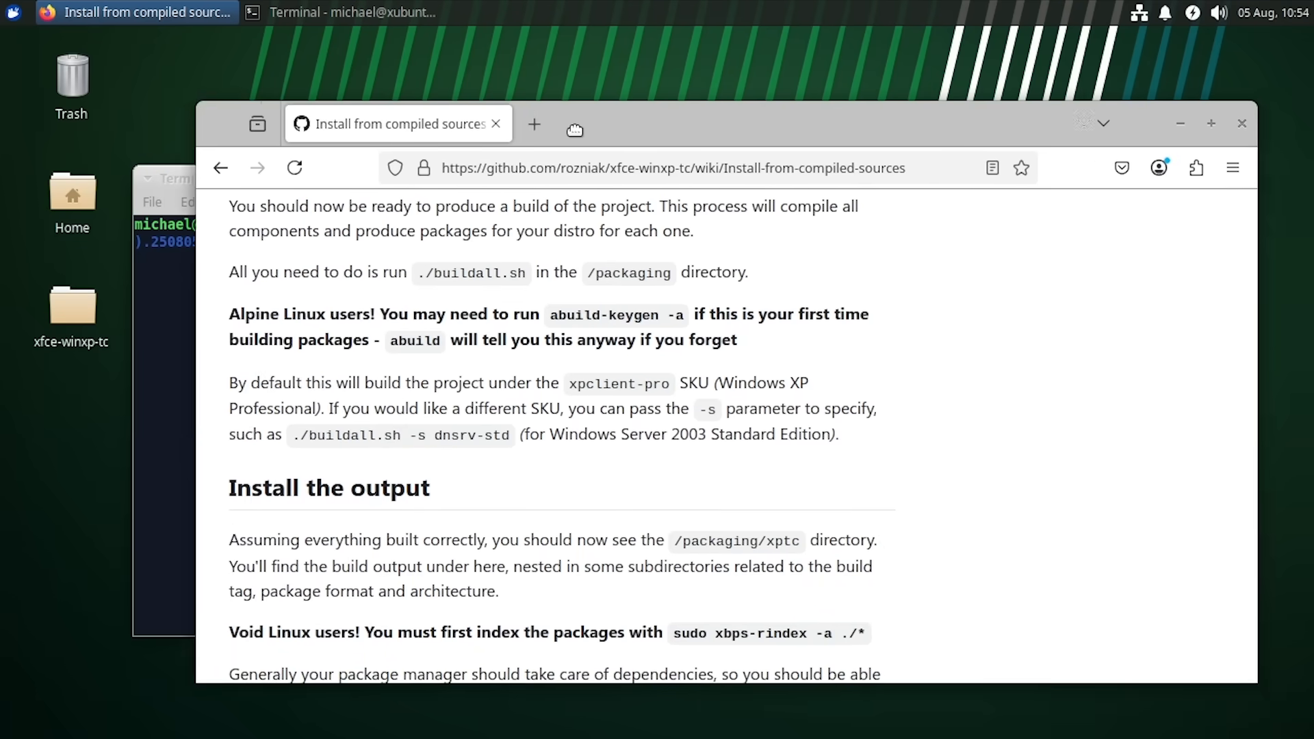
{"action": "scroll", "coordinate": [698, 340], "scroll_direction": "down", "scroll_amount": 5}
{"action": "scroll", "coordinate": [697, 339], "scroll_direction": "down", "scroll_amount": 5}
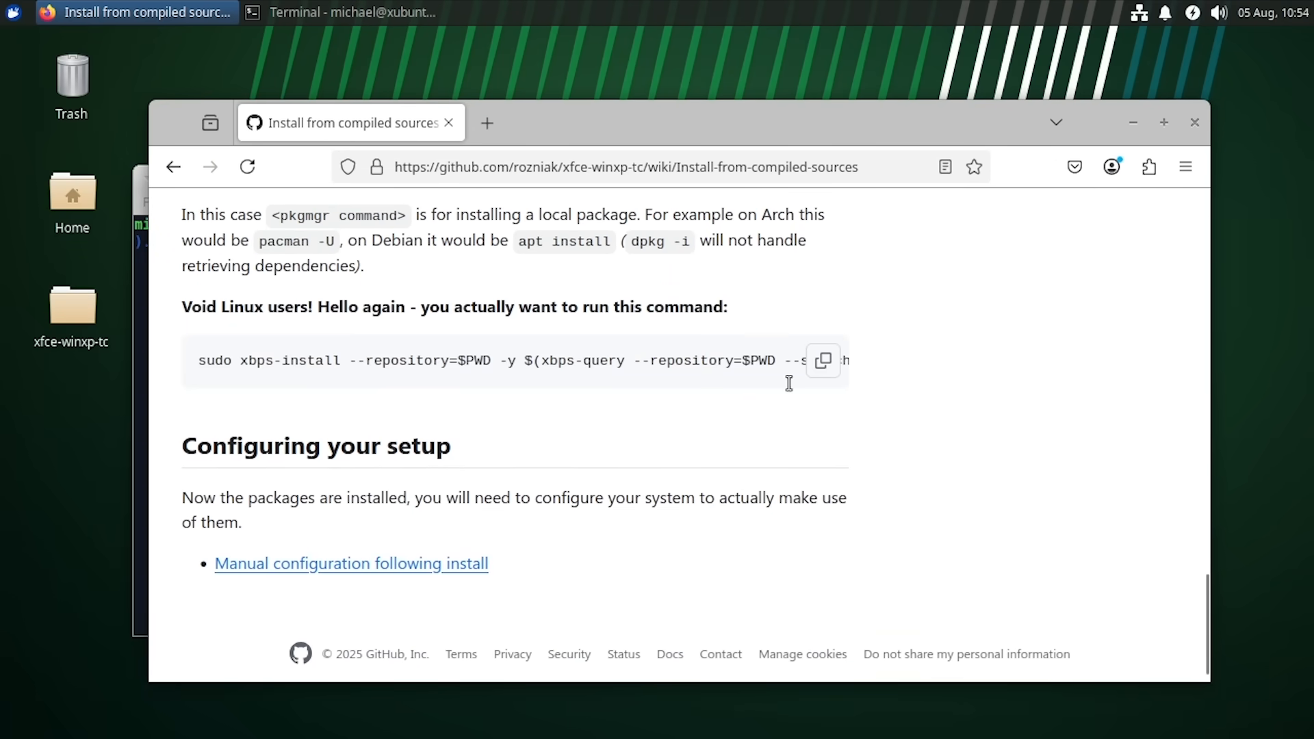
Step: Open the 'Manual configuration following install' wiki page and move the browser beside the terminal
{"action": "left_click", "coordinate": [470, 567]}
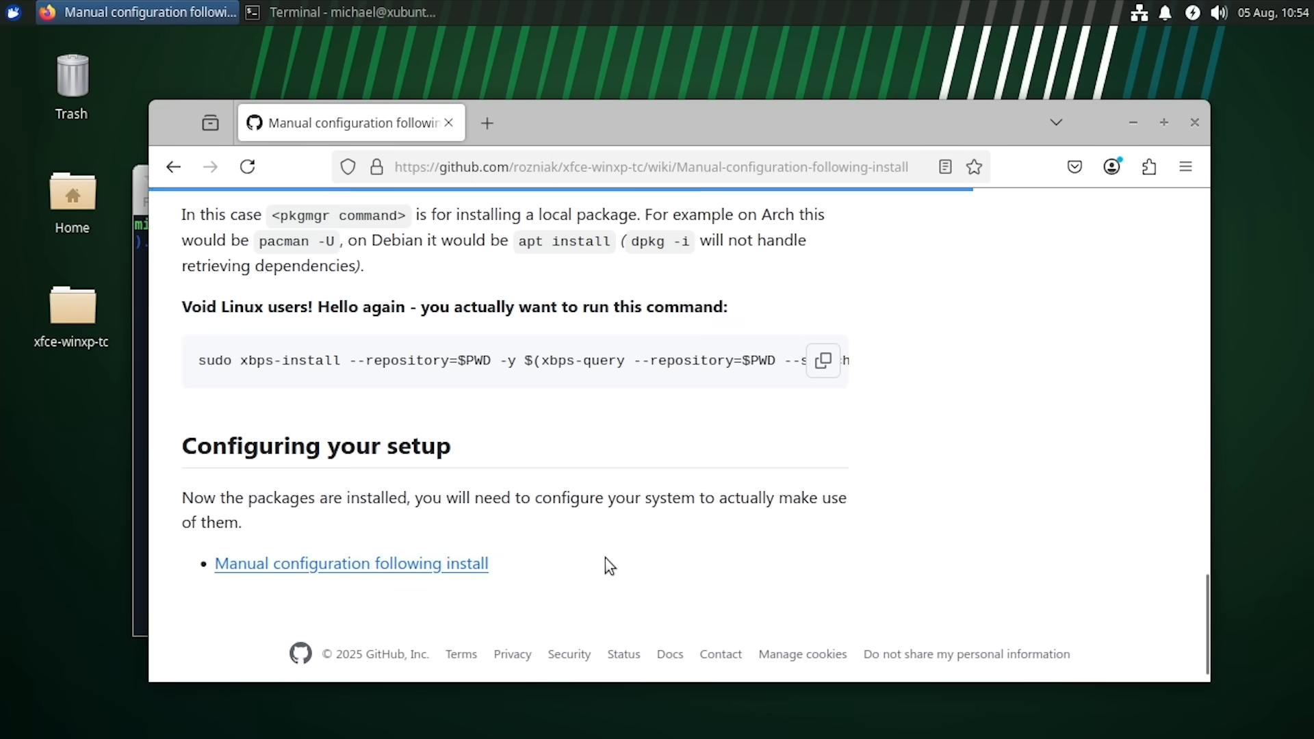
{"action": "scroll", "coordinate": [675, 549], "scroll_direction": "down", "scroll_amount": 1}
{"action": "scroll", "coordinate": [674, 550], "scroll_direction": "down", "scroll_amount": 1}
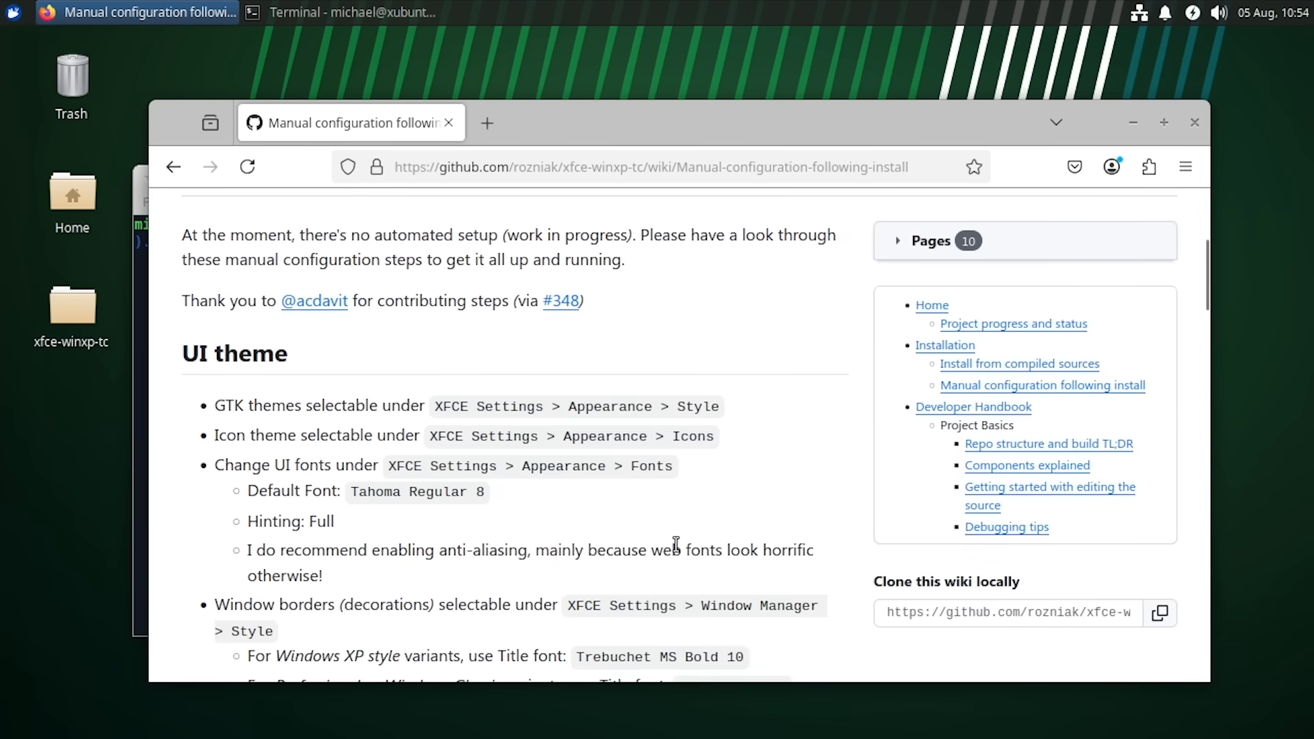
{"action": "scroll", "coordinate": [674, 550], "scroll_direction": "down", "scroll_amount": 1}
{"action": "scroll", "coordinate": [674, 549], "scroll_direction": "down", "scroll_amount": 1}
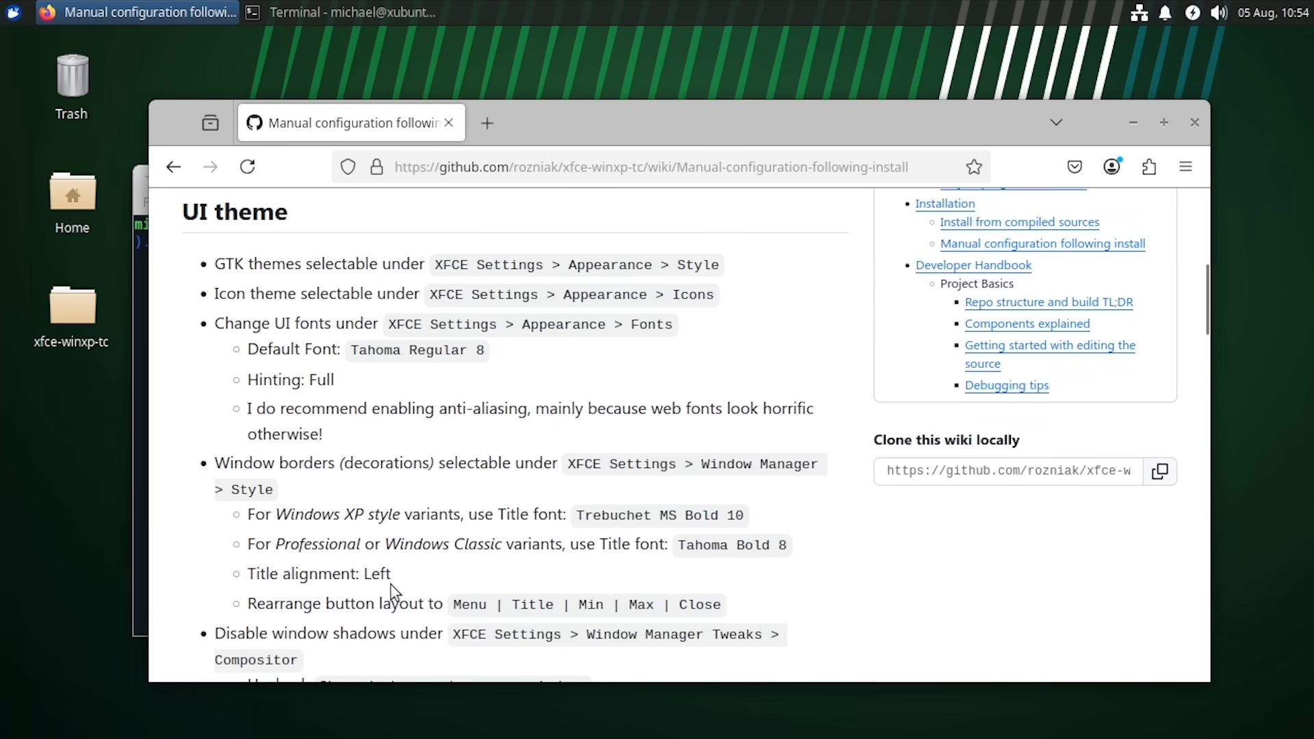
{"action": "left_click_drag", "start_coordinate": [596, 125], "coordinate": [1150, 80]}
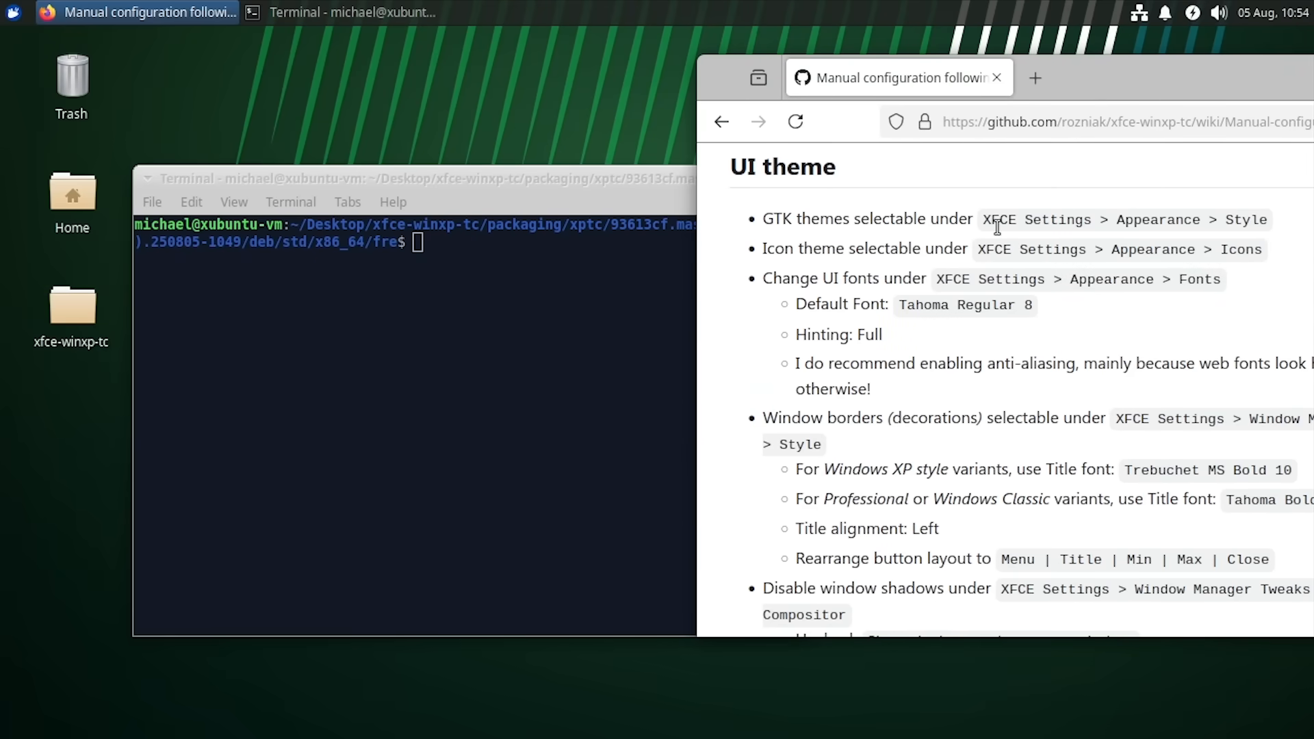
Step: In Appearance > Style, try the Olive Green, Silver, Zune, Classic and Professional themes, settling on Windows XP style (Blue)
{"action": "left_click", "coordinate": [13, 13]}
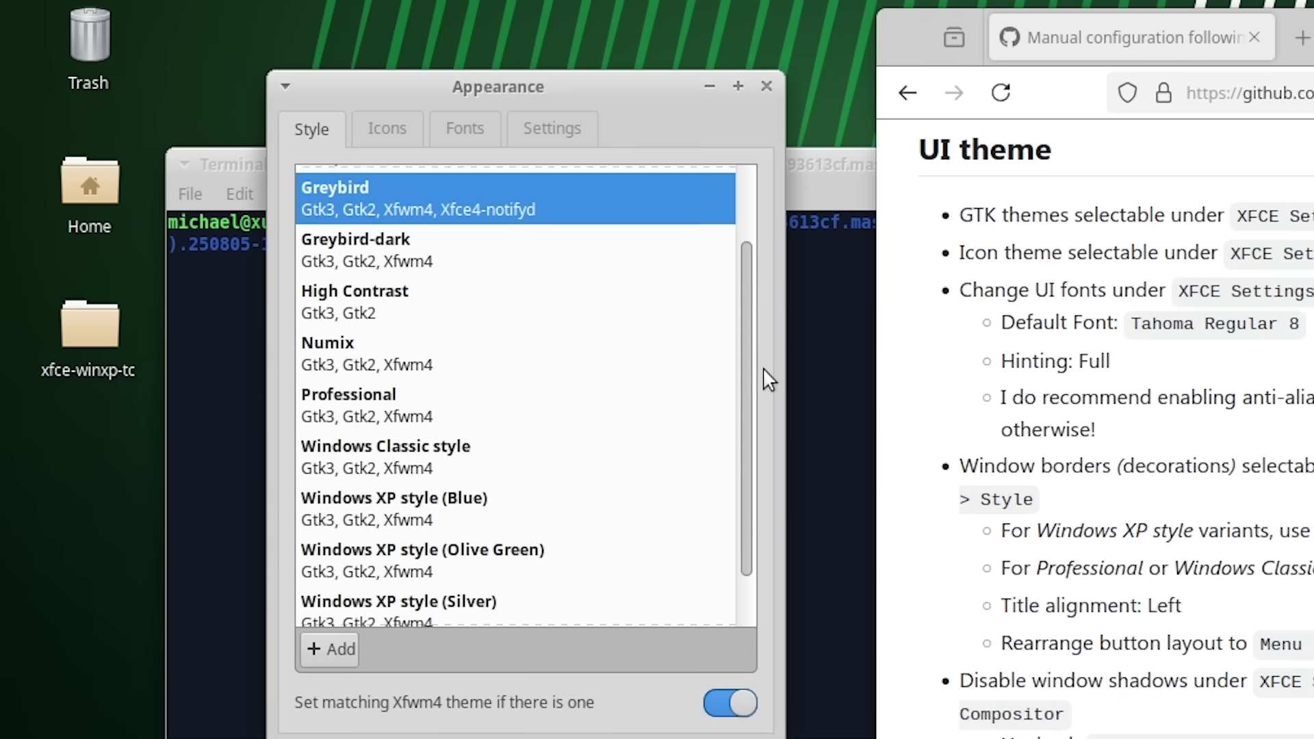
{"action": "scroll", "coordinate": [763, 368], "scroll_direction": "down", "scroll_amount": 3}
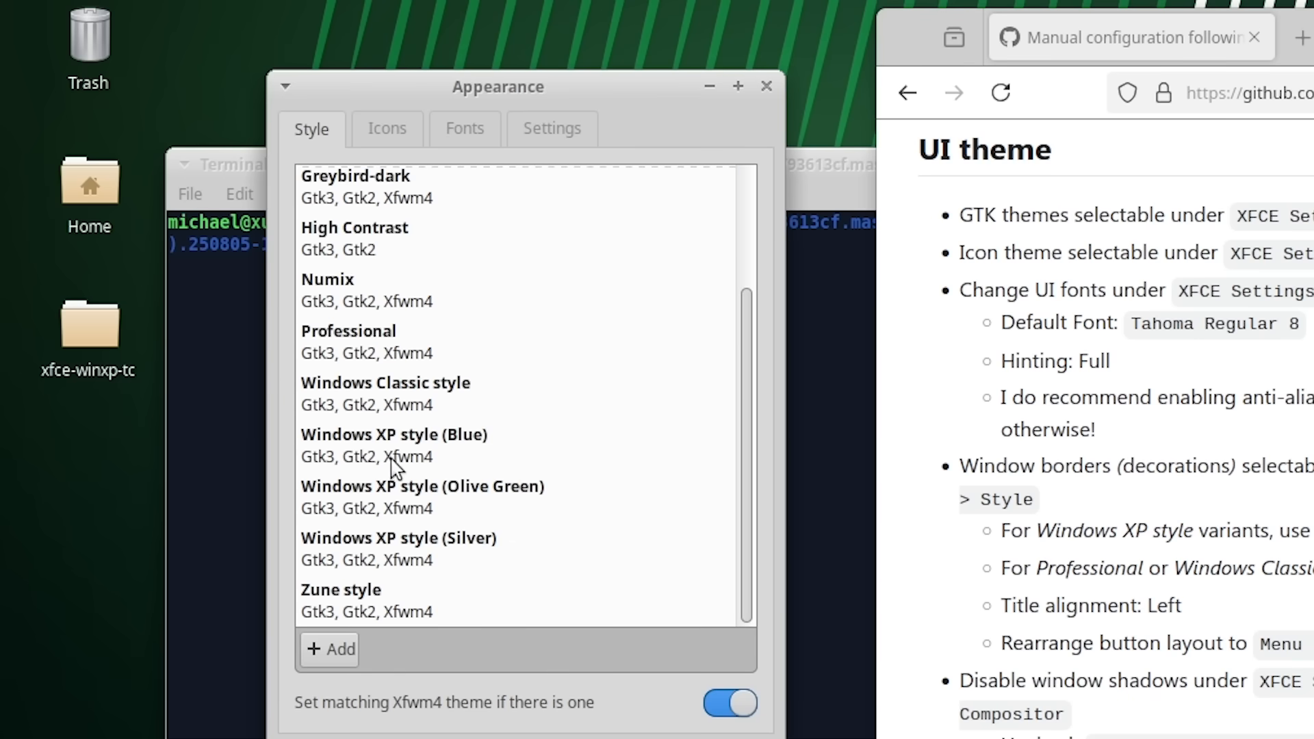
{"action": "left_click", "coordinate": [464, 454]}
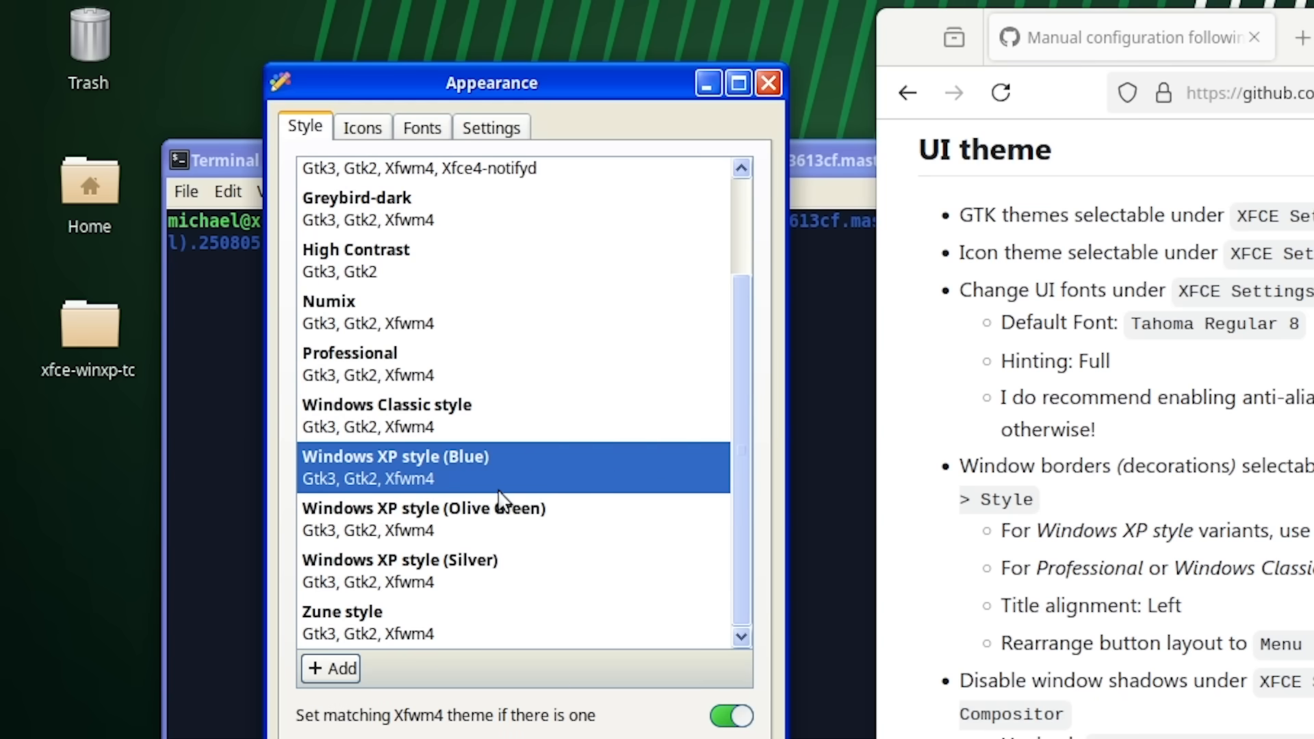
{"action": "left_click", "coordinate": [496, 525]}
{"action": "left_click", "coordinate": [490, 562]}
{"action": "left_click", "coordinate": [464, 609]}
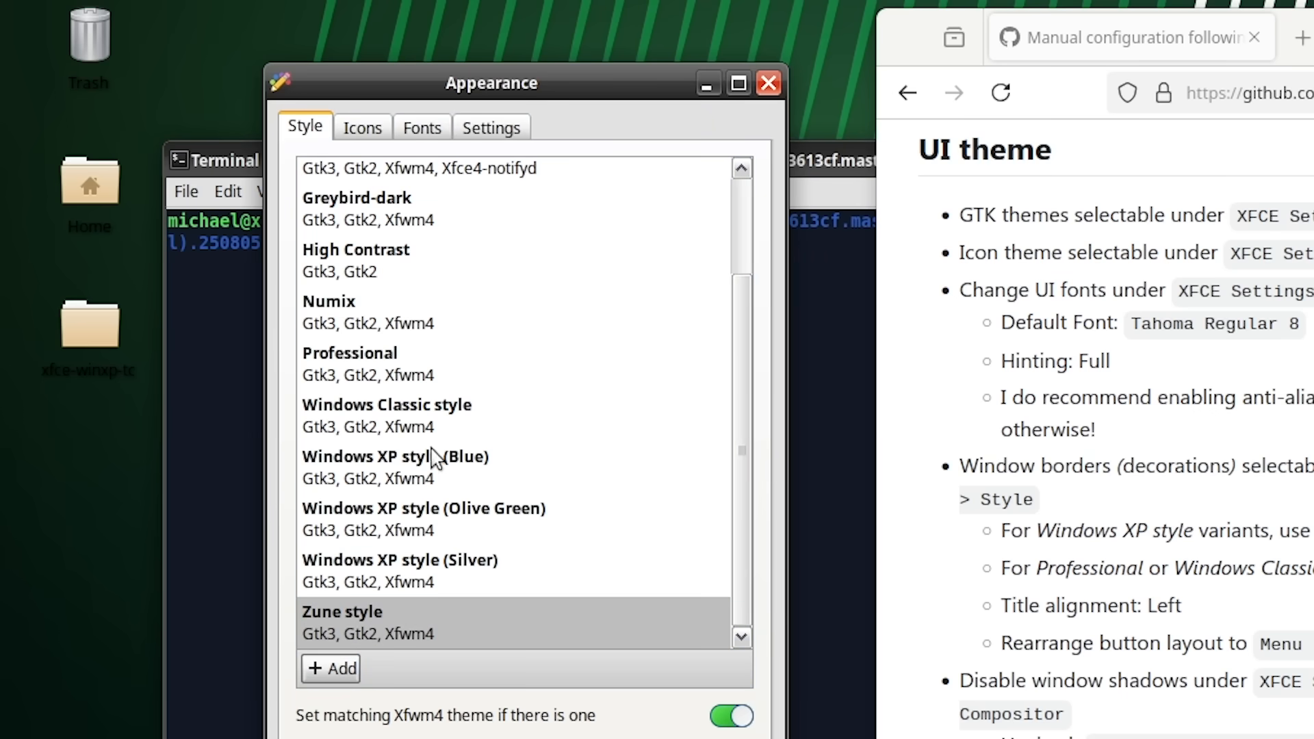
{"action": "left_click", "coordinate": [422, 411]}
{"action": "left_click", "coordinate": [418, 369]}
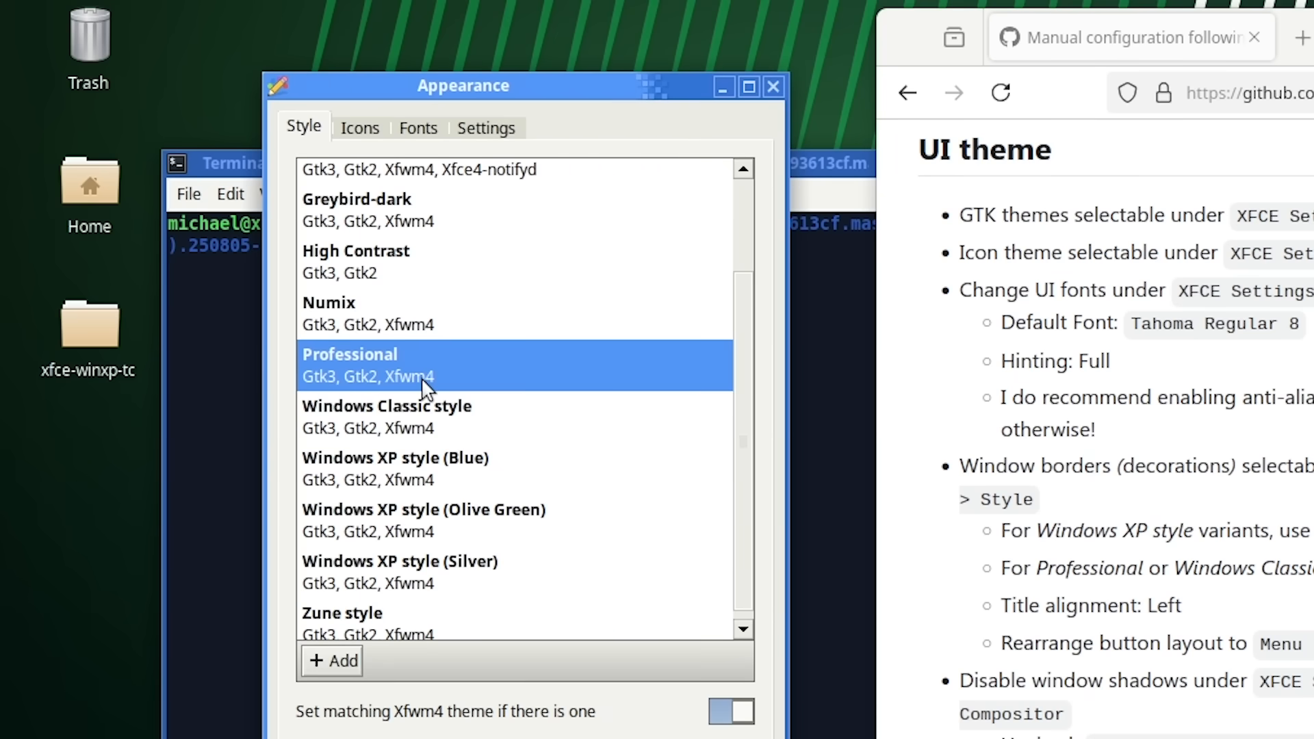
{"action": "left_click", "coordinate": [451, 463]}
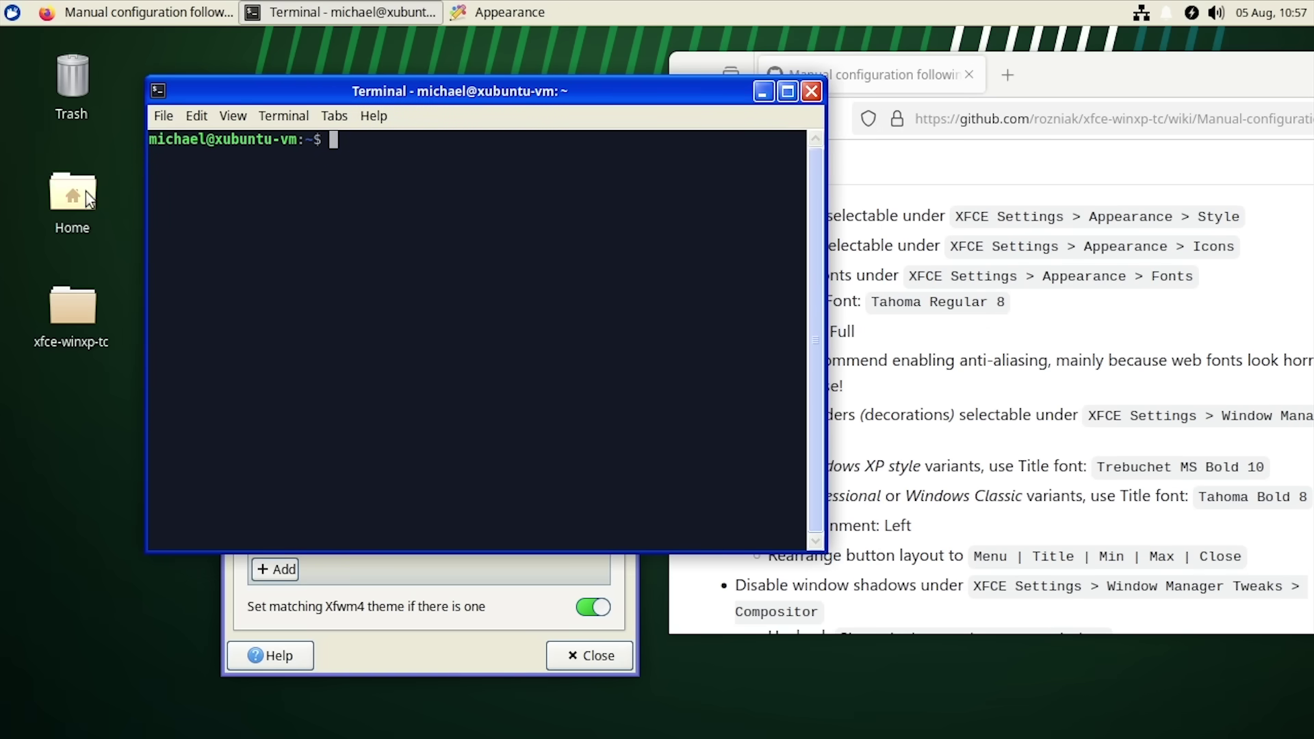
Step: Check the Home folder in the themed file manager, then close the file manager and terminal
{"action": "double_click", "coordinate": [72, 196]}
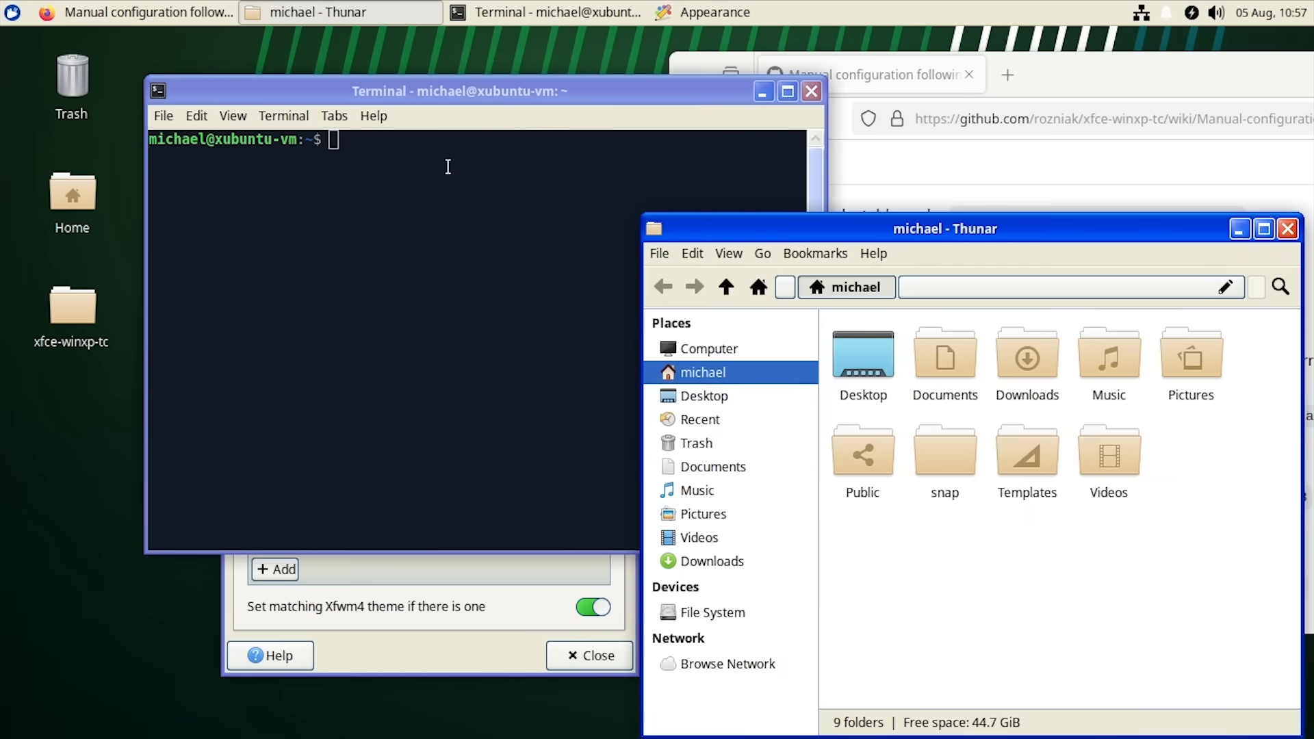
{"action": "left_click_drag", "start_coordinate": [738, 228], "coordinate": [297, 192]}
{"action": "left_click", "coordinate": [846, 192]}
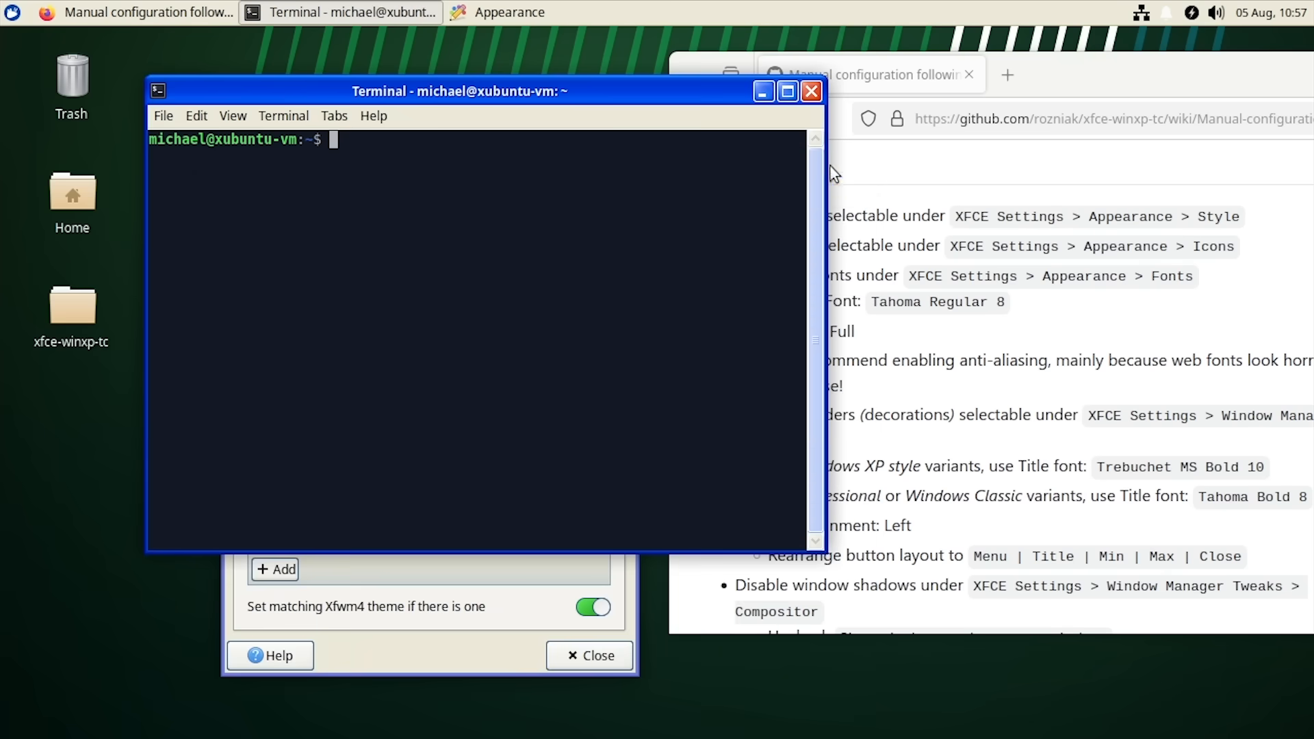
{"action": "left_click", "coordinate": [812, 91]}
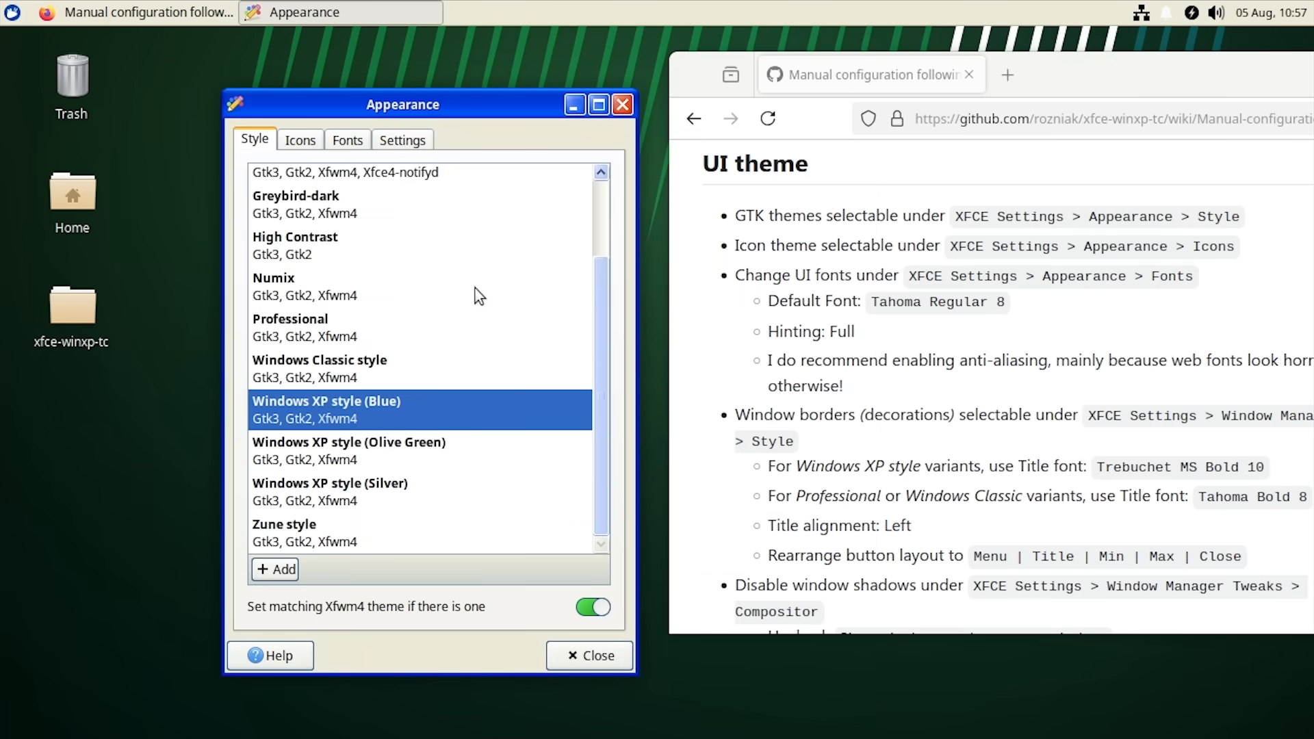
Step: Apply the Luna icon theme from the Icons list
{"action": "left_click", "coordinate": [300, 140]}
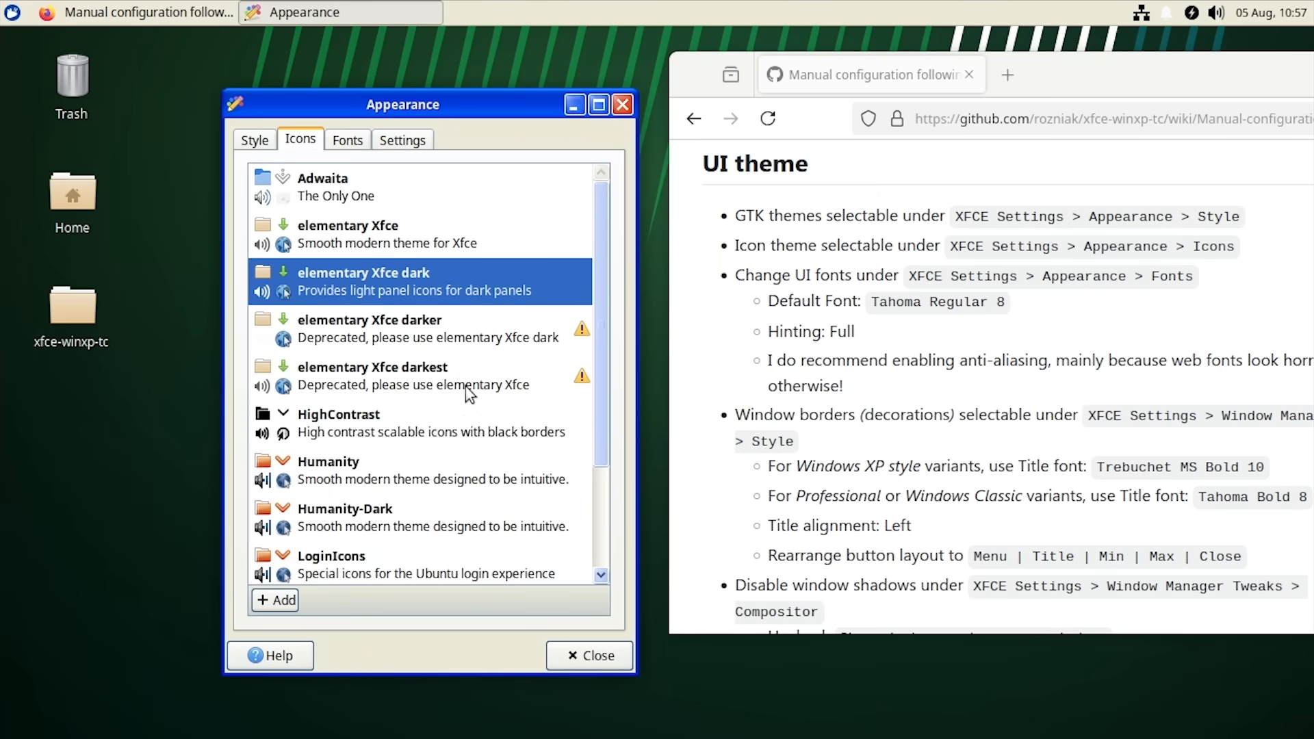
{"action": "scroll", "coordinate": [606, 329], "scroll_direction": "down", "scroll_amount": 2}
{"action": "scroll", "coordinate": [612, 339], "scroll_direction": "down", "scroll_amount": 1}
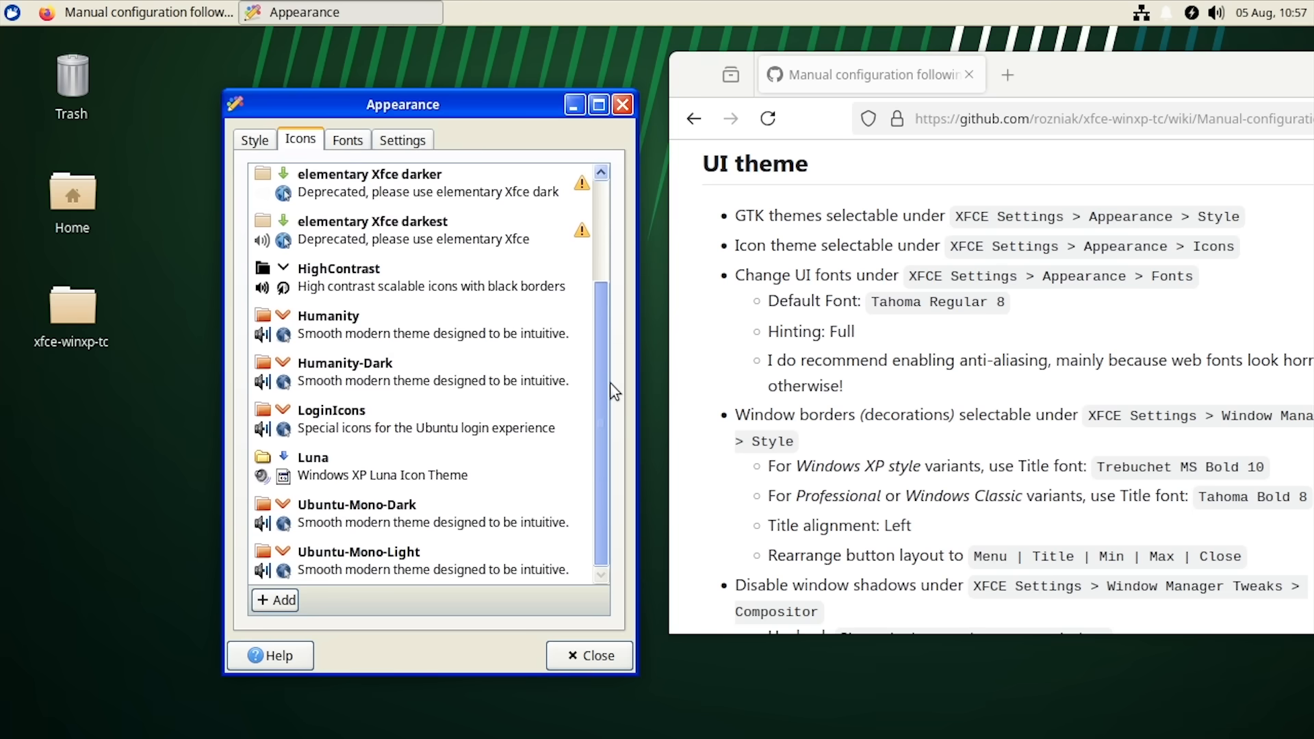
{"action": "left_click", "coordinate": [330, 469]}
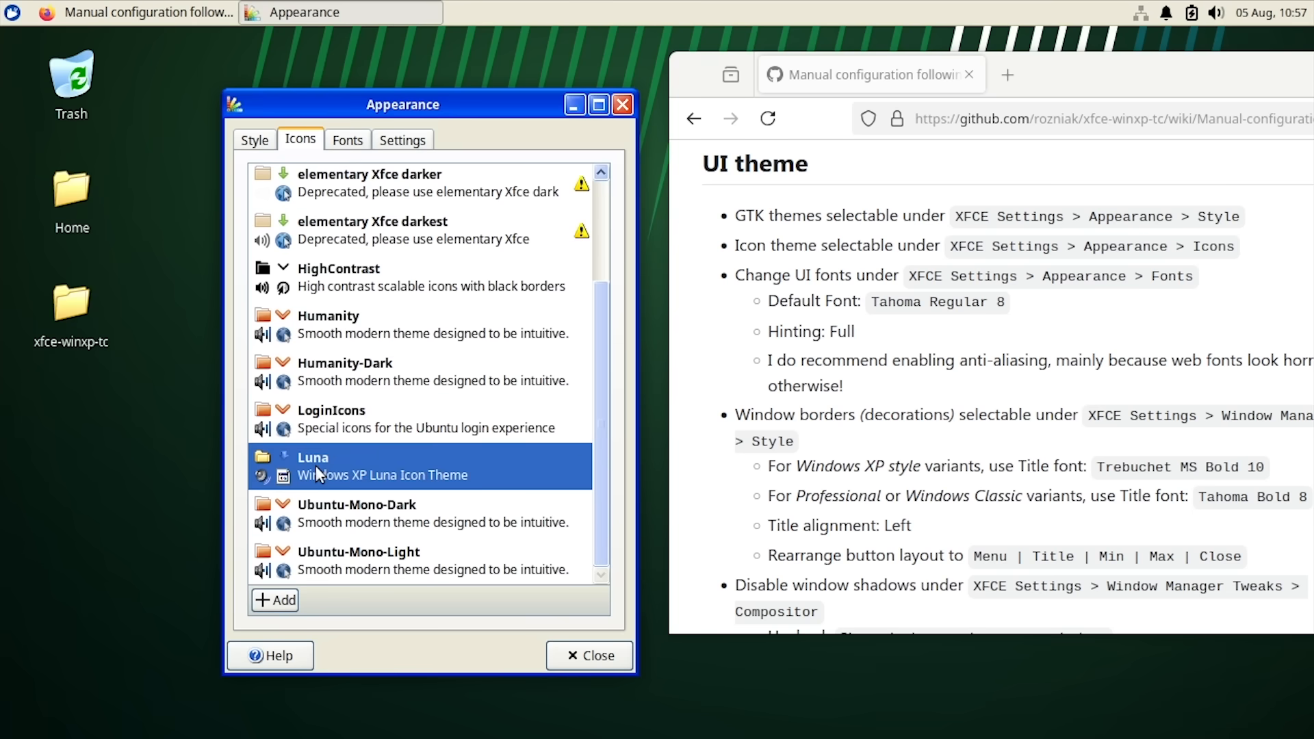
Step: Make Tahoma Regular size 8 the default font
{"action": "left_click", "coordinate": [347, 140]}
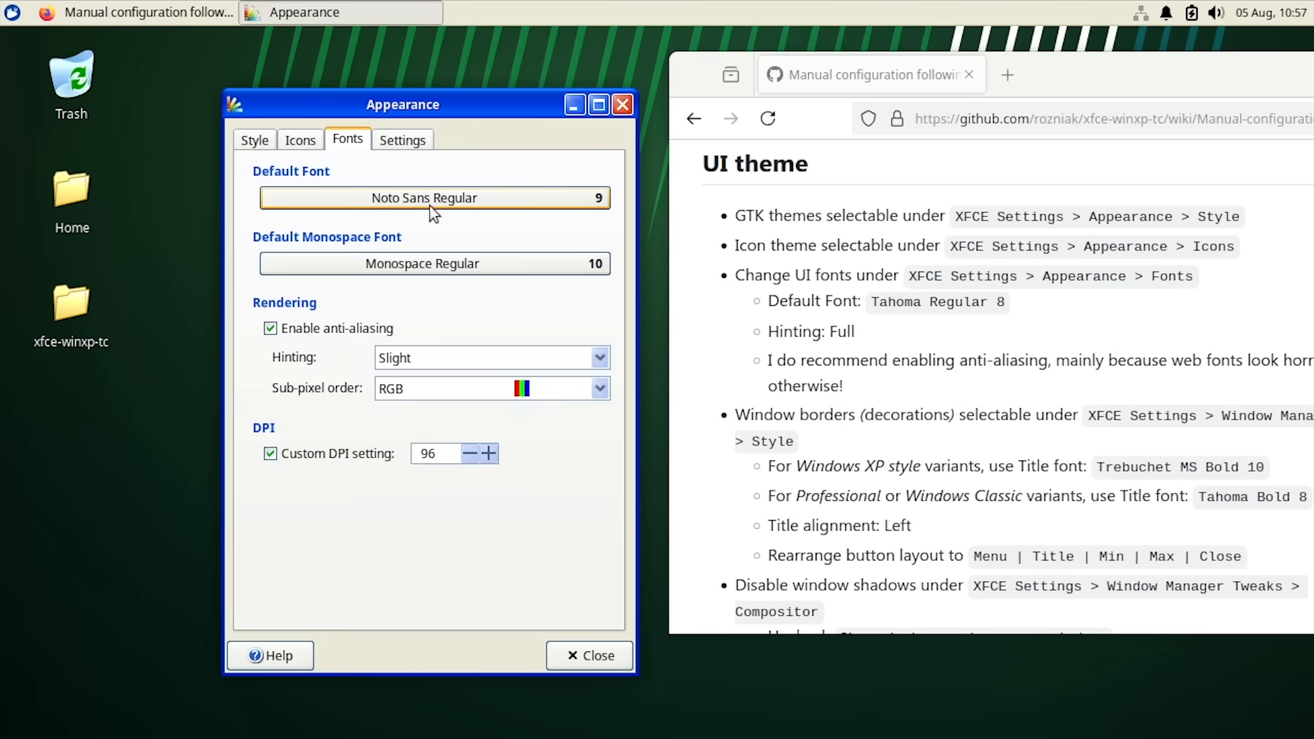
{"action": "left_click", "coordinate": [375, 200]}
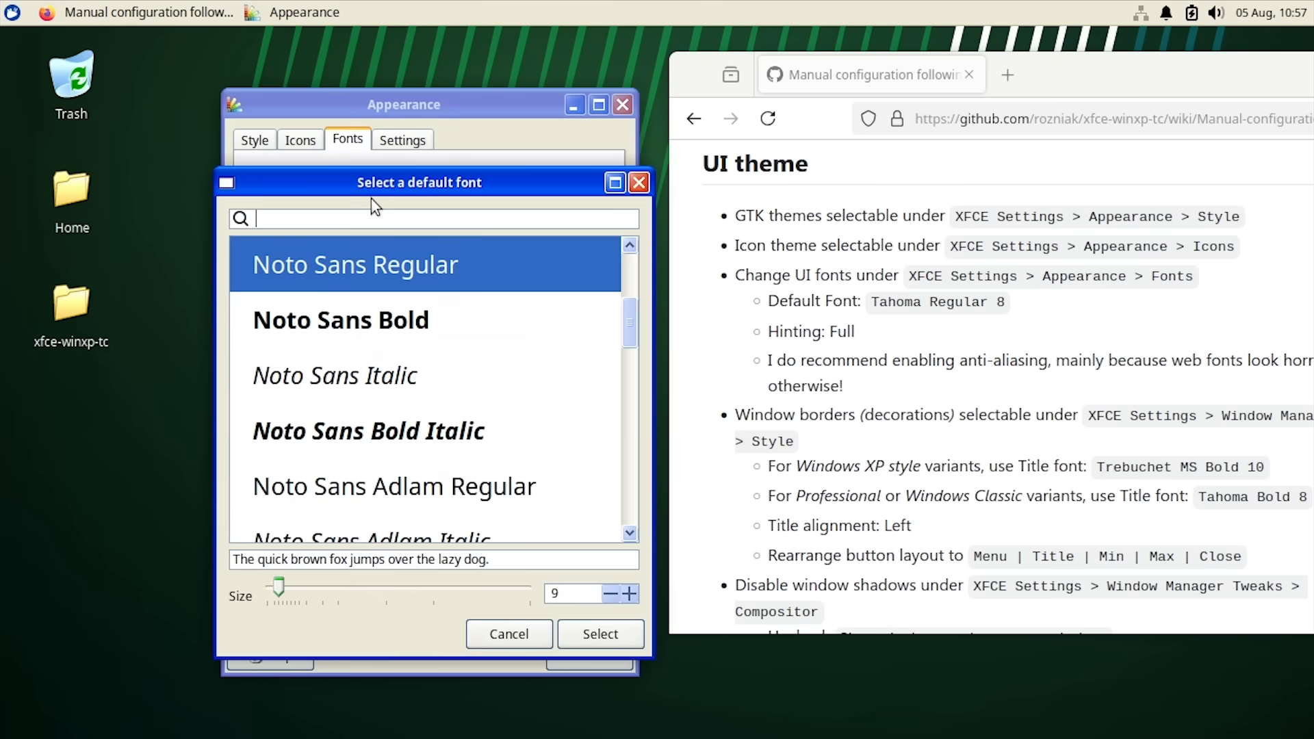
{"action": "type", "text": "tah"}
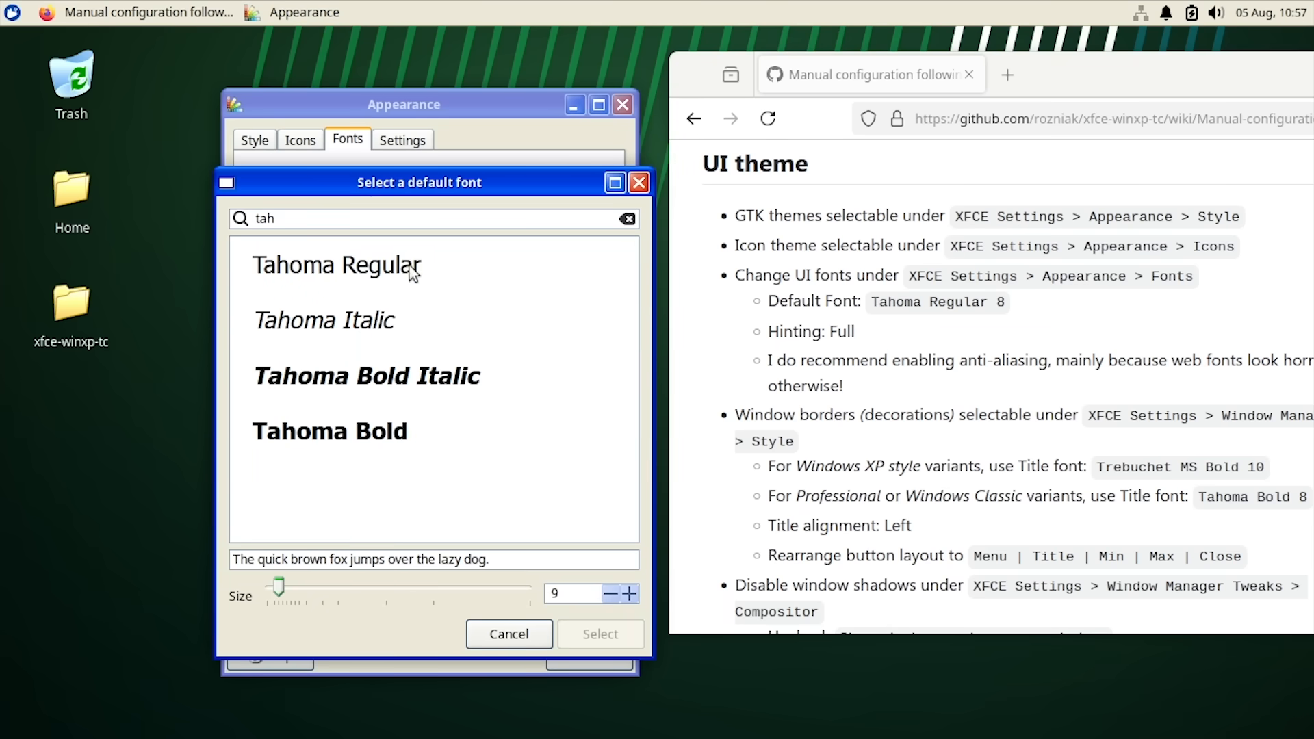
{"action": "left_click", "coordinate": [413, 272]}
{"action": "left_click", "coordinate": [610, 595]}
{"action": "left_click", "coordinate": [585, 633]}
Step: Set font hinting to Full and check the wiki's UI theme steps alongside
{"action": "left_click", "coordinate": [600, 335]}
{"action": "left_click", "coordinate": [441, 381]}
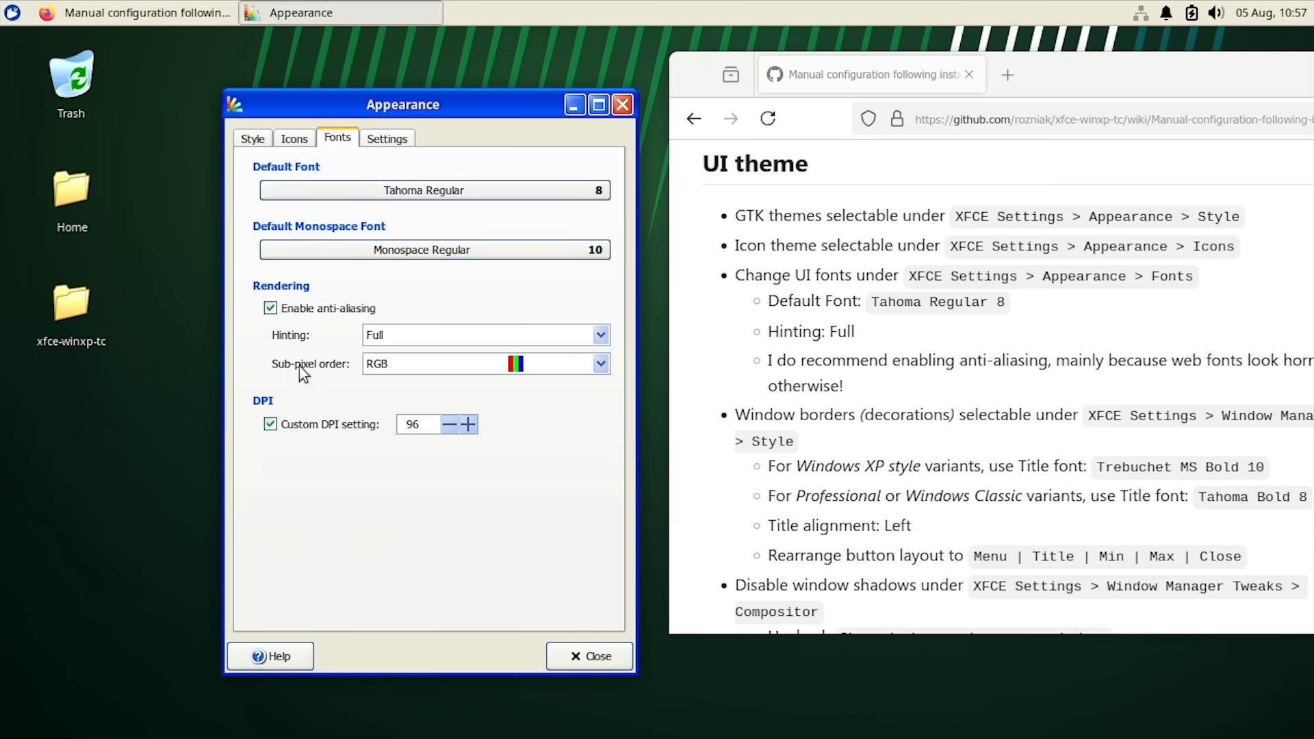
{"action": "left_click", "coordinate": [1032, 411]}
{"action": "left_click_drag", "start_coordinate": [910, 349], "coordinate": [751, 370], "text": "alt"}
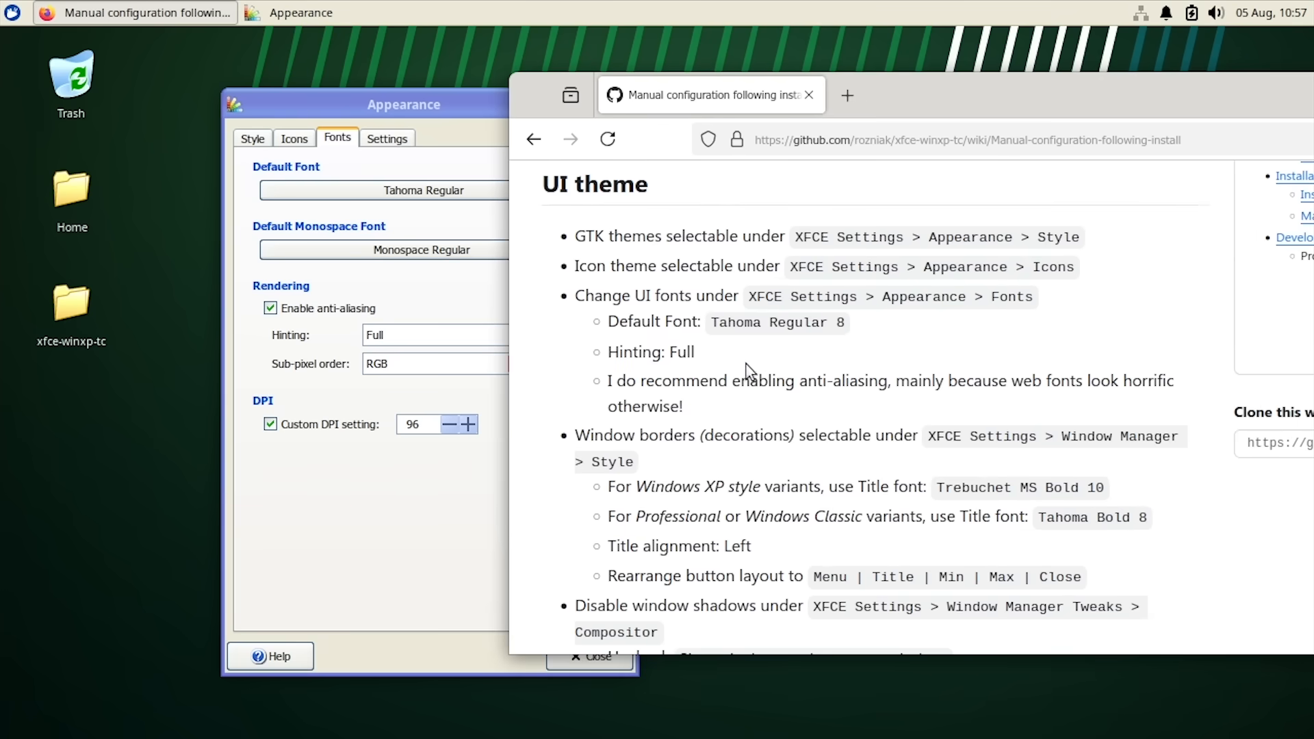
{"action": "left_click", "coordinate": [401, 544]}
{"action": "left_click", "coordinate": [388, 139]}
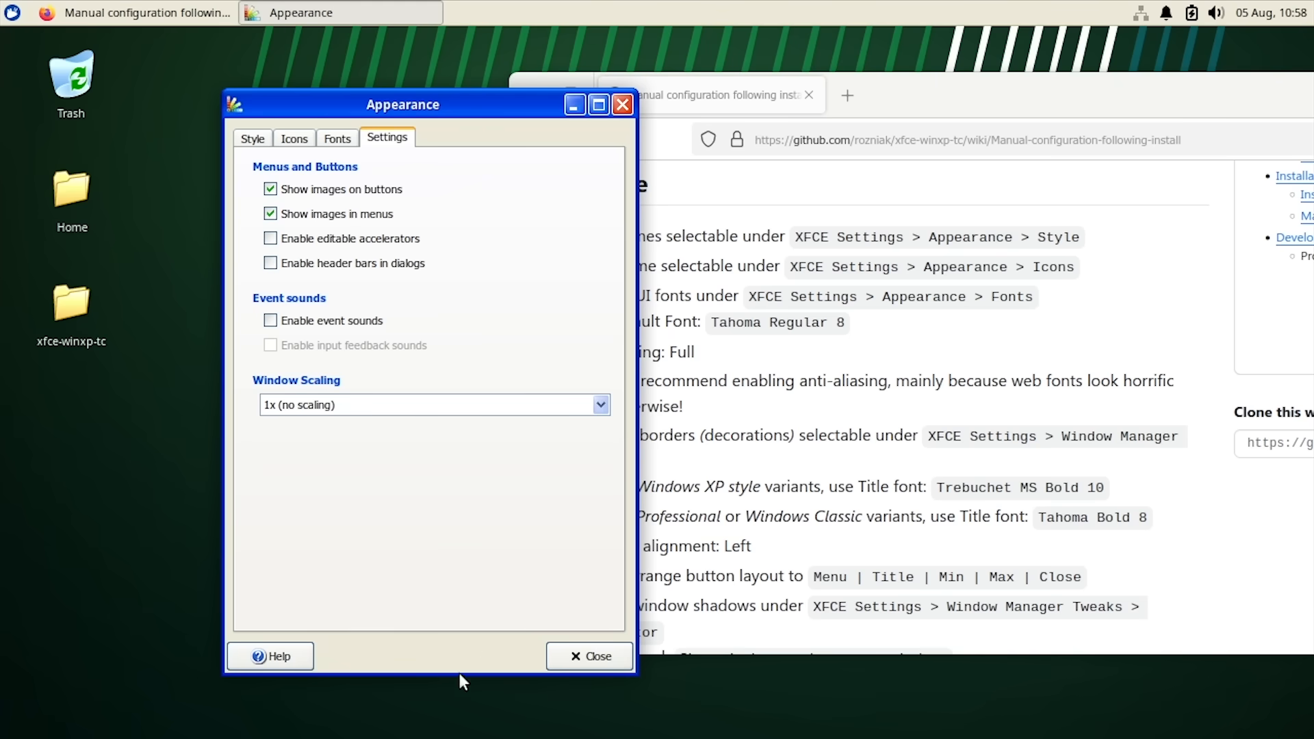
Step: In Window Manager settings, set the title font to Trebuchet MS Bold 10
{"action": "left_click", "coordinate": [582, 656]}
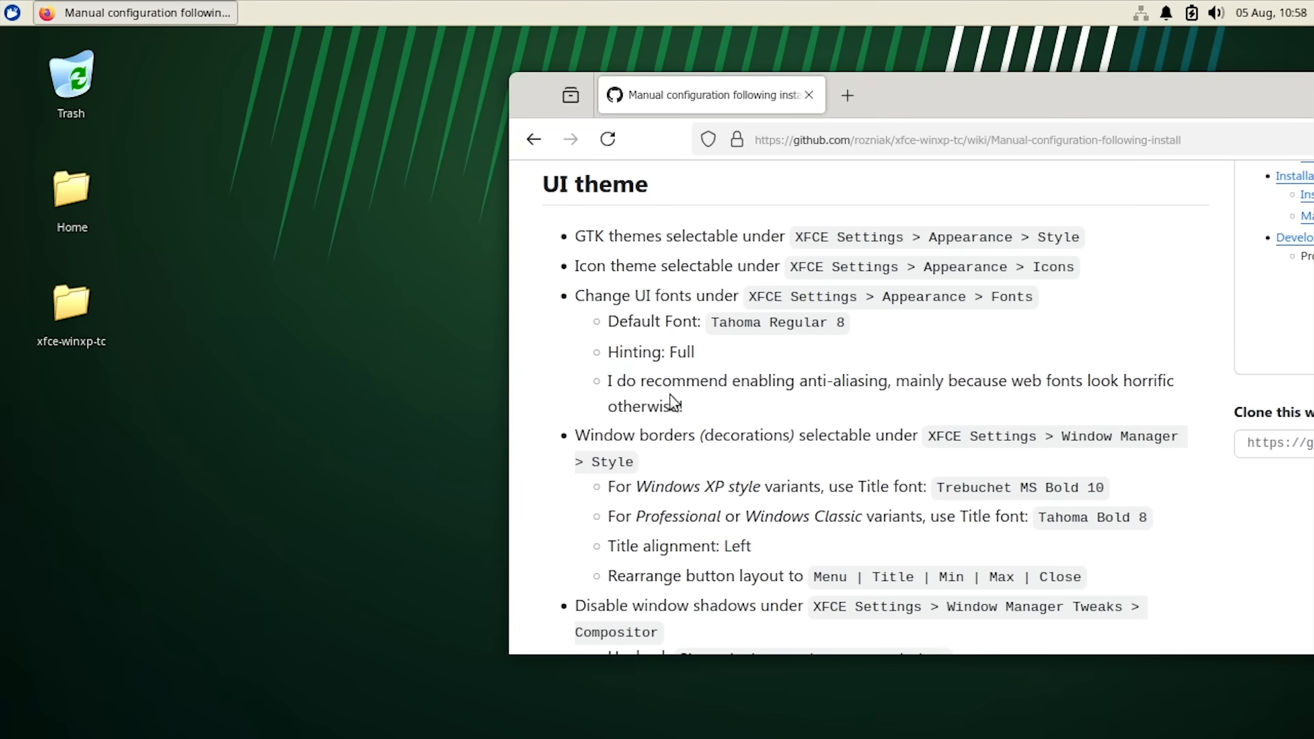
{"action": "scroll", "coordinate": [690, 432], "scroll_direction": "down", "scroll_amount": 3}
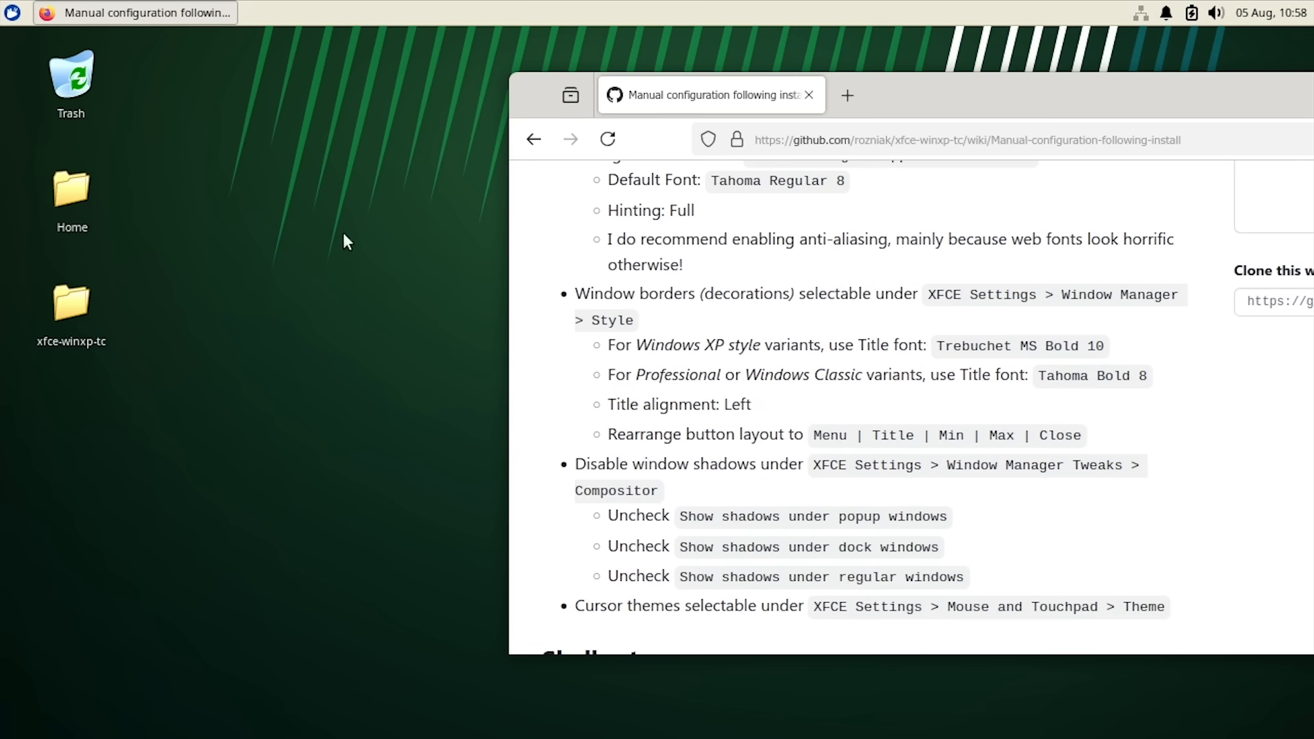
{"action": "left_click", "coordinate": [11, 12]}
{"action": "type", "text": "window"}
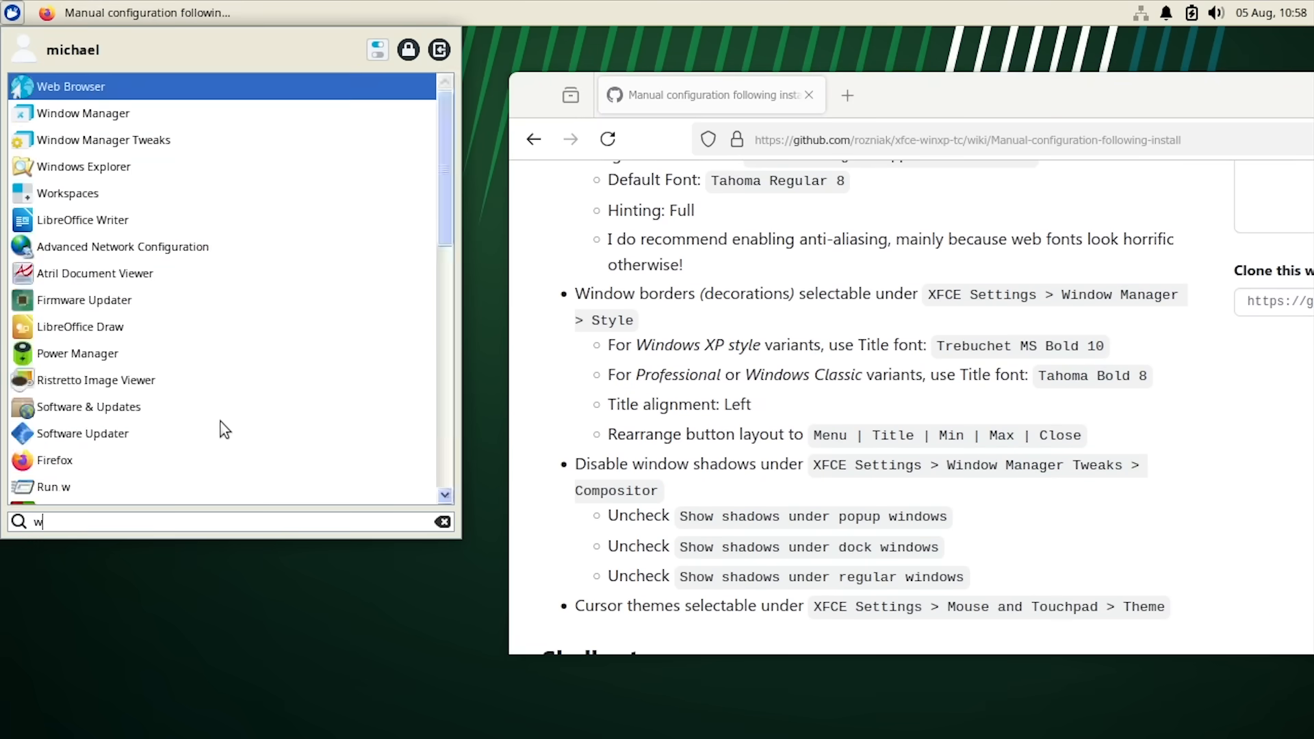
{"action": "key", "text": "Return"}
{"action": "left_click", "coordinate": [663, 177]}
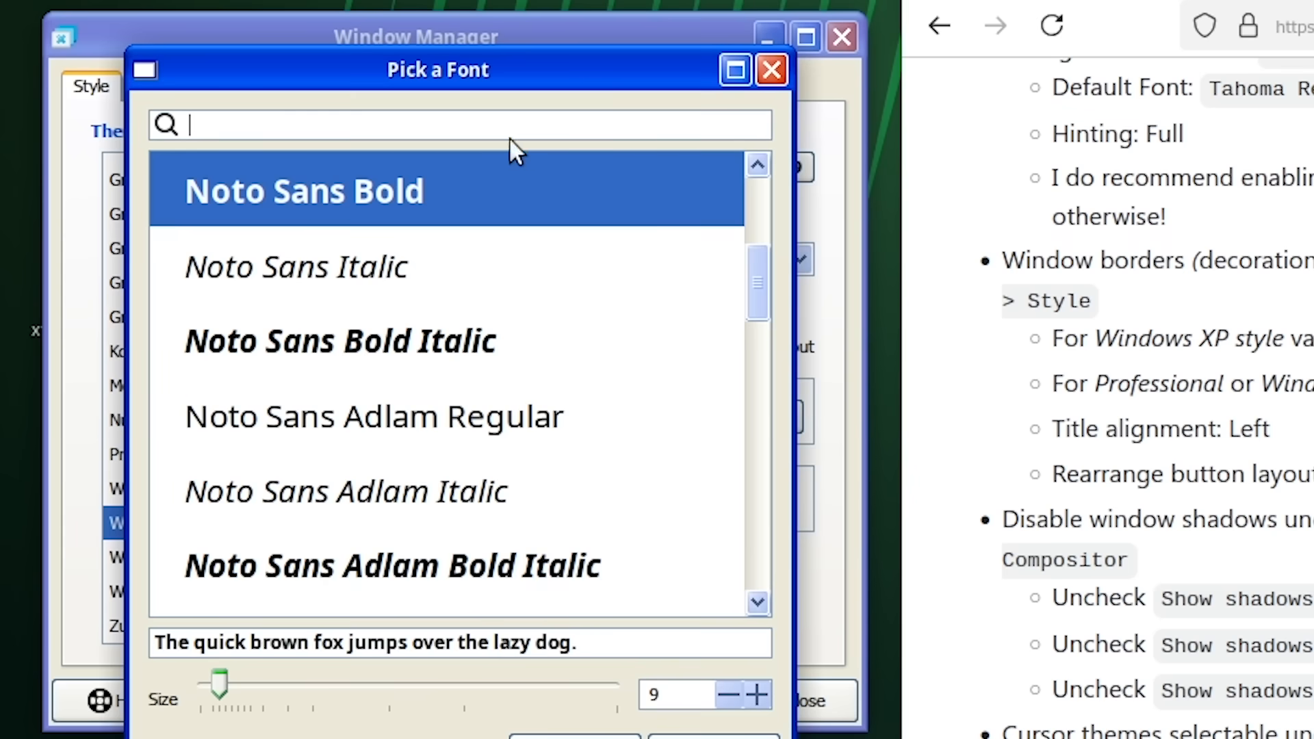
{"action": "type", "text": "tre"}
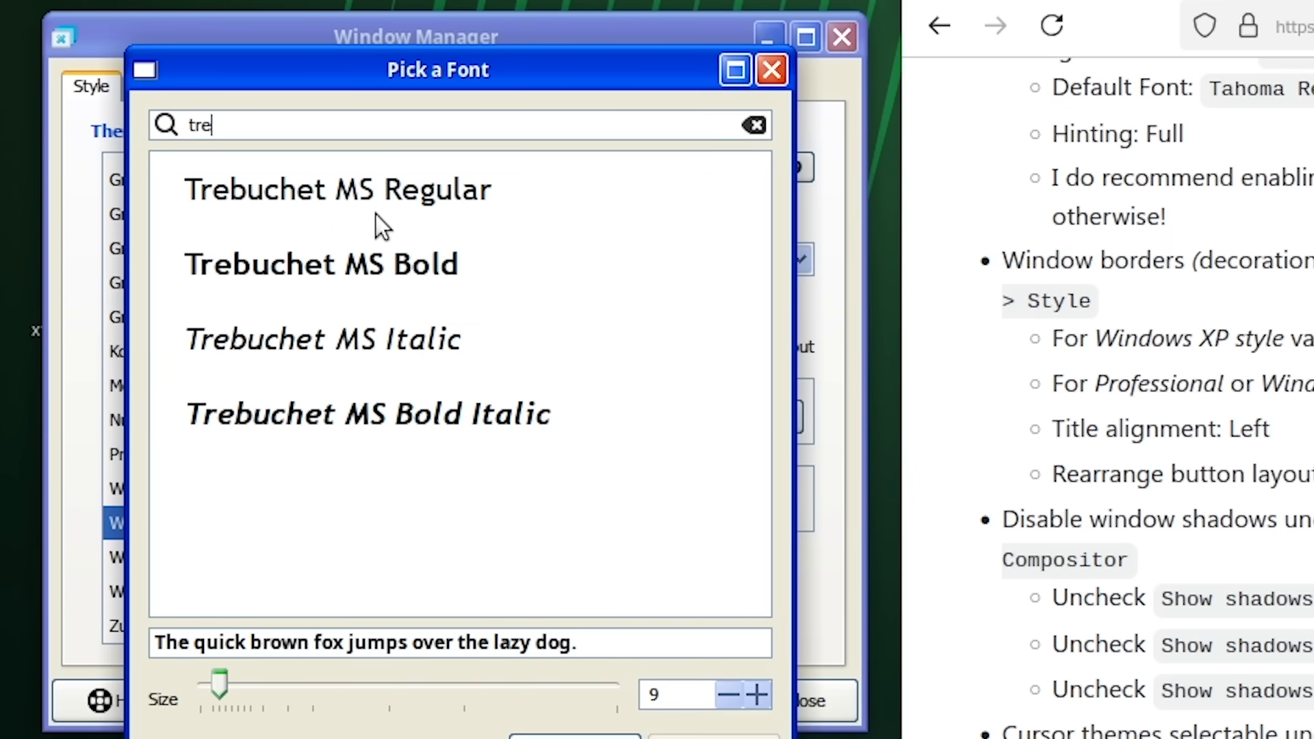
{"action": "left_click", "coordinate": [259, 277]}
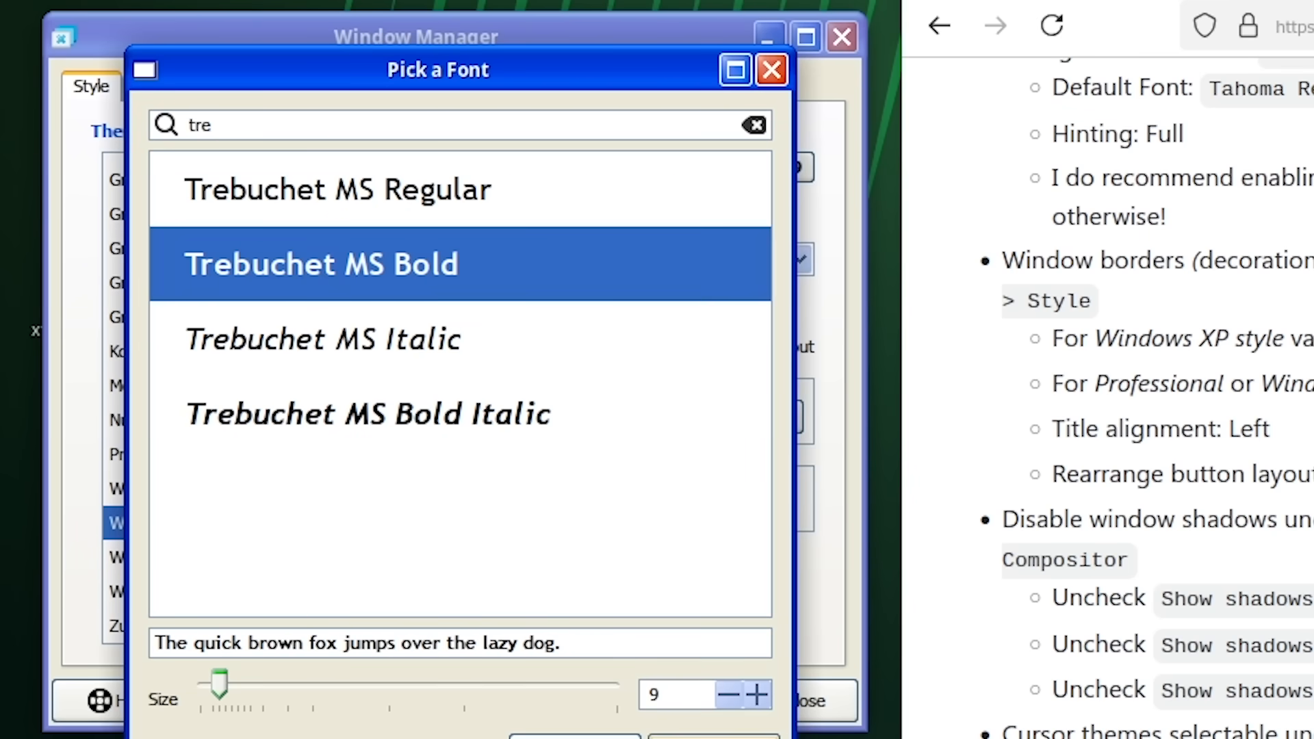
{"action": "left_click", "coordinate": [756, 697]}
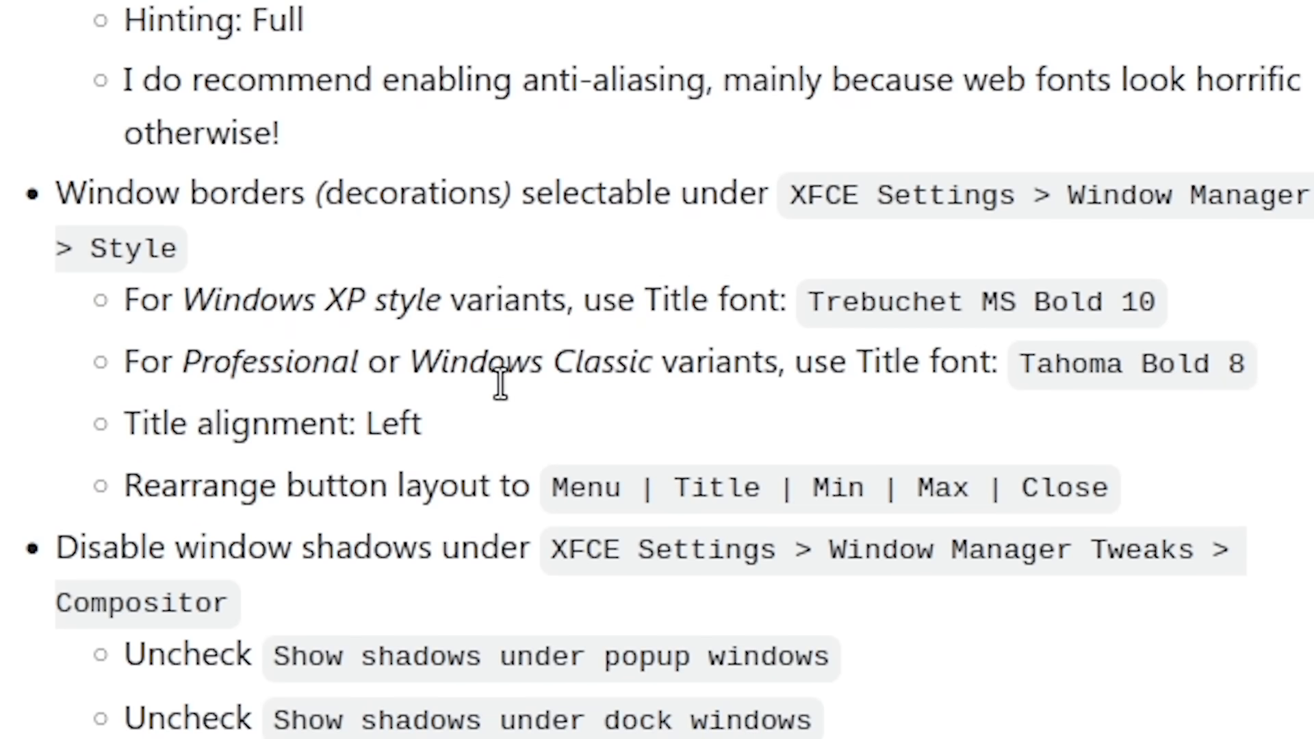
Step: Set window title alignment to Left after checking the wiki's font note
{"action": "left_click_drag", "start_coordinate": [1020, 364], "coordinate": [1269, 364]}
{"action": "left_click", "coordinate": [484, 429]}
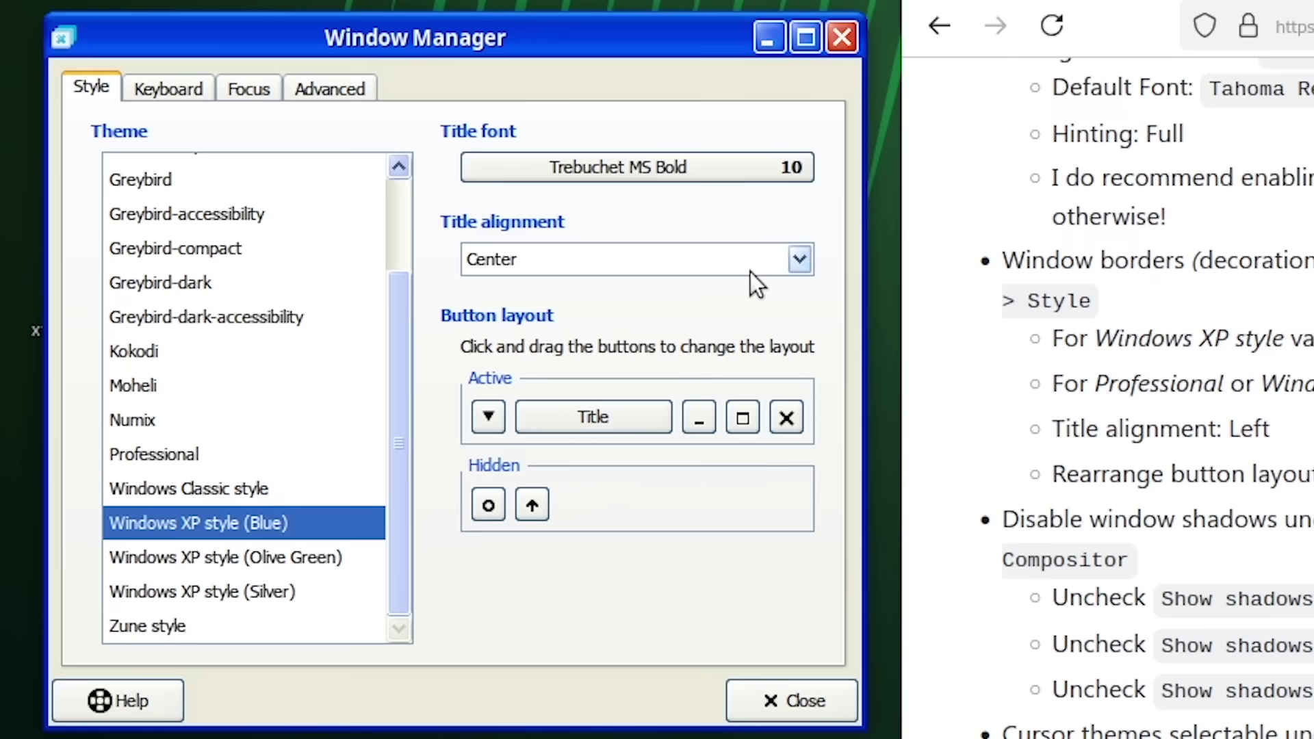
{"action": "left_click", "coordinate": [746, 270]}
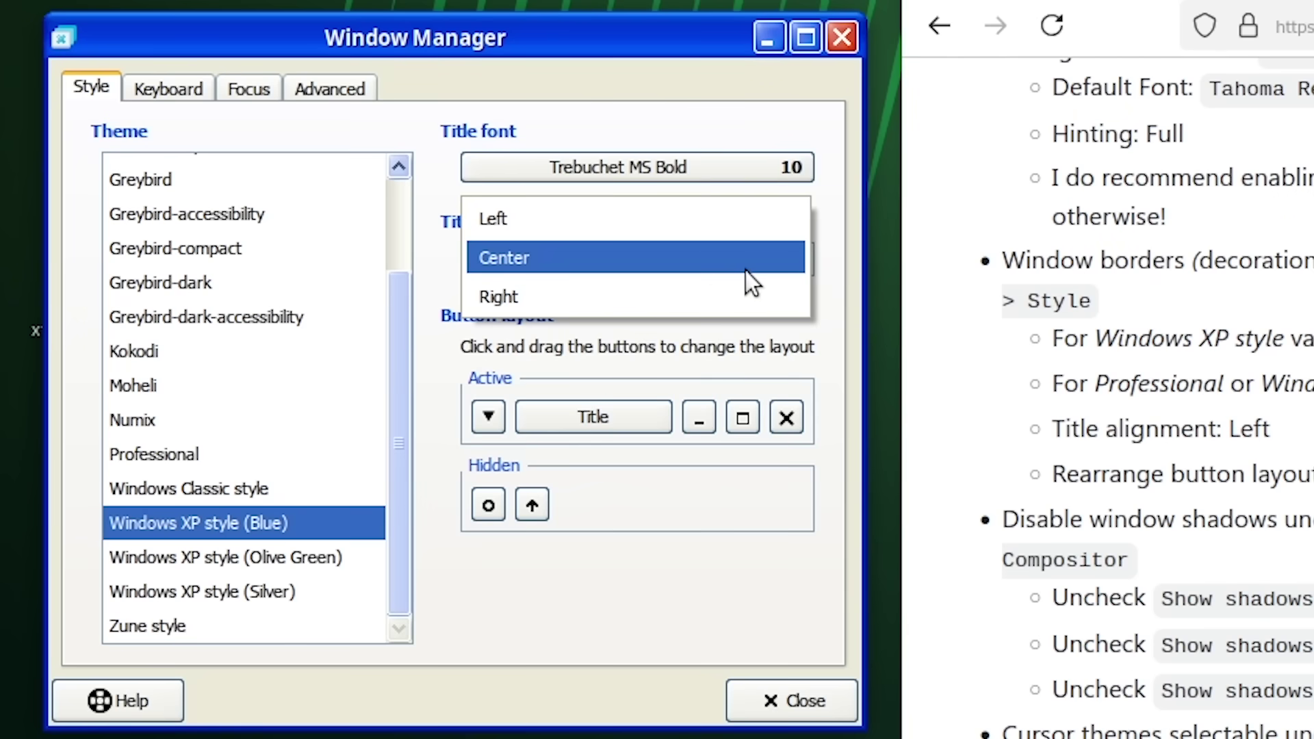
{"action": "left_click", "coordinate": [530, 223]}
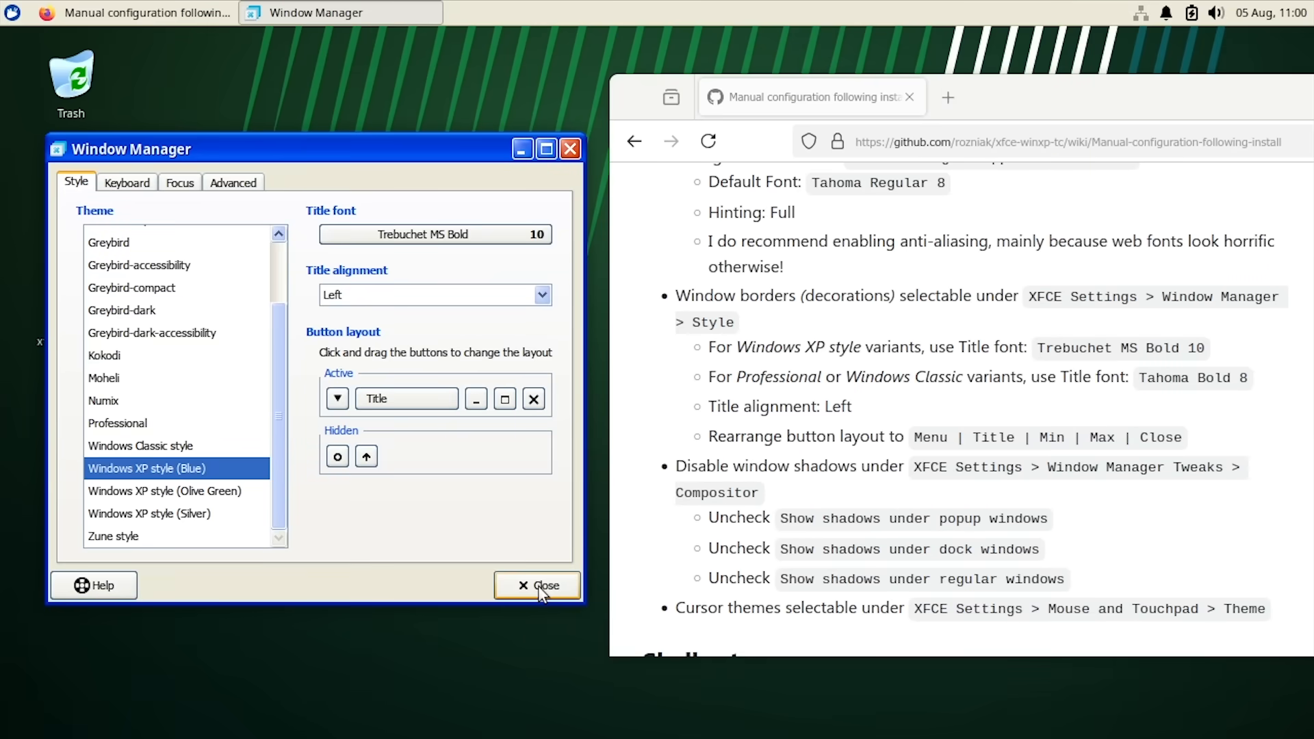
Step: Launch Window Manager Tweaks and show its Compositor options
{"action": "left_click", "coordinate": [571, 607]}
{"action": "left_click", "coordinate": [12, 12]}
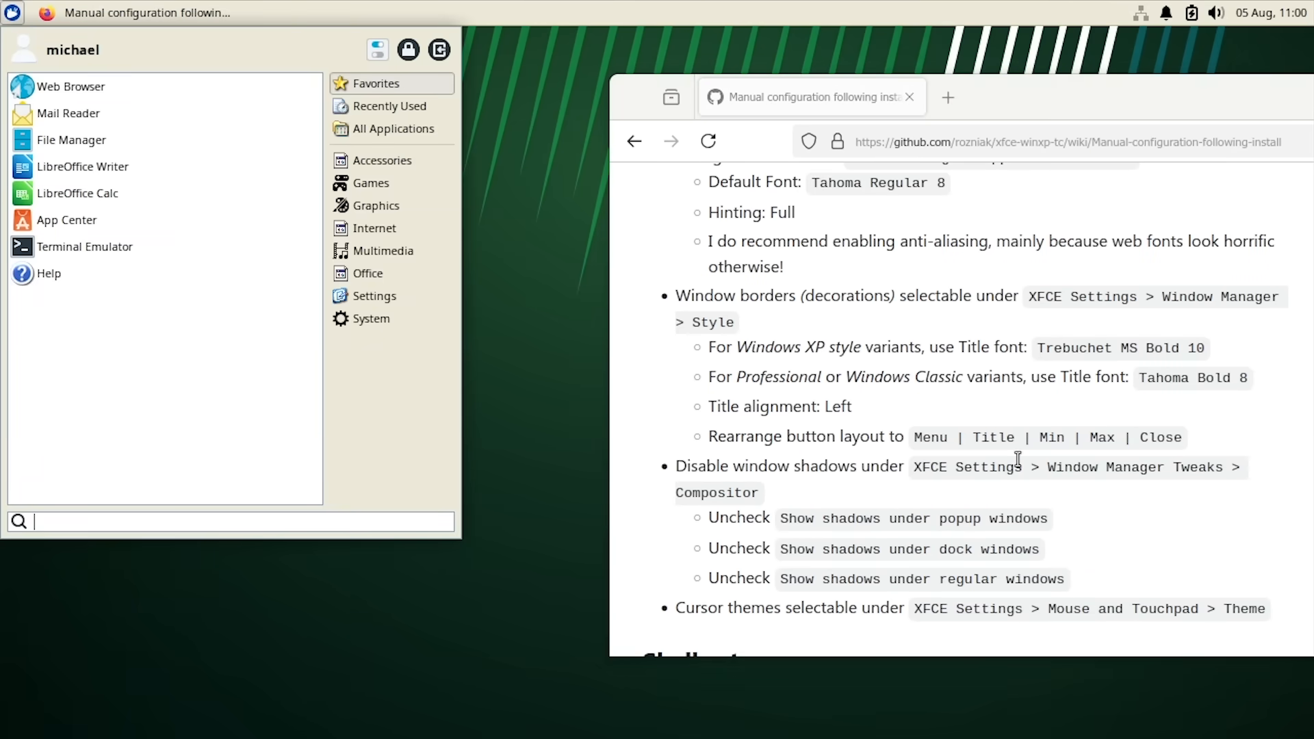
{"action": "type", "text": "windows"}
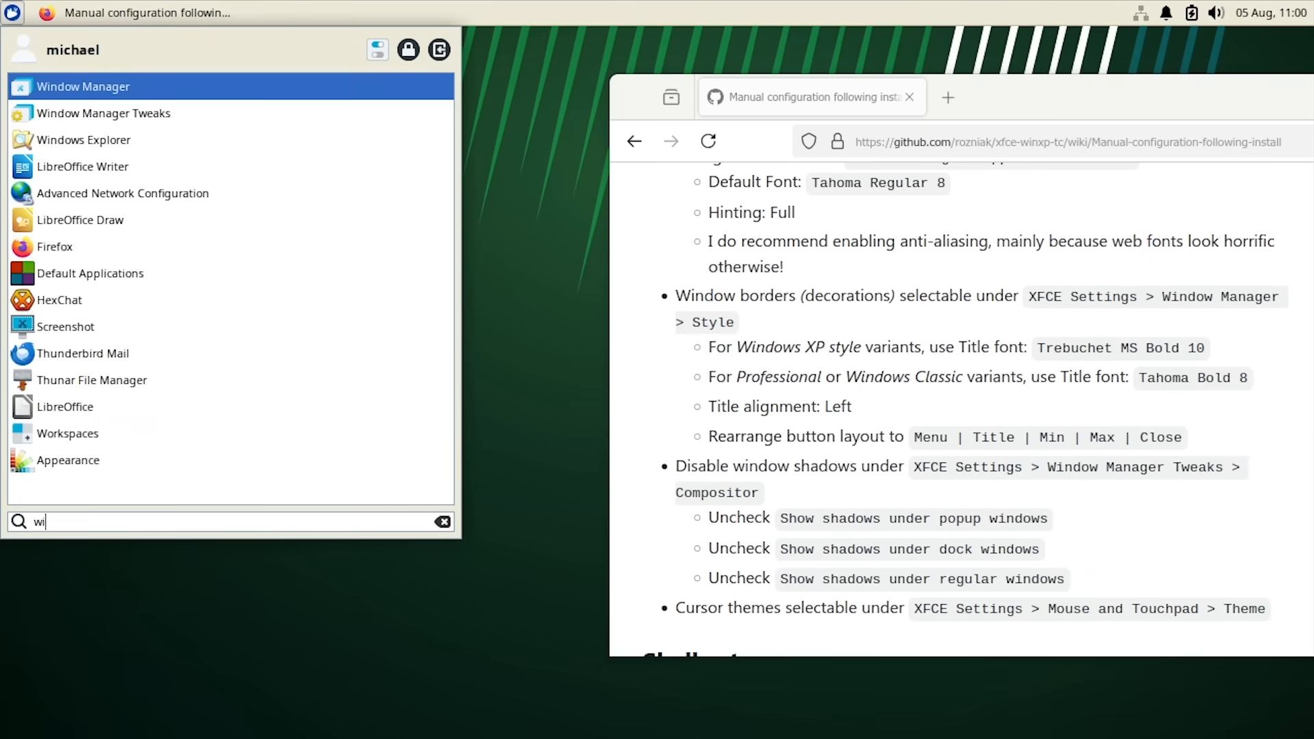
{"action": "left_click", "coordinate": [102, 114]}
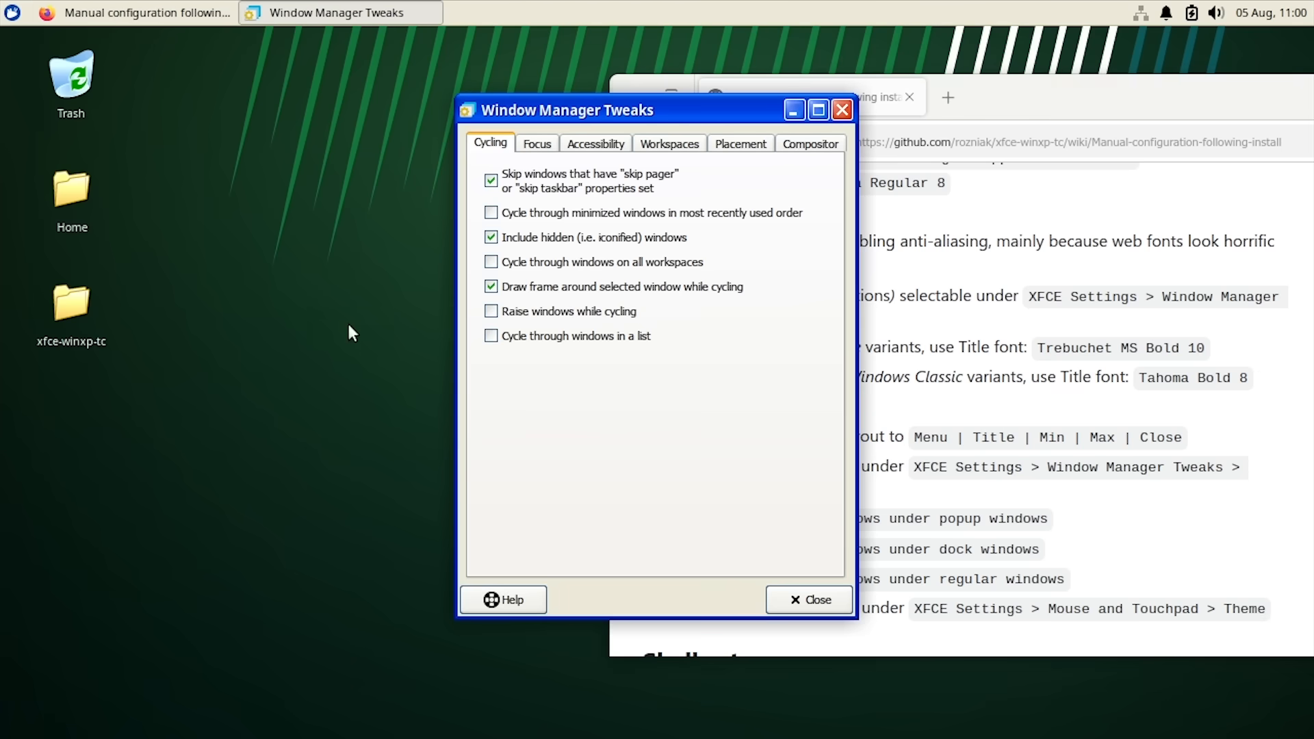
{"action": "left_click_drag", "start_coordinate": [627, 114], "coordinate": [255, 137]}
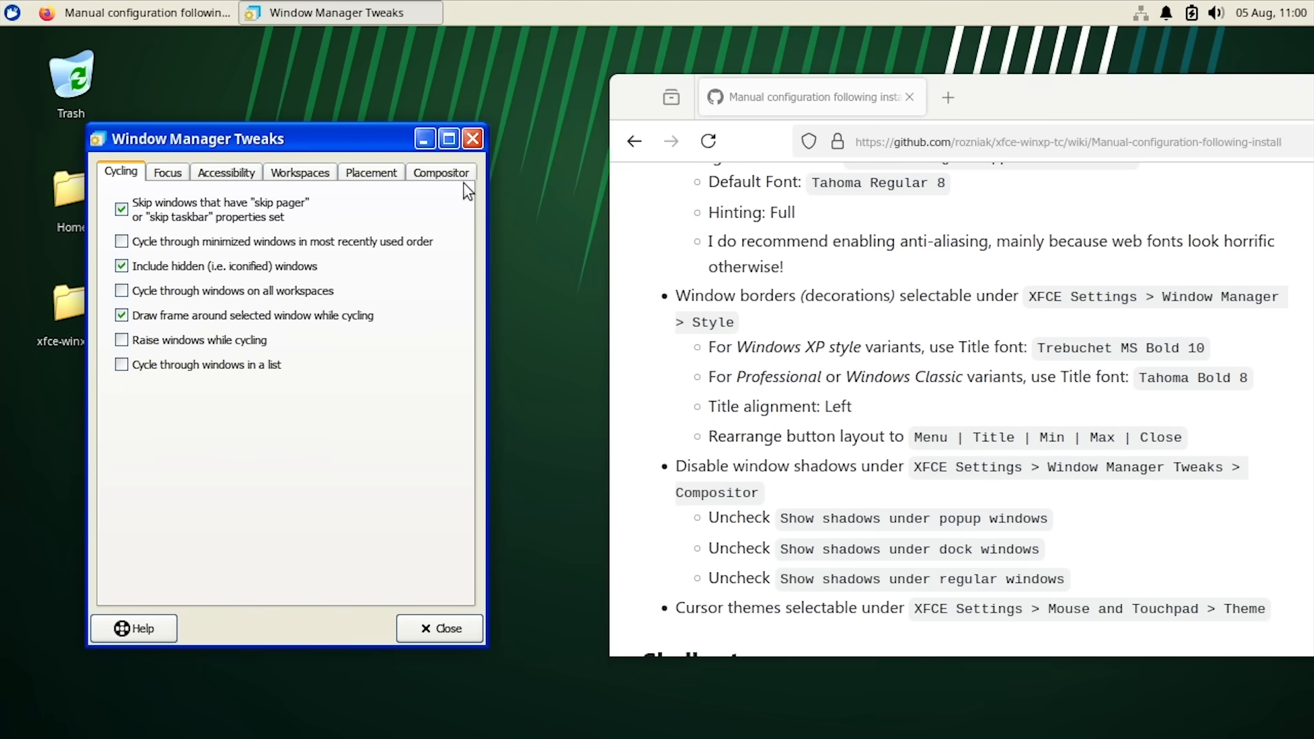
{"action": "left_click", "coordinate": [441, 173]}
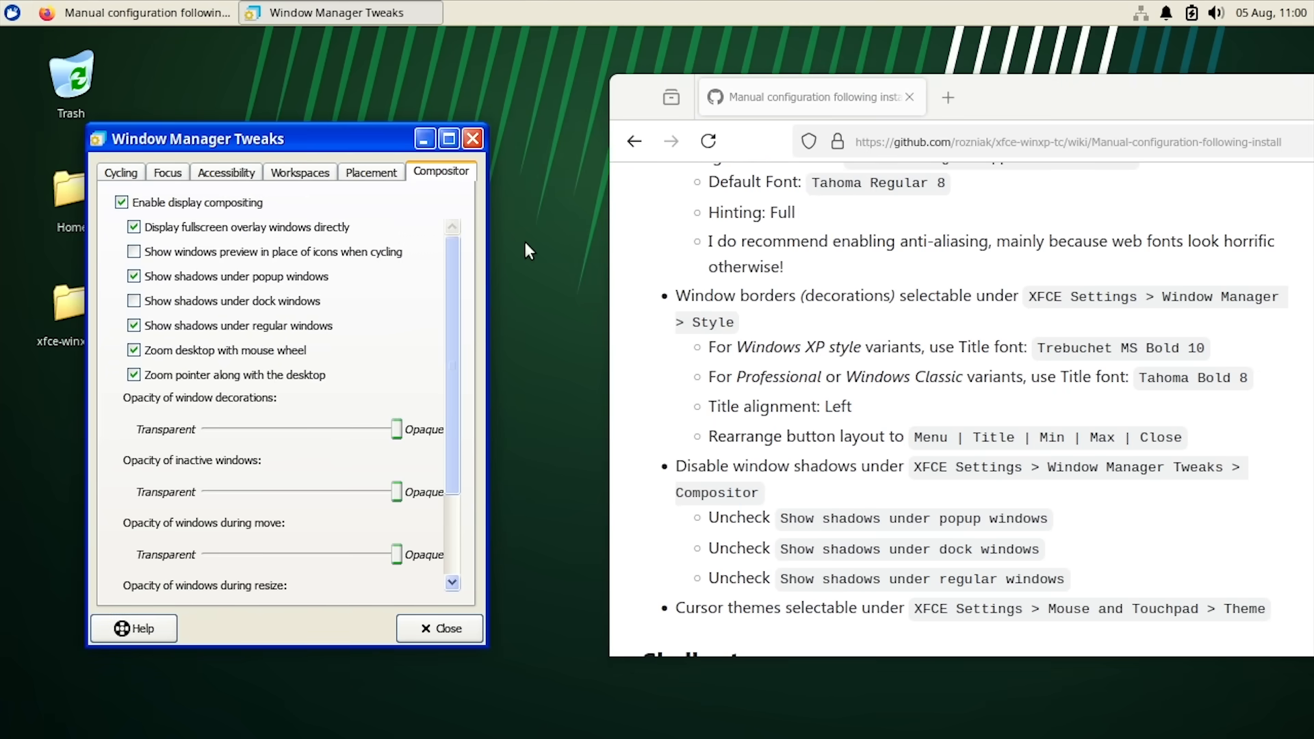
Step: Turn off shadows under popup and regular windows
{"action": "left_click", "coordinate": [258, 280]}
{"action": "left_click", "coordinate": [298, 330]}
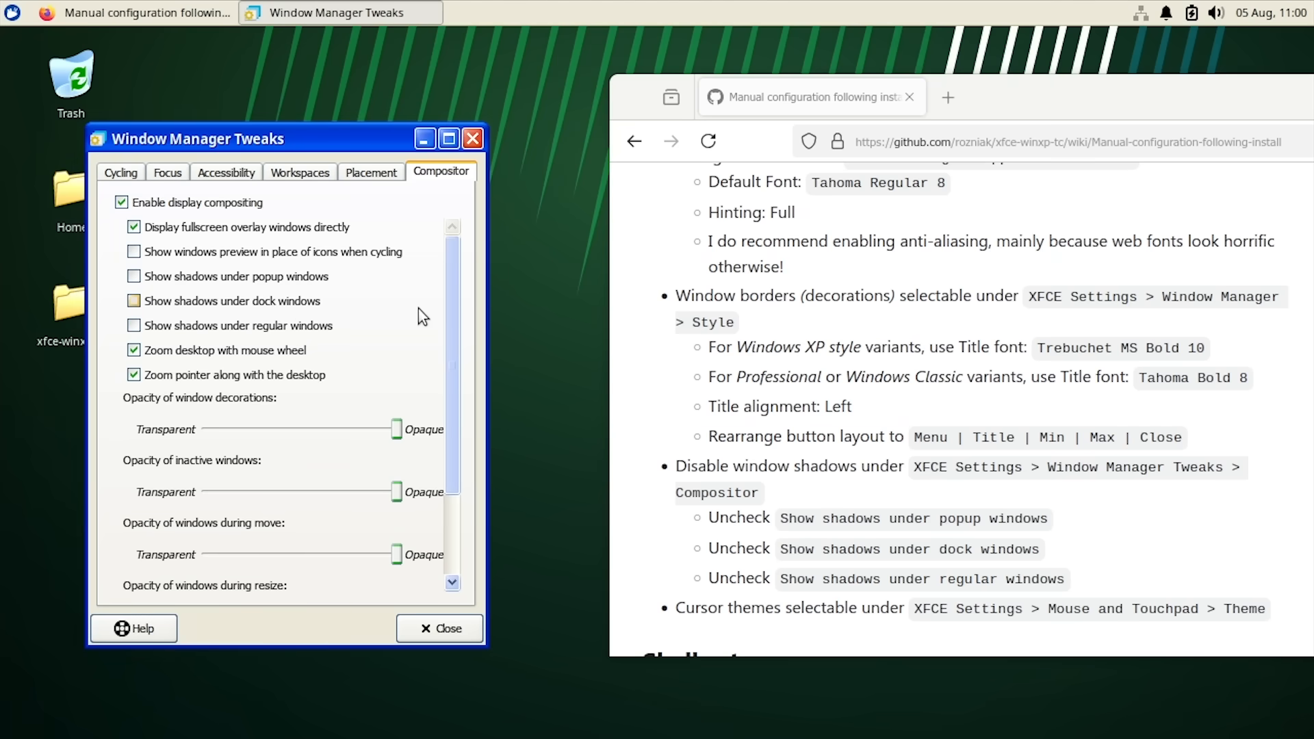
{"action": "scroll", "coordinate": [696, 315], "scroll_direction": "down", "scroll_amount": 3}
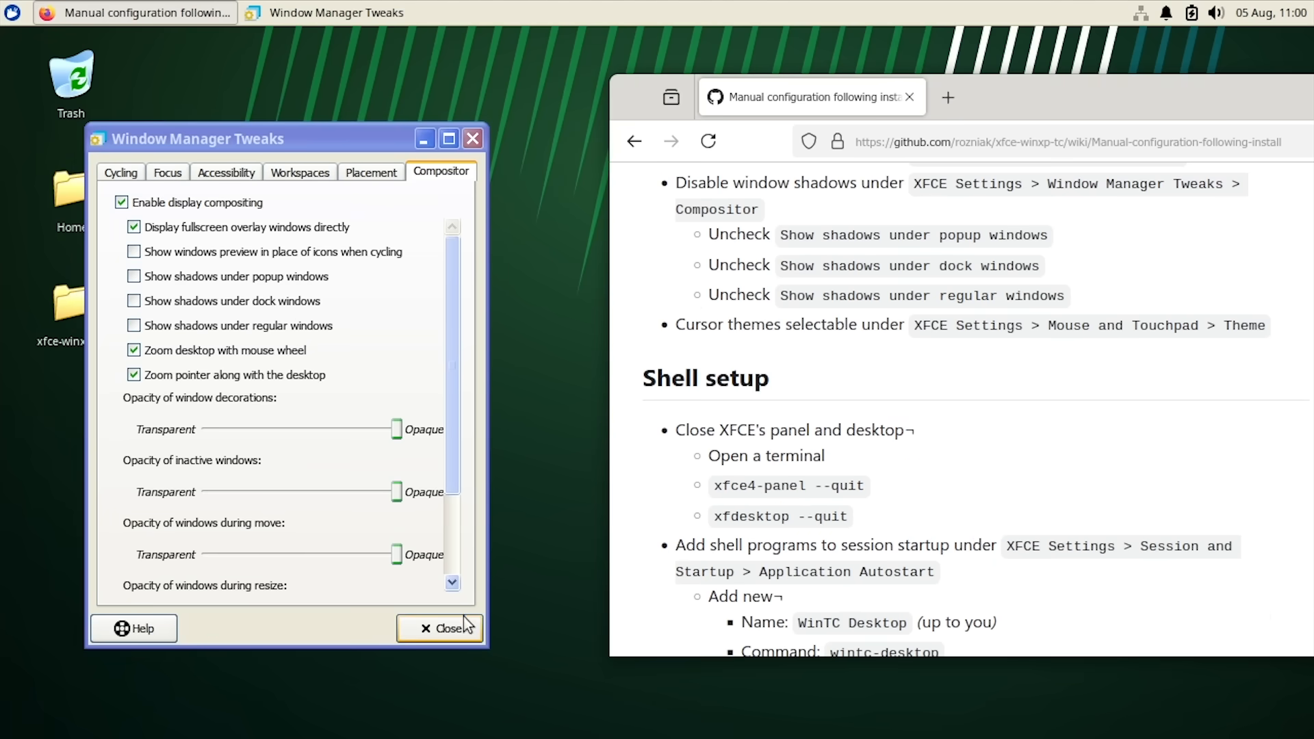
Step: Close Window Manager Tweaks and bring up the cursor theme list in Mouse and Touchpad settings
{"action": "left_click", "coordinate": [432, 629]}
{"action": "left_click", "coordinate": [12, 13]}
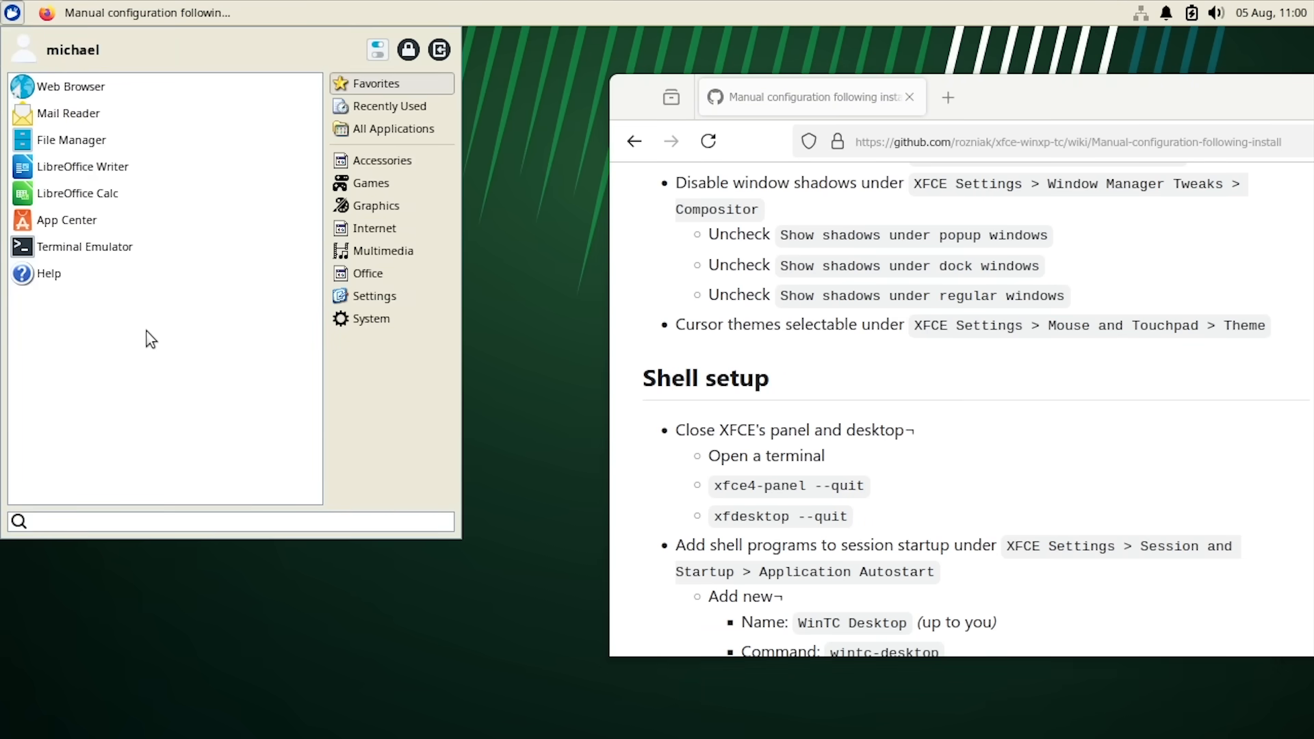
{"action": "type", "text": "mou"}
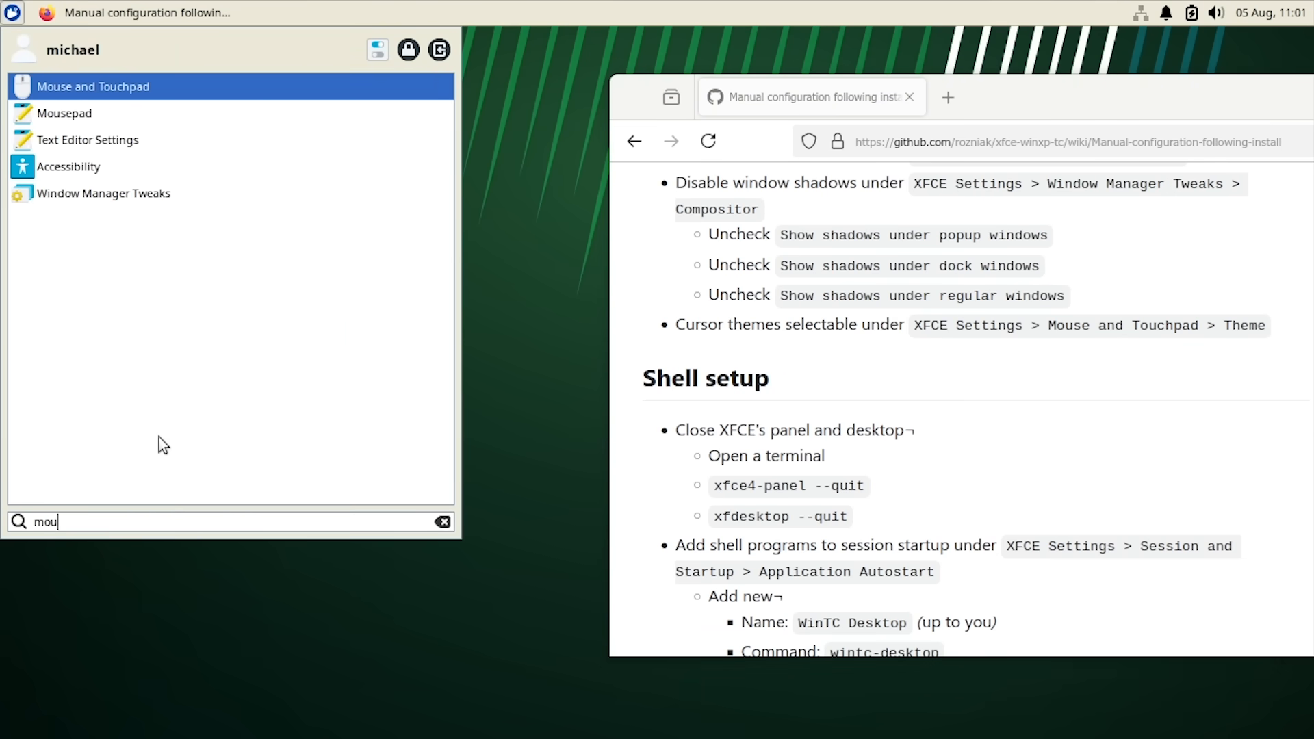
{"action": "type", "text": "se"}
{"action": "left_click", "coordinate": [176, 82]}
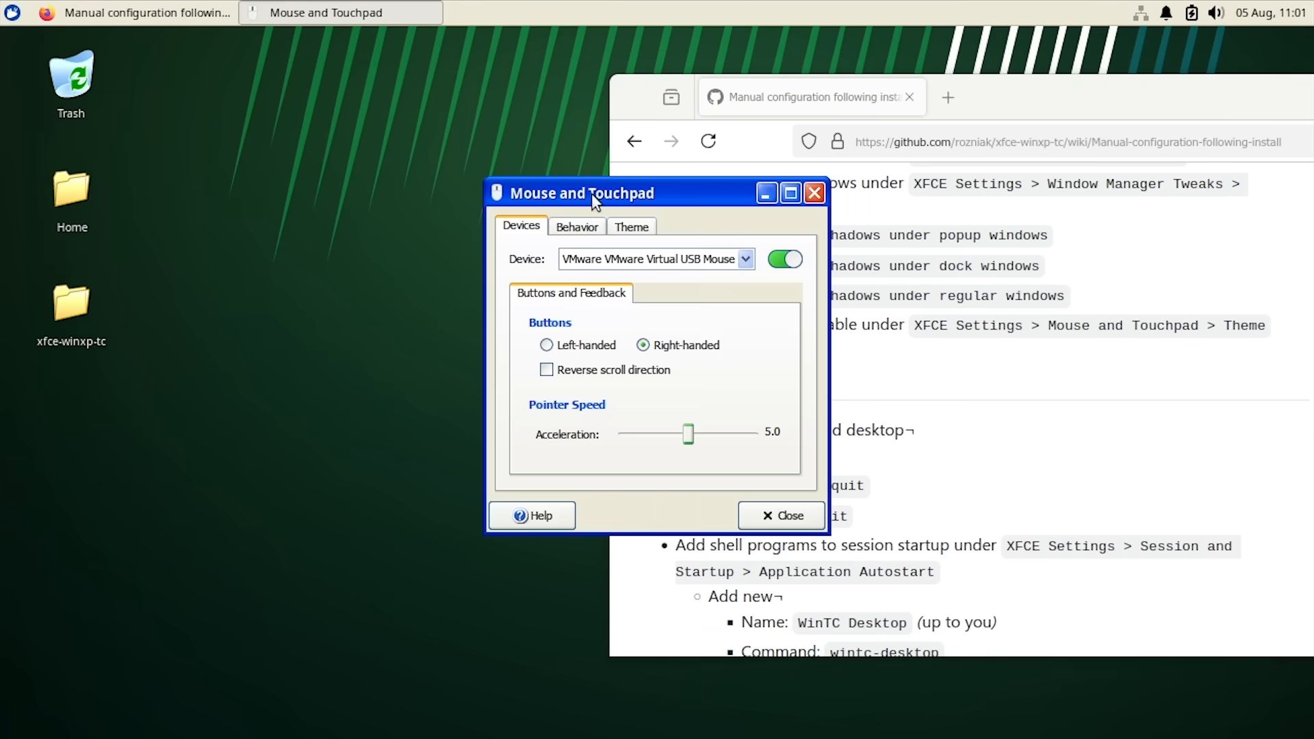
{"action": "left_click_drag", "start_coordinate": [594, 200], "coordinate": [239, 266]}
{"action": "left_click", "coordinate": [256, 291]}
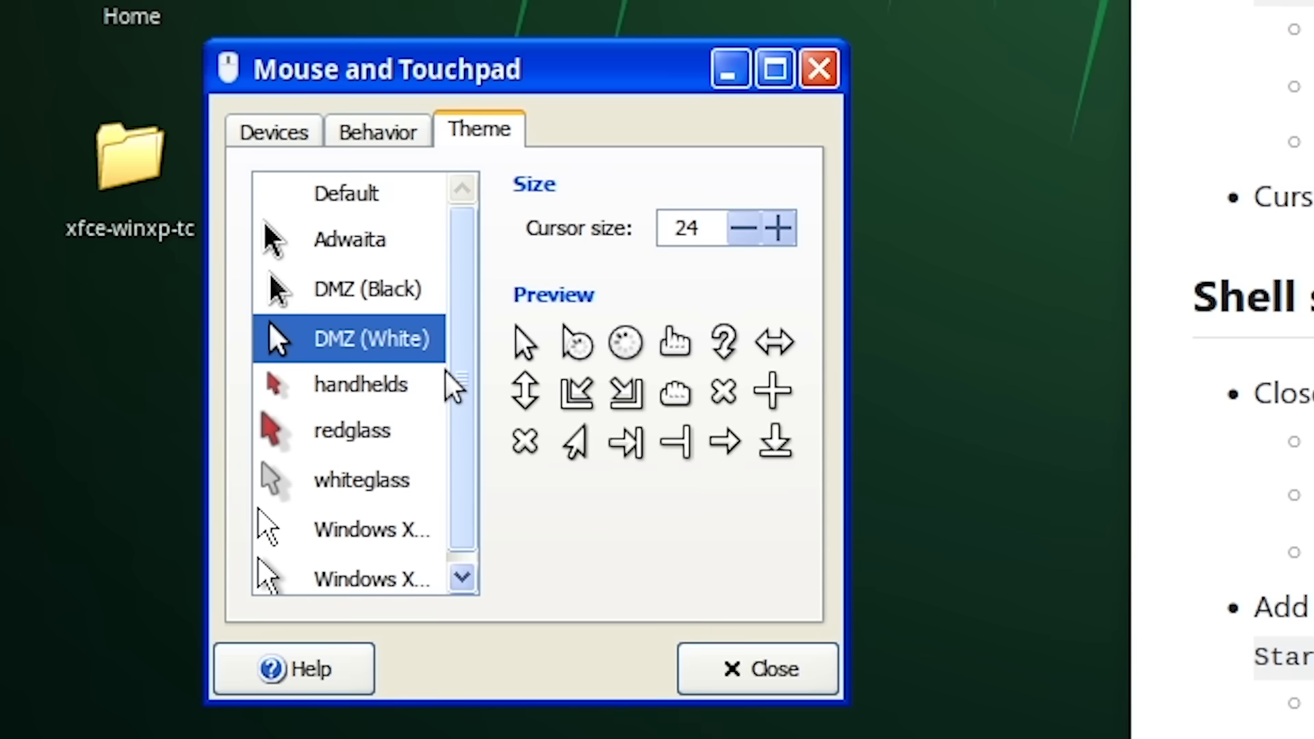
{"action": "scroll", "coordinate": [455, 387], "scroll_direction": "down", "scroll_amount": 1}
Step: Compare the two Windows XP cursor themes, keep the first one and close the settings
{"action": "left_click", "coordinate": [376, 523]}
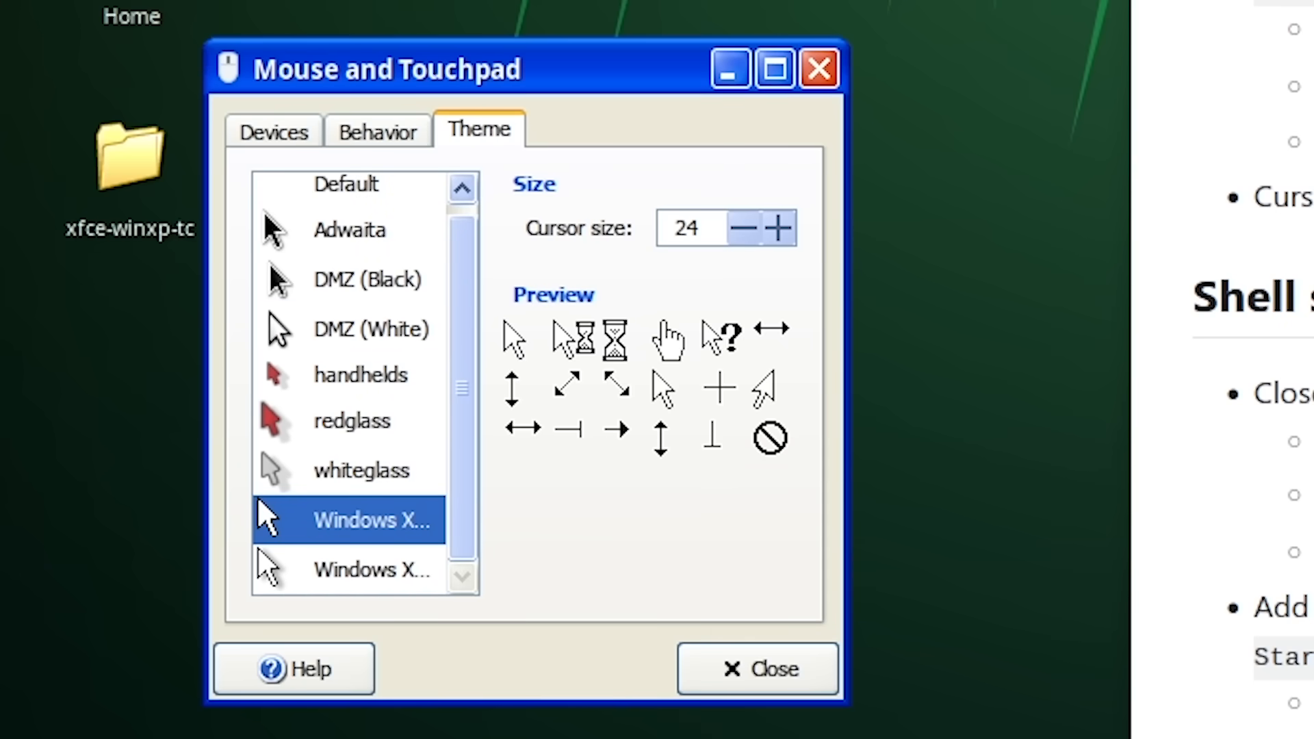
{"action": "left_click", "coordinate": [395, 570]}
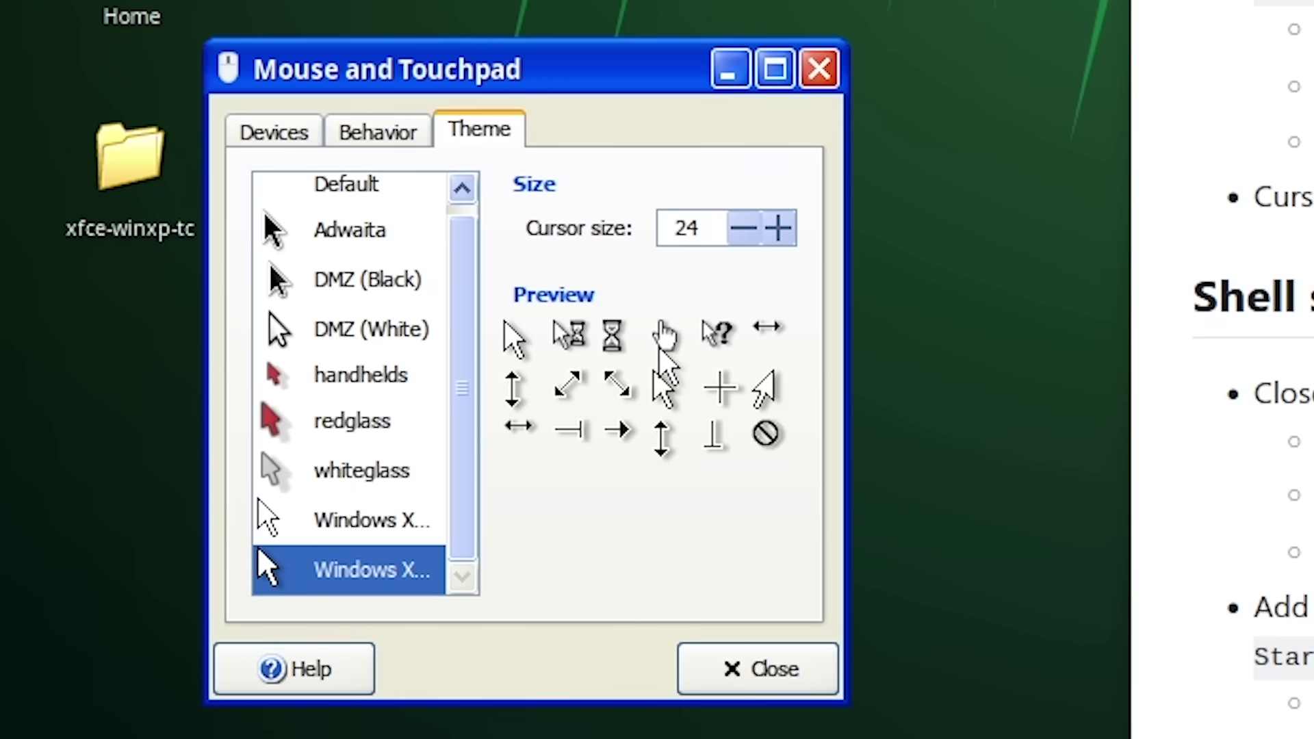
{"action": "left_click", "coordinate": [429, 529]}
{"action": "left_click", "coordinate": [381, 575]}
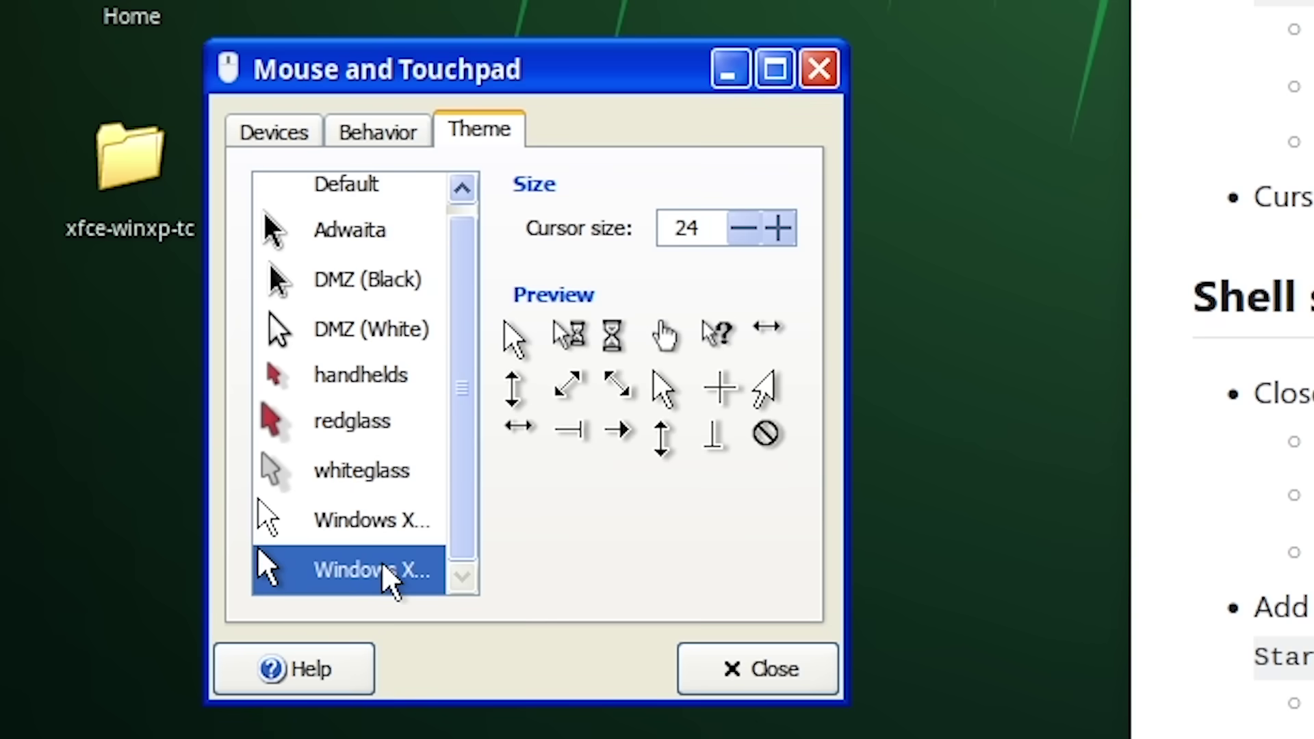
{"action": "left_click", "coordinate": [367, 523]}
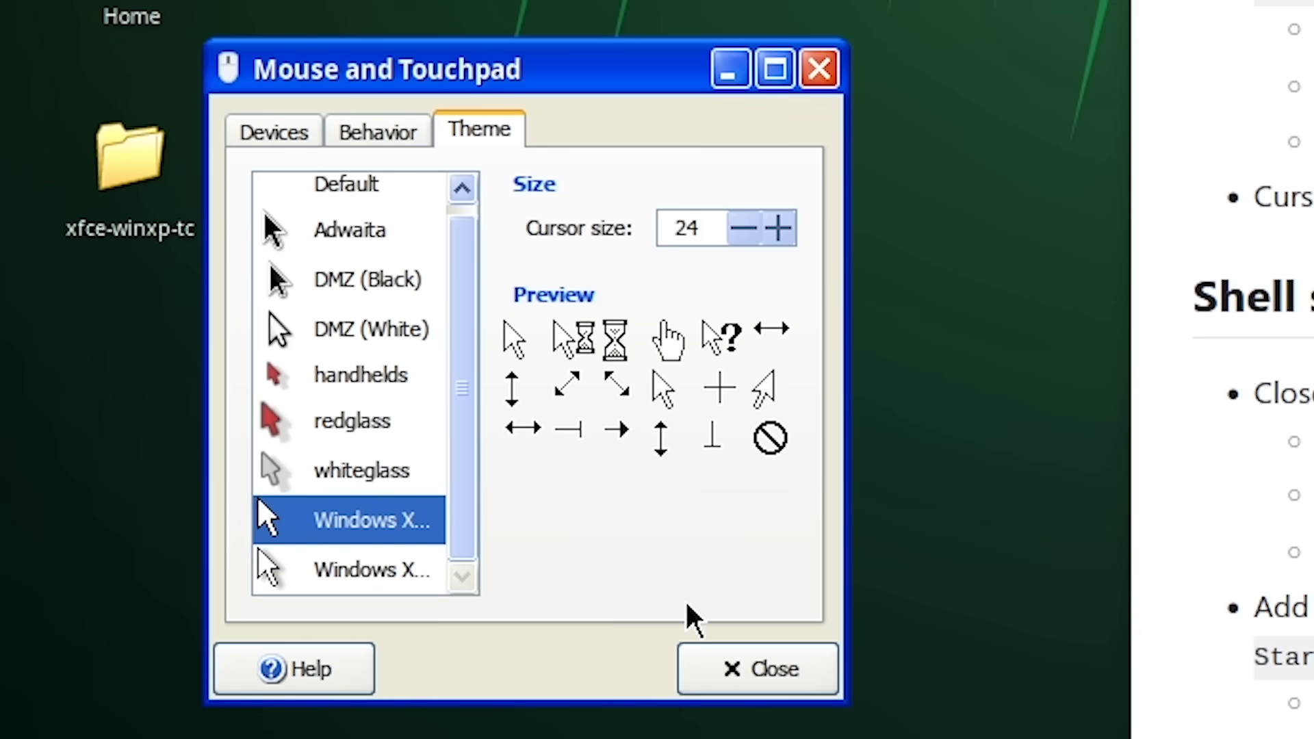
{"action": "left_click", "coordinate": [772, 663]}
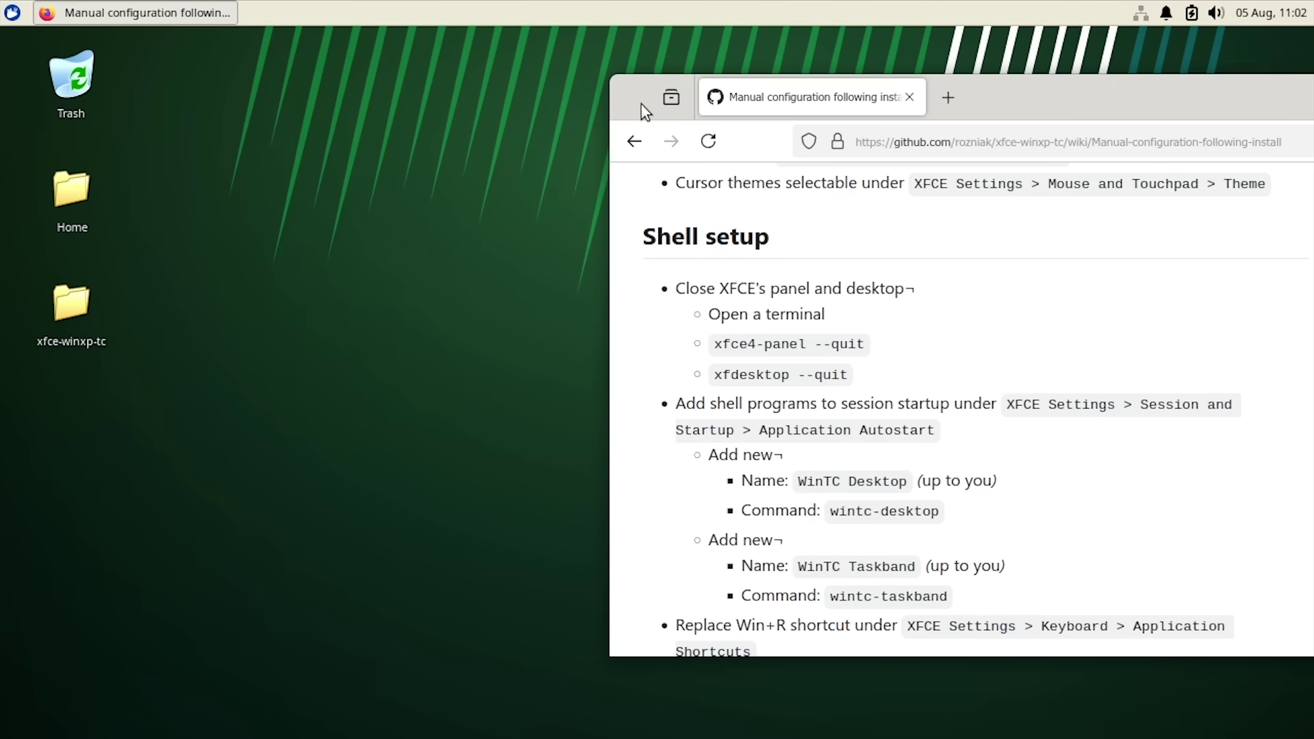
Step: Run wintc-desktop from the Whisker menu search so the blue XP desktop appears
{"action": "left_click_drag", "start_coordinate": [641, 110], "coordinate": [517, 112]}
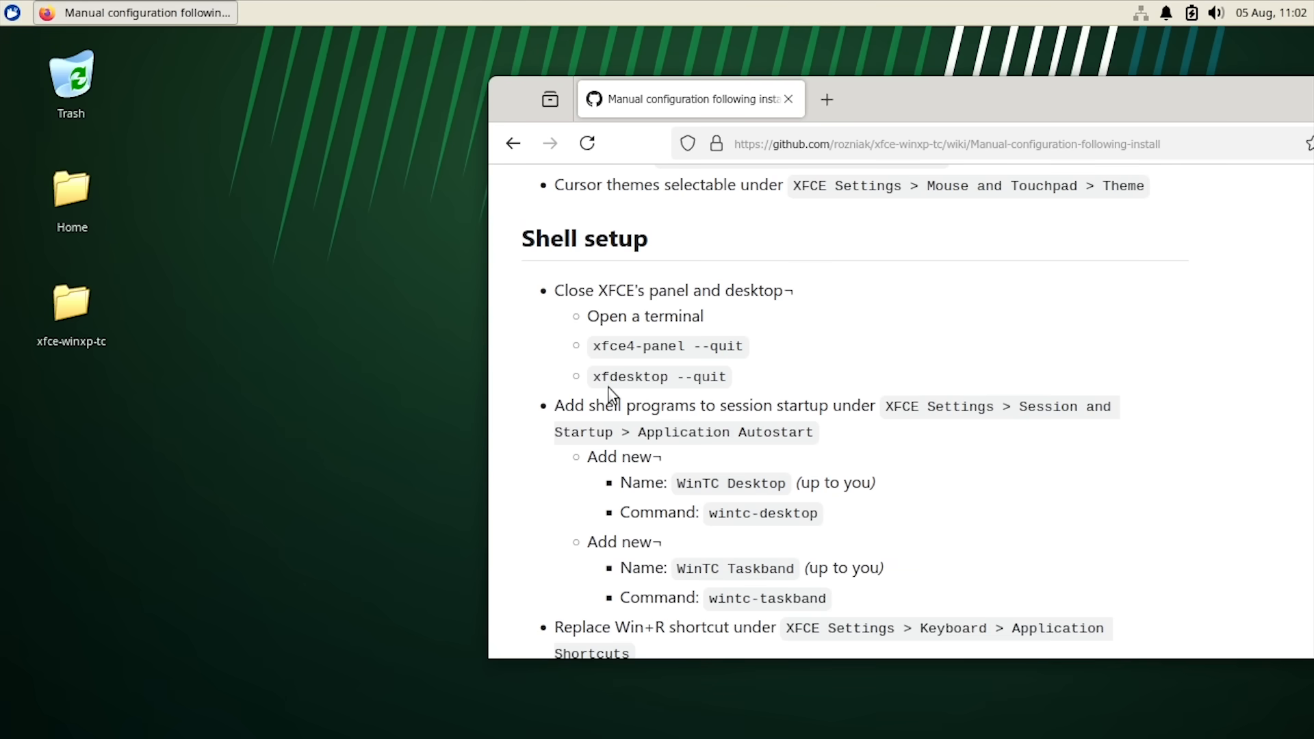
{"action": "left_click", "coordinate": [416, 414]}
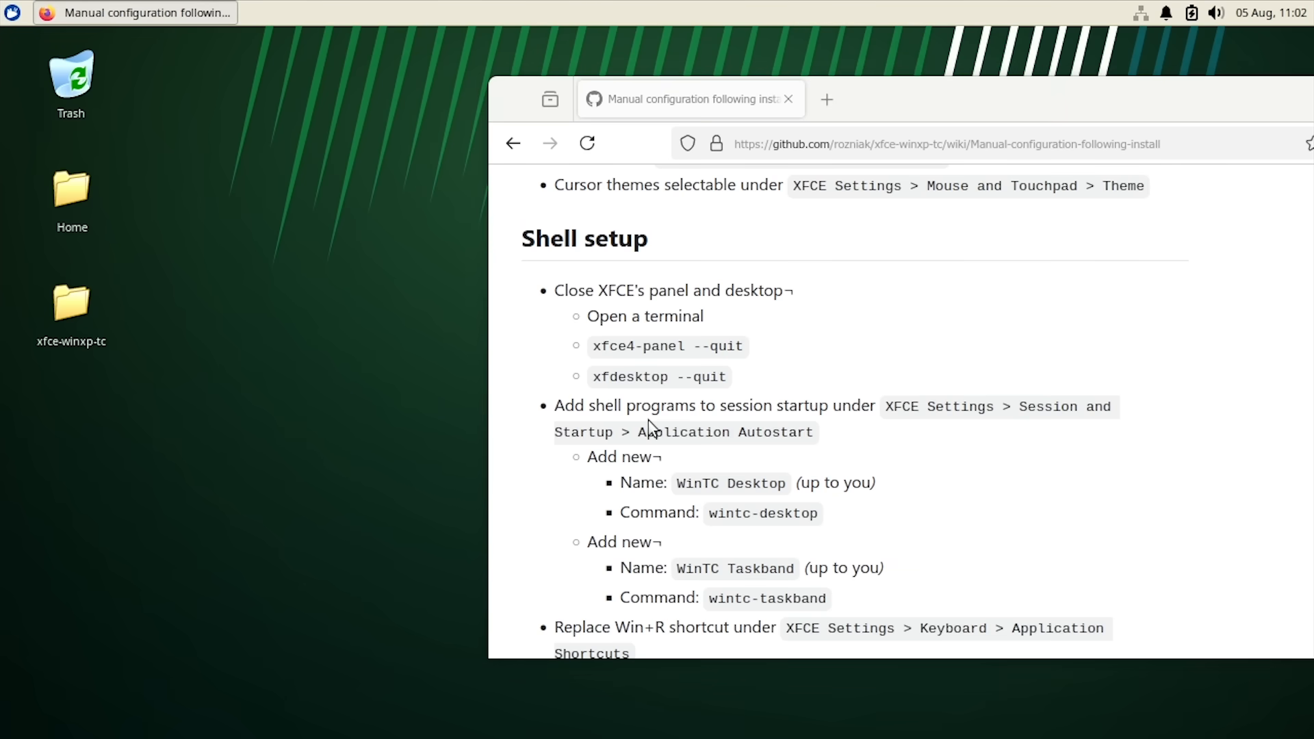
{"action": "scroll", "coordinate": [649, 429], "scroll_direction": "down", "scroll_amount": 3}
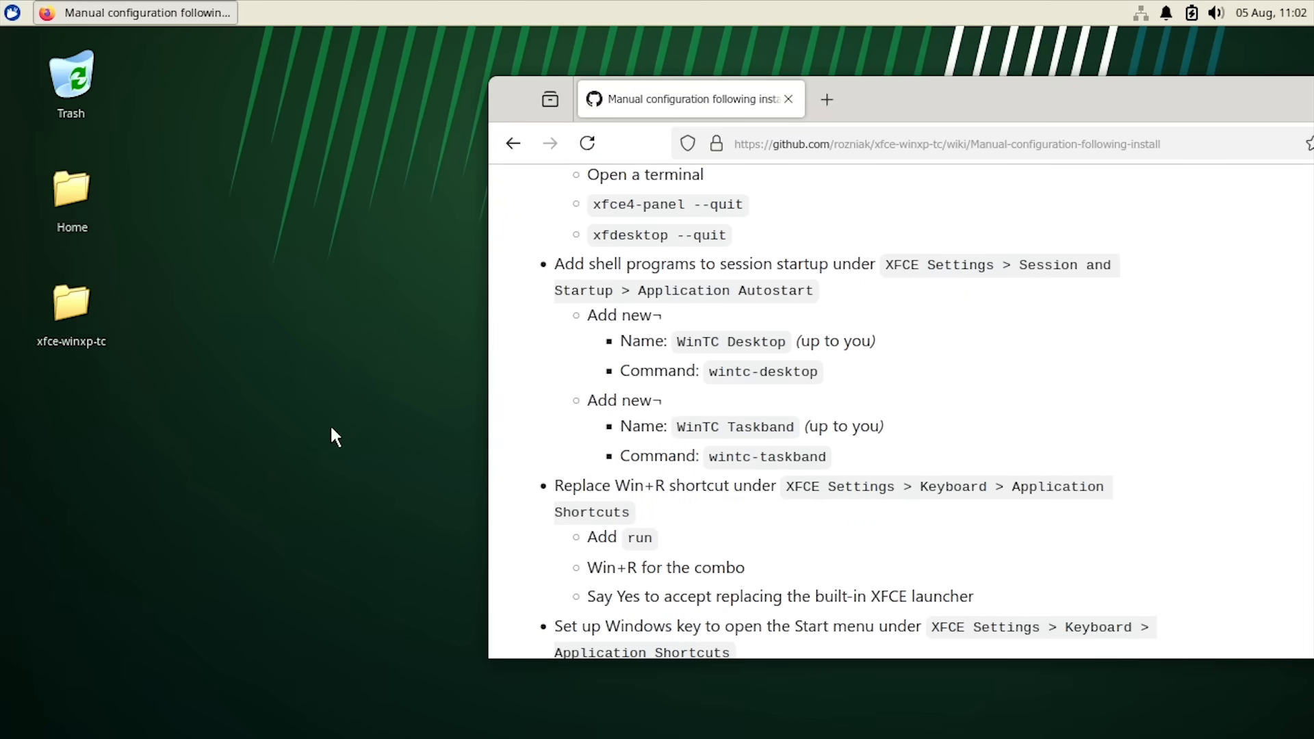
{"action": "key", "text": "super"}
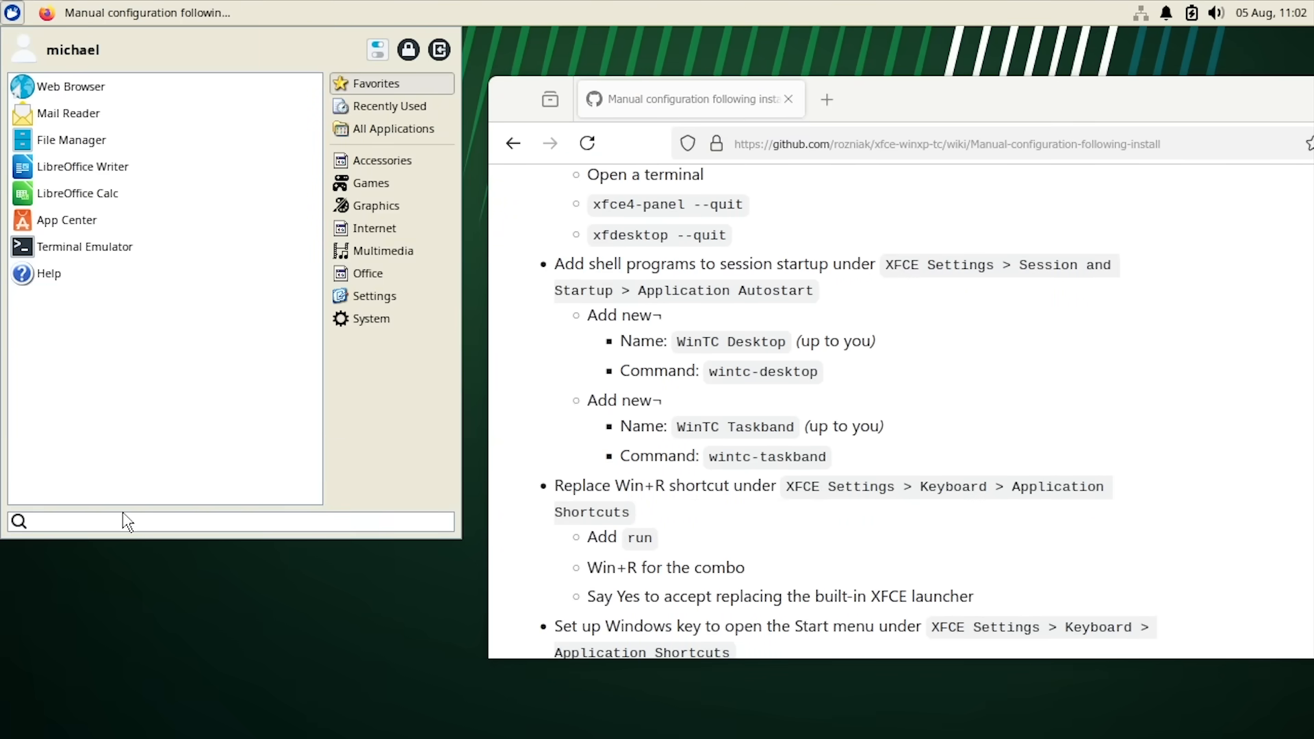
{"action": "key", "text": "super"}
{"action": "key", "text": "super"}
{"action": "type", "text": "wintc-desktop"}
{"action": "key", "text": "Return"}
{"action": "mouse_move", "coordinate": [402, 313]}
{"action": "left_mouse_down"}
{"action": "mouse_move", "coordinate": [426, 385]}
{"action": "mouse_move", "coordinate": [331, 86]}
{"action": "left_mouse_up"}
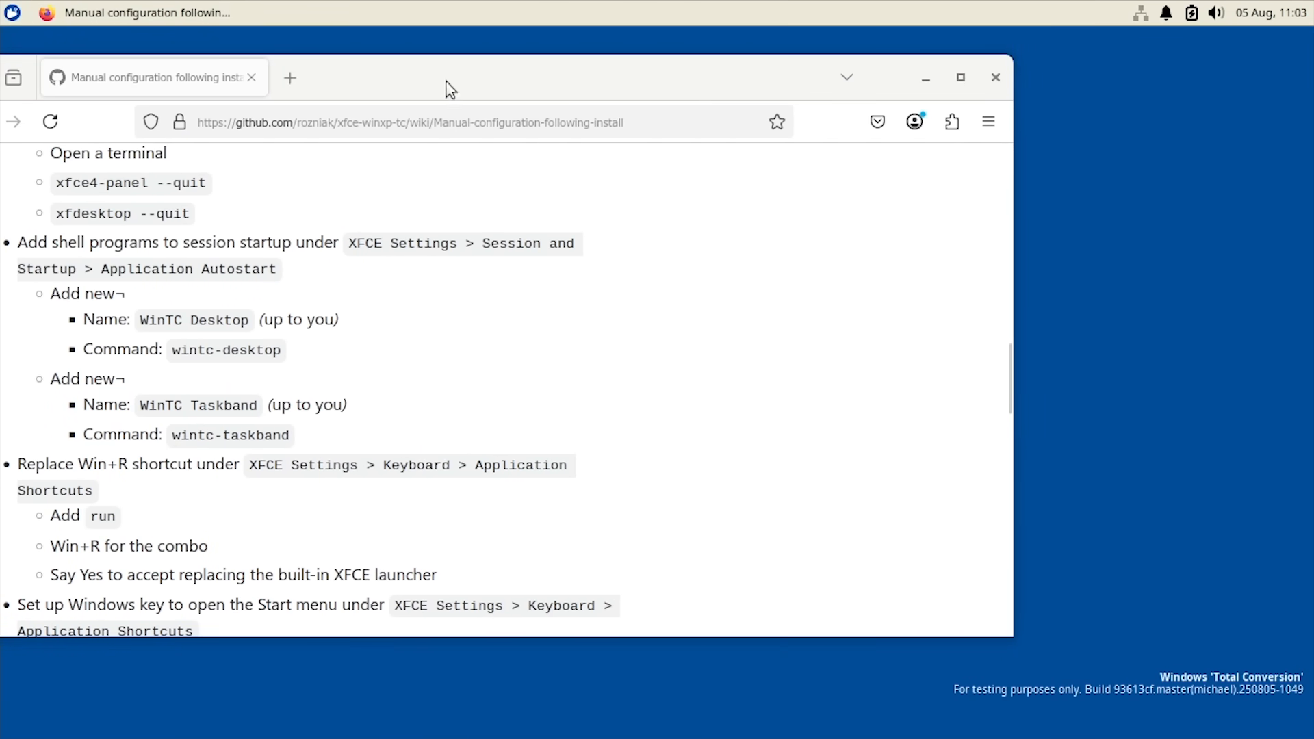
{"action": "left_click_drag", "start_coordinate": [444, 74], "coordinate": [858, 120]}
Step: Run wintc-taskband to get the XP Start taskbar and try its Start menu
{"action": "key", "text": "super"}
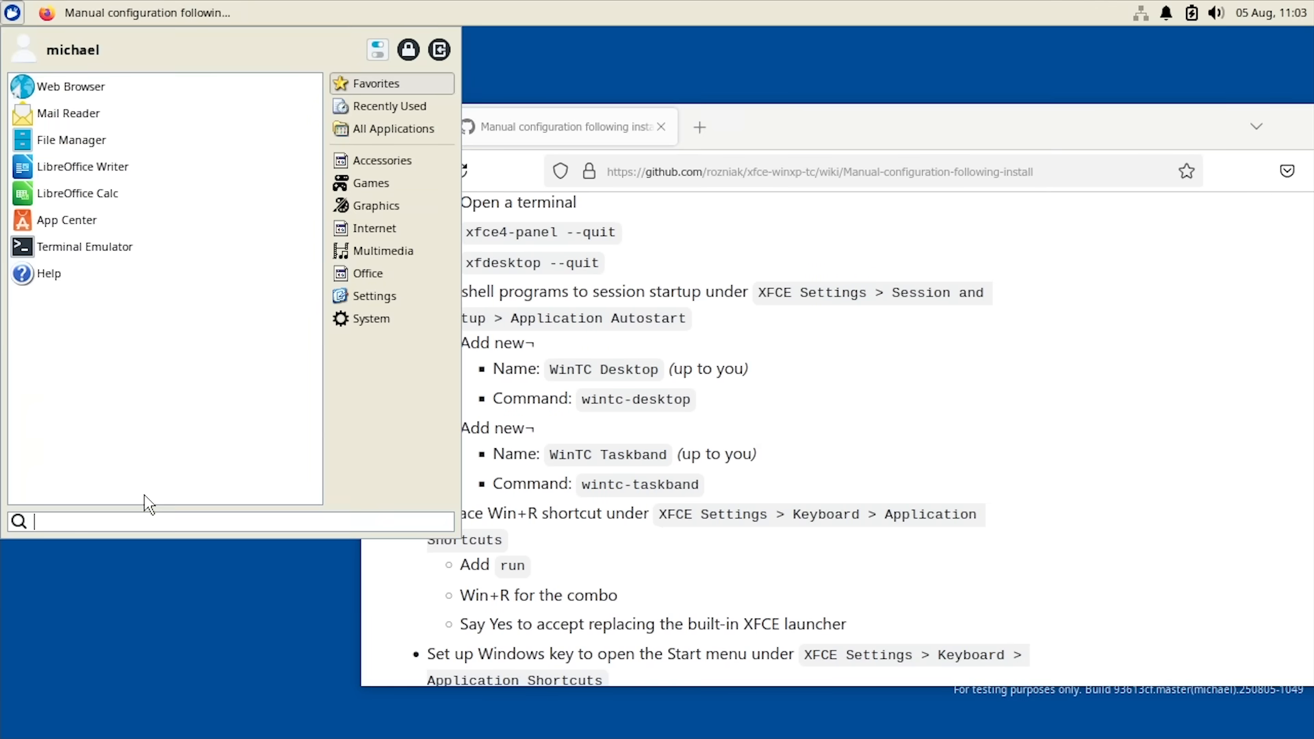
{"action": "left_click", "coordinate": [141, 522]}
{"action": "type", "text": "win"}
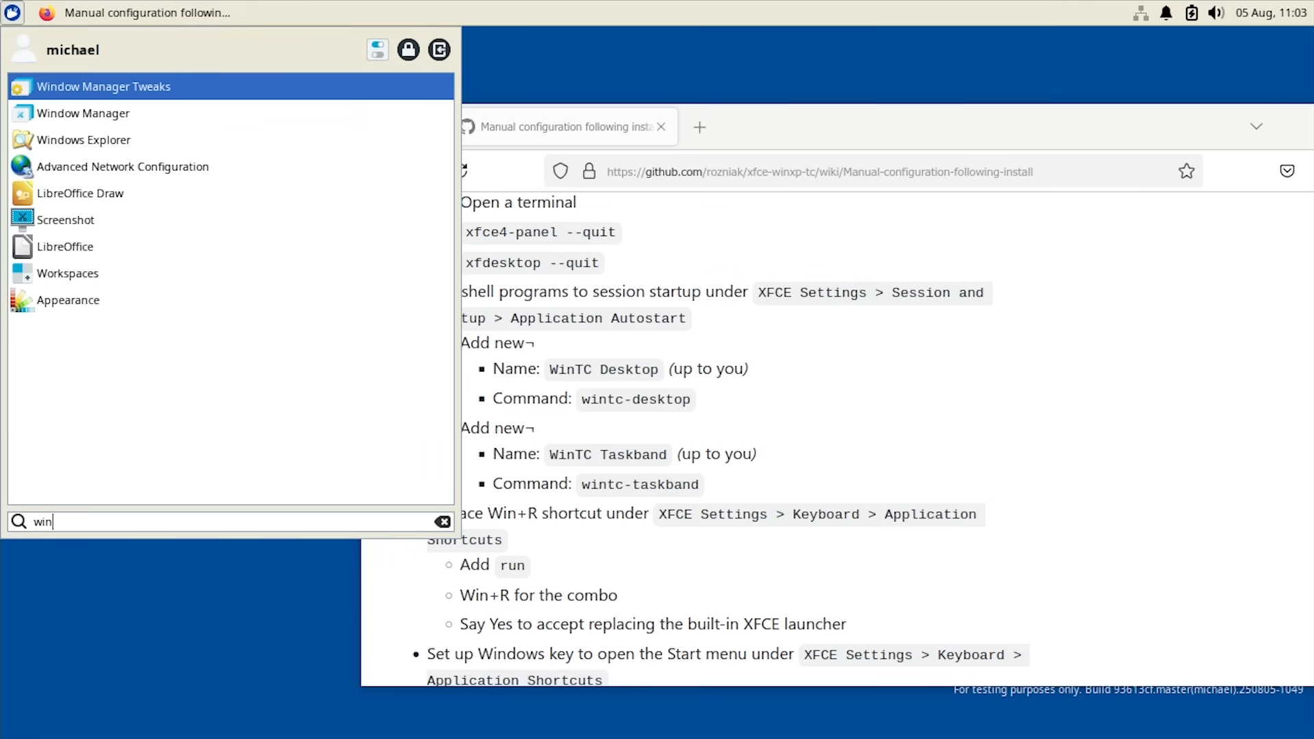
{"action": "type", "text": "tc"}
{"action": "type", "text": "band"}
{"action": "key", "text": "Return"}
{"action": "left_click", "coordinate": [53, 725]}
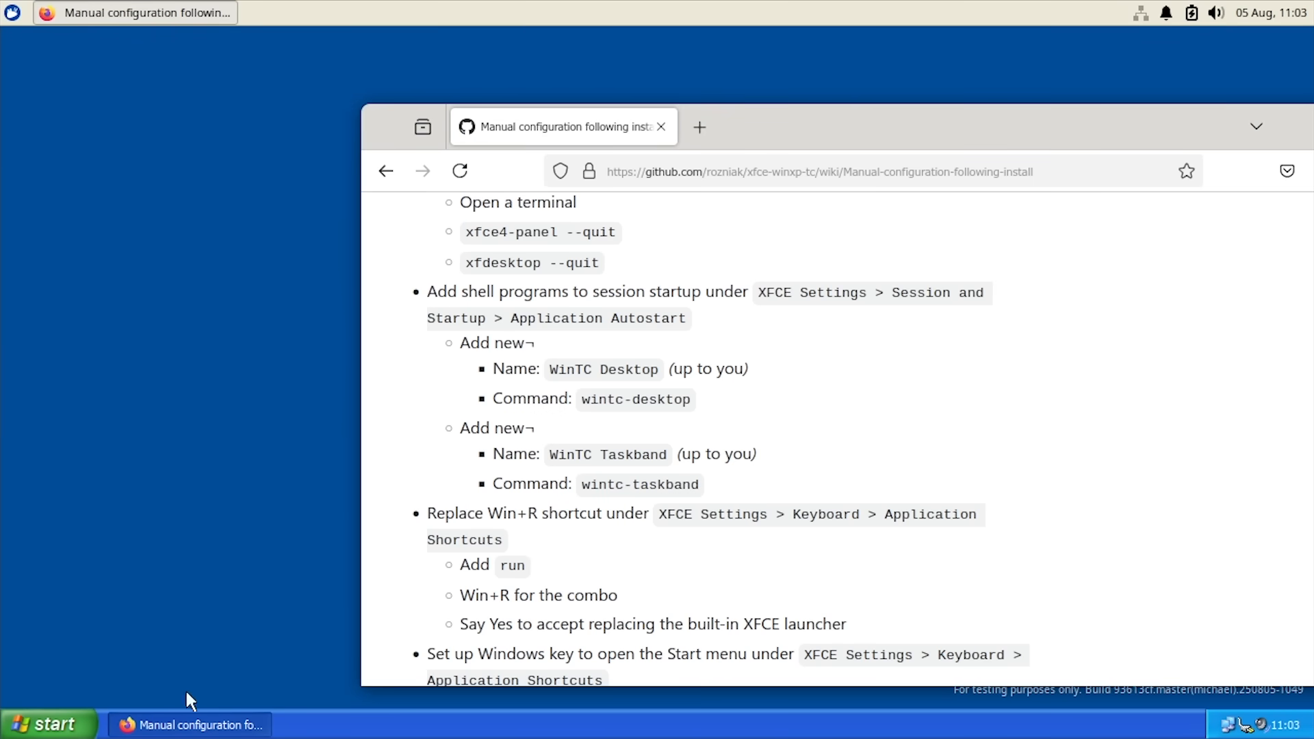
{"action": "key", "text": "super"}
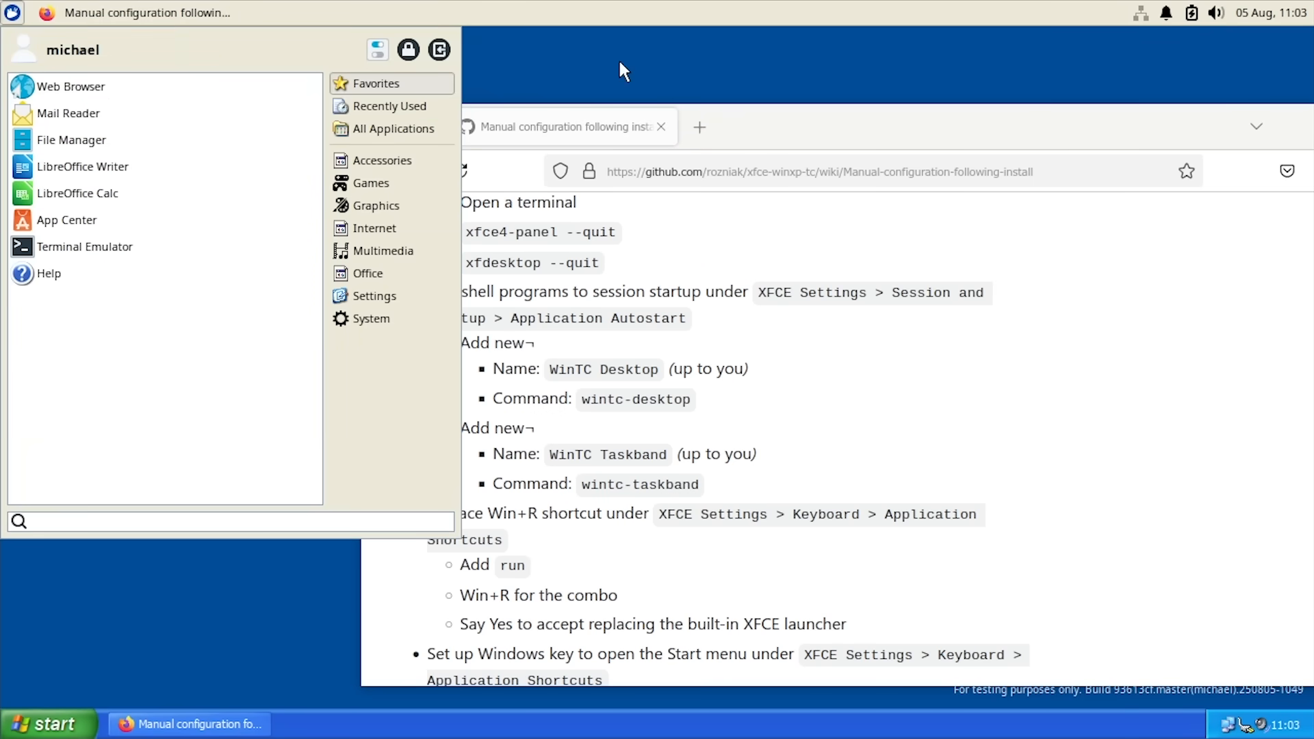
{"action": "left_click", "coordinate": [618, 59]}
{"action": "left_click_drag", "start_coordinate": [805, 120], "coordinate": [573, 99]}
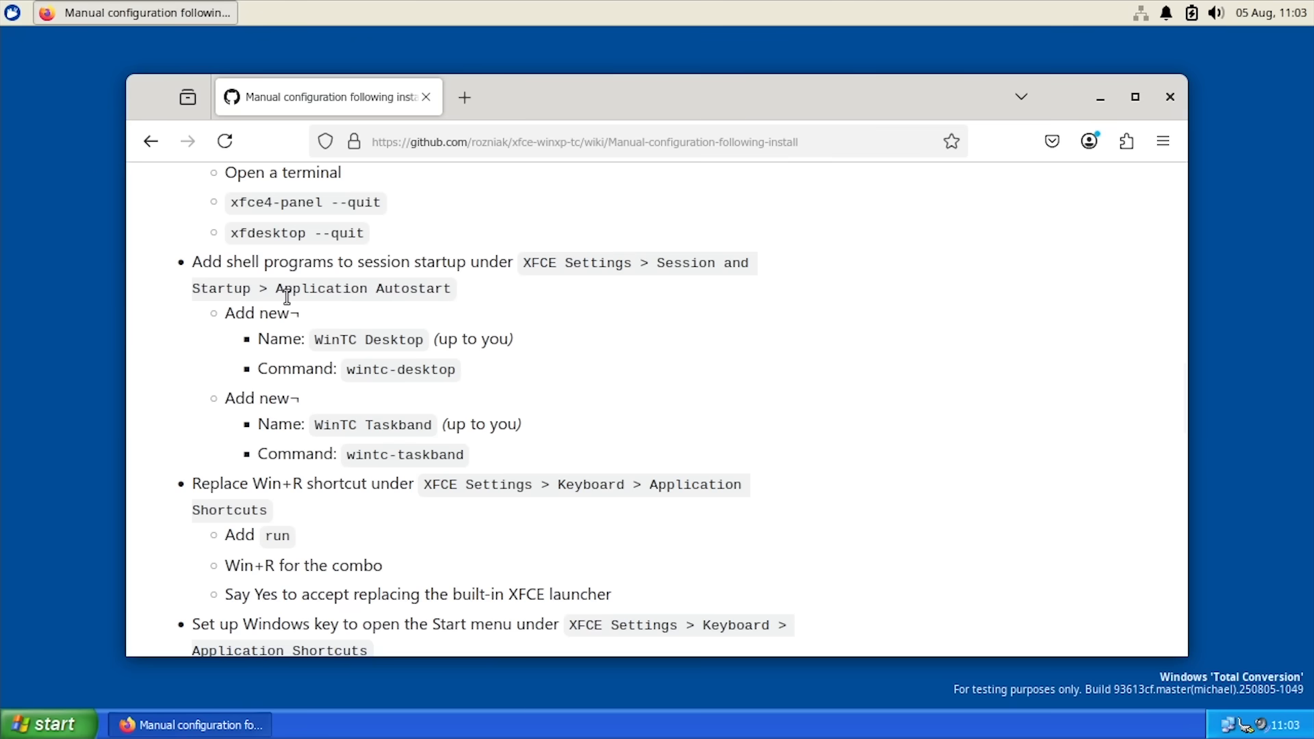
Step: In Session and Startup, add a WinTC Desktop autostart entry running wintc-desktop
{"action": "left_click", "coordinate": [13, 13]}
{"action": "type", "text": "sessi"}
{"action": "left_click", "coordinate": [134, 98]}
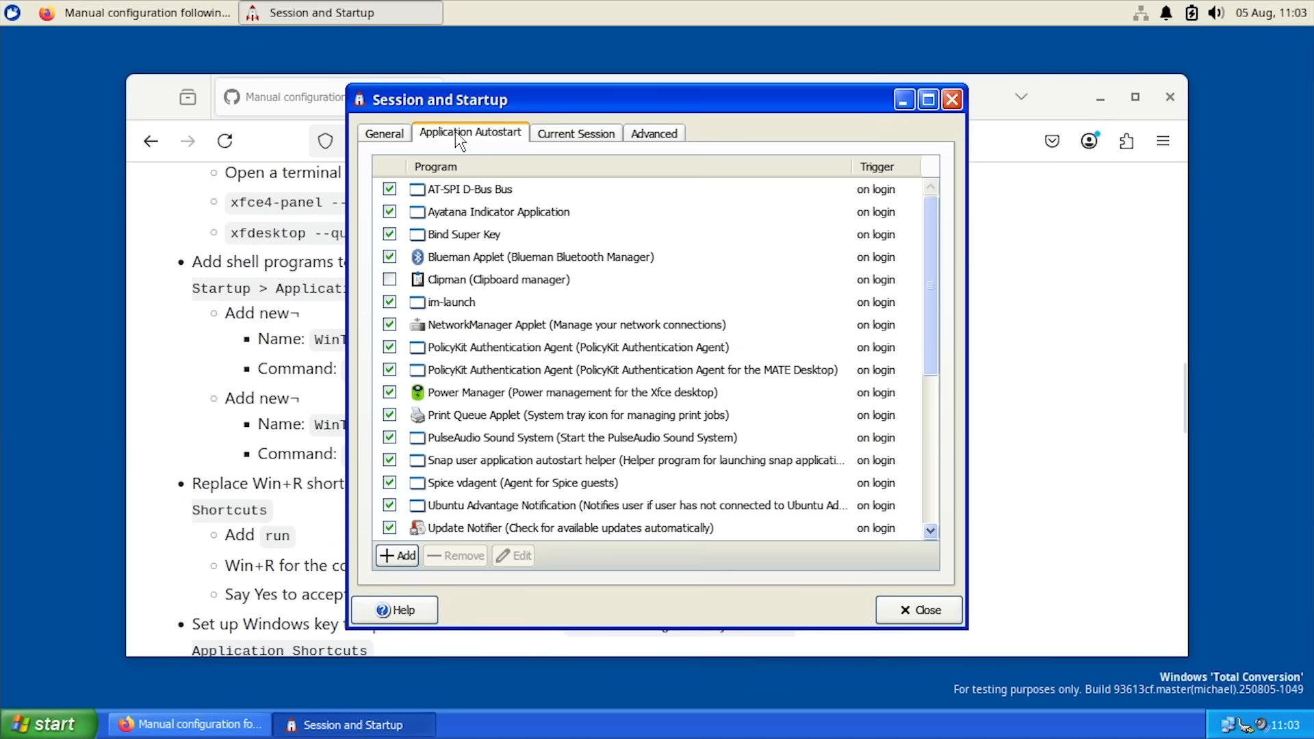
{"action": "left_click_drag", "start_coordinate": [539, 104], "coordinate": [716, 107]}
{"action": "left_click", "coordinate": [605, 558]}
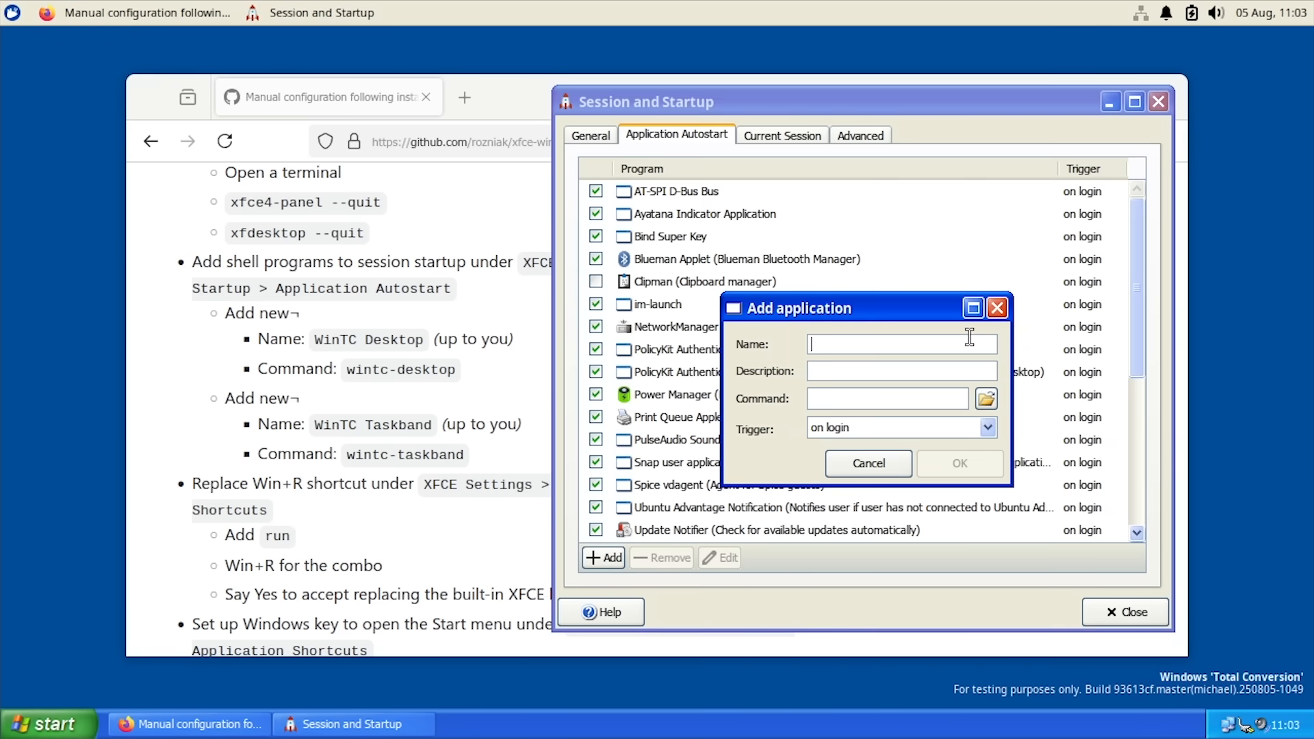
{"action": "type", "text": "WinTC "}
{"action": "type", "text": "Deskto"}
{"action": "type", "text": "wintc"}
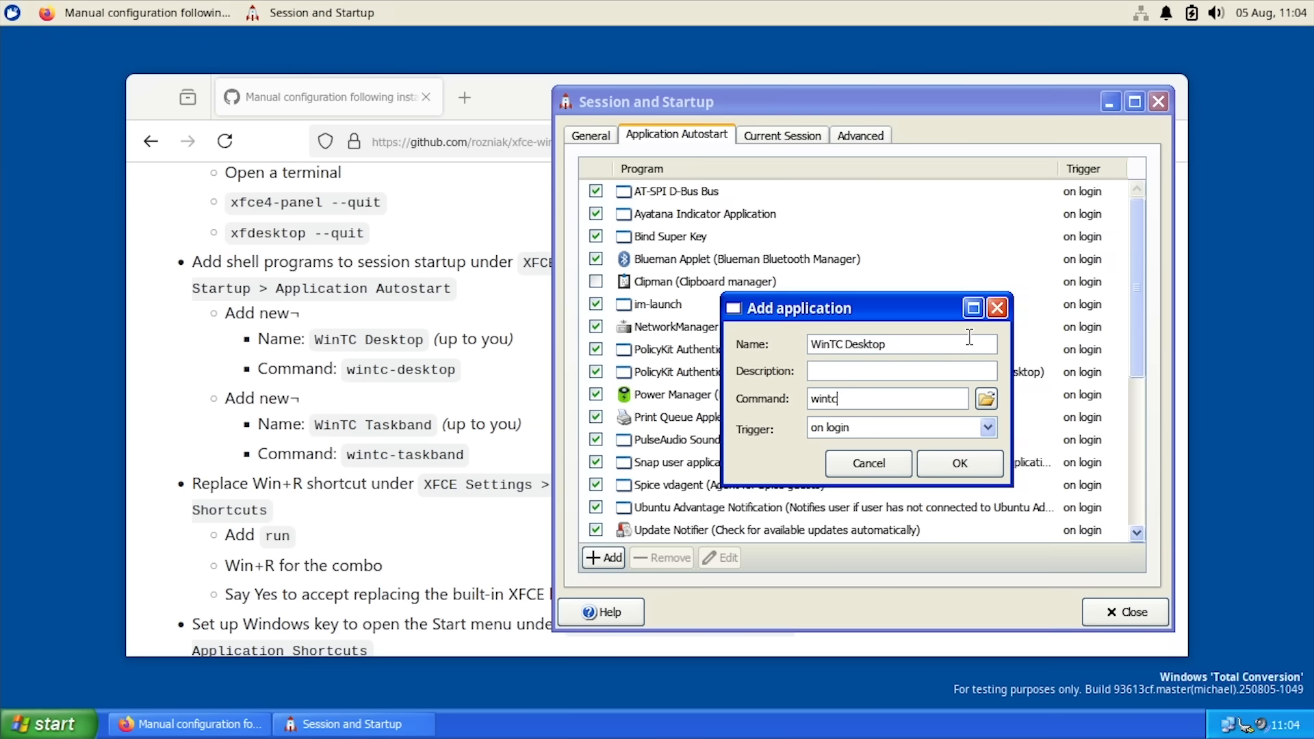
{"action": "type", "text": "esktop"}
{"action": "left_click", "coordinate": [960, 463]}
Step: Add a second autostart entry, WinTC Taskband running wintc-taskband
{"action": "left_click", "coordinate": [604, 558]}
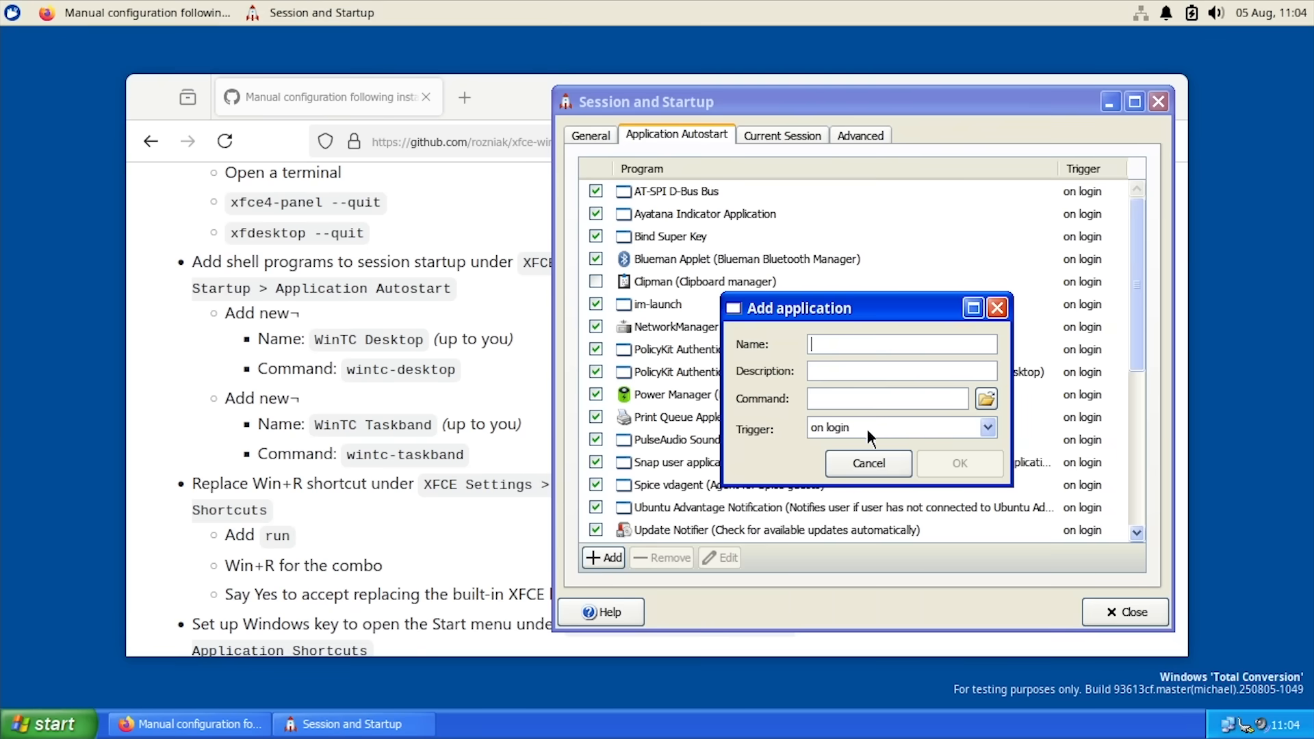
{"action": "type", "text": "WinTC Task"}
{"action": "type", "text": "ban"}
{"action": "type", "text": "wint"}
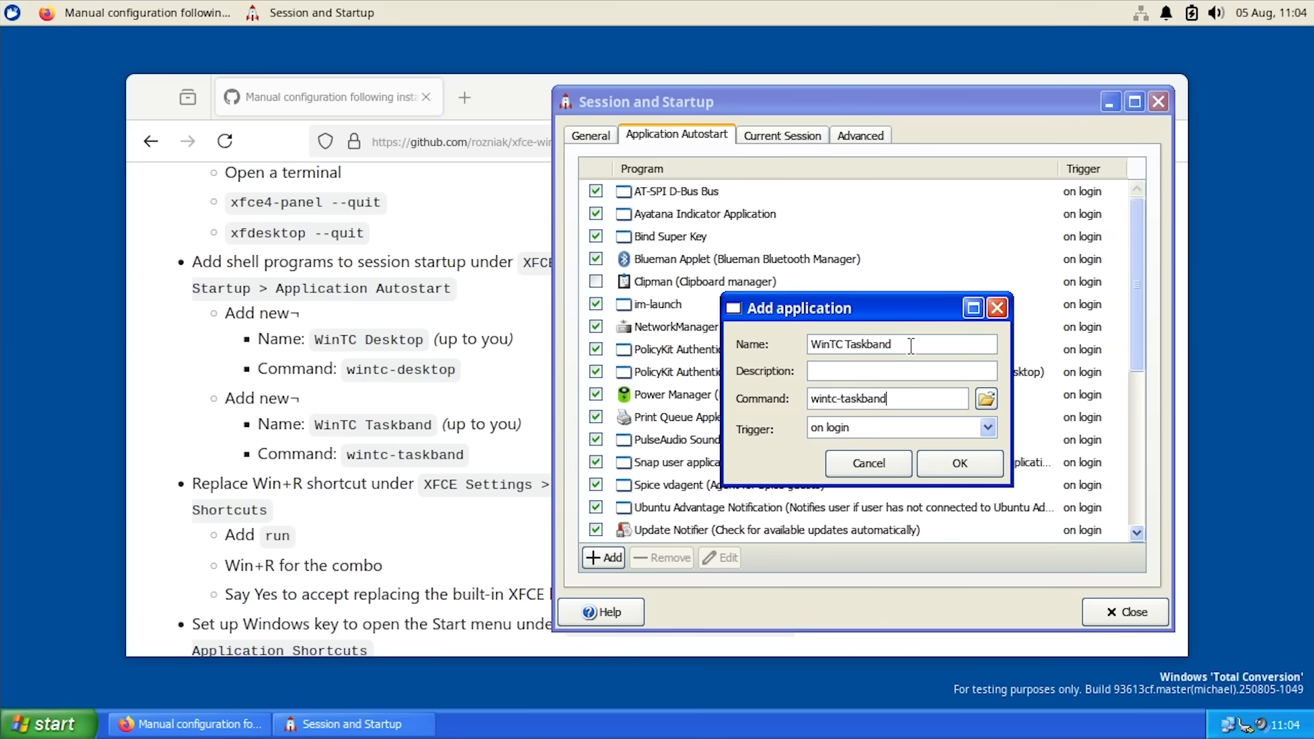
{"action": "left_click", "coordinate": [955, 462]}
{"action": "left_click_drag", "start_coordinate": [1137, 270], "coordinate": [1137, 467]}
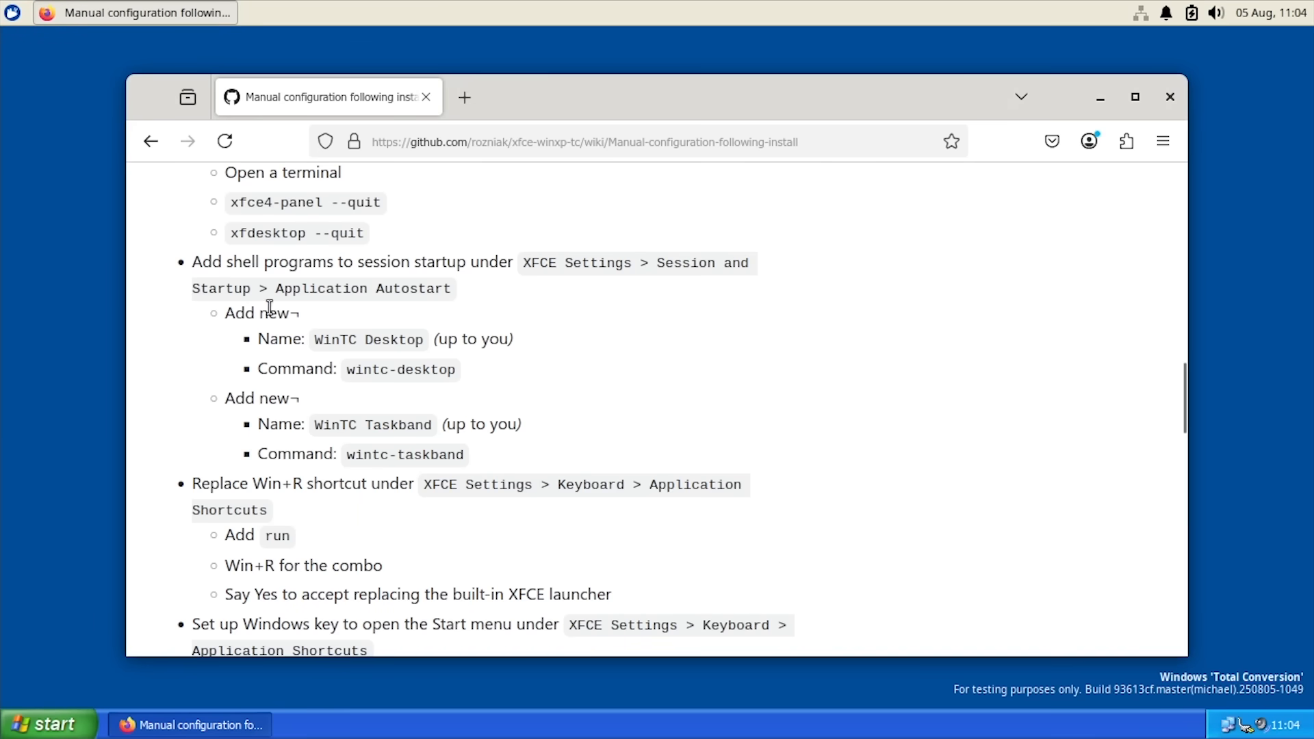
Step: Start a new entry on the Application Shortcuts list of Keyboard settings
{"action": "left_click", "coordinate": [12, 13]}
{"action": "type", "text": "key"}
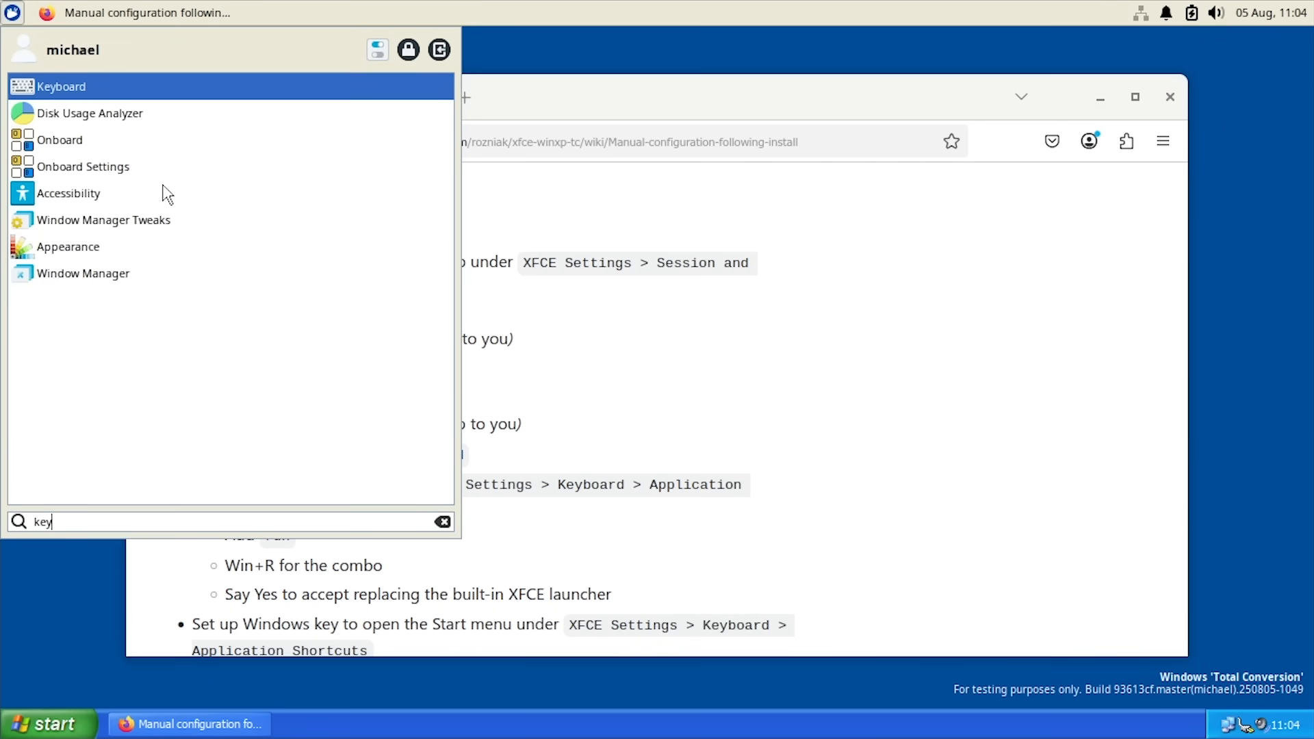
{"action": "left_click", "coordinate": [72, 87]}
{"action": "left_click", "coordinate": [579, 93]}
{"action": "left_click_drag", "start_coordinate": [636, 46], "coordinate": [847, 74]}
{"action": "key", "text": "alt+a"}
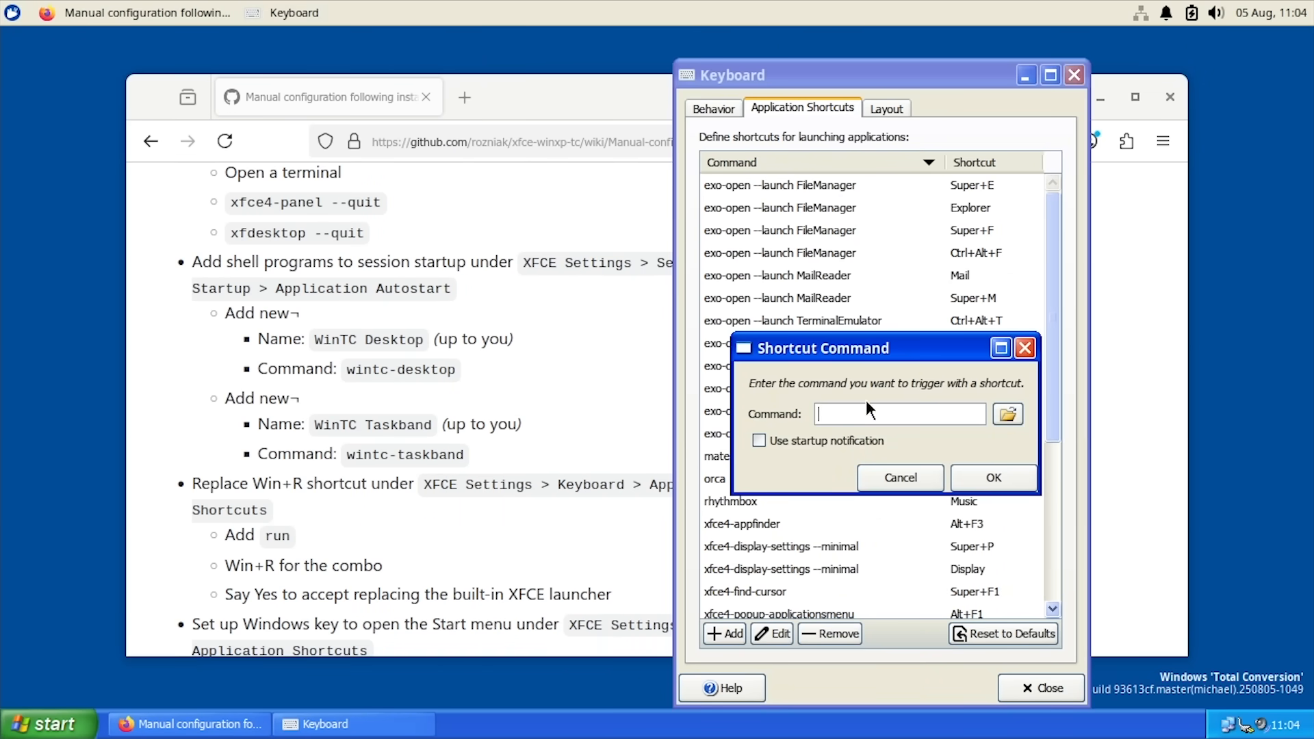
{"action": "type", "text": "run"}
Step: Bind the run command to Super+R in place of xfrun4 and test that the XP Run dialog opens
{"action": "left_click", "coordinate": [999, 476]}
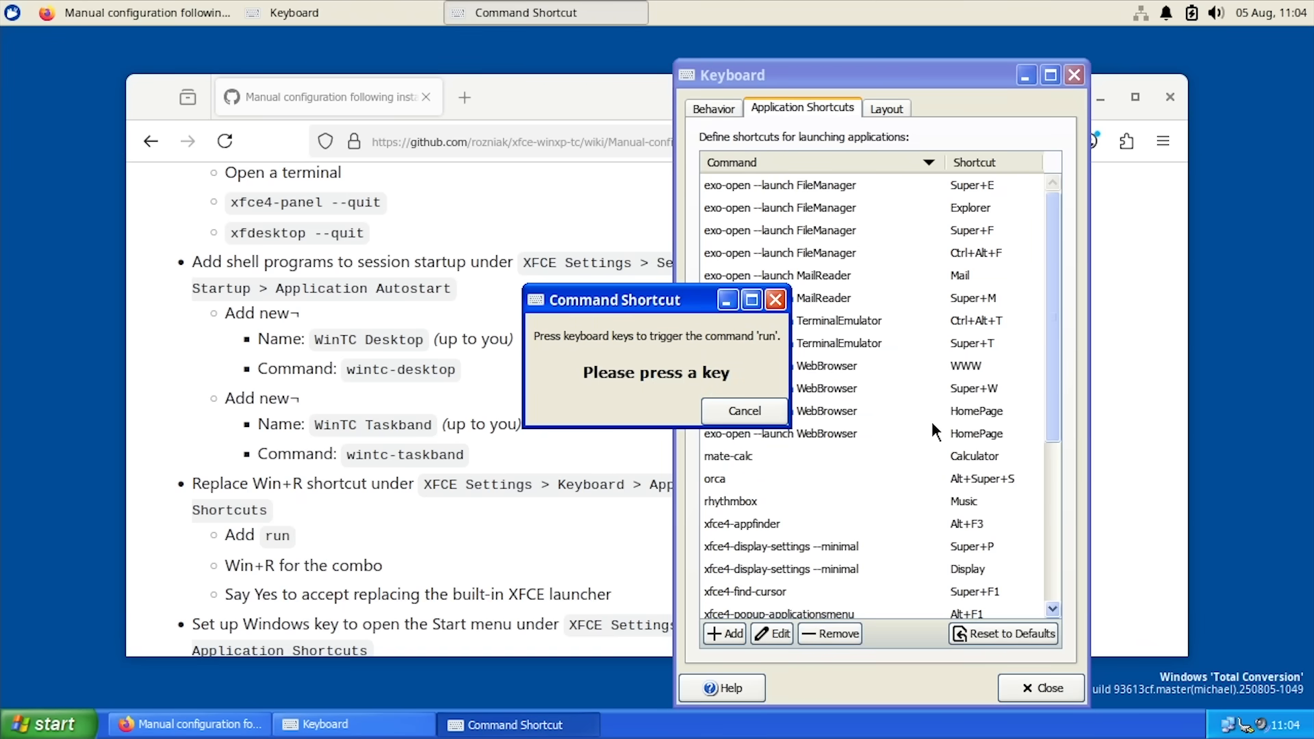
{"action": "key", "text": "super+r"}
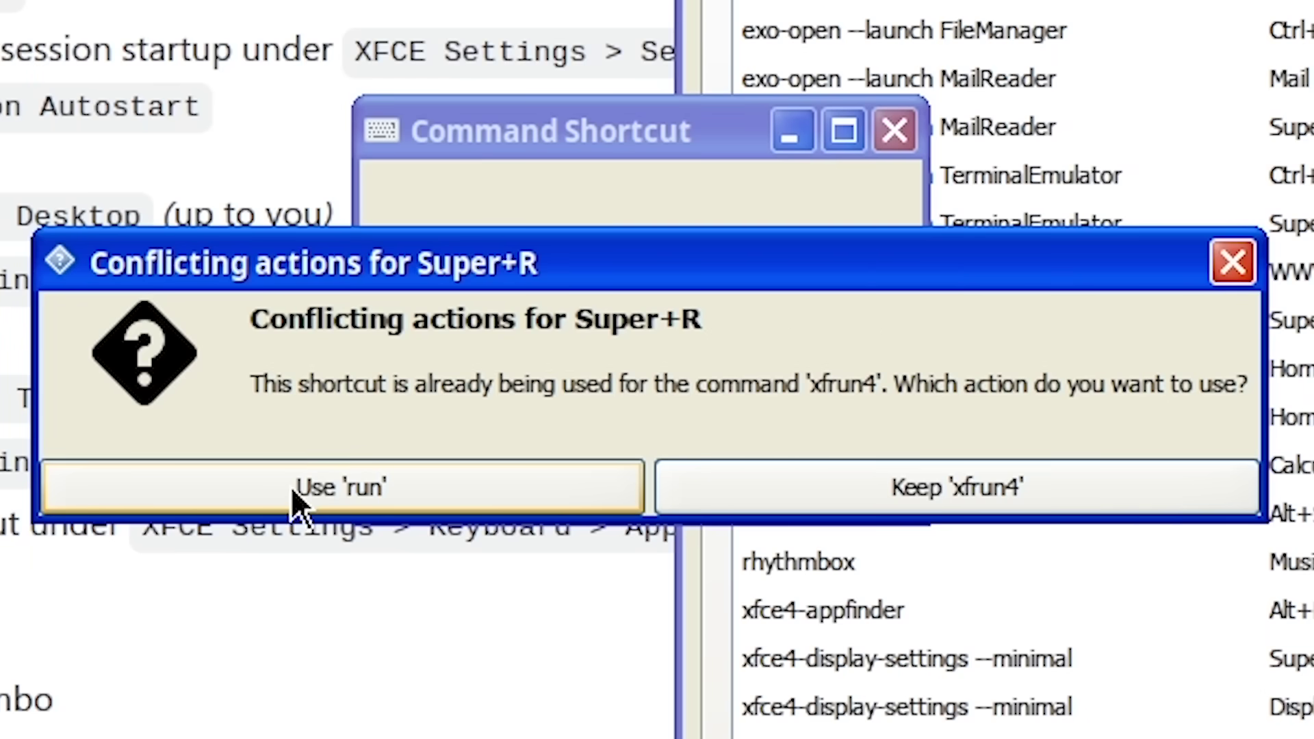
{"action": "left_click", "coordinate": [293, 484]}
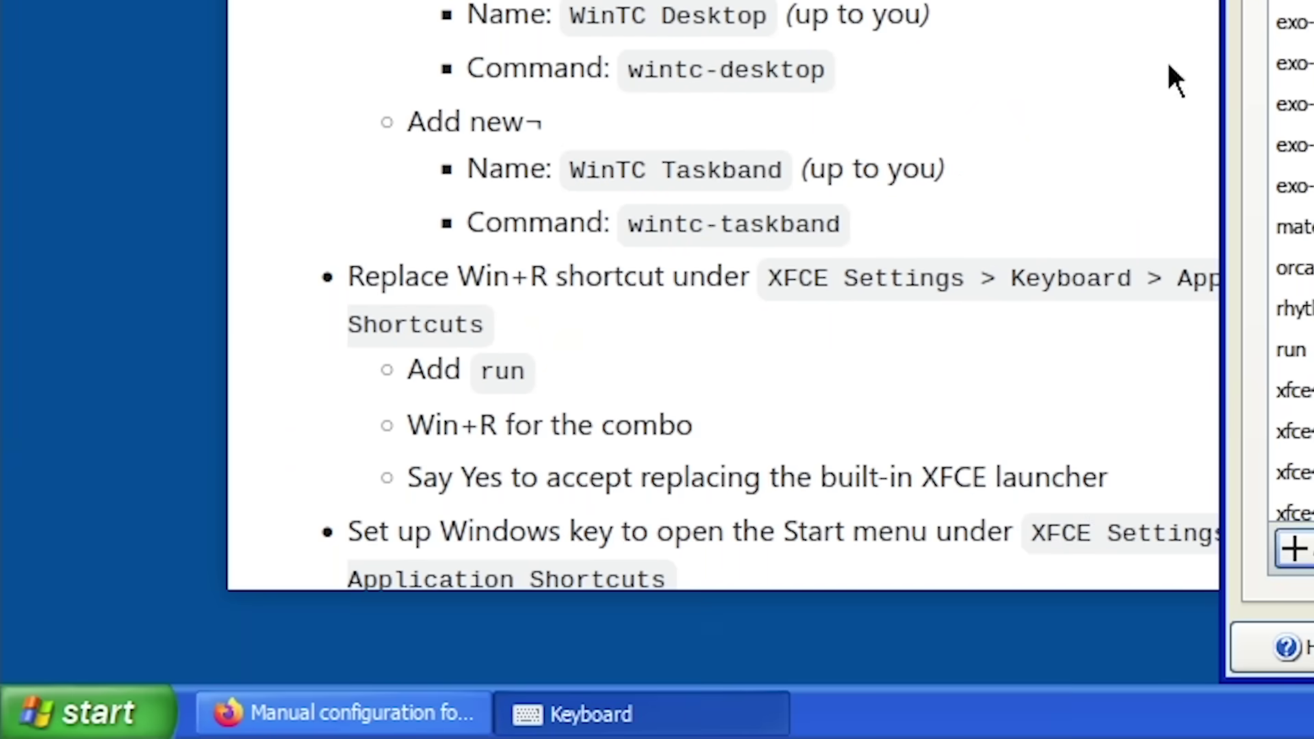
{"action": "key", "text": "super+r"}
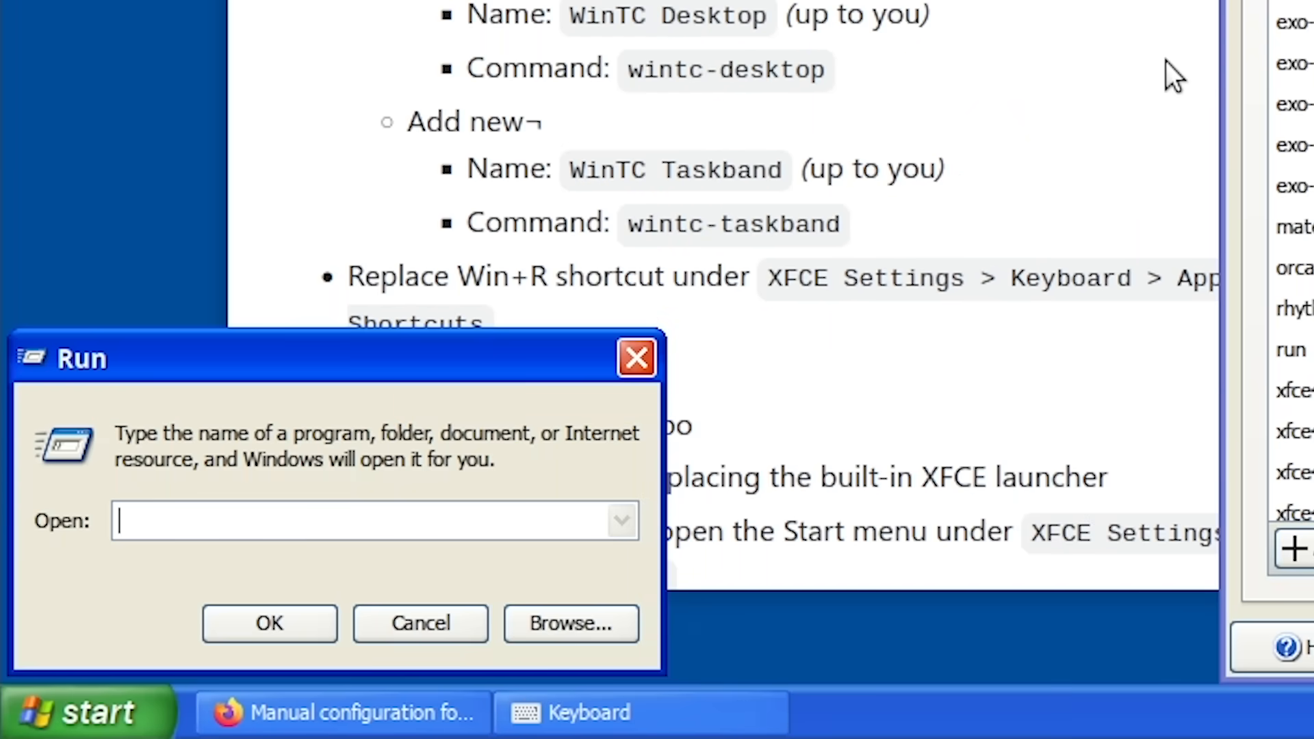
{"action": "left_click_drag", "start_coordinate": [159, 355], "coordinate": [438, 79]}
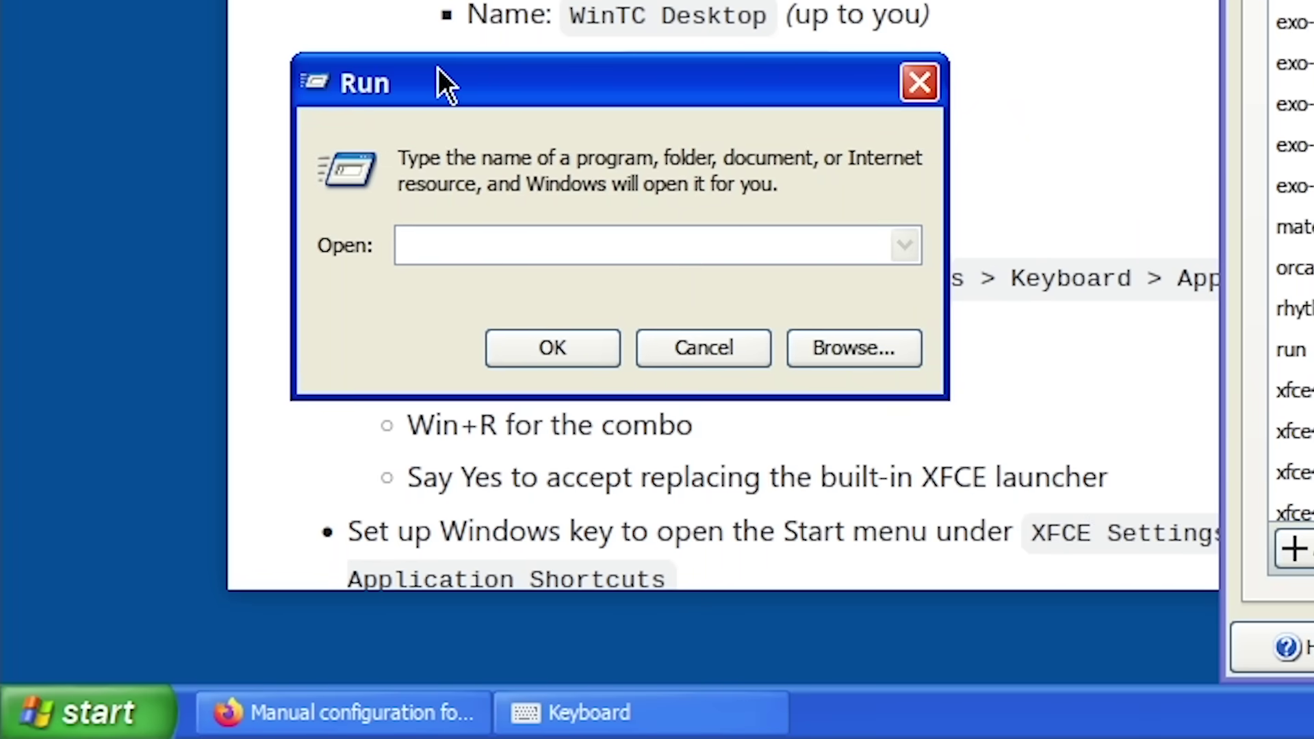
Step: Cancel the Run dialog, check the Super key still shows the Xfce menu, and begin another shortcut
{"action": "left_click", "coordinate": [713, 348]}
{"action": "scroll", "coordinate": [658, 482], "scroll_direction": "down", "scroll_amount": 1}
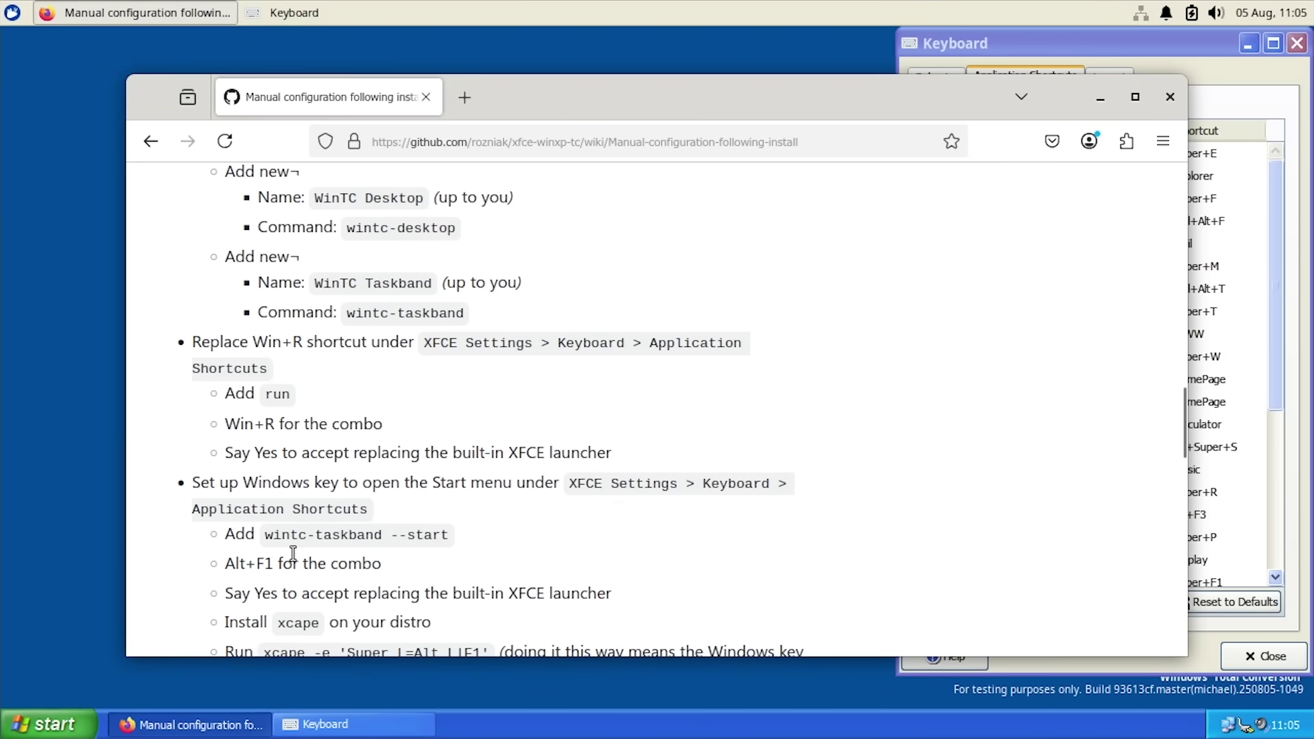
{"action": "scroll", "coordinate": [291, 555], "scroll_direction": "down", "scroll_amount": 3}
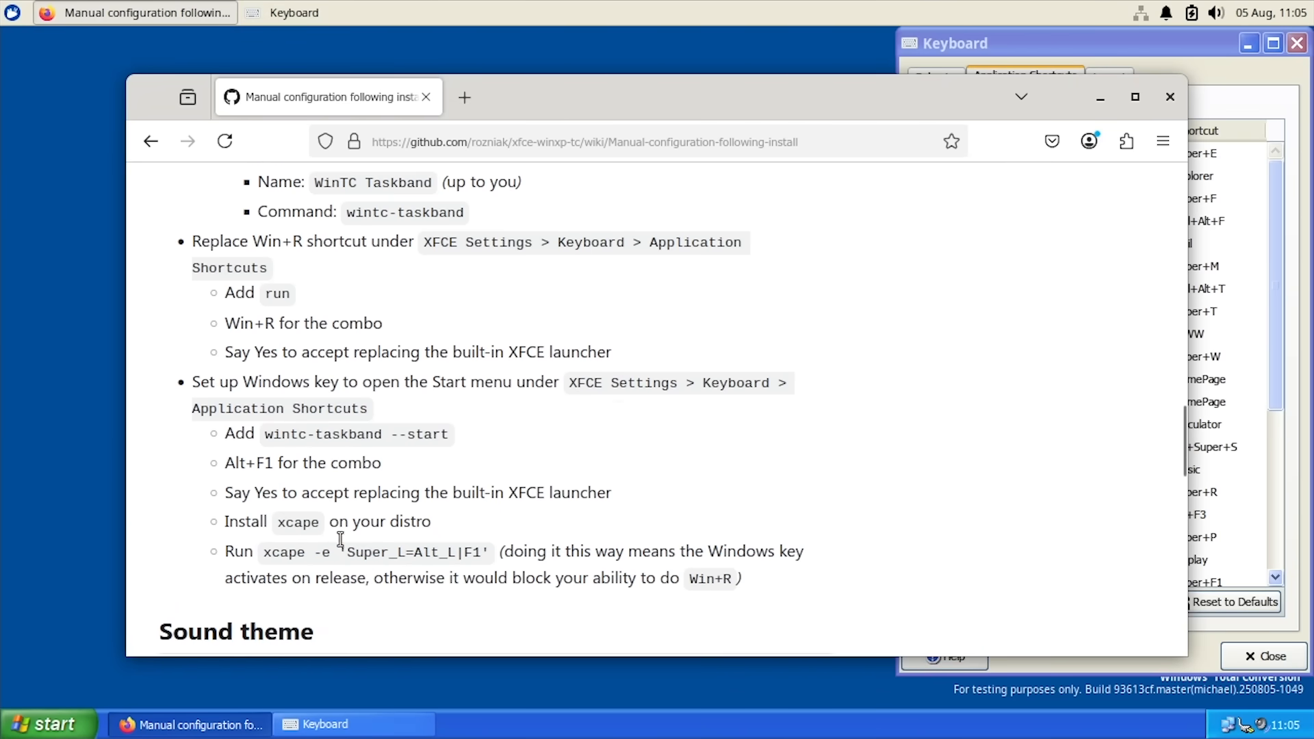
{"action": "scroll", "coordinate": [338, 553], "scroll_direction": "down", "scroll_amount": 1}
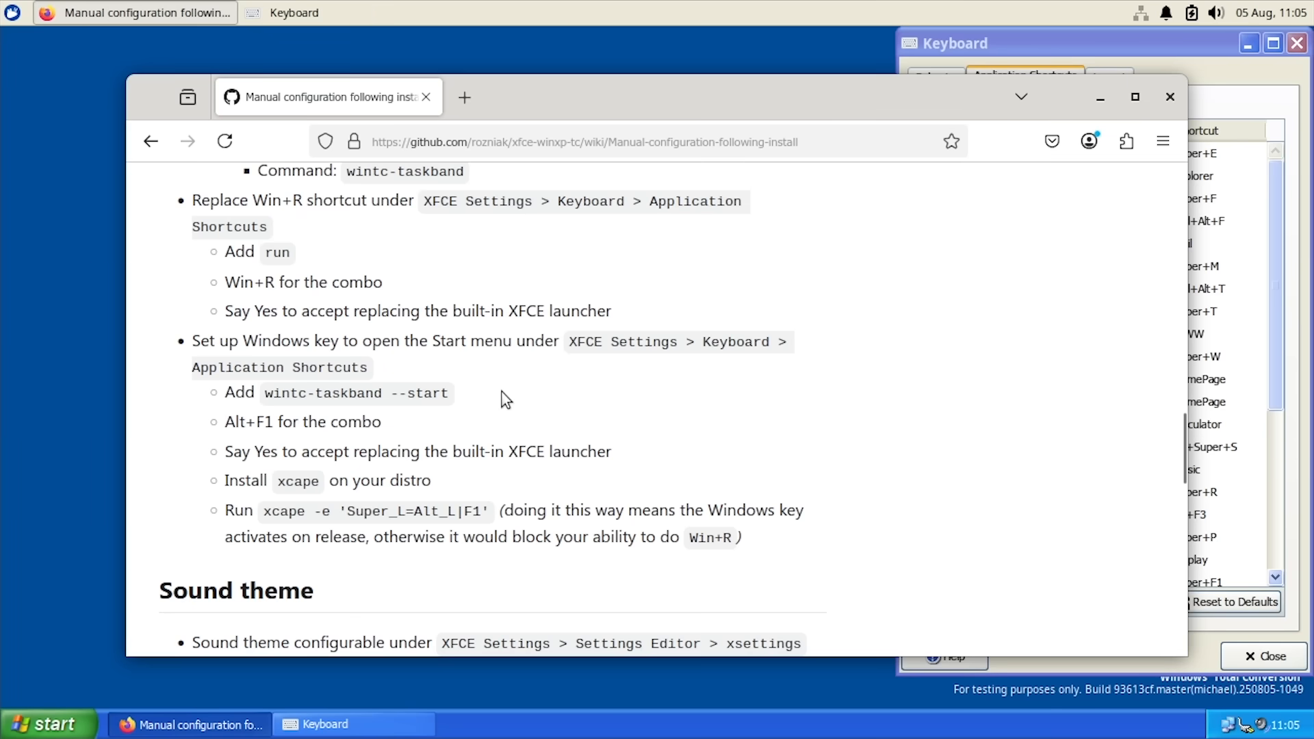
{"action": "key", "text": "super"}
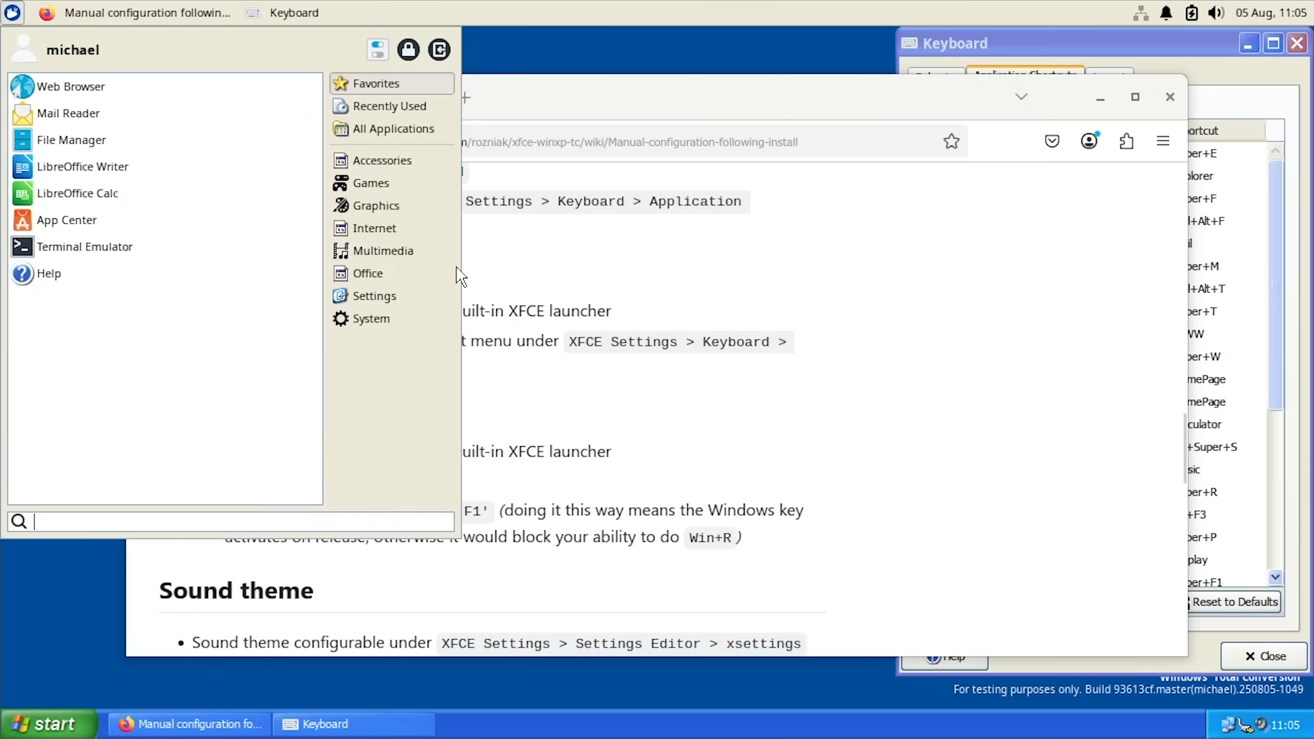
{"action": "key", "text": "super"}
{"action": "left_click_drag", "start_coordinate": [1002, 54], "coordinate": [921, 86]}
{"action": "left_click", "coordinate": [865, 633]}
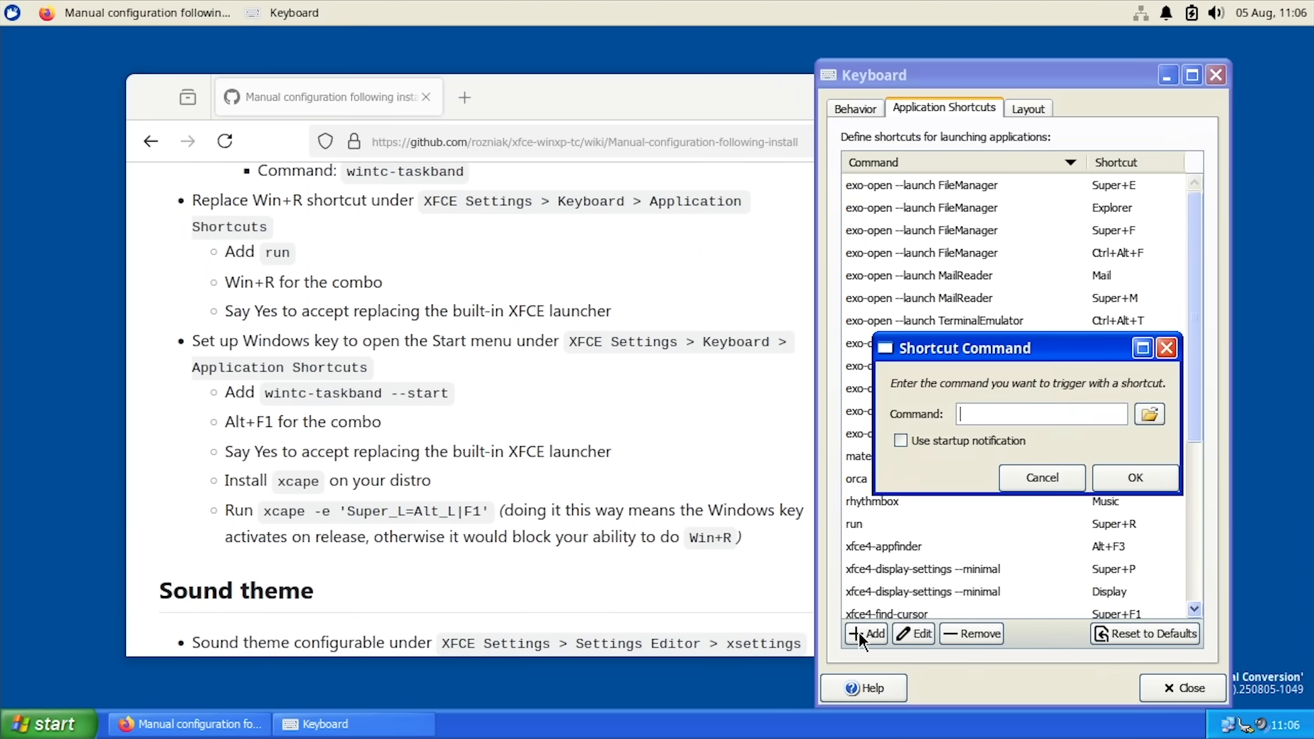
Step: Paste wintc-taskband --start from the wiki as the command and give it Alt+F1, replacing the menu popup
{"action": "left_click", "coordinate": [334, 421]}
{"action": "left_click_drag", "start_coordinate": [265, 395], "coordinate": [452, 403]}
{"action": "key", "text": "ctrl+c"}
{"action": "left_click", "coordinate": [326, 724]}
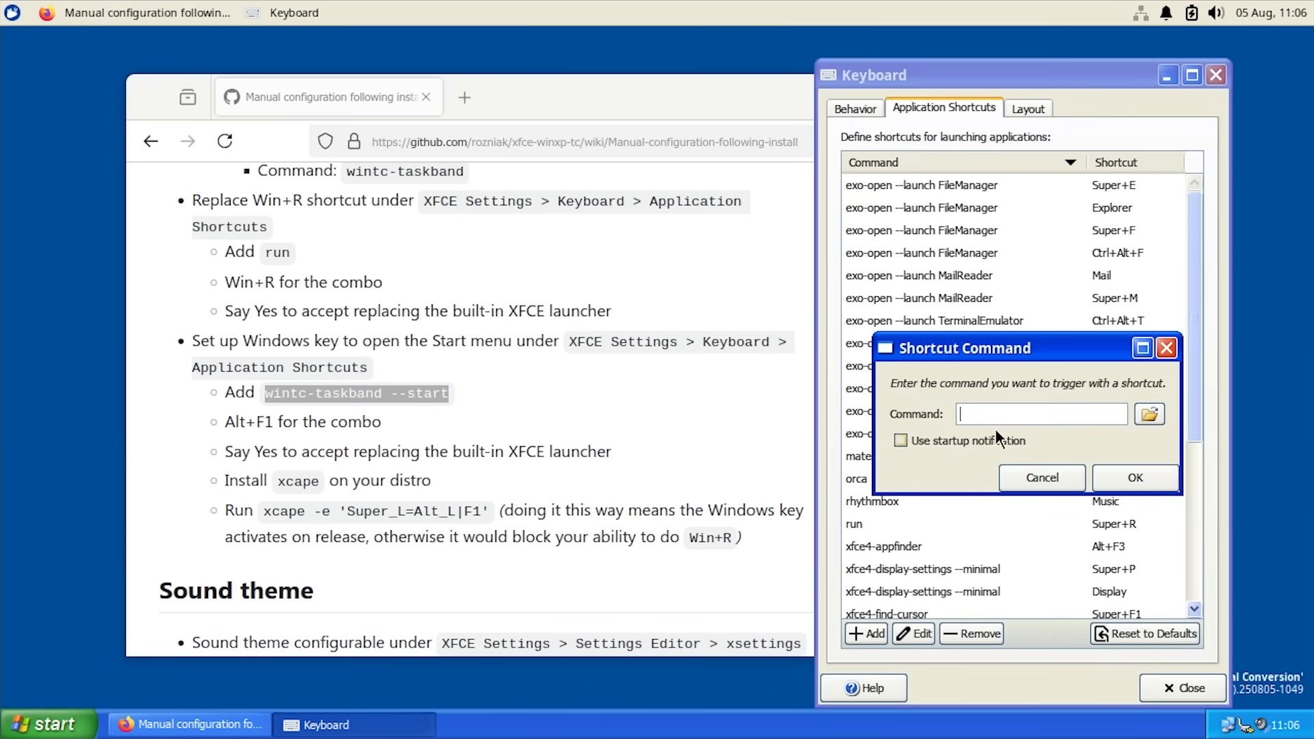
{"action": "left_click", "coordinate": [1037, 414]}
{"action": "key", "text": "ctrl+v"}
{"action": "left_click", "coordinate": [1136, 477]}
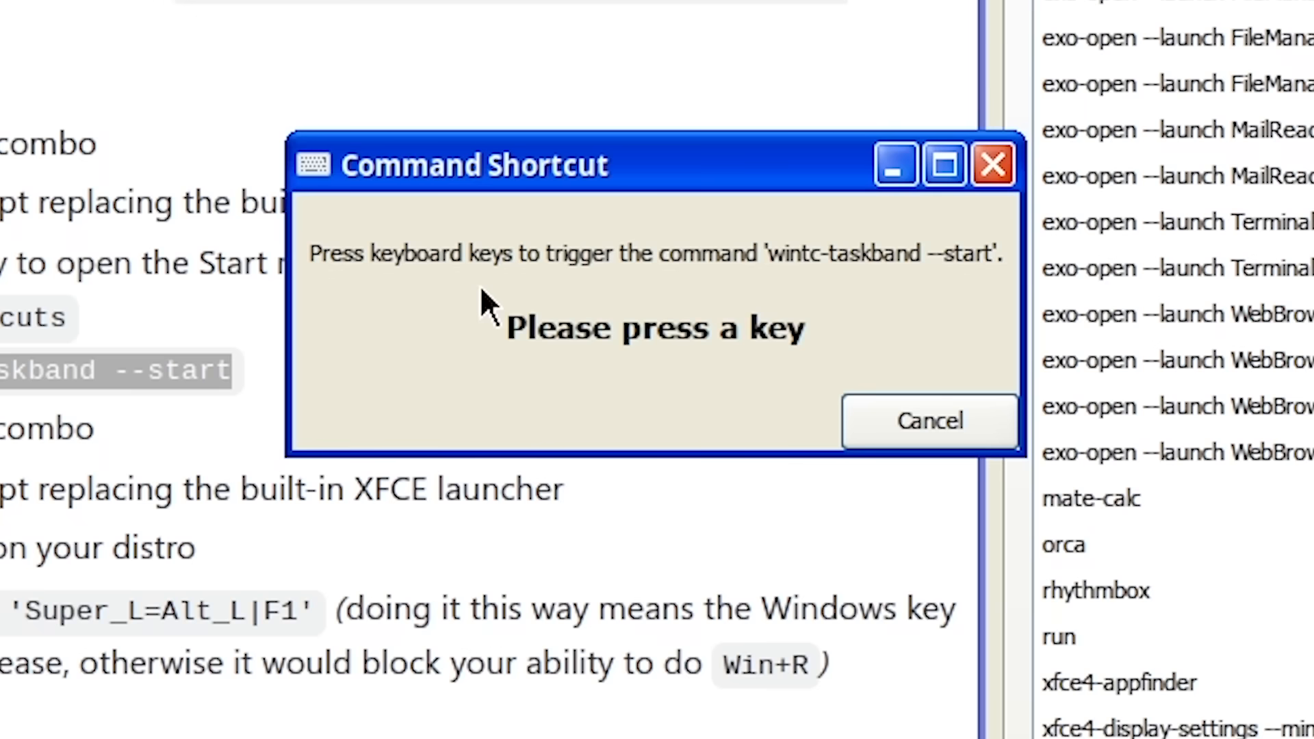
{"action": "key", "text": "alt+F1"}
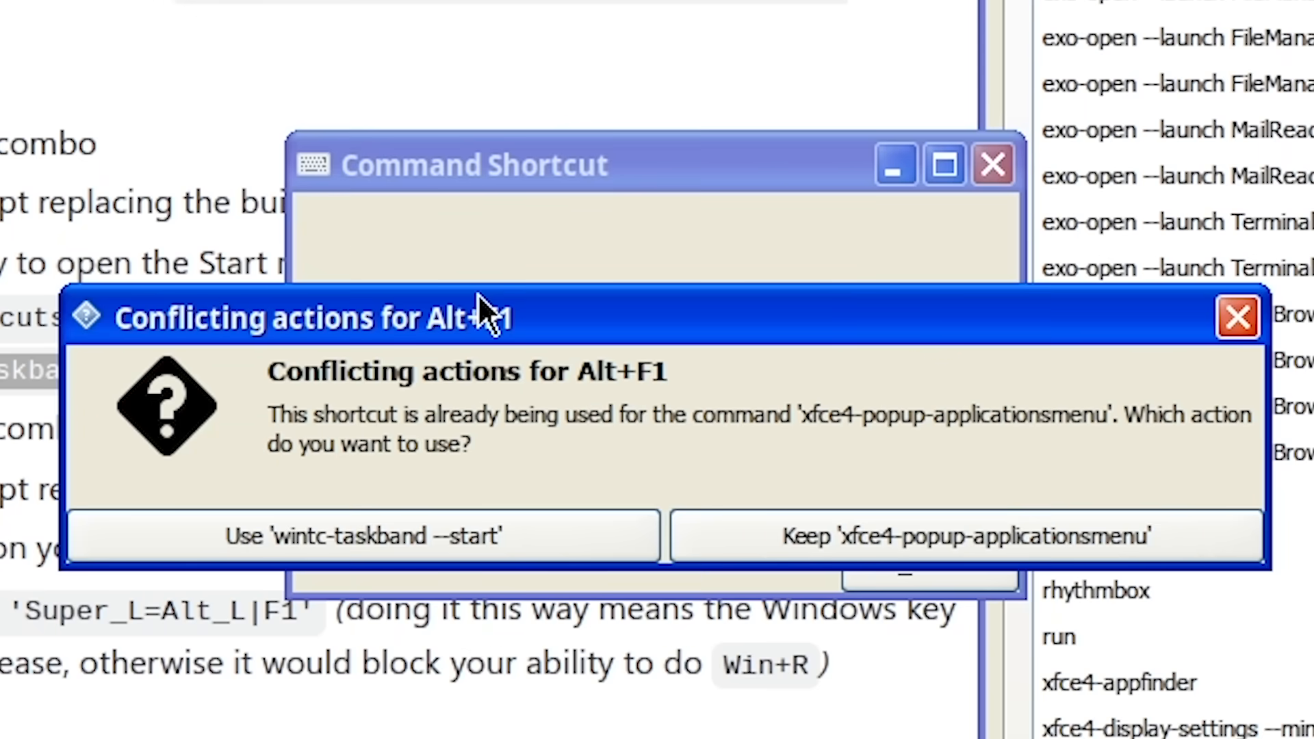
{"action": "left_click", "coordinate": [358, 554]}
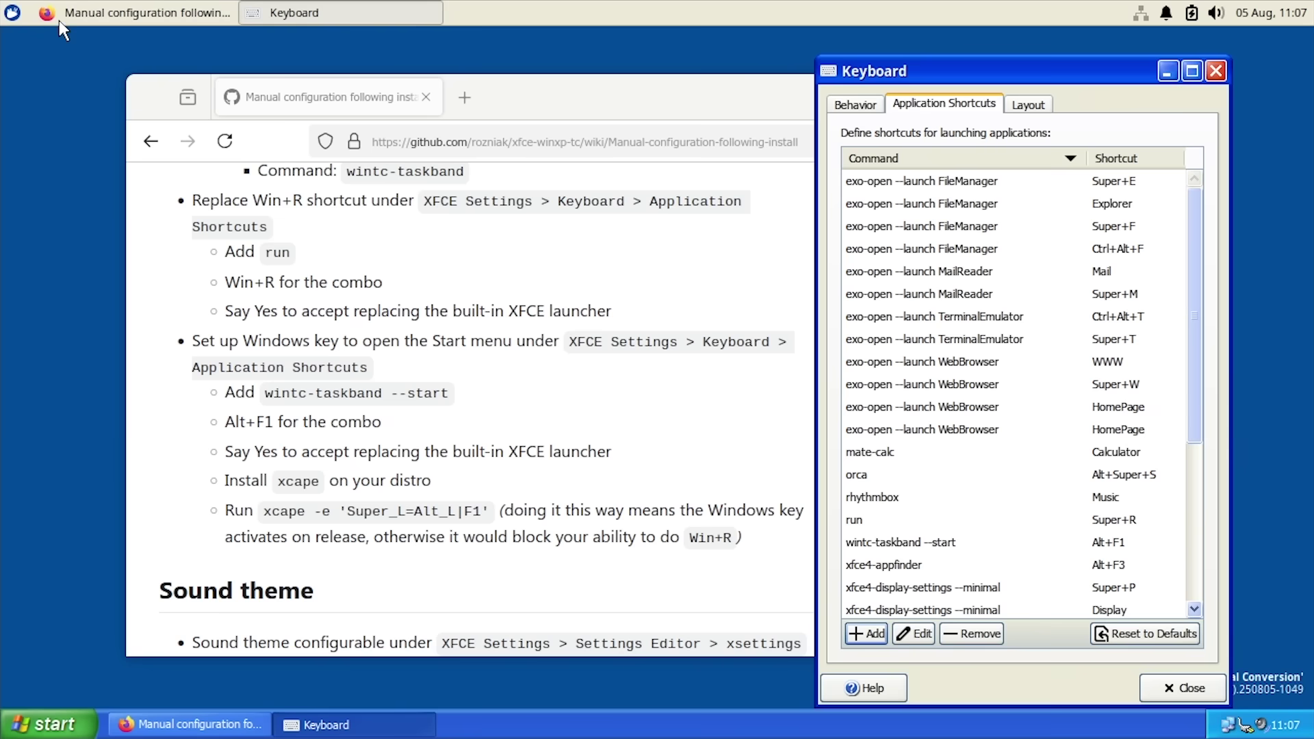
Step: In a terminal, paste and run the wiki's xcape -e 'Super_L=Alt_L|F1' remap command
{"action": "left_click", "coordinate": [13, 12]}
{"action": "left_click", "coordinate": [81, 250]}
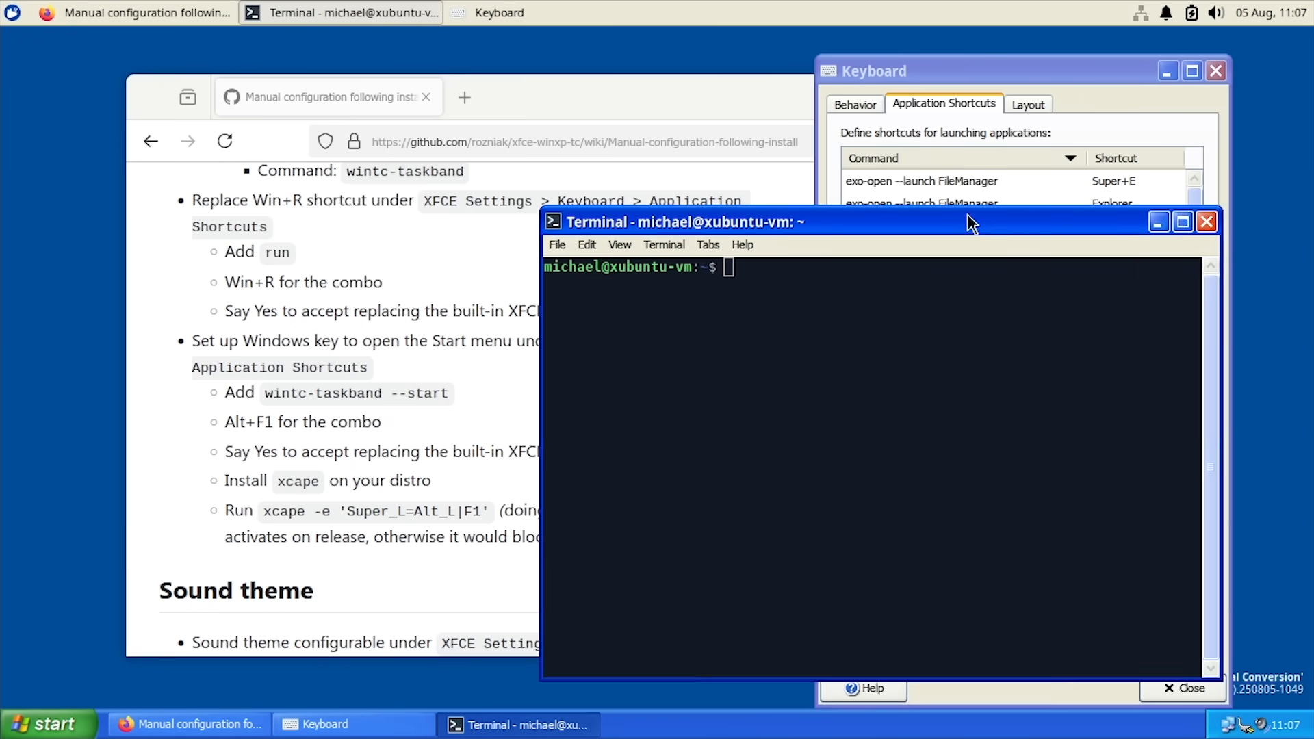
{"action": "left_click_drag", "start_coordinate": [329, 248], "coordinate": [956, 118]}
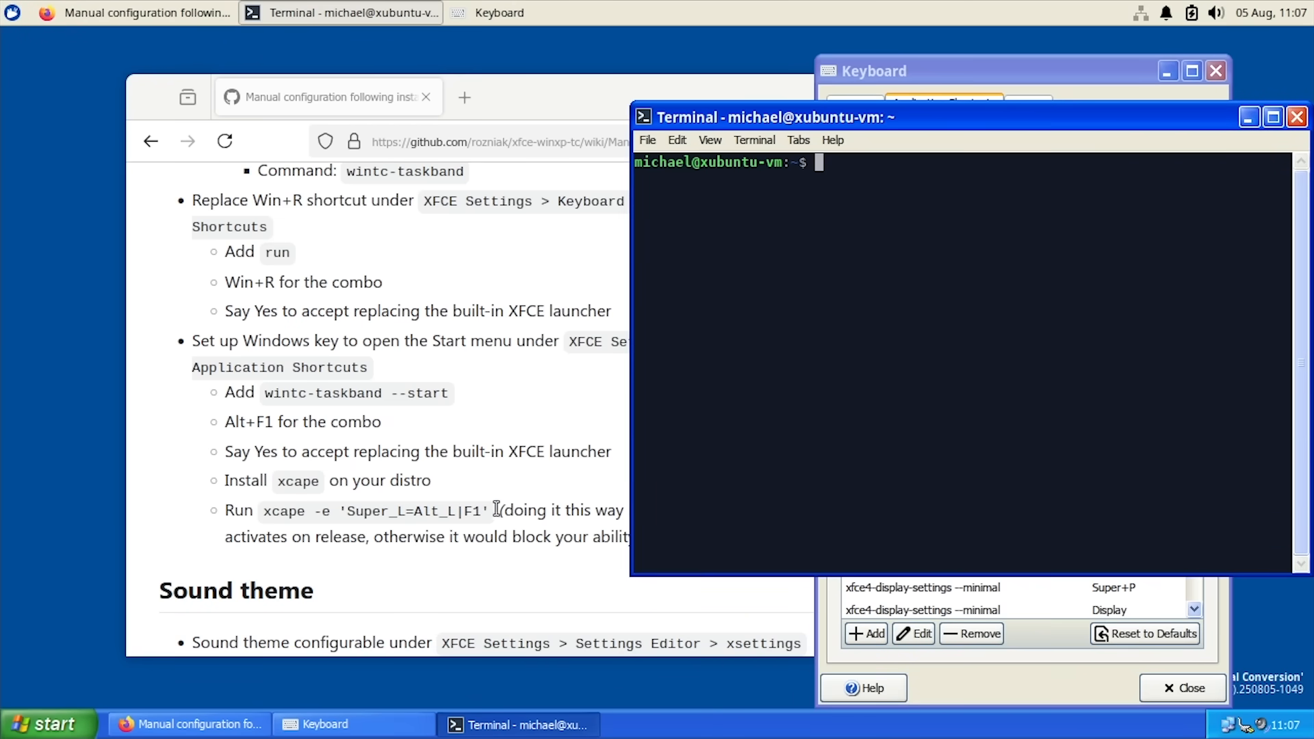
{"action": "left_click_drag", "start_coordinate": [489, 510], "coordinate": [264, 512]}
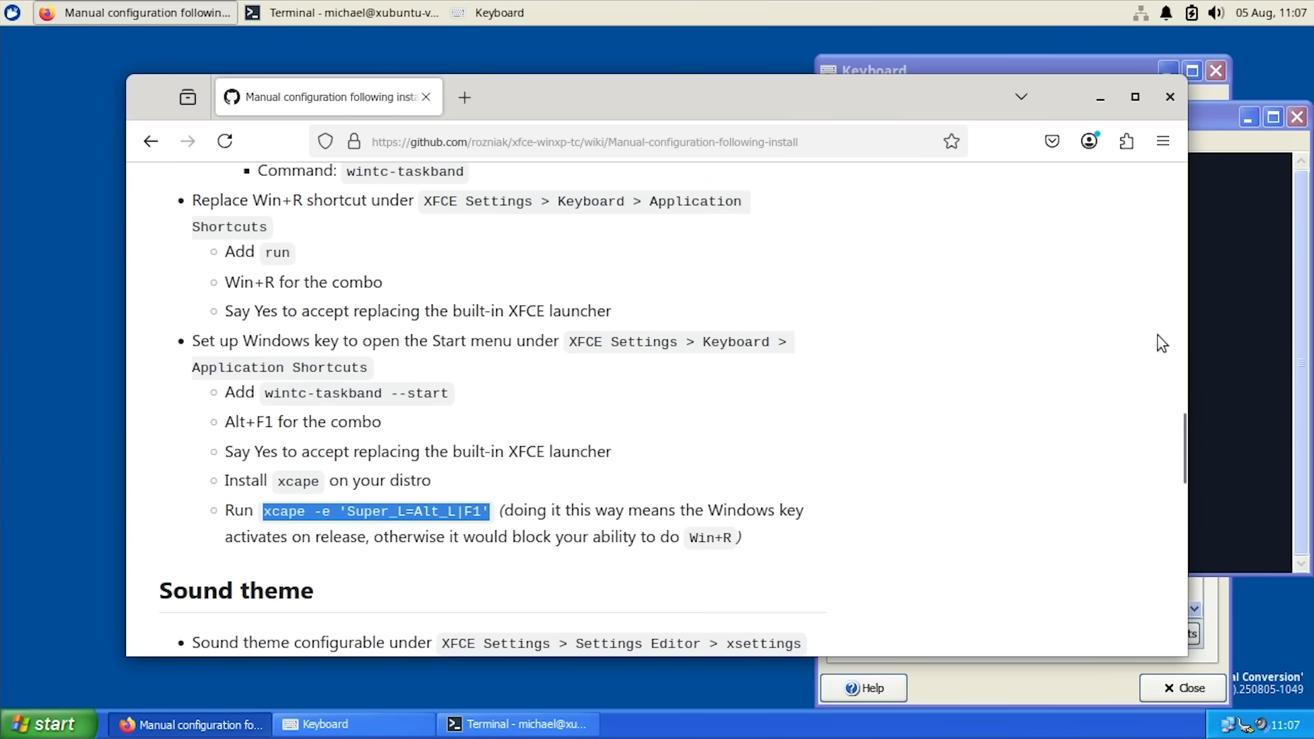
{"action": "left_click", "coordinate": [1227, 315]}
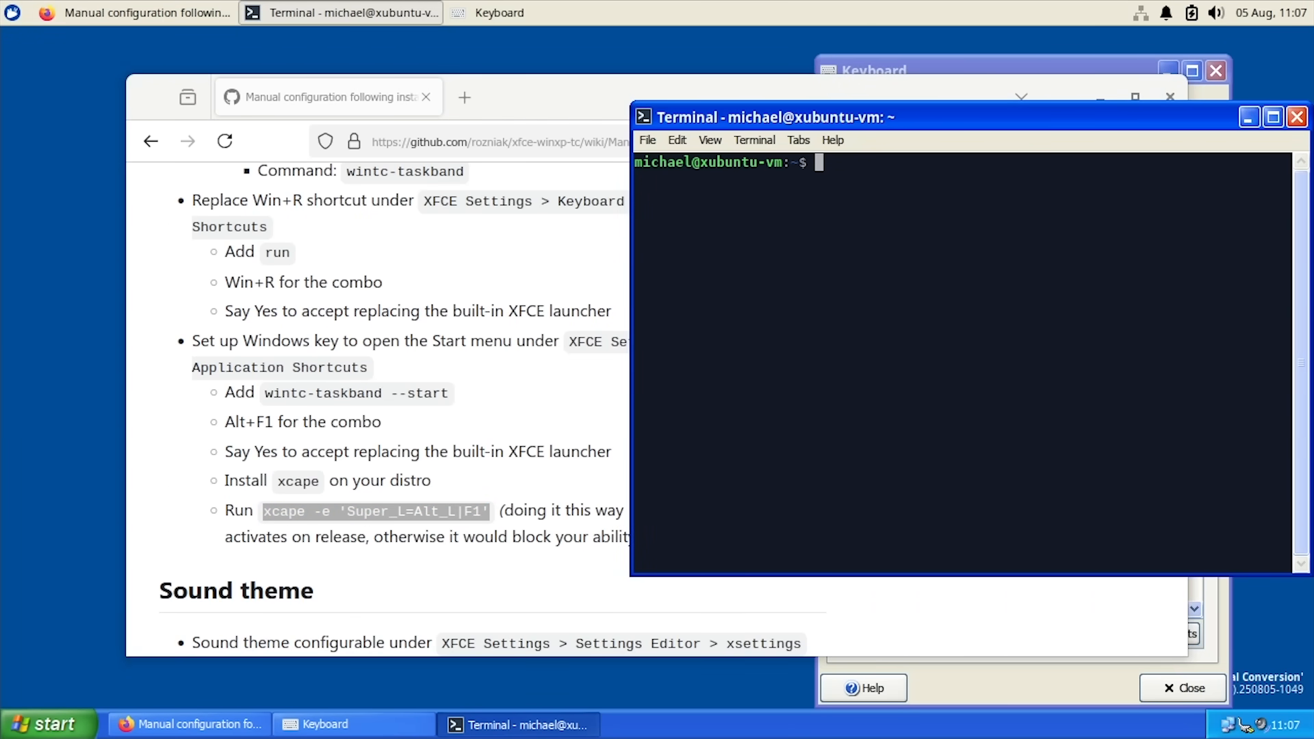
{"action": "right_click", "coordinate": [853, 180]}
{"action": "left_click", "coordinate": [980, 330]}
{"action": "key", "text": "Return"}
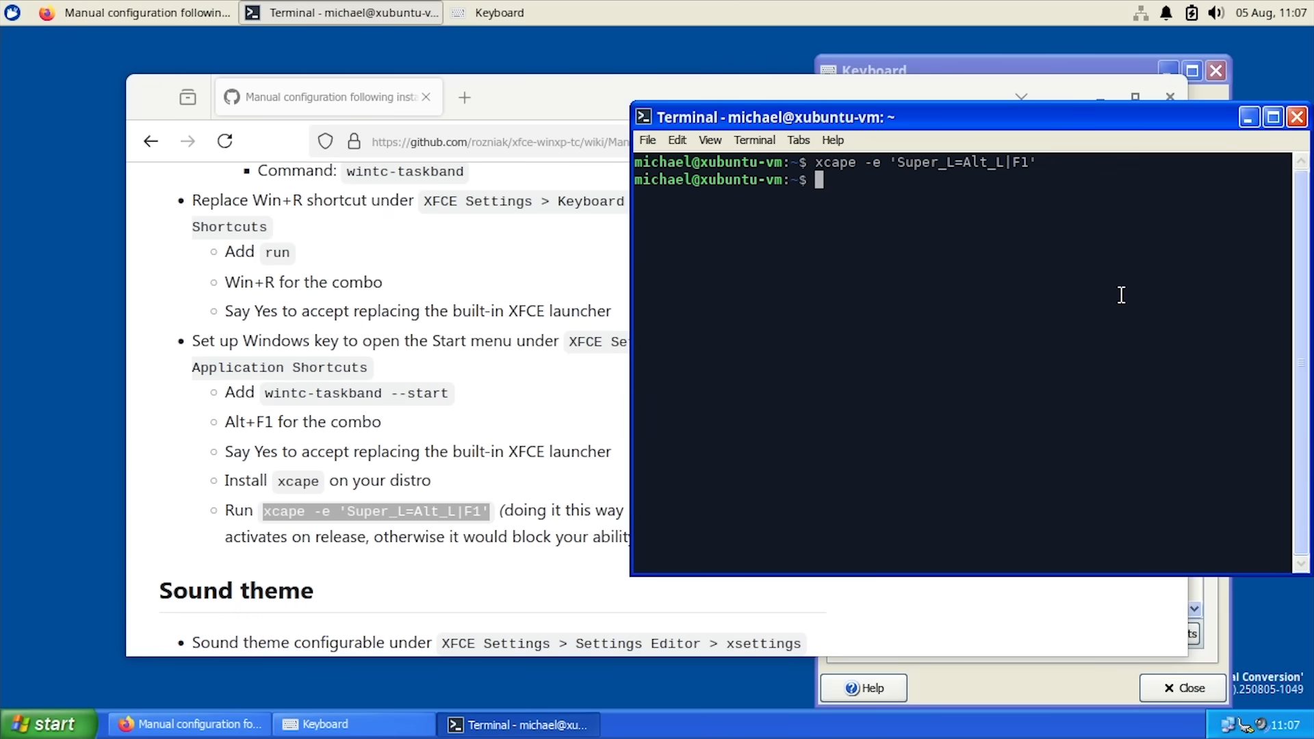
Step: Confirm the Windows key now opens and closes the XP Start menu
{"action": "key", "text": "super"}
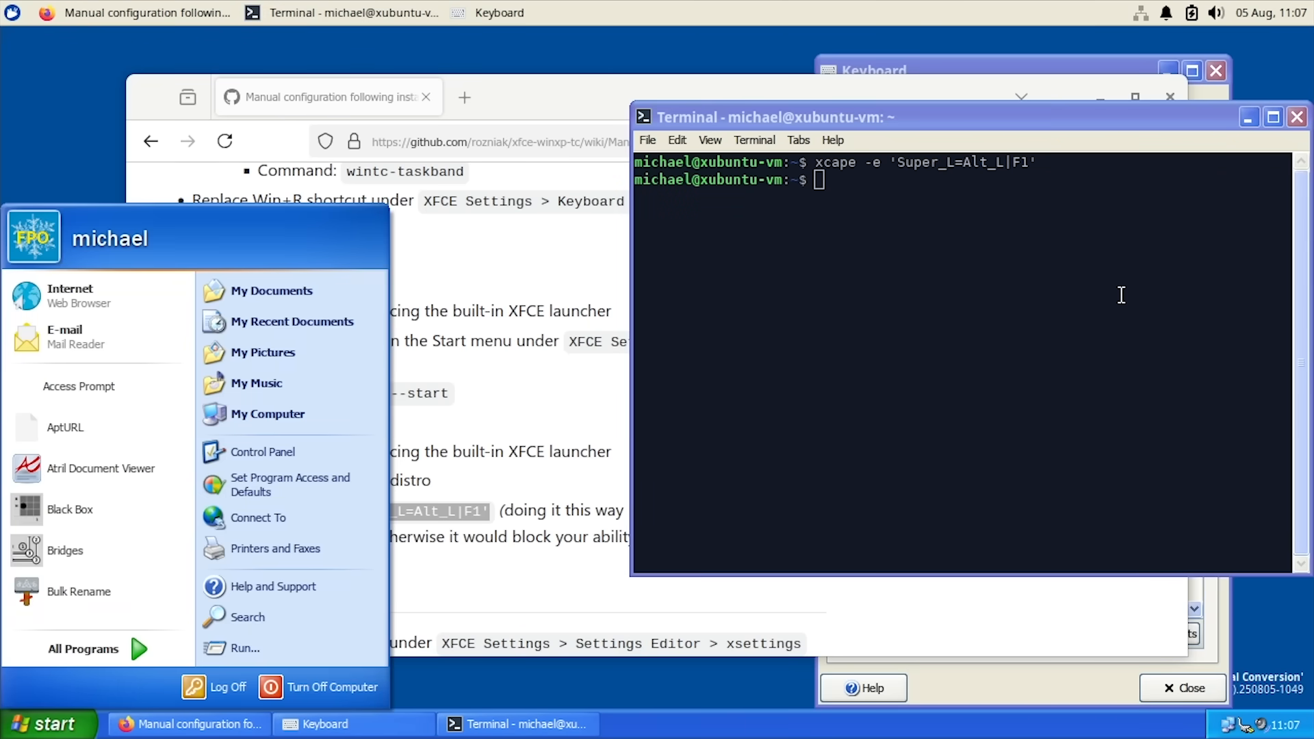
{"action": "key", "text": "super"}
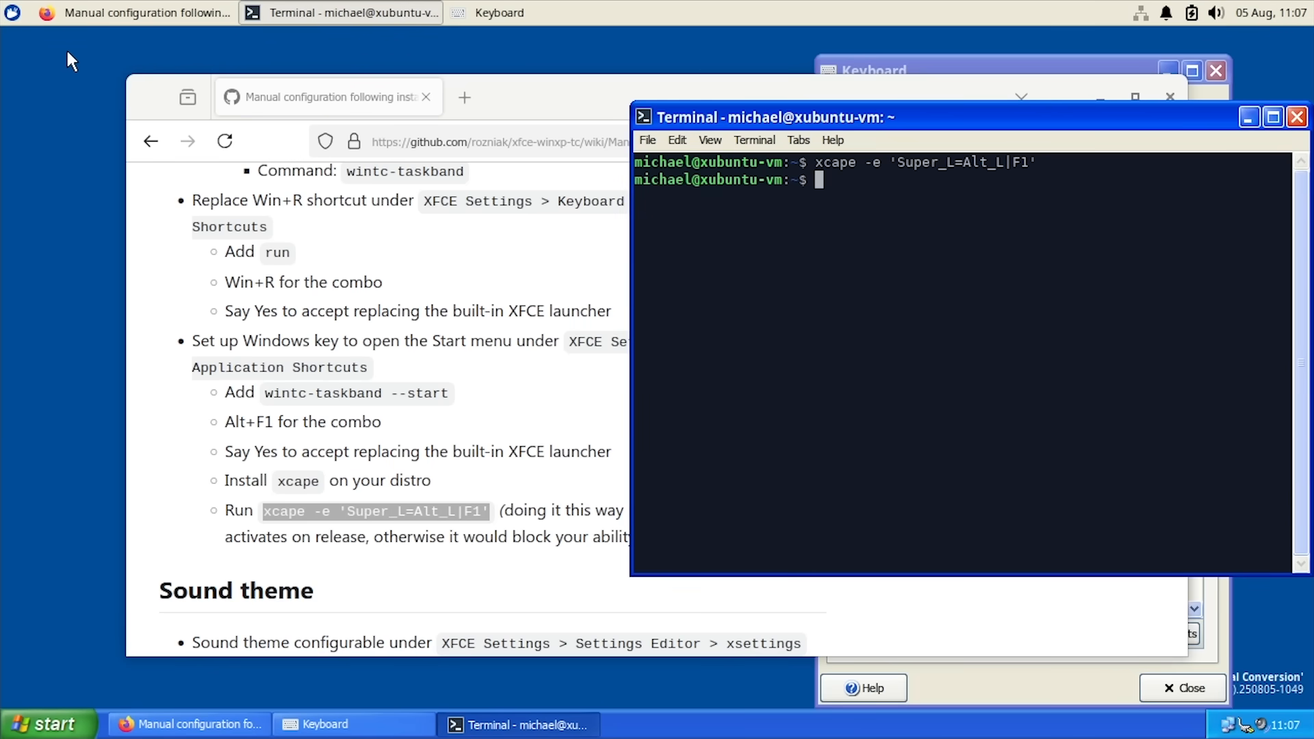
{"action": "key", "text": "super"}
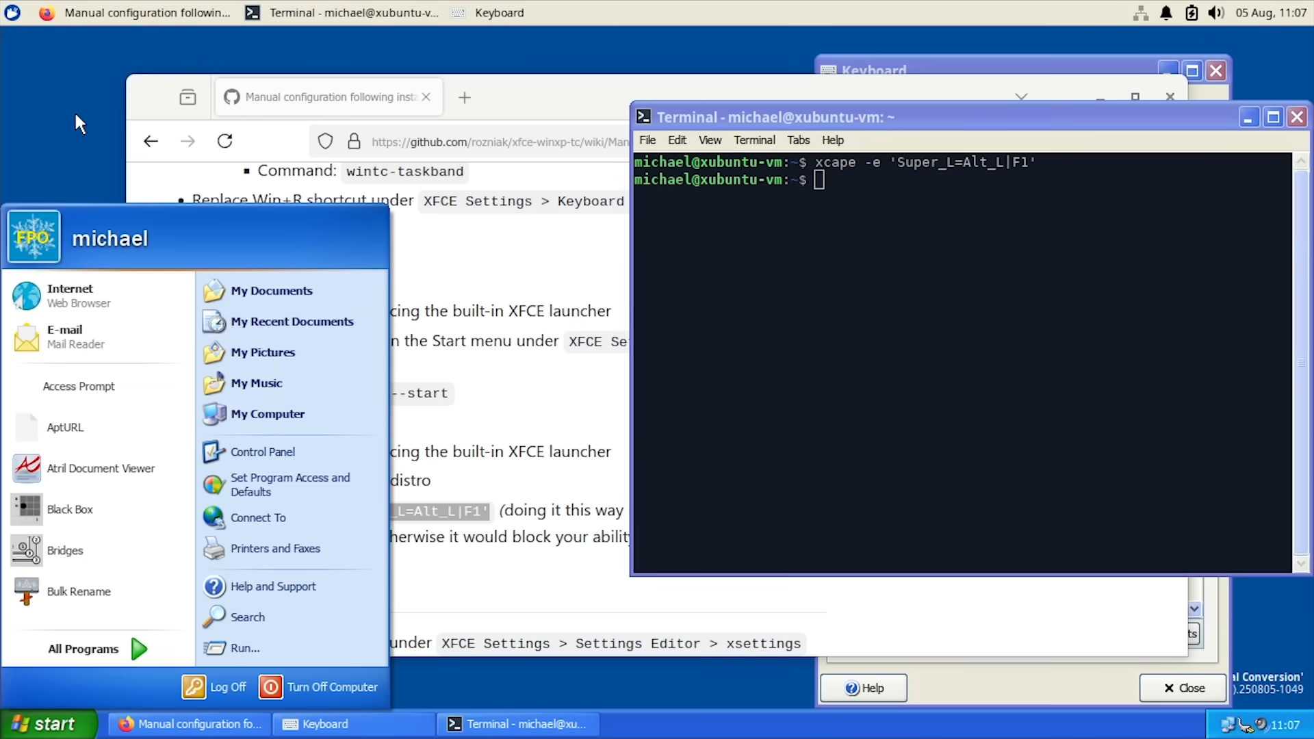
{"action": "key", "text": "super"}
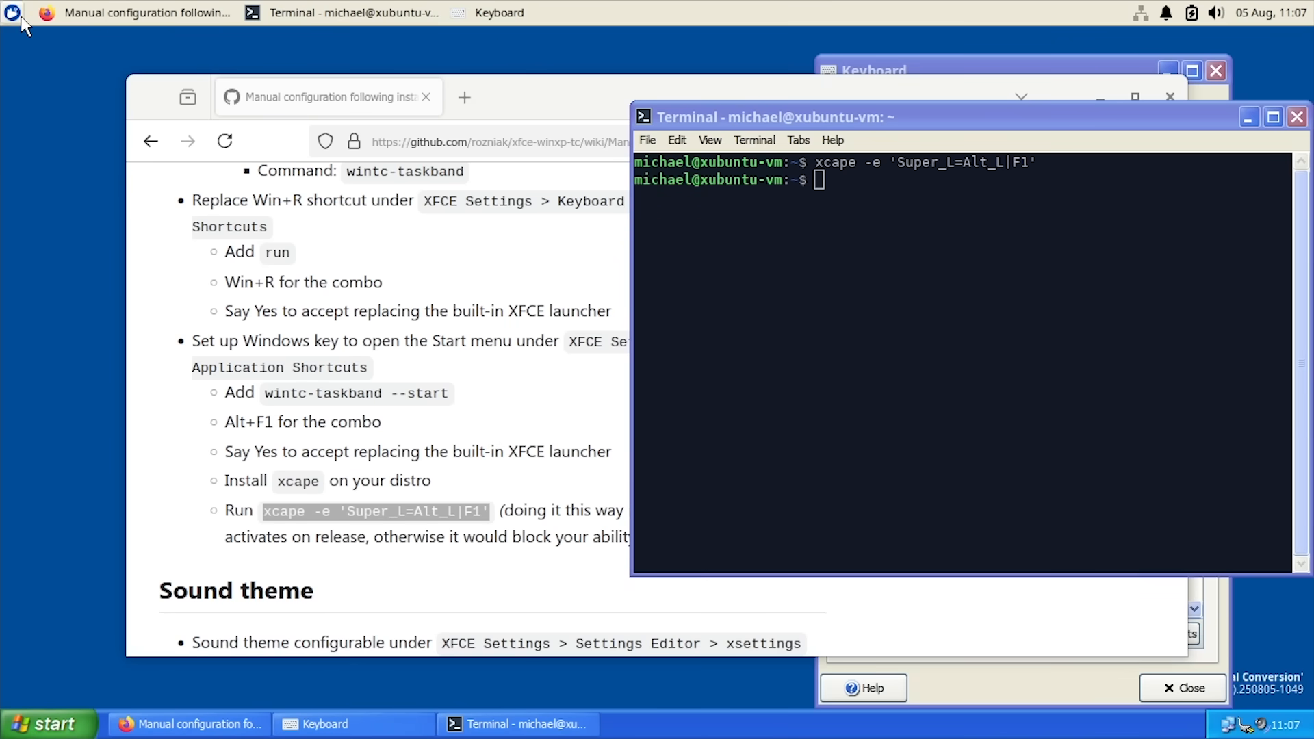
Step: Close the terminal and return to the wiki page at its Sound theme section
{"action": "left_click_drag", "start_coordinate": [970, 119], "coordinate": [720, 103]}
{"action": "key", "text": "ctrl+shift+q"}
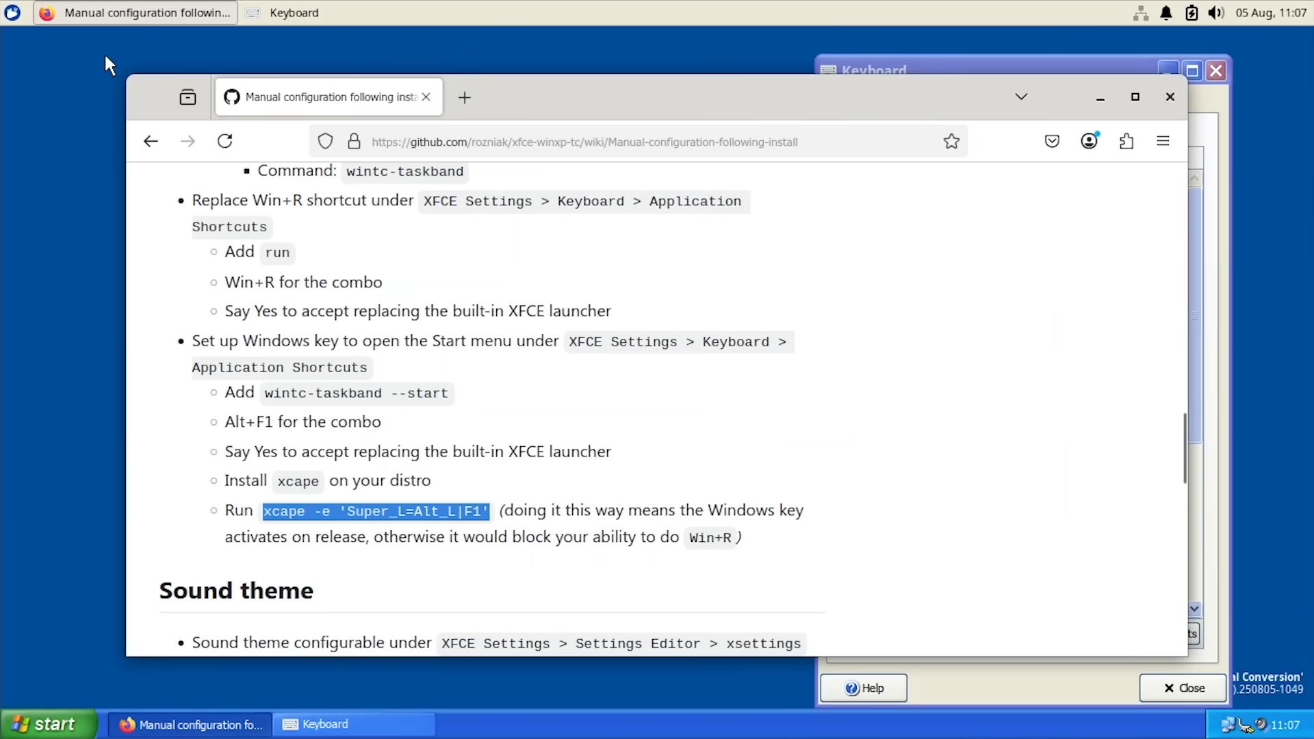
{"action": "left_click", "coordinate": [808, 444]}
{"action": "scroll", "coordinate": [807, 444], "scroll_direction": "down", "scroll_amount": 4}
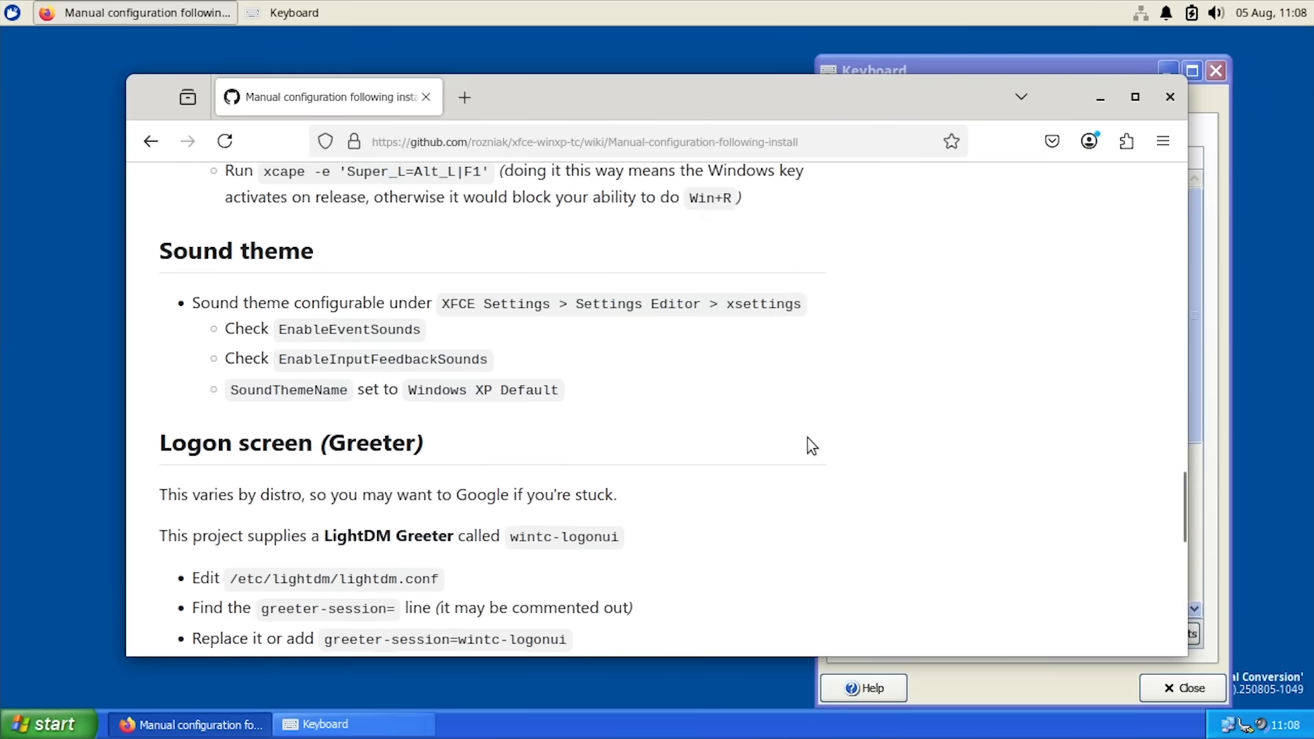
{"action": "scroll", "coordinate": [808, 444], "scroll_direction": "up", "scroll_amount": 1}
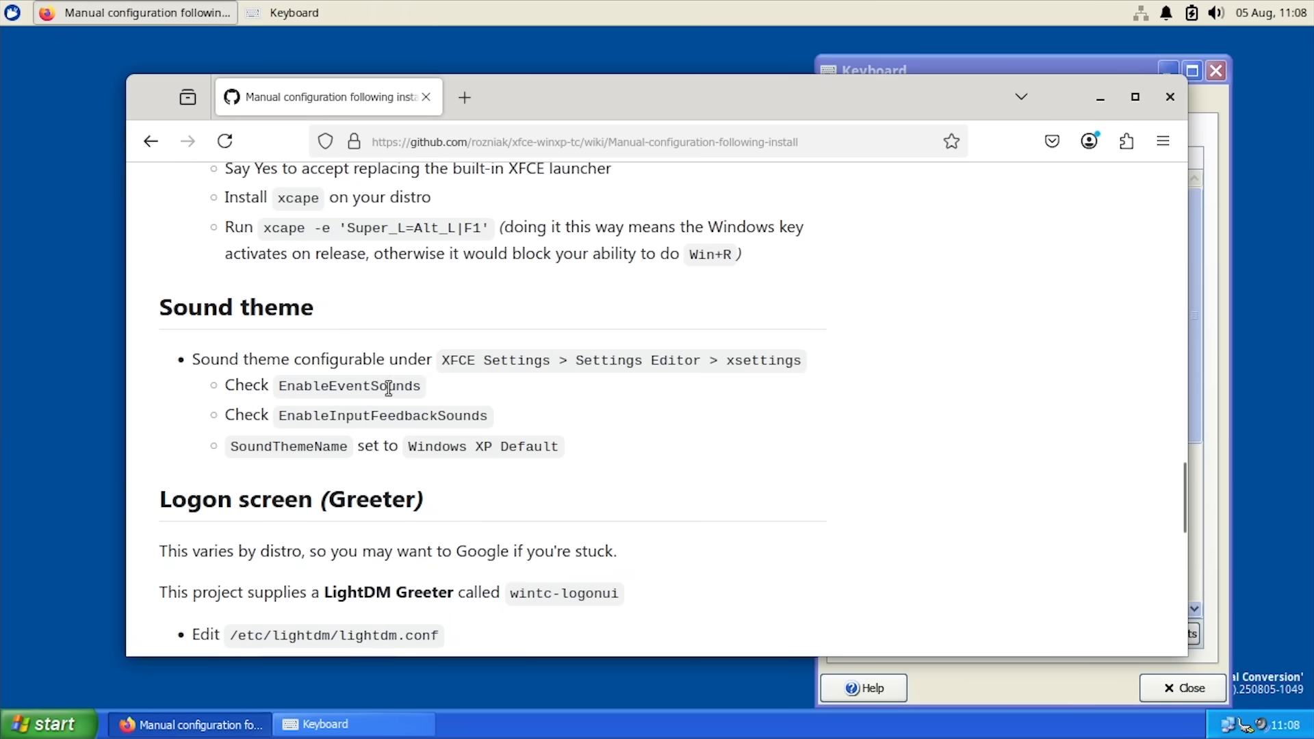
Step: In Settings Editor's xsettings channel, set EnableEventSounds and EnableInputFeedbackSounds to TRUE
{"action": "left_click", "coordinate": [13, 13]}
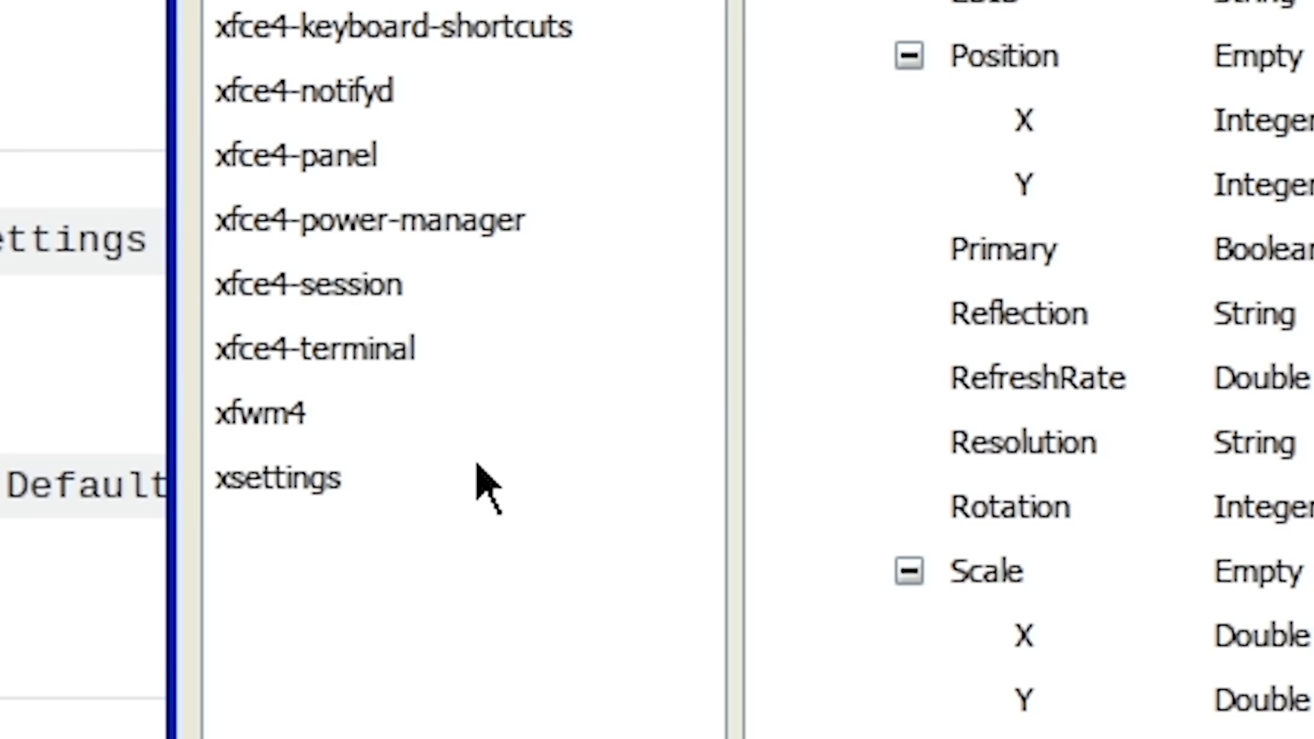
{"action": "left_click", "coordinate": [298, 481]}
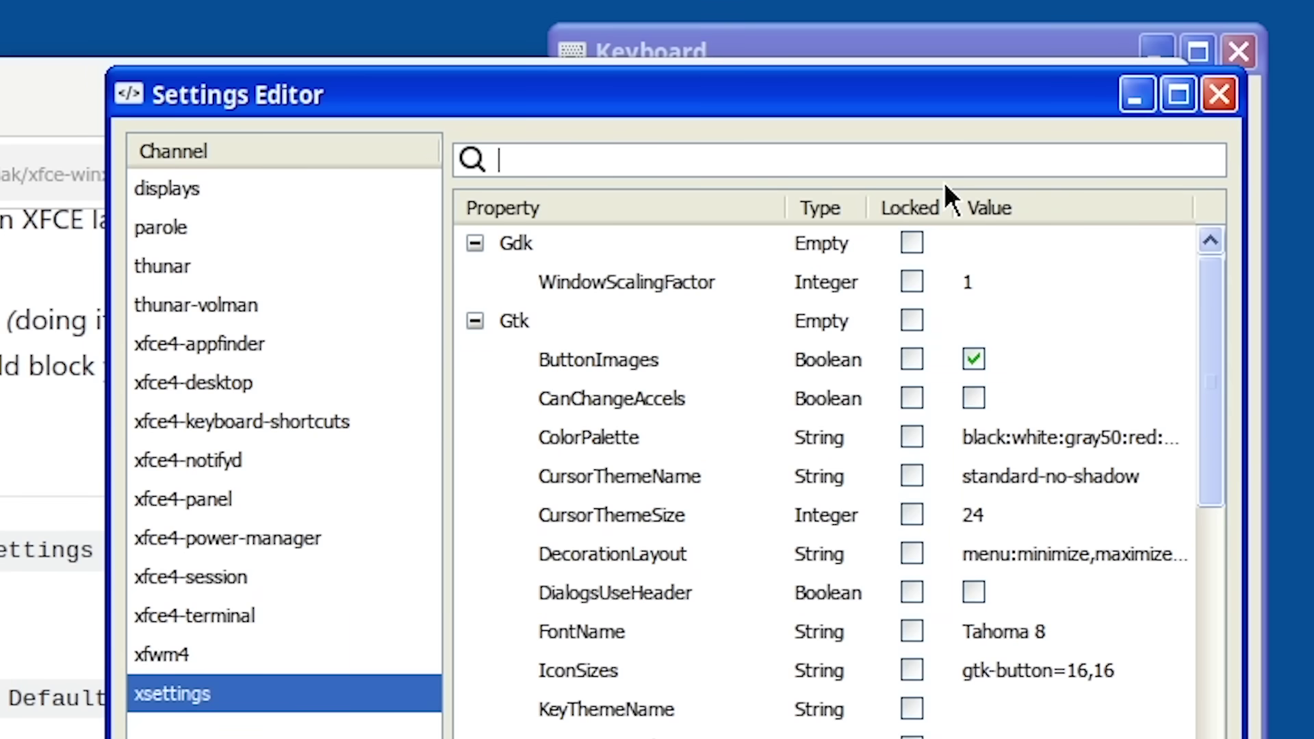
{"action": "type", "text": "enab"}
{"action": "double_click", "coordinate": [673, 285]}
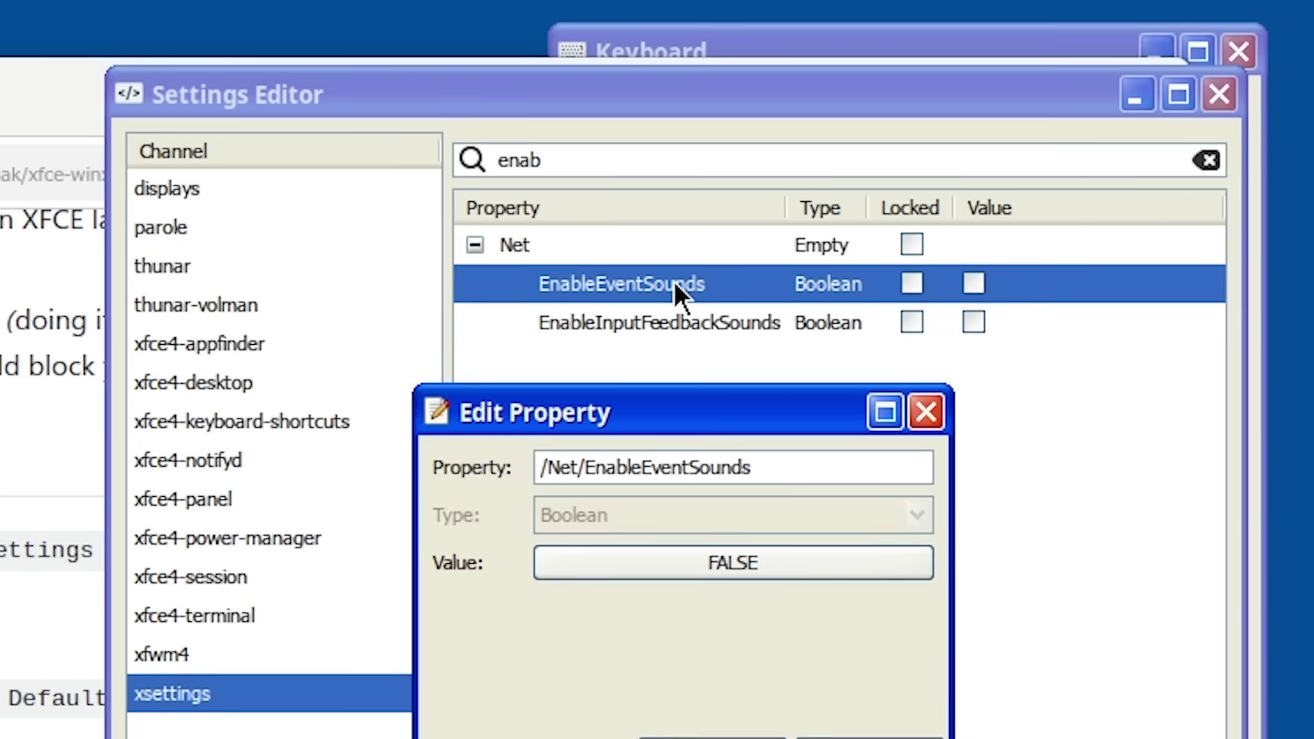
{"action": "left_click", "coordinate": [745, 571]}
{"action": "key", "text": "Return"}
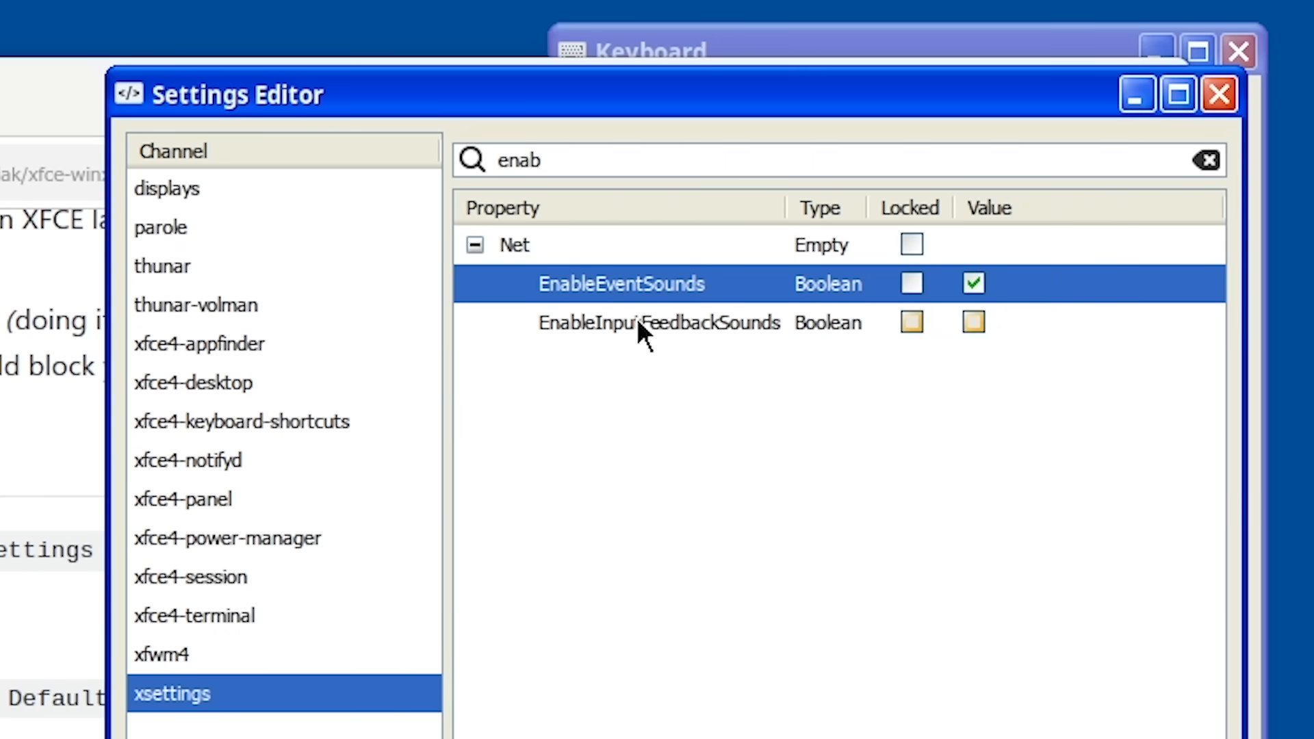
{"action": "double_click", "coordinate": [610, 323]}
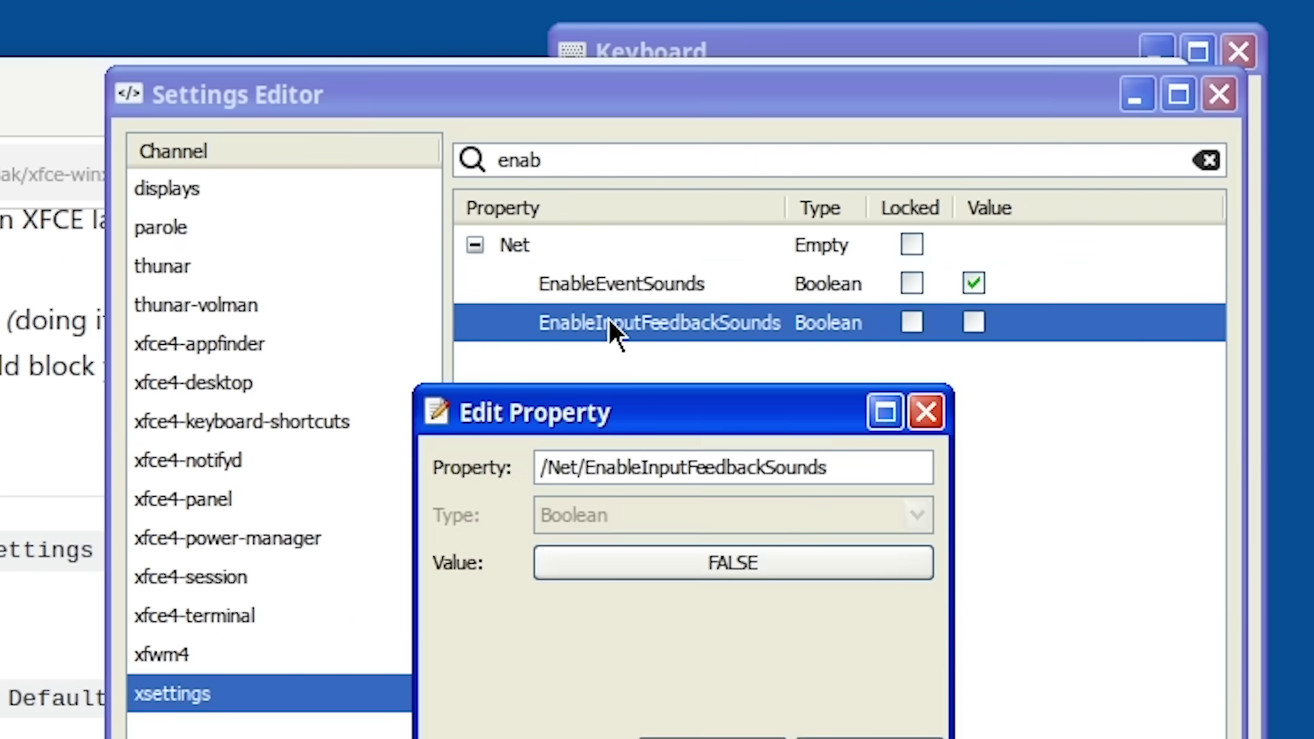
{"action": "left_click", "coordinate": [814, 564]}
{"action": "key", "text": "Return"}
Step: Check the wiki, then change SoundThemeName to 'Windows XP Default'
{"action": "key", "text": "alt+Tab"}
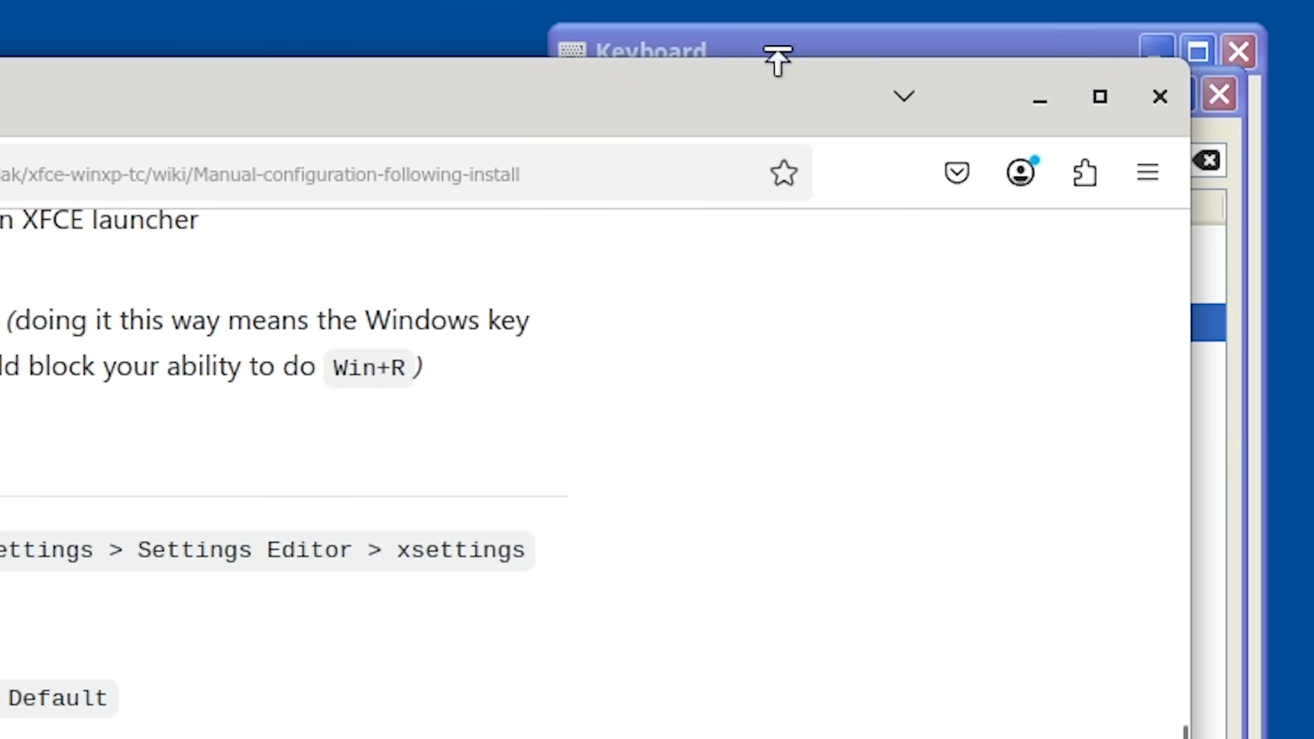
{"action": "key", "text": "alt+Tab"}
{"action": "type", "text": "sound"}
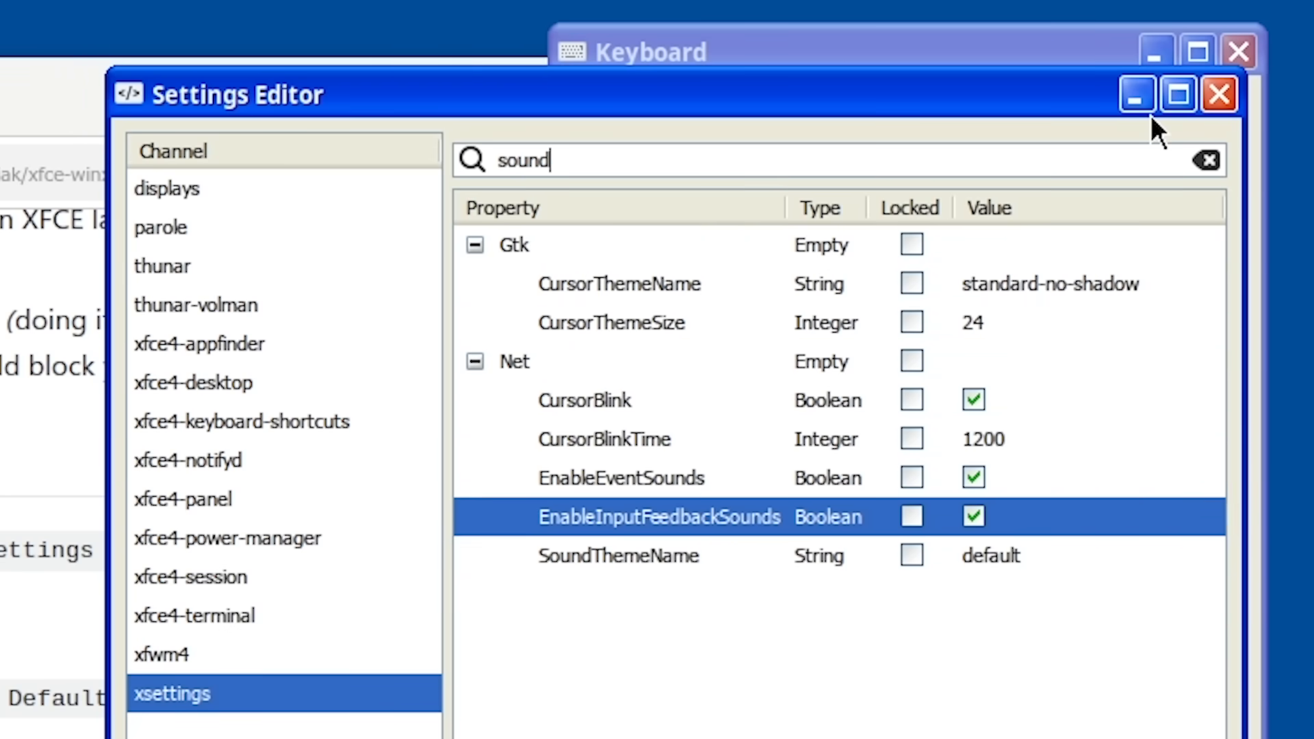
{"action": "type", "text": "t"}
{"action": "double_click", "coordinate": [905, 284]}
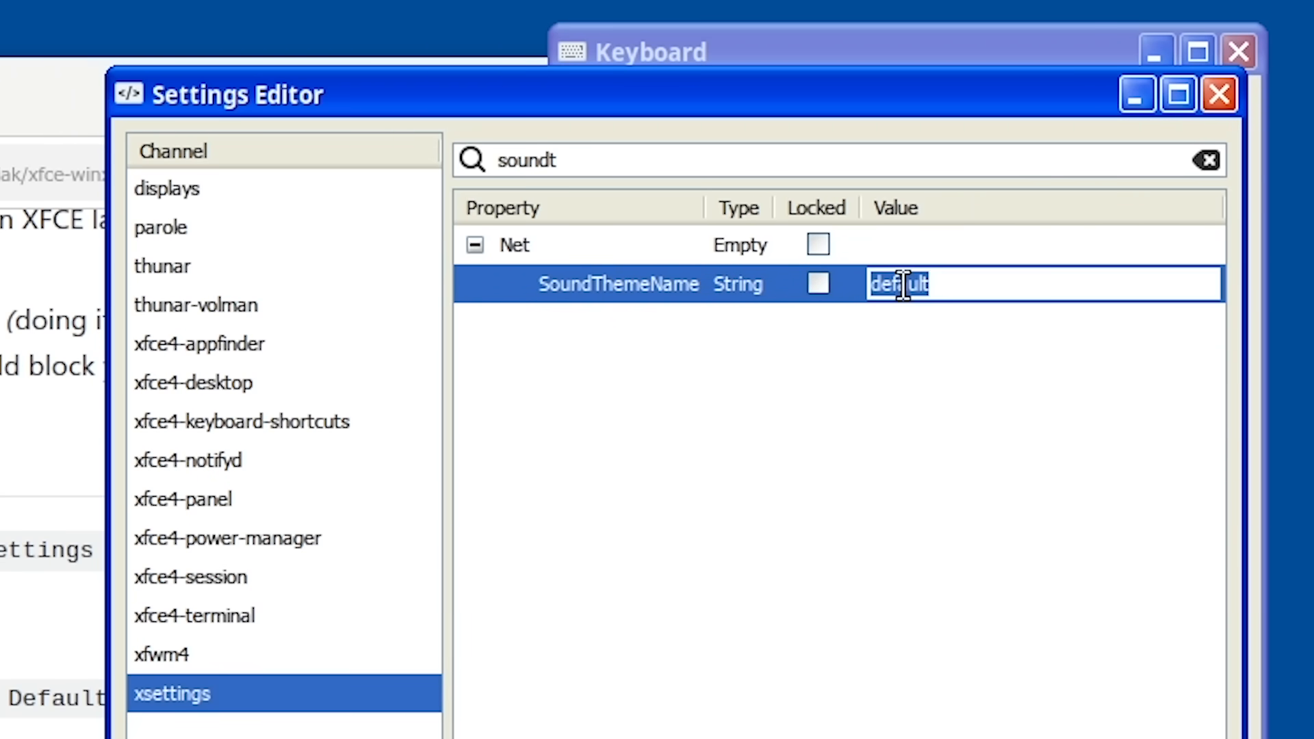
{"action": "type", "text": "Windows XP Default"}
{"action": "key", "text": "Return"}
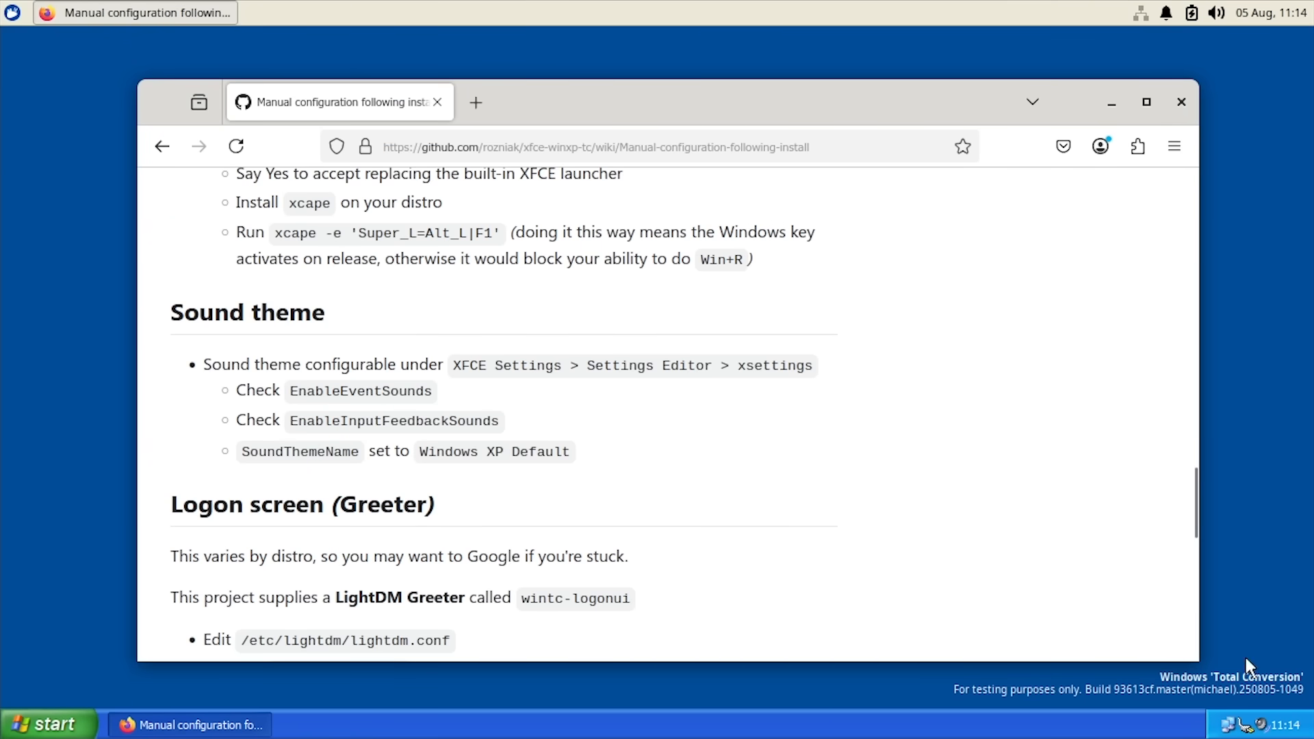
Step: Raise the system volume slightly from the tray and head to the menu for a terminal
{"action": "left_click", "coordinate": [1265, 725]}
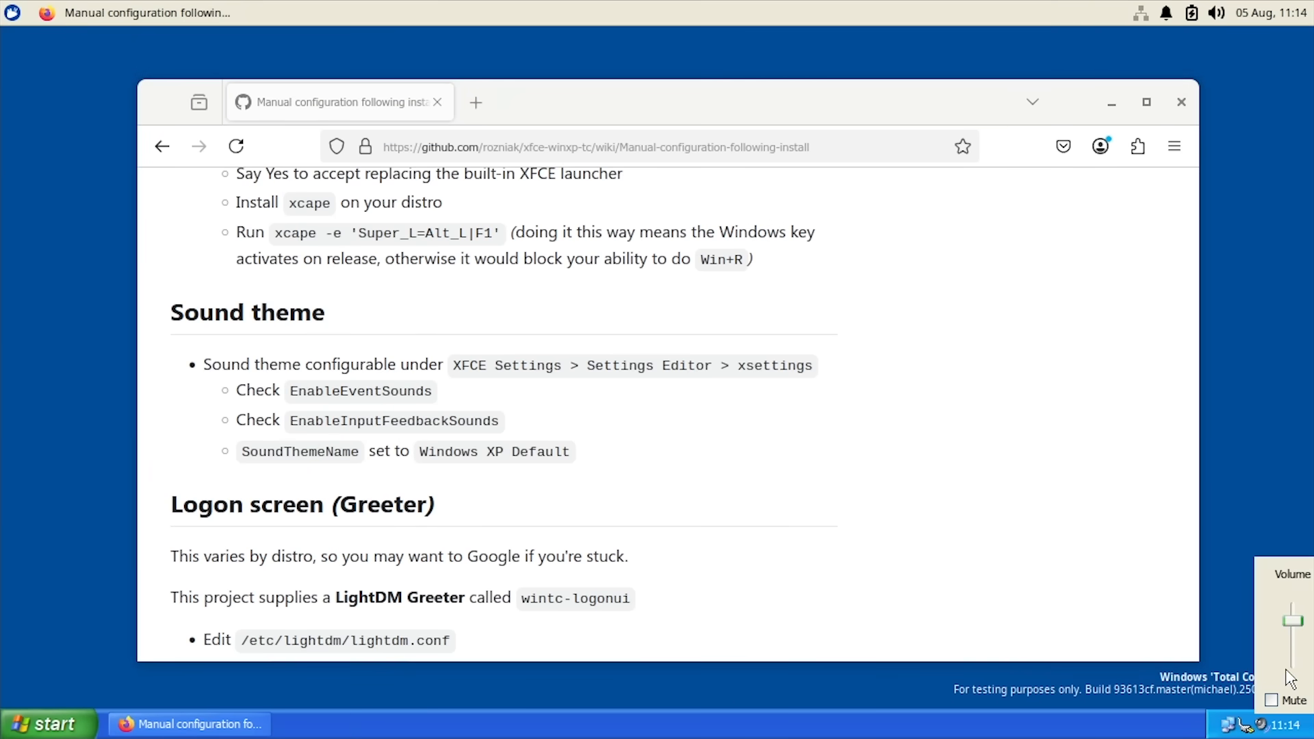
{"action": "left_click_drag", "start_coordinate": [1294, 626], "coordinate": [1293, 613]}
{"action": "left_click", "coordinate": [1086, 572]}
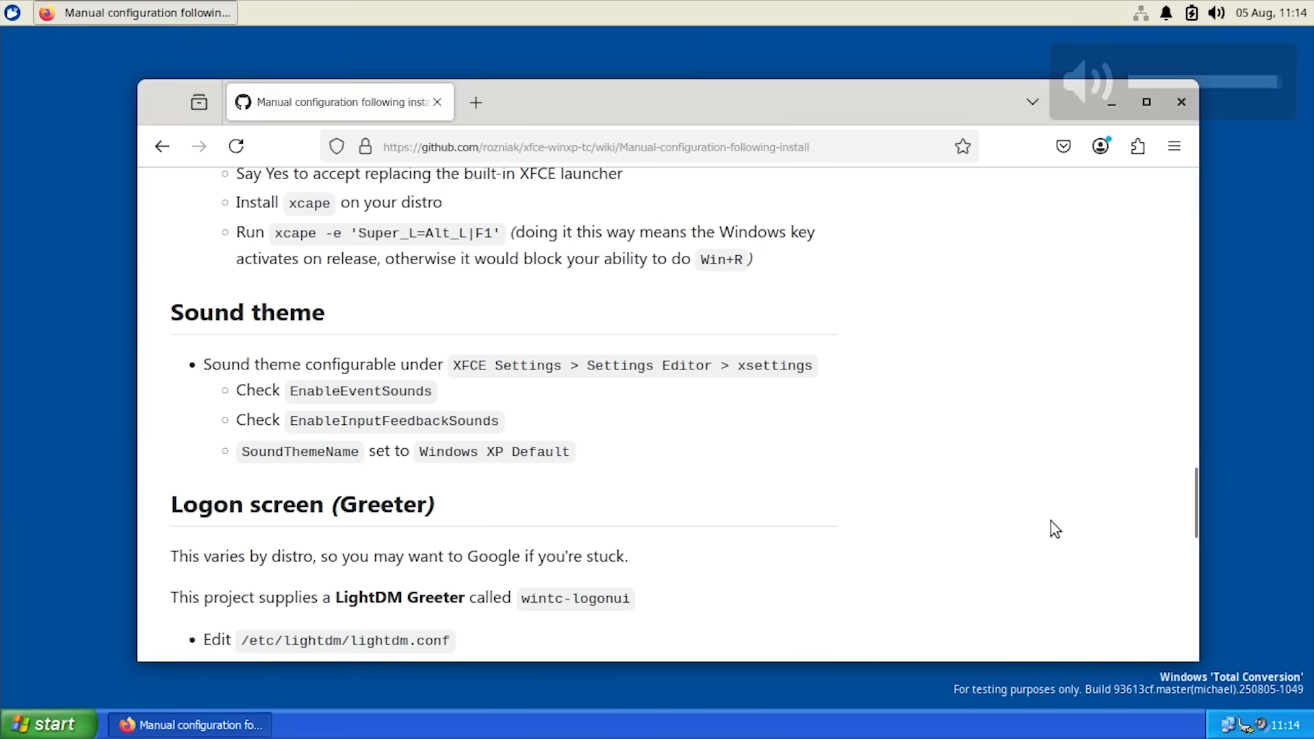
{"action": "scroll", "coordinate": [539, 393], "scroll_direction": "down", "scroll_amount": 3}
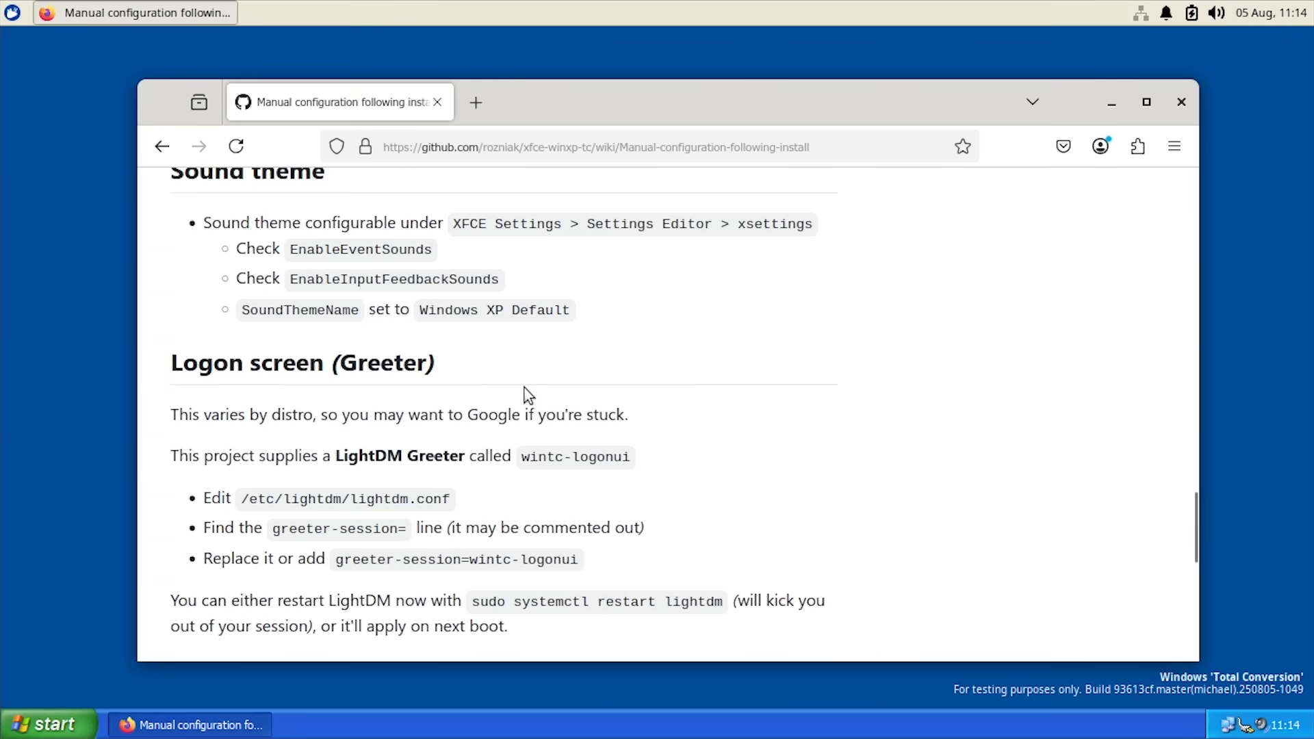
{"action": "scroll", "coordinate": [524, 390], "scroll_direction": "down", "scroll_amount": 2}
{"action": "left_click", "coordinate": [12, 12]}
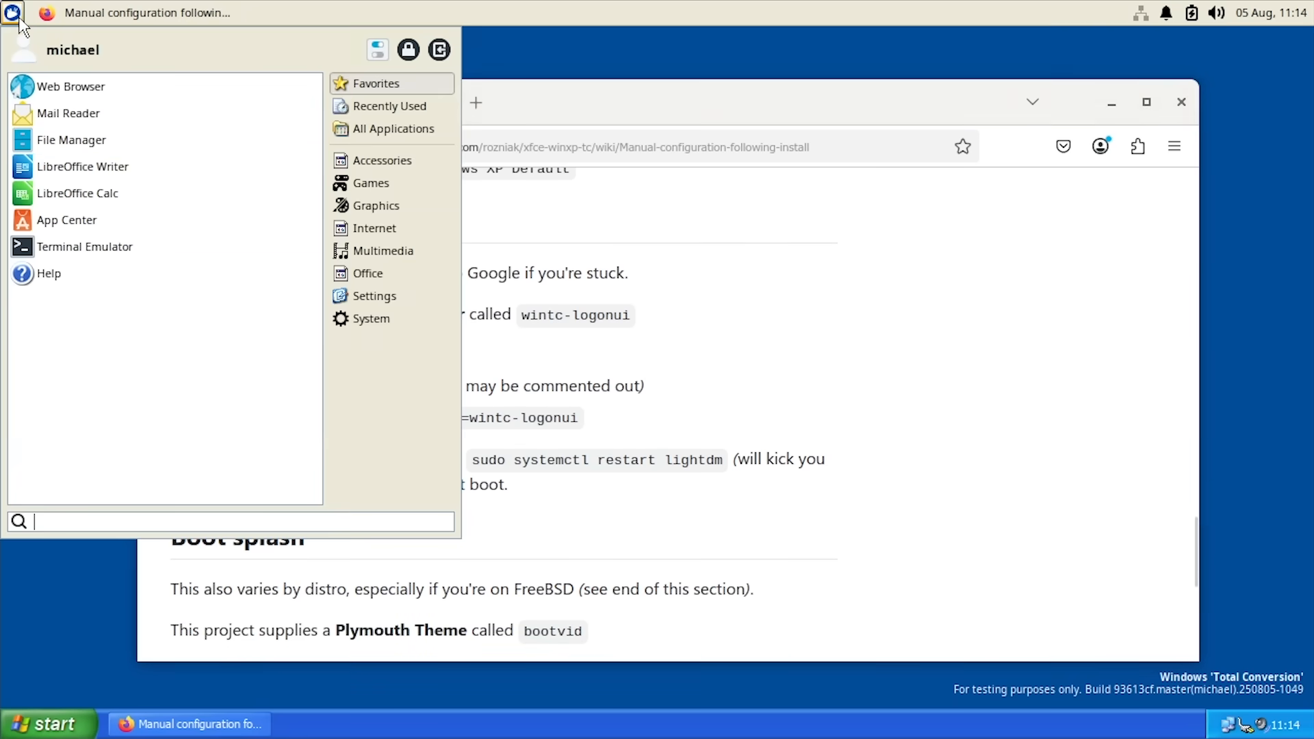
Step: Copy /etc/lightdm/lightdm.conf from the wiki and open it with sudo nano in a new terminal
{"action": "left_click", "coordinate": [105, 237]}
{"action": "mouse_move", "coordinate": [543, 43]}
{"action": "left_mouse_down"}
{"action": "mouse_move", "coordinate": [893, 171]}
{"action": "mouse_move", "coordinate": [1243, 177]}
{"action": "left_mouse_up"}
{"action": "left_click", "coordinate": [447, 352]}
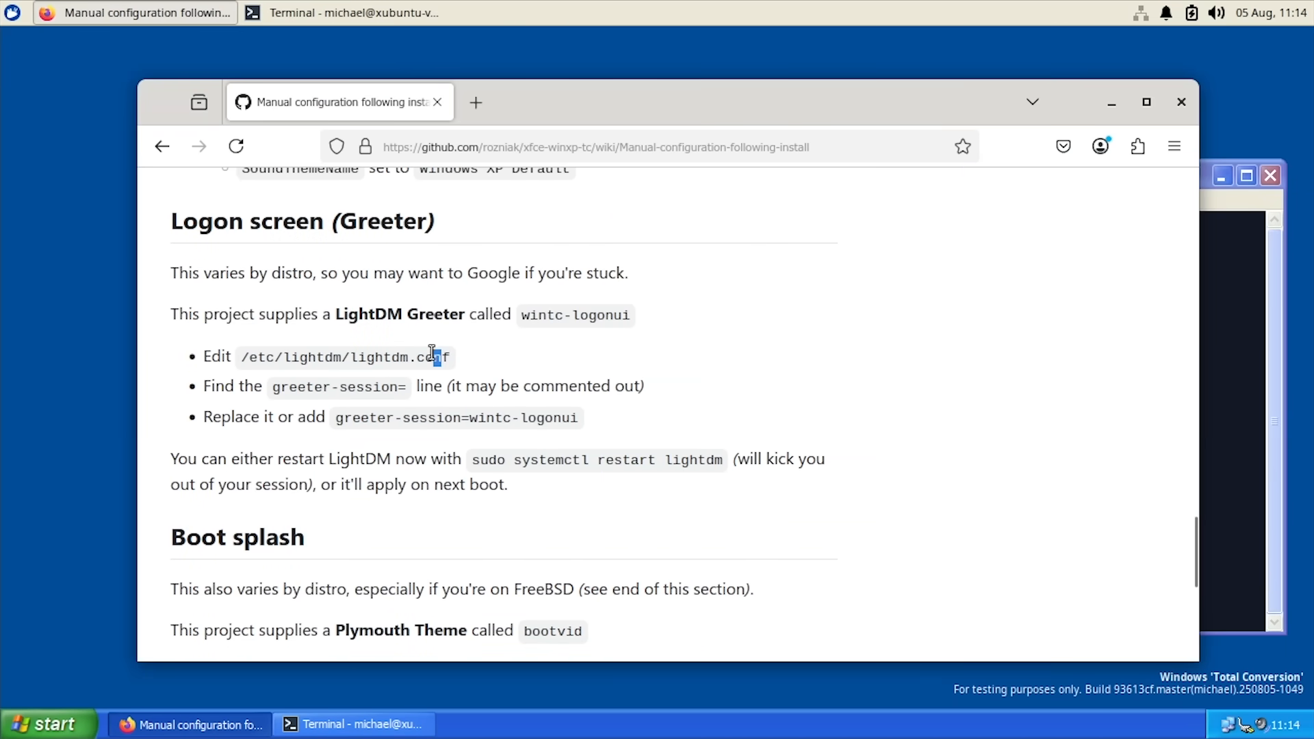
{"action": "left_click_drag", "start_coordinate": [433, 357], "coordinate": [240, 358]}
{"action": "key", "text": "super+c"}
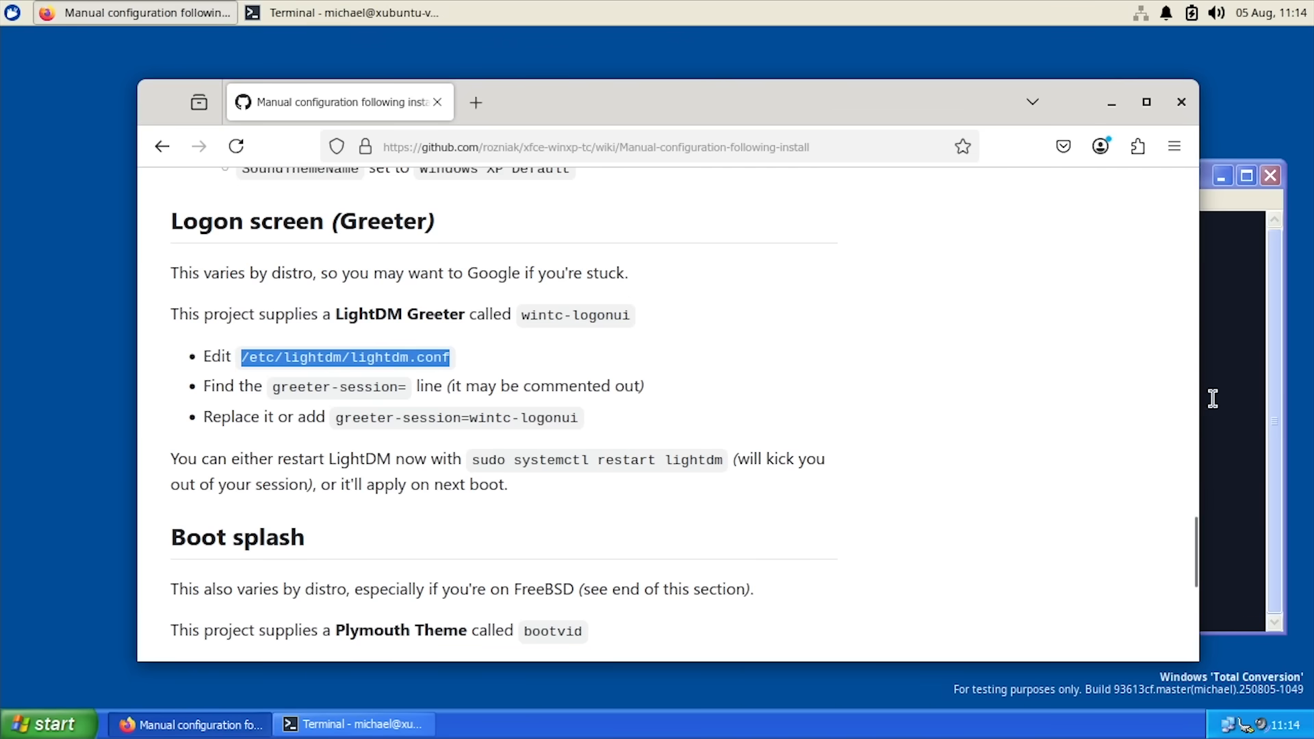
{"action": "left_click", "coordinate": [1210, 395]}
{"action": "type", "text": "sudo nano"}
{"action": "right_click", "coordinate": [1058, 257]}
{"action": "left_click", "coordinate": [1109, 398]}
{"action": "key", "text": "Return"}
{"action": "key", "text": "Return"}
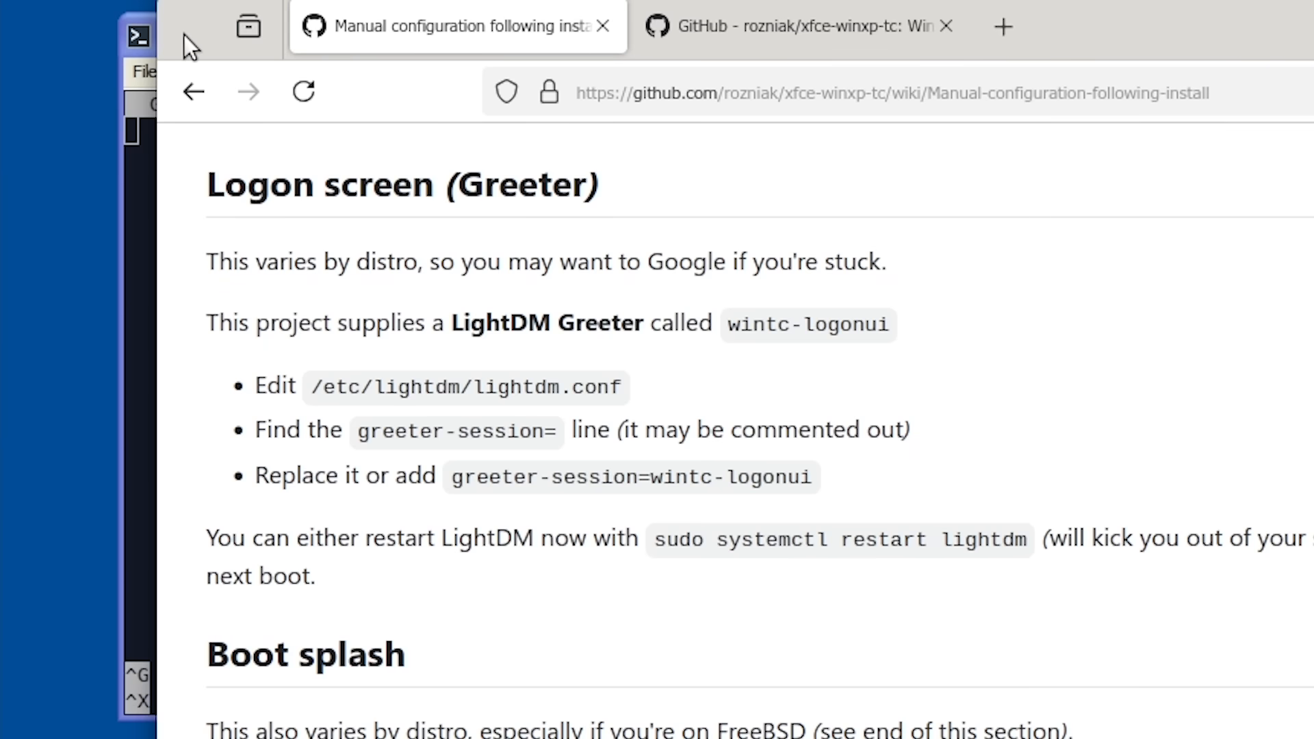
Step: Add [SeatDefaults] with greeter-session=wintc-logonui pasted from the wiki, then save and exit nano
{"action": "left_click_drag", "start_coordinate": [185, 35], "coordinate": [1241, 98]}
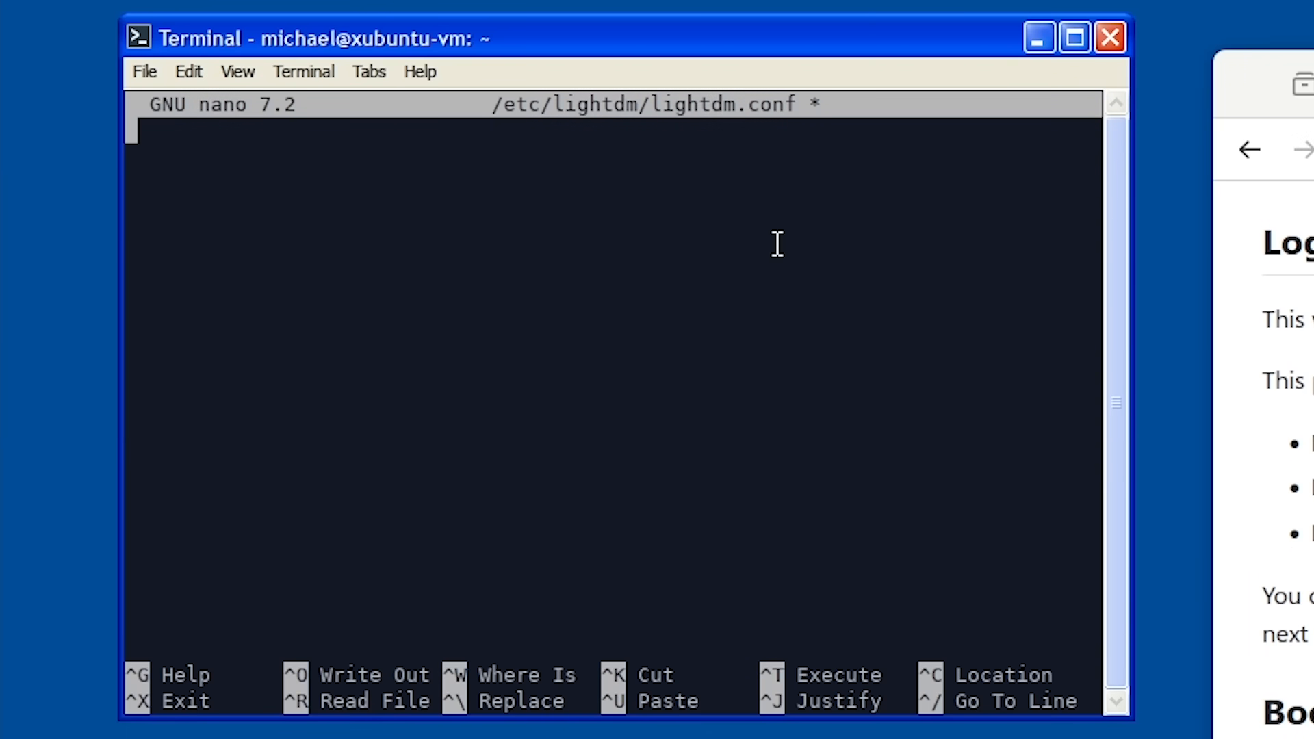
{"action": "type", "text": "[SeatDefaults]"}
{"action": "key", "text": "Return"}
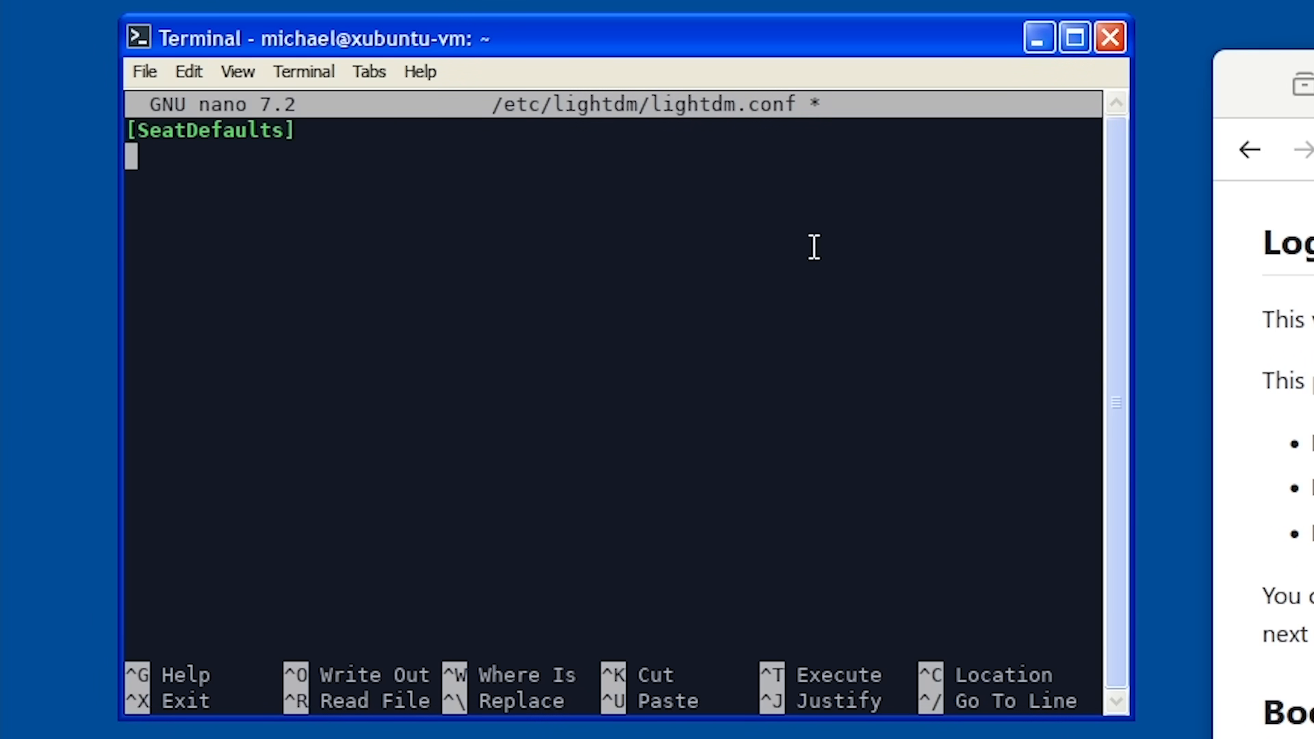
{"action": "left_click_drag", "start_coordinate": [634, 395], "coordinate": [1177, 436]}
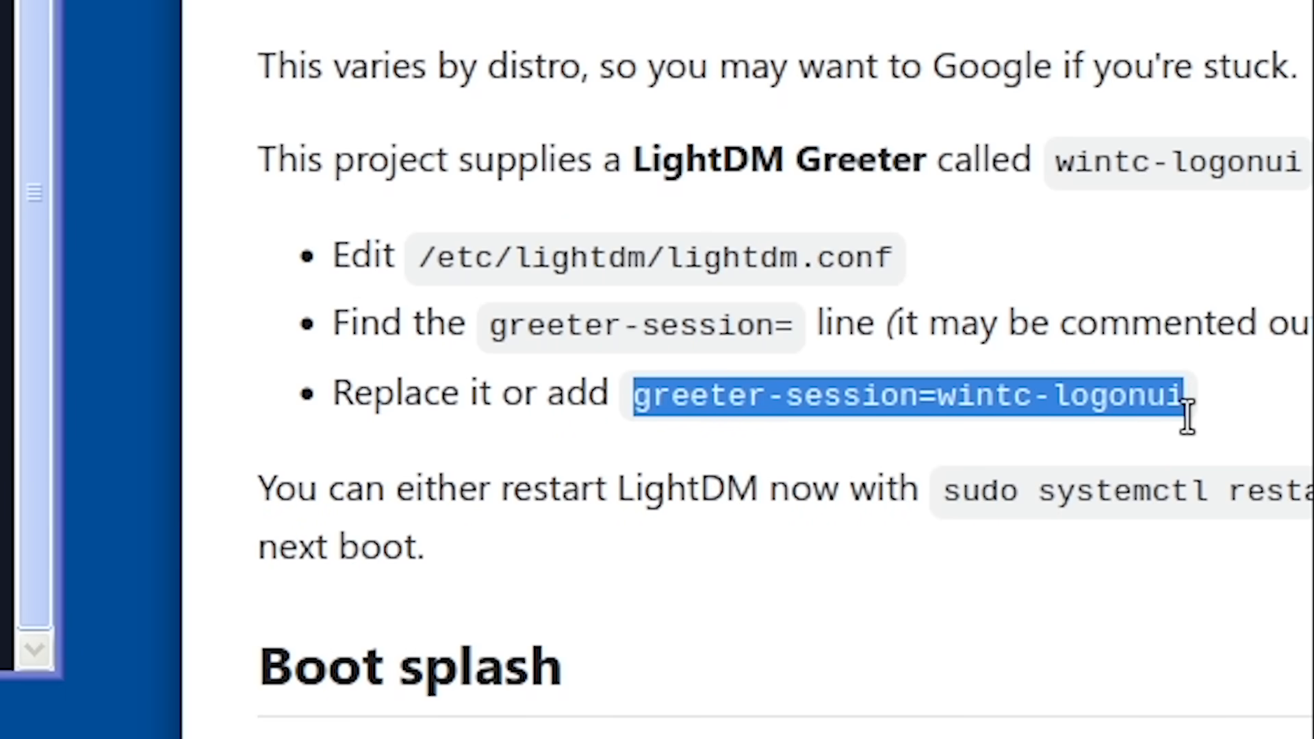
{"action": "key", "text": "ctrl+c"}
{"action": "key", "text": "alt+Tab"}
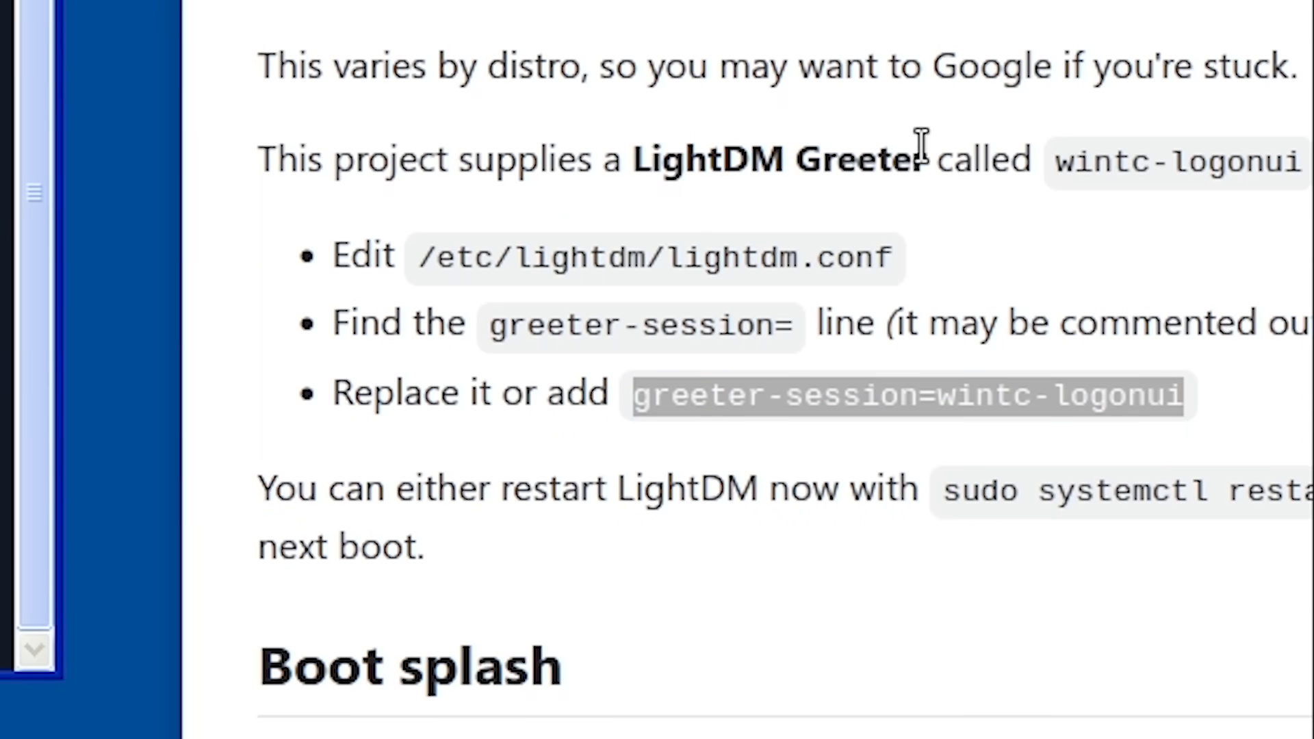
{"action": "key", "text": "ctrl+s"}
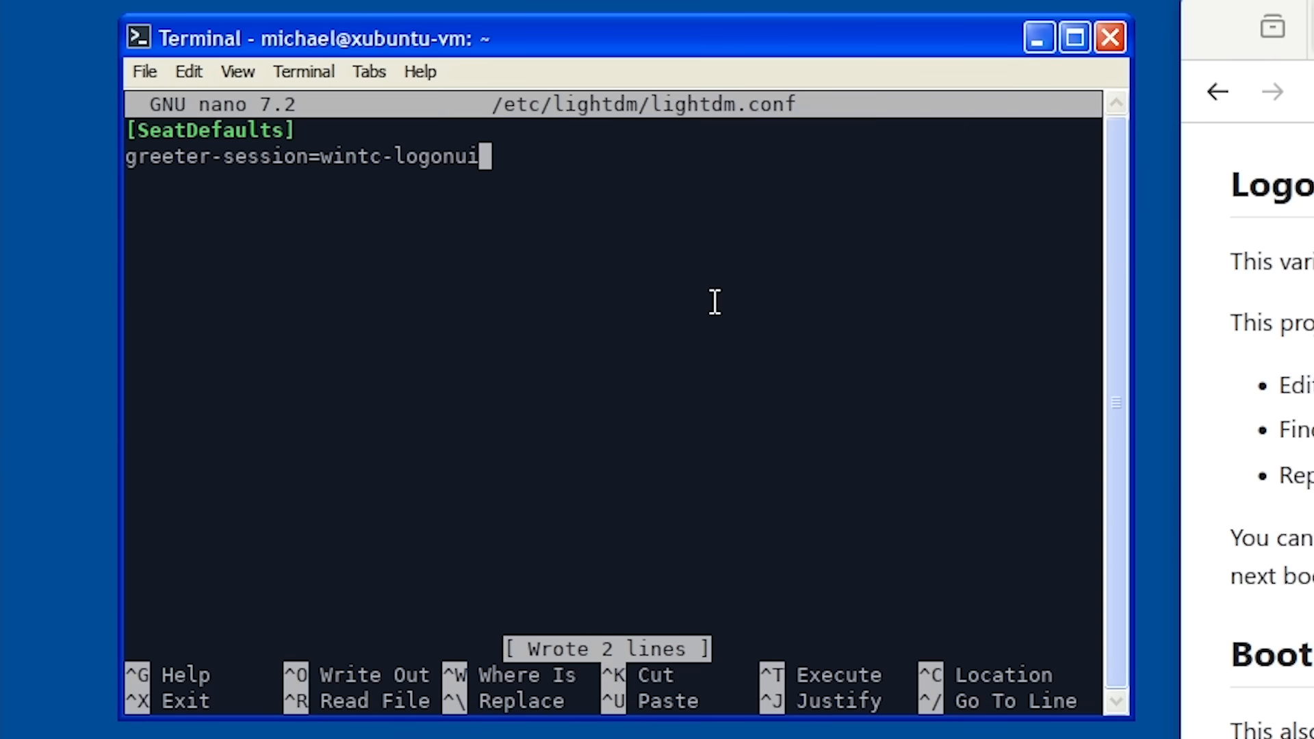
{"action": "key", "text": "ctrl+x"}
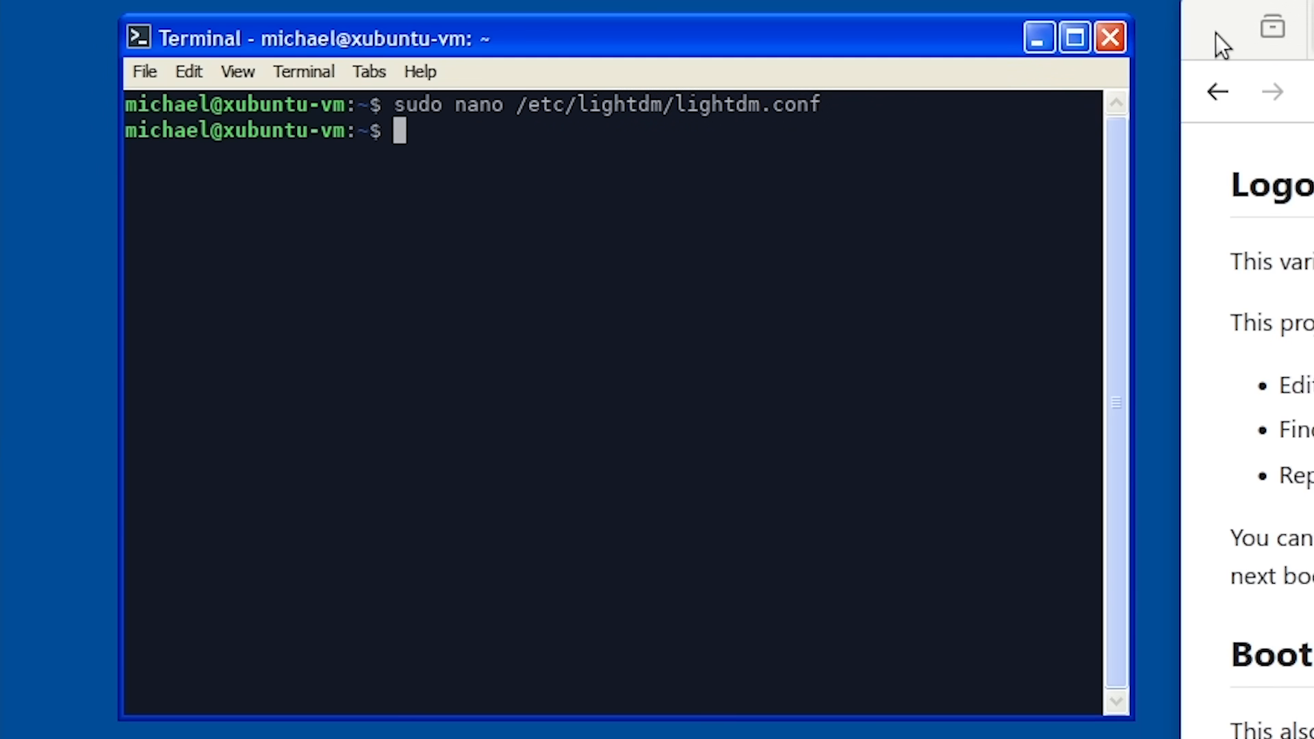
{"action": "left_click_drag", "start_coordinate": [1217, 34], "coordinate": [222, 33]}
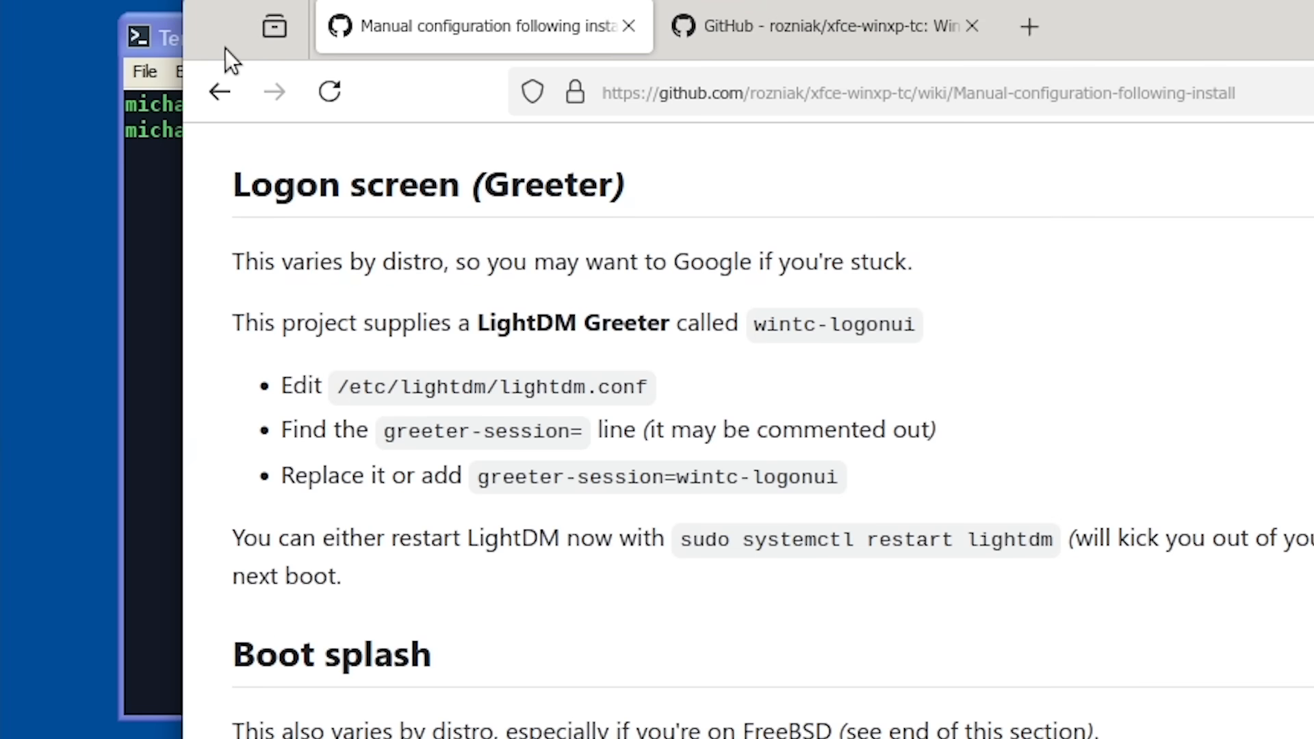
{"action": "left_click_drag", "start_coordinate": [213, 56], "coordinate": [1244, 54]}
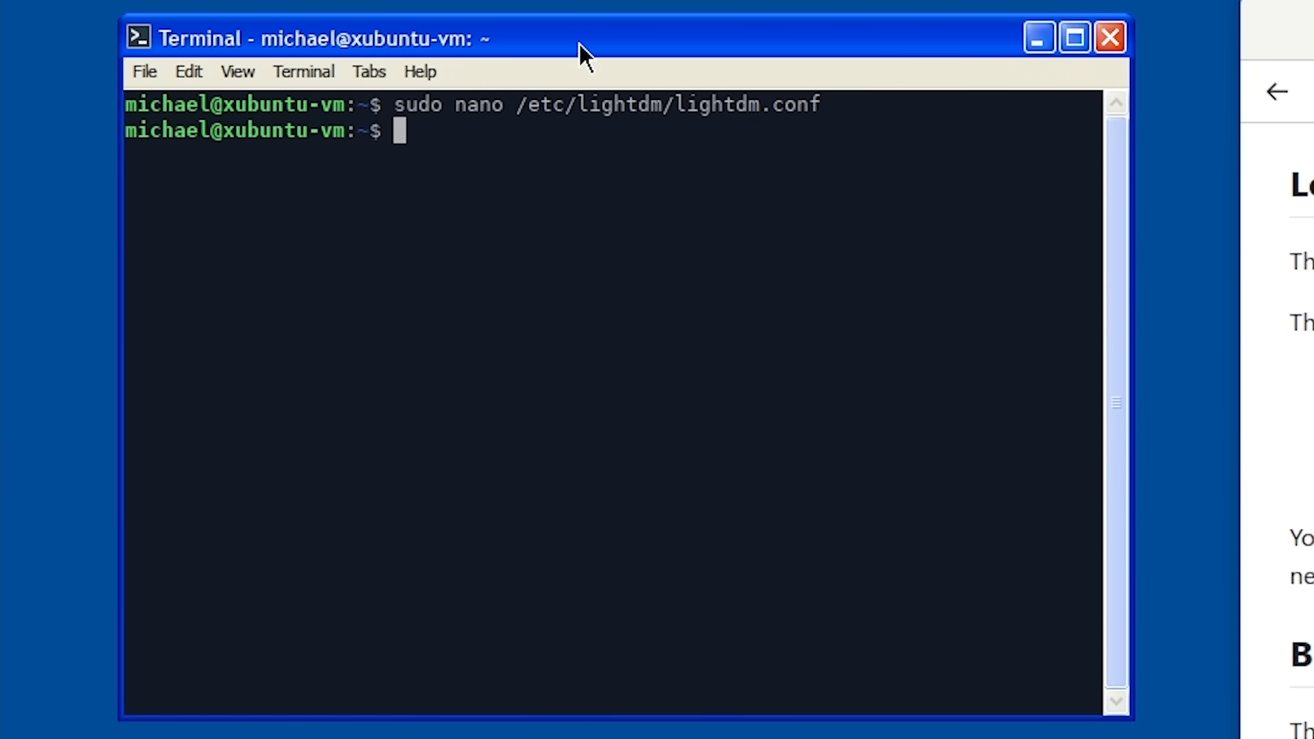
{"action": "mouse_move", "coordinate": [1179, 42]}
{"action": "left_mouse_down"}
{"action": "mouse_move", "coordinate": [432, 43]}
{"action": "mouse_move", "coordinate": [424, 0]}
{"action": "left_mouse_up"}
{"action": "scroll", "coordinate": [686, 372], "scroll_direction": "down", "scroll_amount": 3}
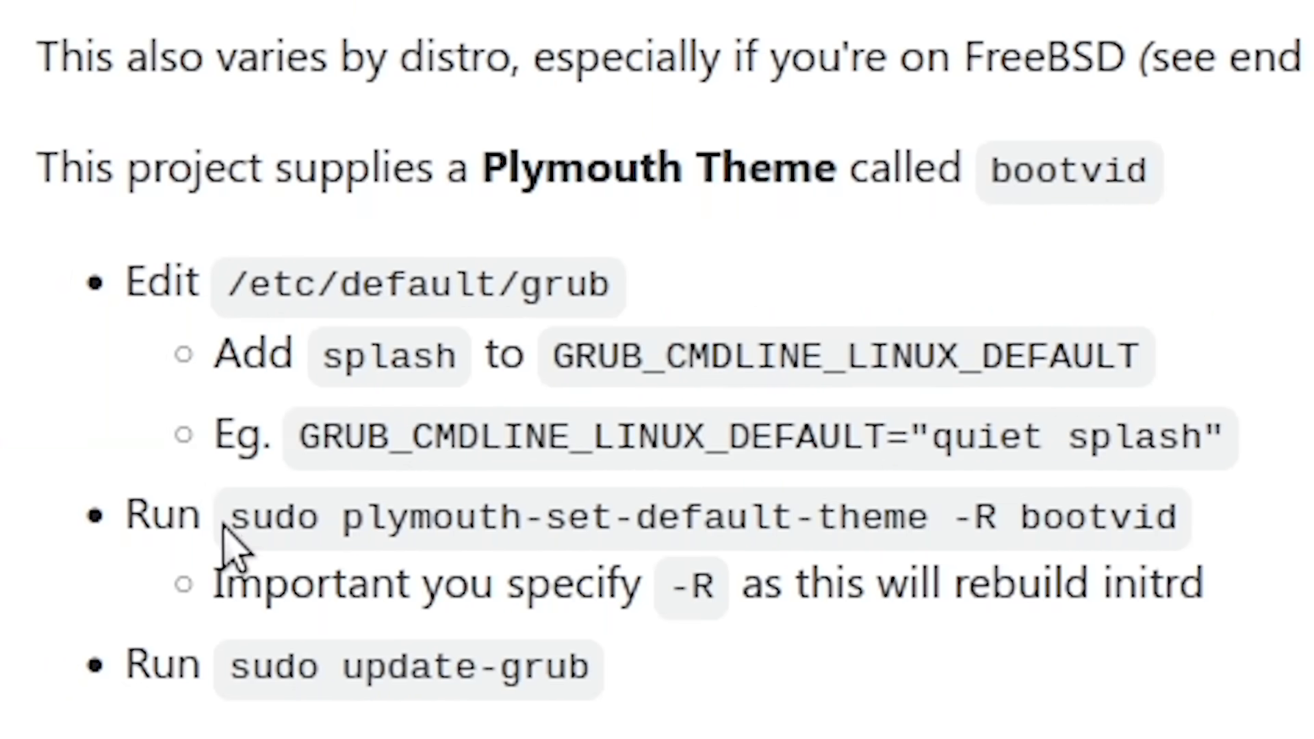
Step: Run the wiki's plymouth theme command in Terminal by copy-pasting it
{"action": "mouse_move", "coordinate": [231, 519]}
{"action": "left_mouse_down"}
{"action": "mouse_move", "coordinate": [303, 535]}
{"action": "mouse_move", "coordinate": [1188, 555]}
{"action": "left_mouse_up"}
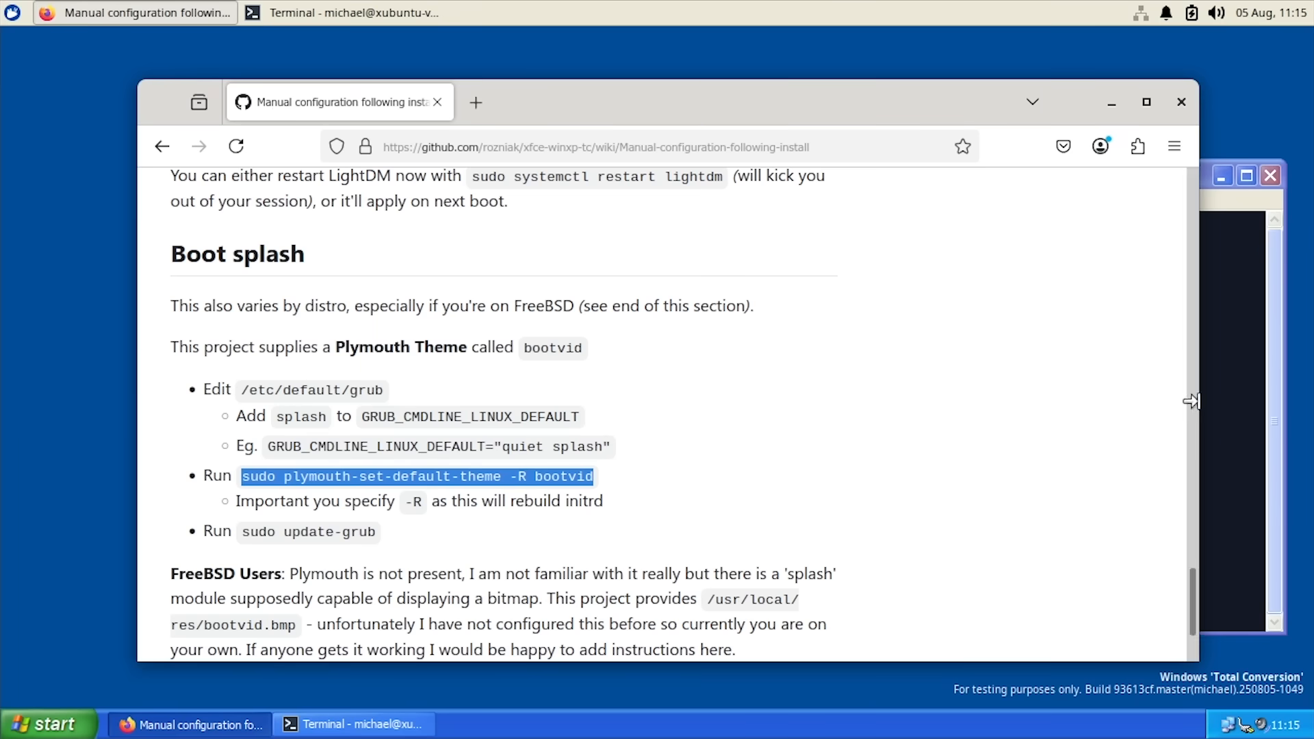
{"action": "left_click", "coordinate": [1229, 339]}
{"action": "right_click", "coordinate": [983, 328]}
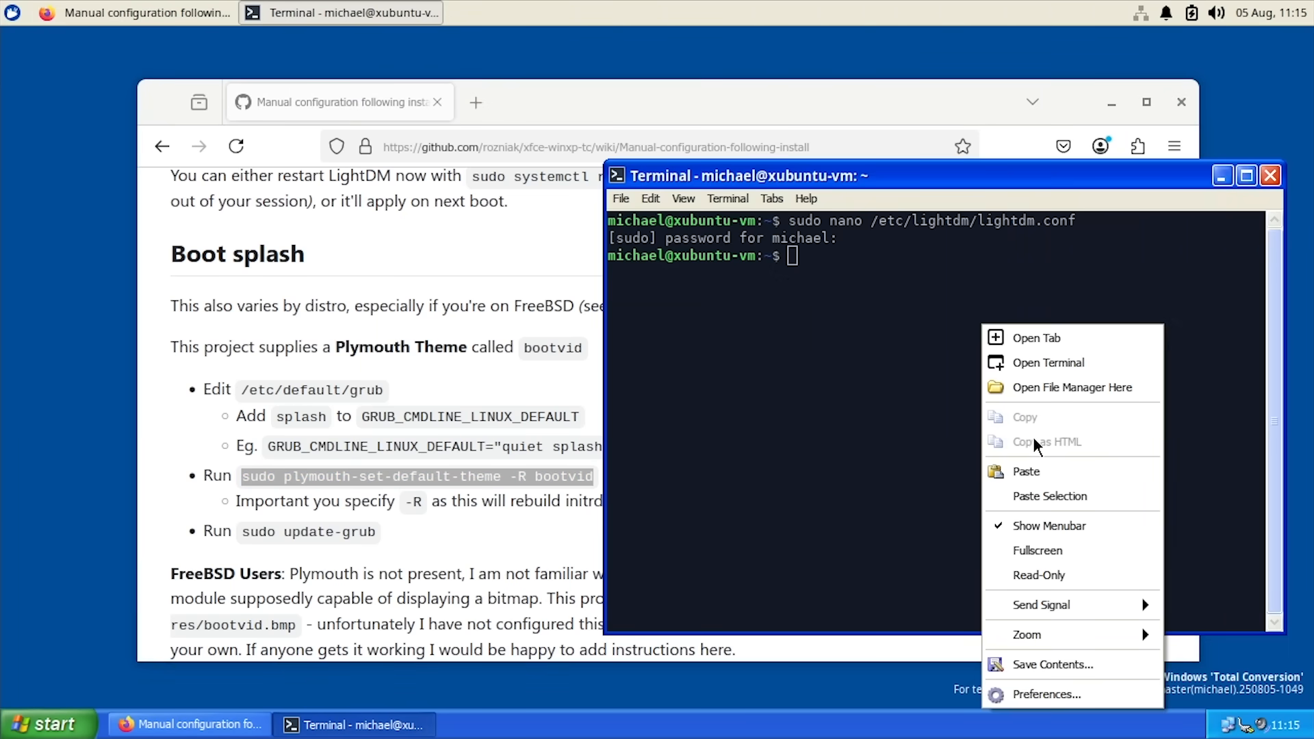
{"action": "left_click", "coordinate": [1038, 472]}
{"action": "key", "text": "Return"}
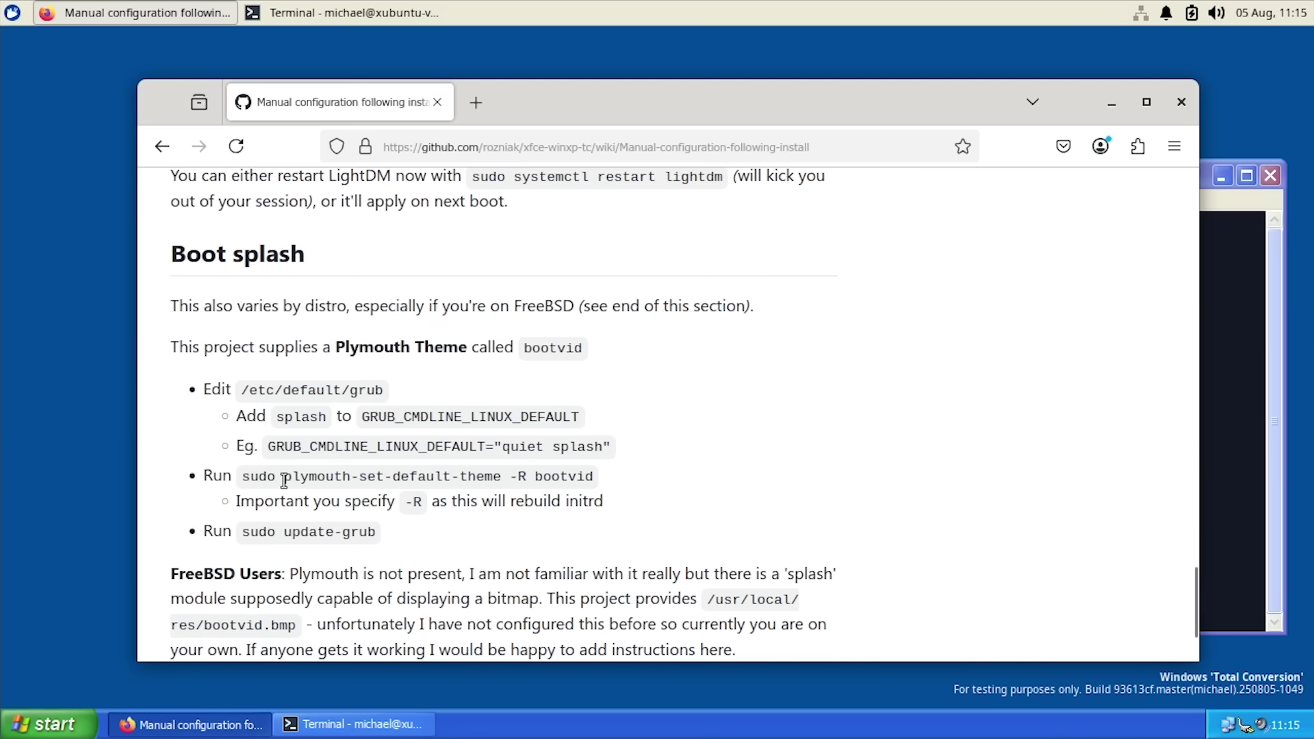
Step: Run update-alternatives to make bootvid.plymouth the default boot splash theme
{"action": "left_click_drag", "start_coordinate": [283, 478], "coordinate": [352, 481]}
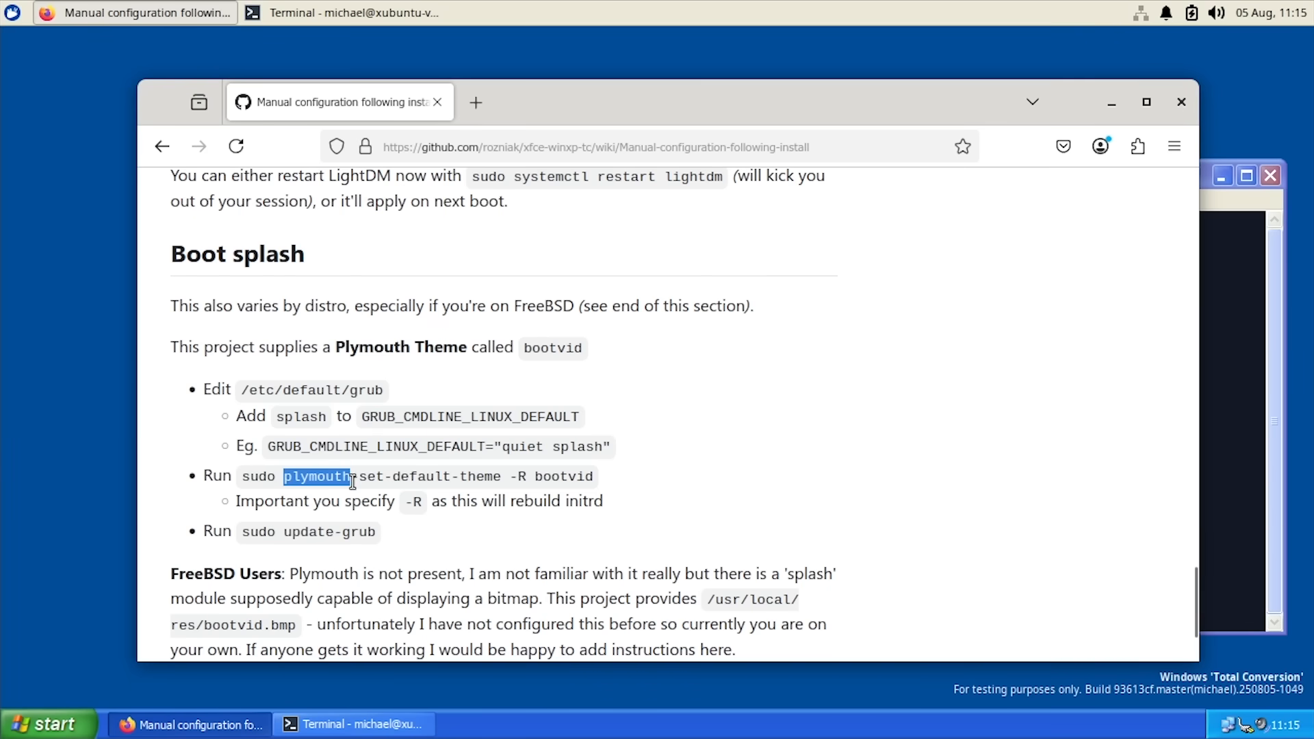
{"action": "left_click", "coordinate": [1234, 337]}
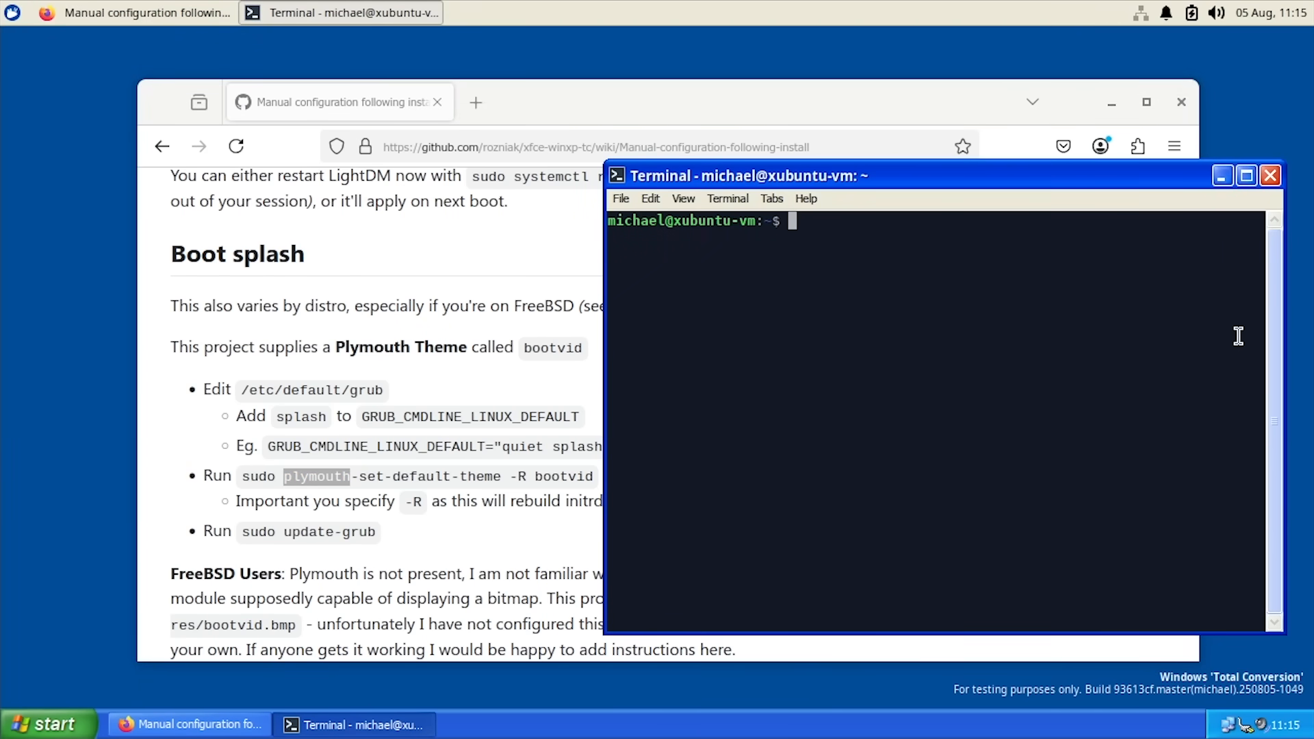
{"action": "type", "text": "sudo"}
{"action": "right_click", "coordinate": [1015, 296]}
{"action": "left_click", "coordinate": [1053, 437]}
{"action": "key", "text": "Return"}
{"action": "scroll", "coordinate": [809, 442], "scroll_direction": "up", "scroll_amount": 5}
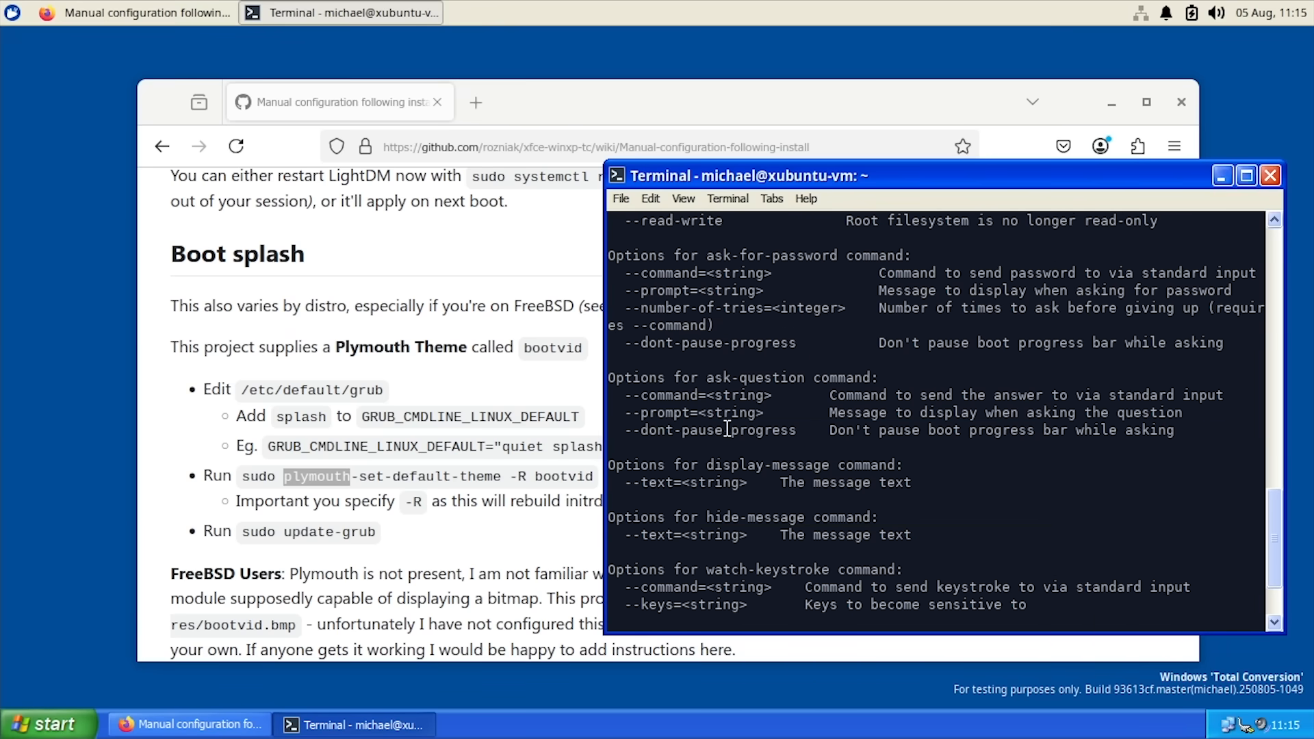
{"action": "scroll", "coordinate": [740, 442], "scroll_direction": "down", "scroll_amount": 5}
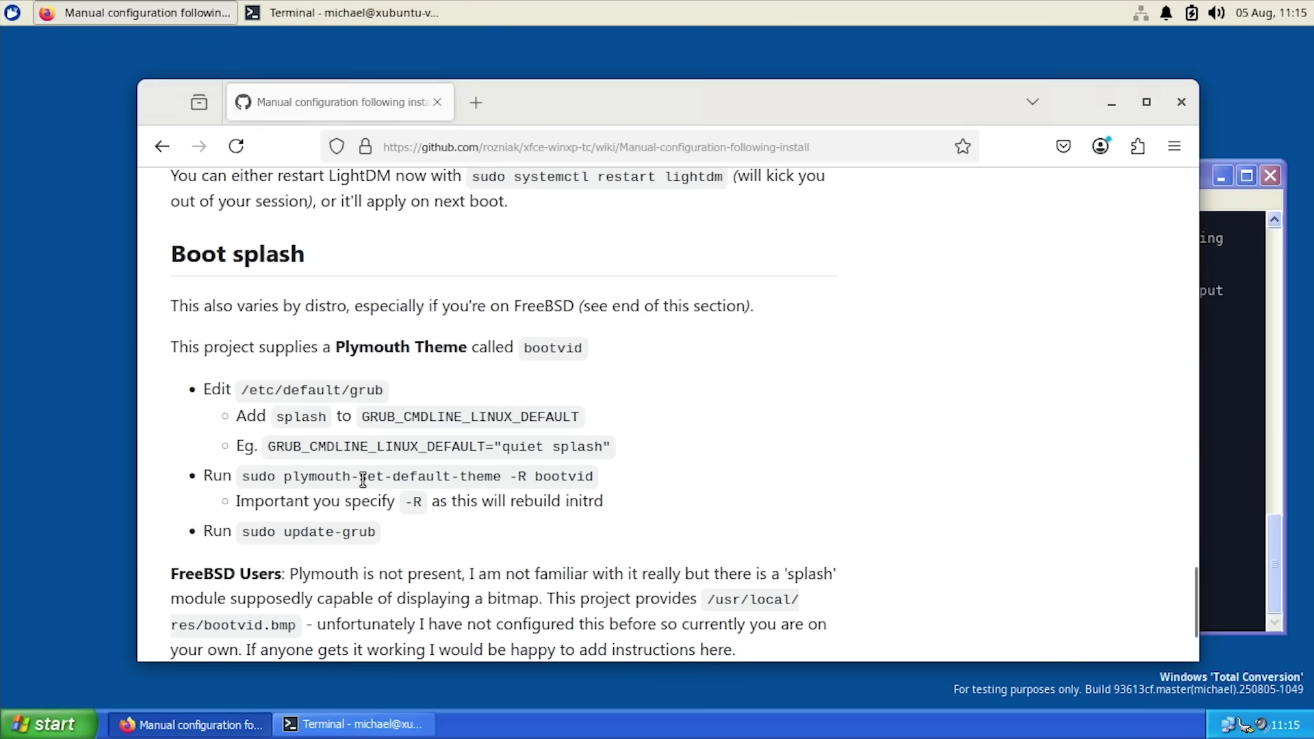
{"action": "left_click", "coordinate": [362, 478]}
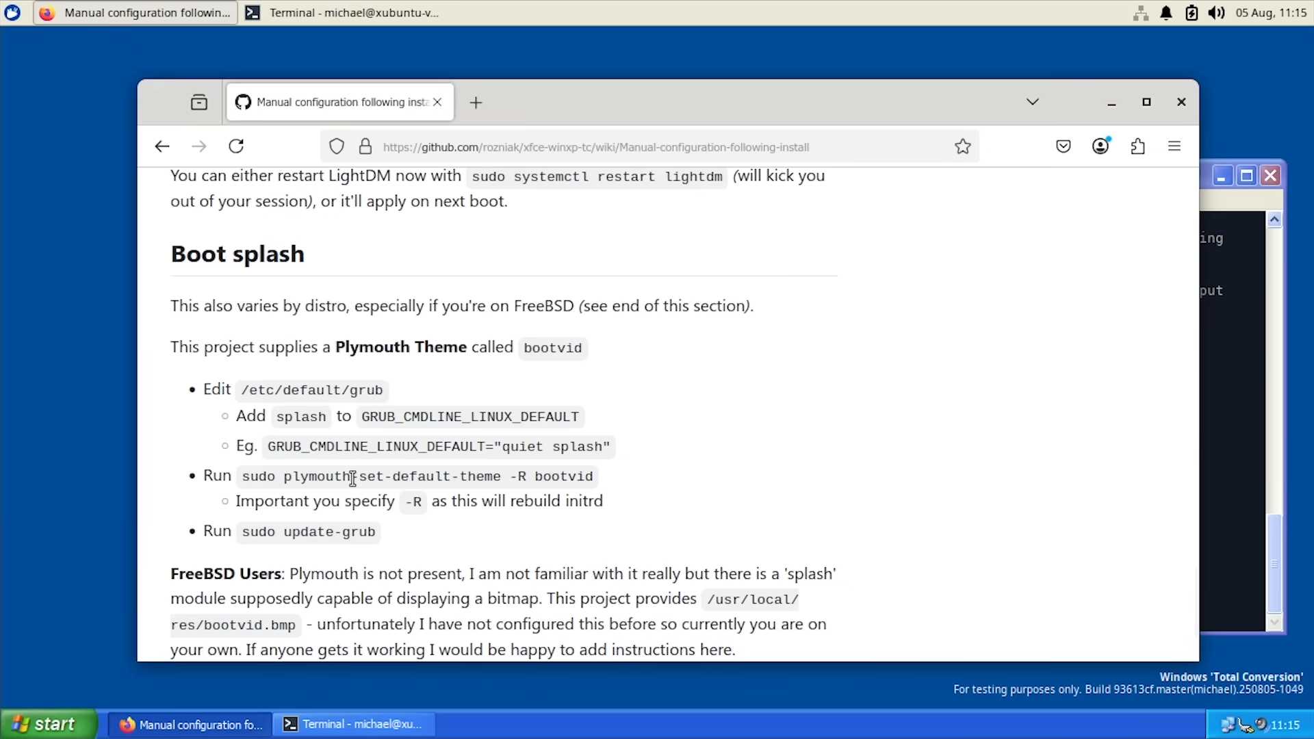
{"action": "scroll", "coordinate": [353, 478], "scroll_direction": "down", "scroll_amount": 3}
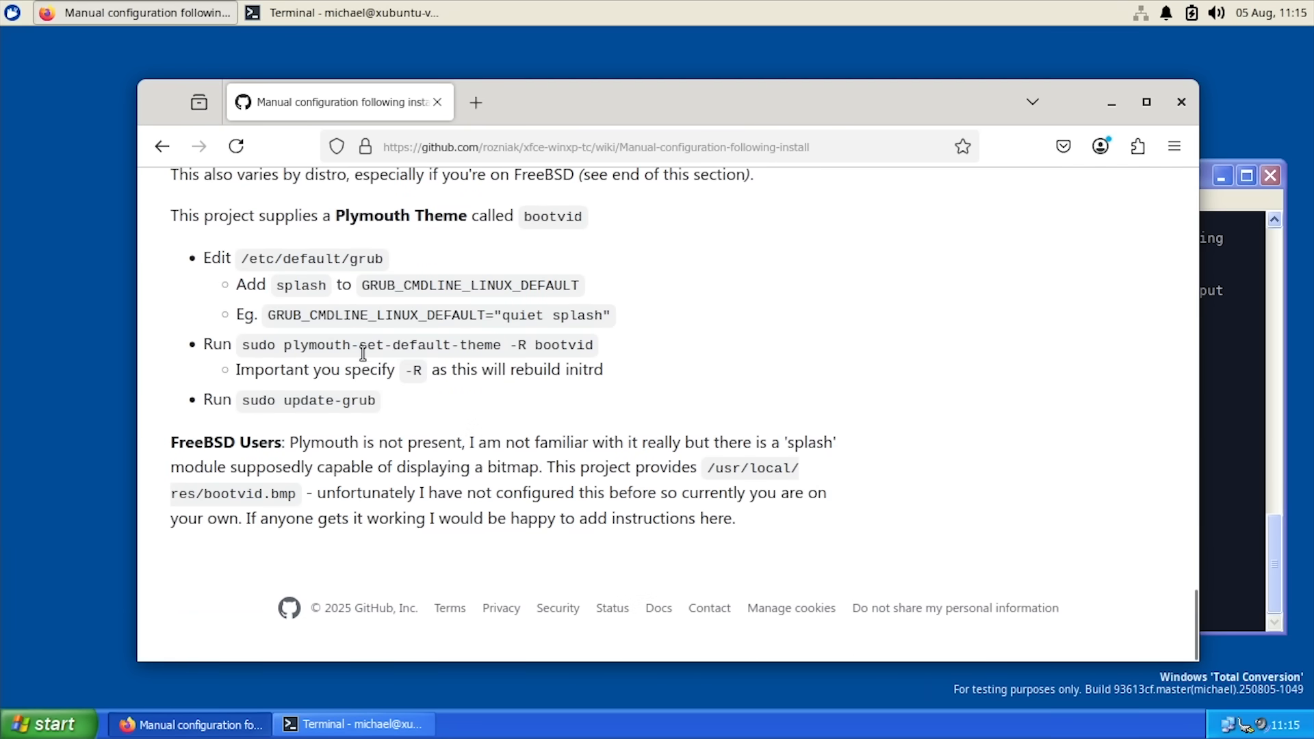
{"action": "left_click", "coordinate": [1207, 447]}
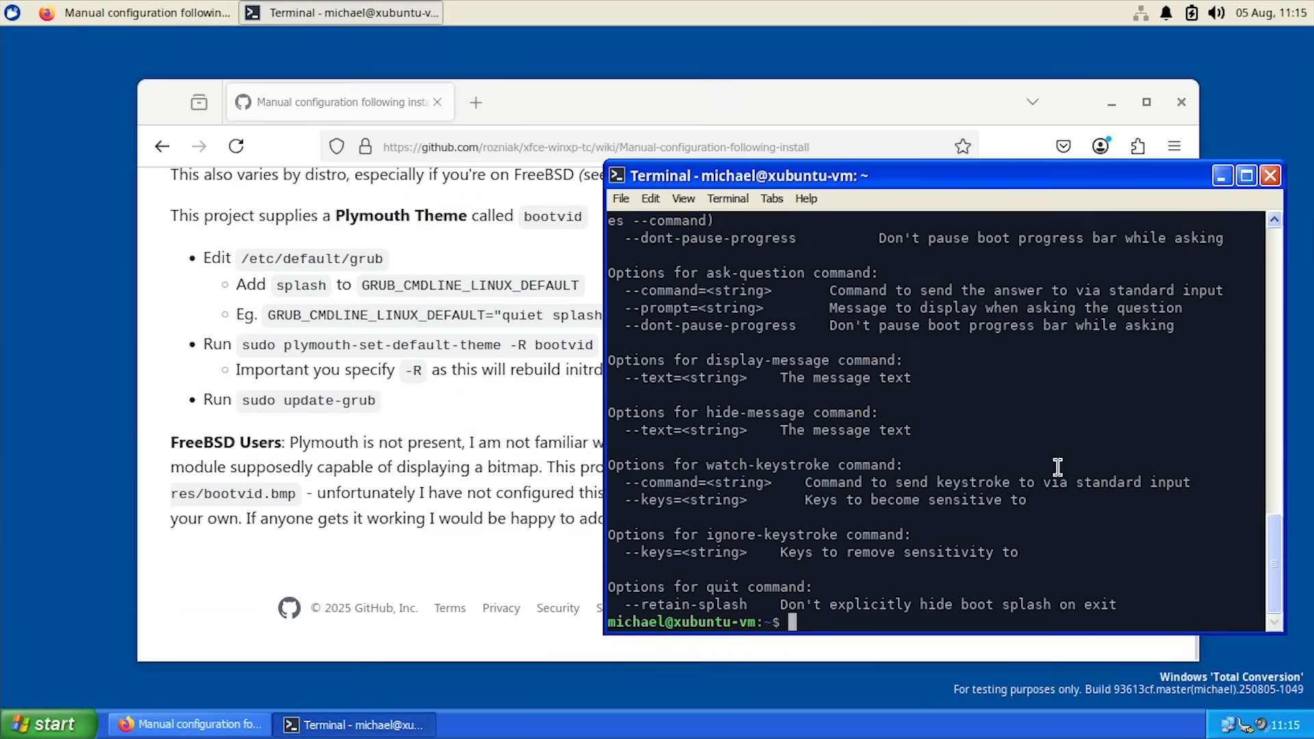
{"action": "scroll", "coordinate": [1027, 473], "scroll_direction": "up", "scroll_amount": 3}
{"action": "scroll", "coordinate": [883, 458], "scroll_direction": "down", "scroll_amount": 3}
{"action": "left_click", "coordinate": [419, 345]}
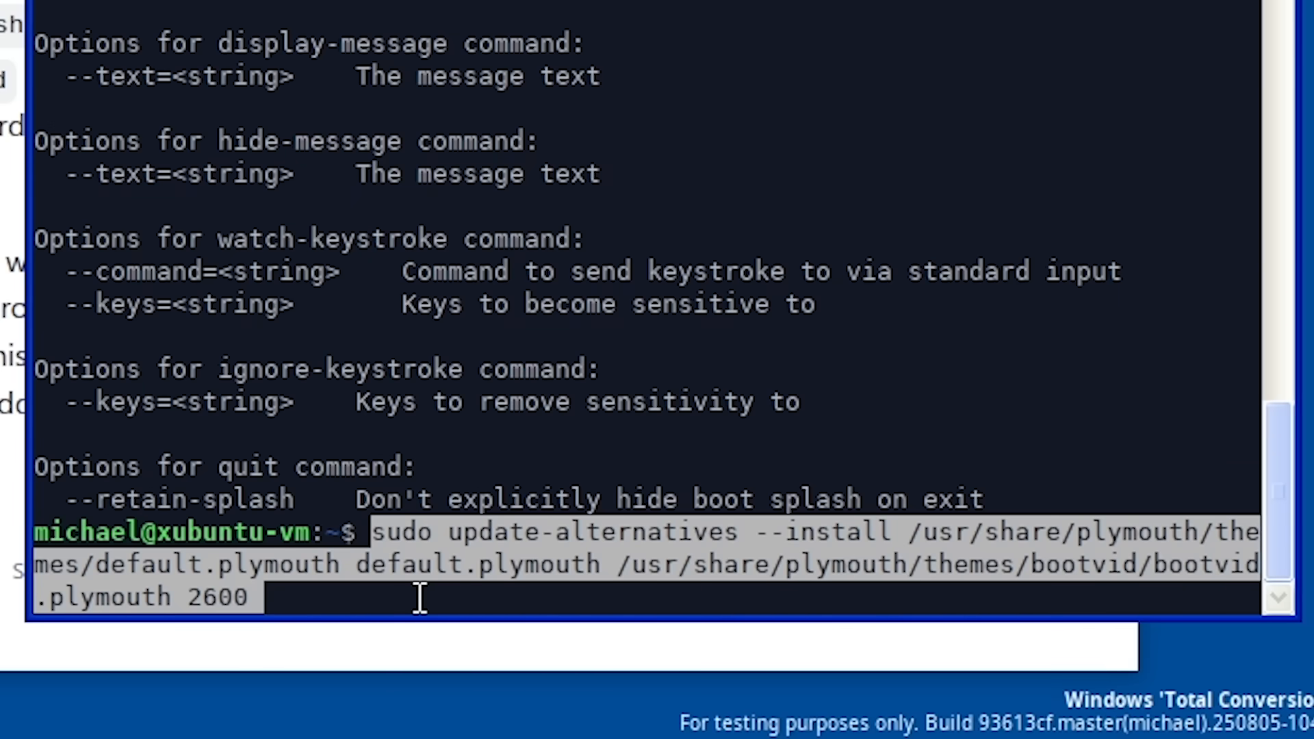
{"action": "key", "text": "Return"}
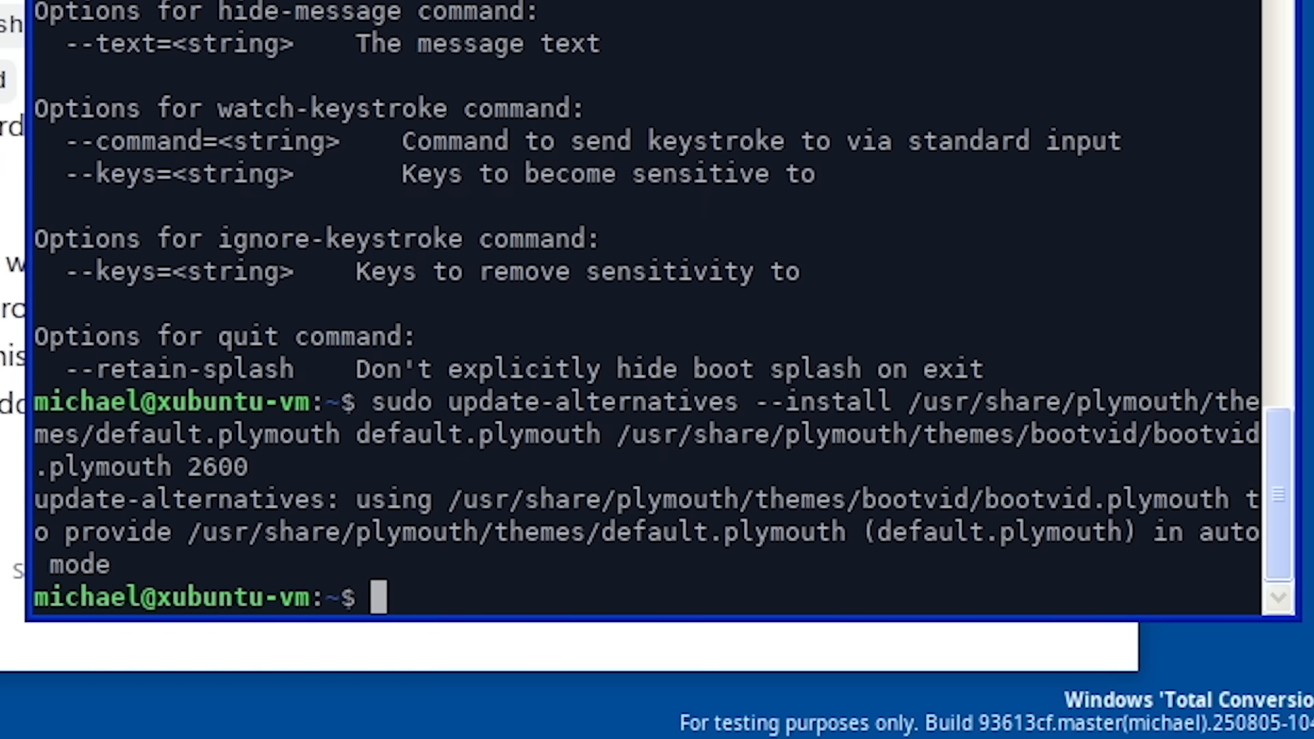
Step: Run update-initramfs -u -k all to rebuild the initramfs for all kernels
{"action": "right_click", "coordinate": [493, 31]}
{"action": "left_click", "coordinate": [506, 46]}
{"action": "key", "text": "Return"}
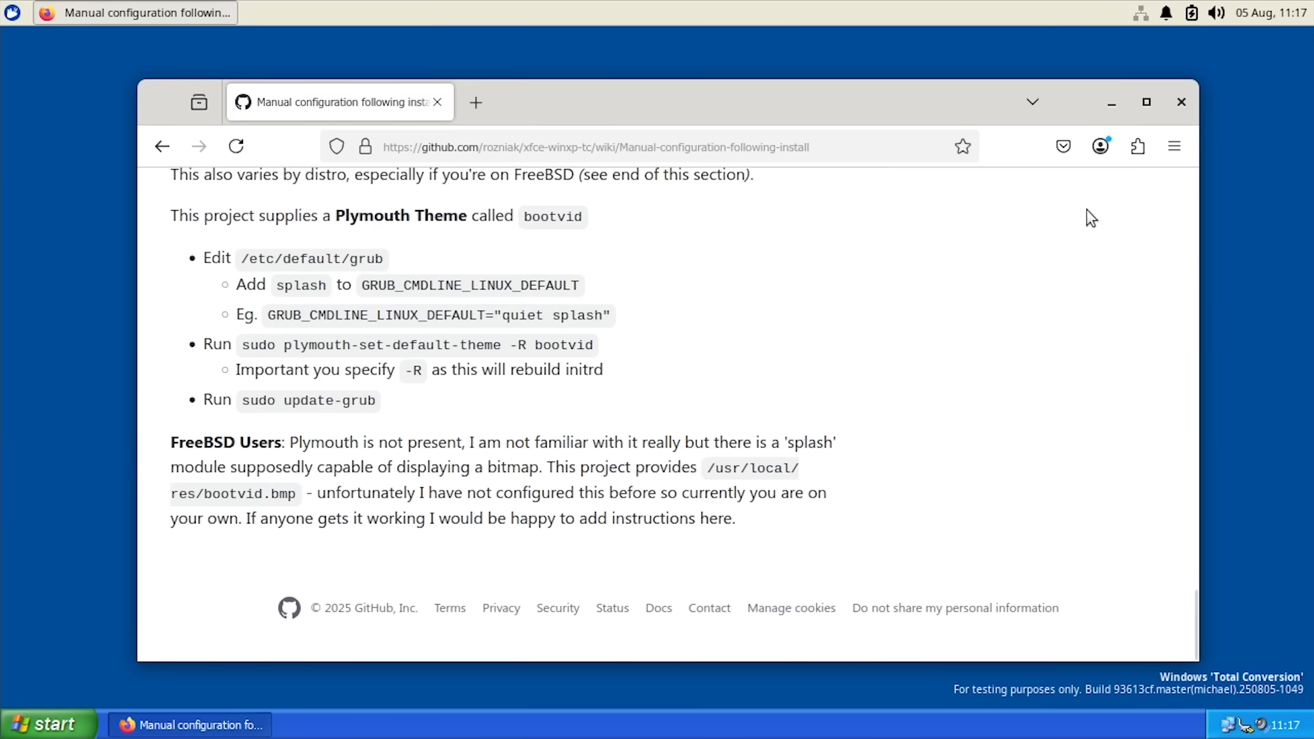
Step: Close Firefox and show the Current Session programs in Session and Startup
{"action": "left_click", "coordinate": [1184, 102]}
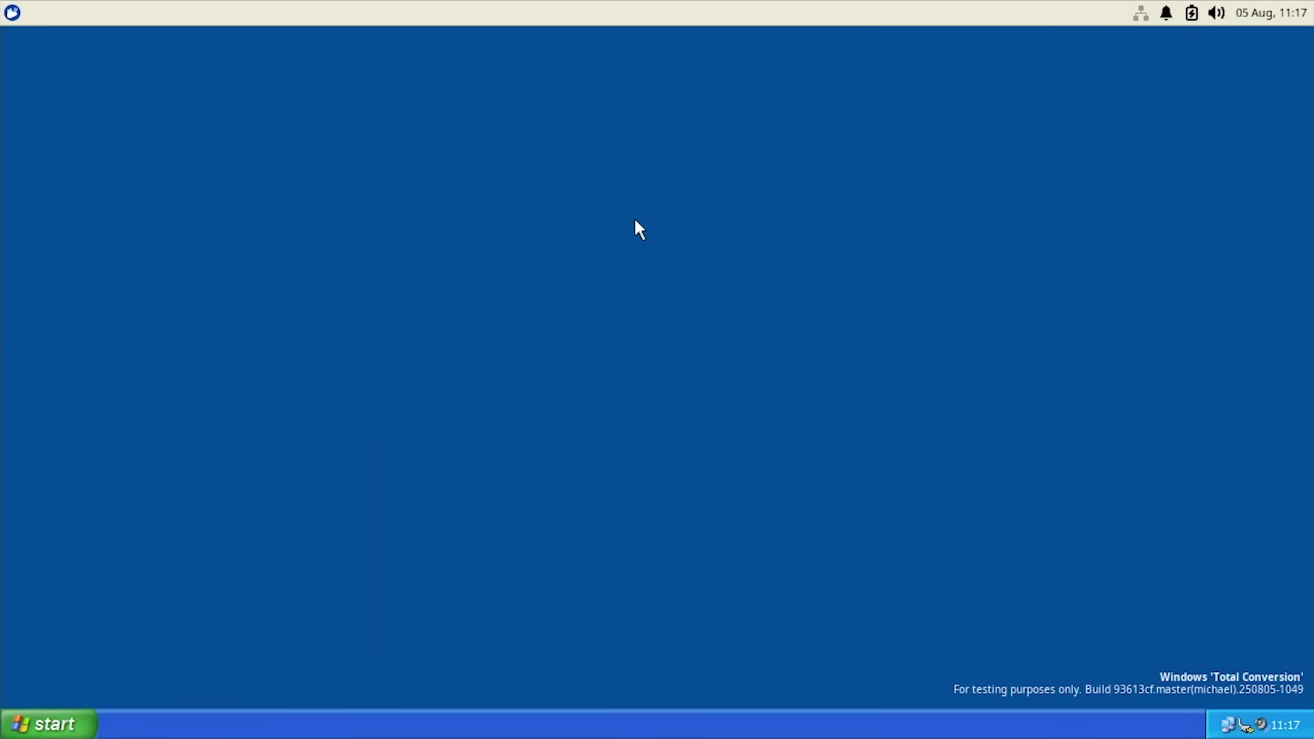
{"action": "left_click", "coordinate": [10, 20]}
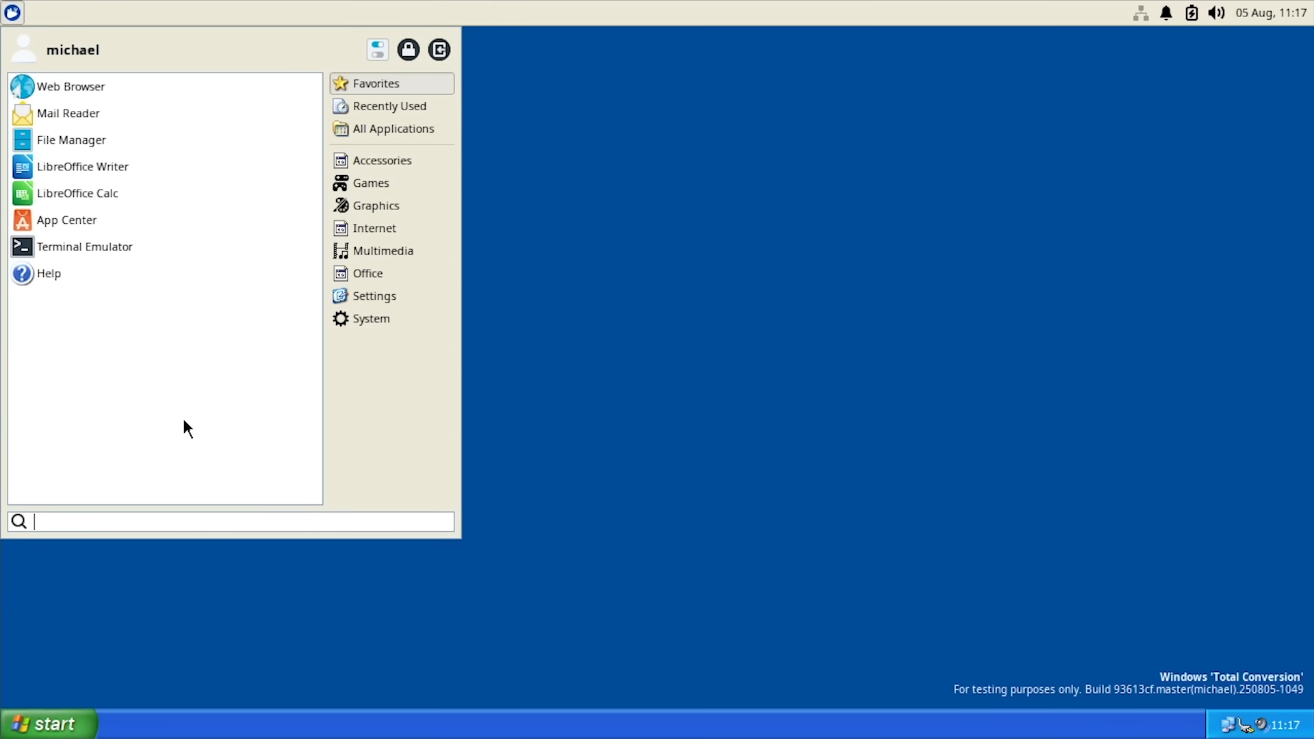
{"action": "type", "text": "sess"}
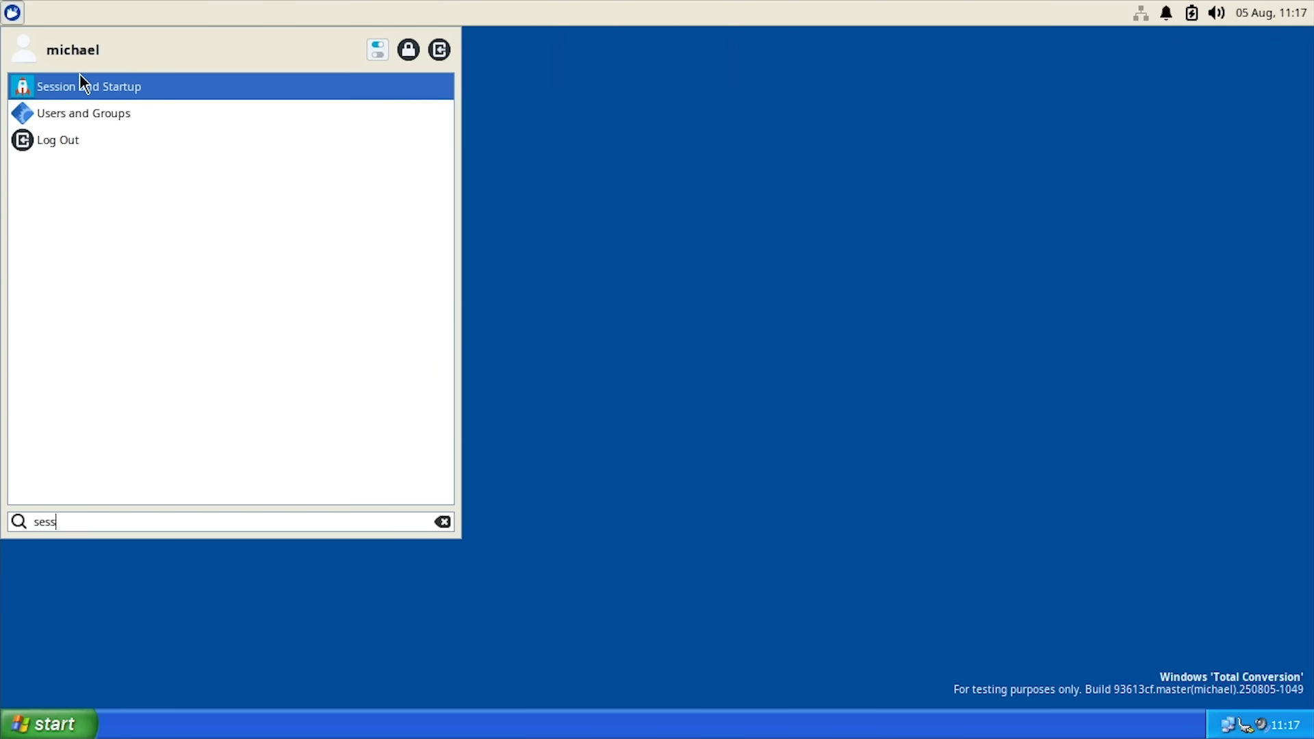
{"action": "left_click", "coordinate": [80, 87]}
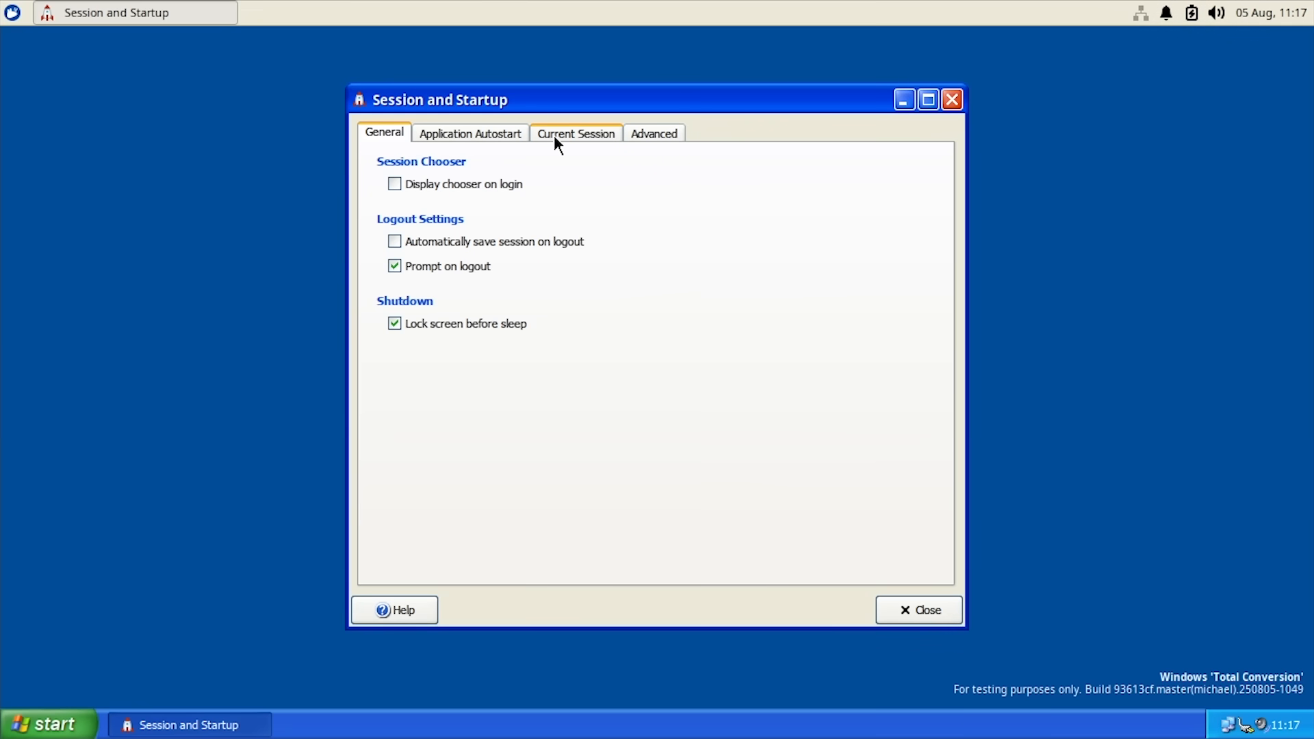
{"action": "left_click", "coordinate": [552, 136]}
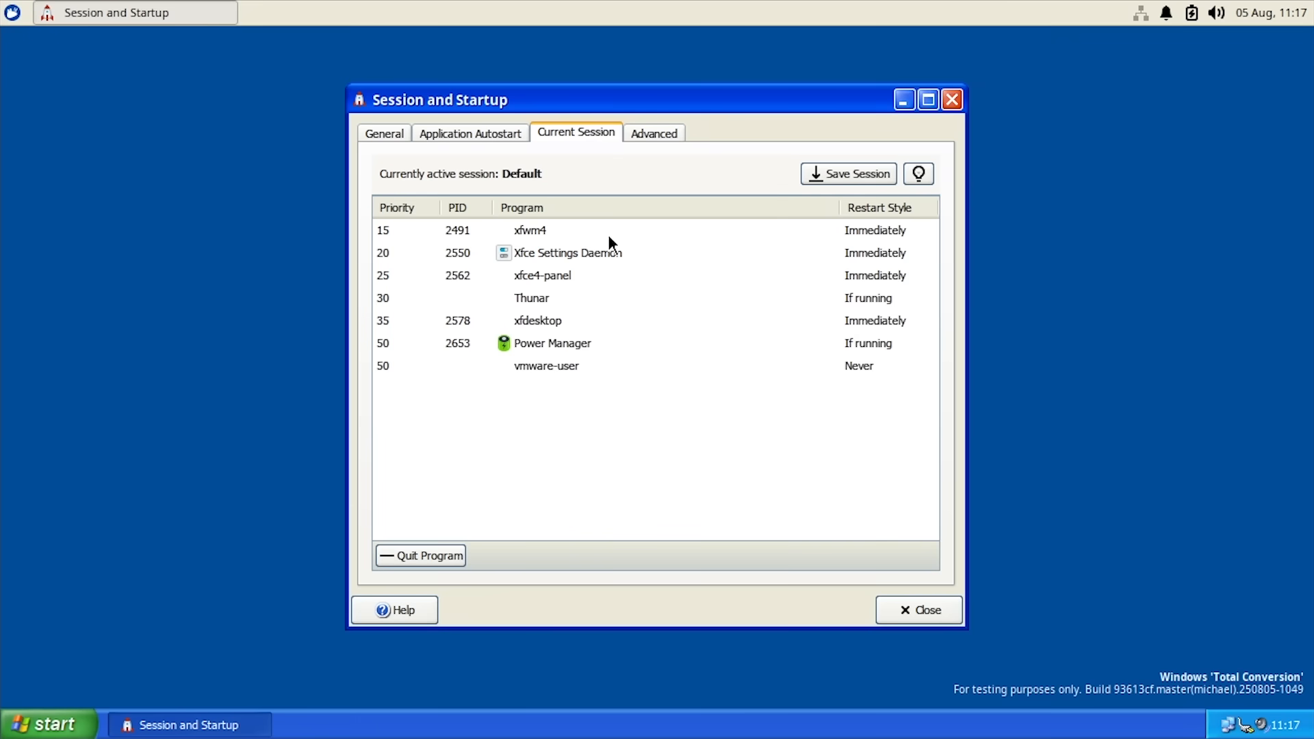
Step: Quit xfce4-panel and xfdesktop from the current session, confirming each termination
{"action": "left_click", "coordinate": [521, 276]}
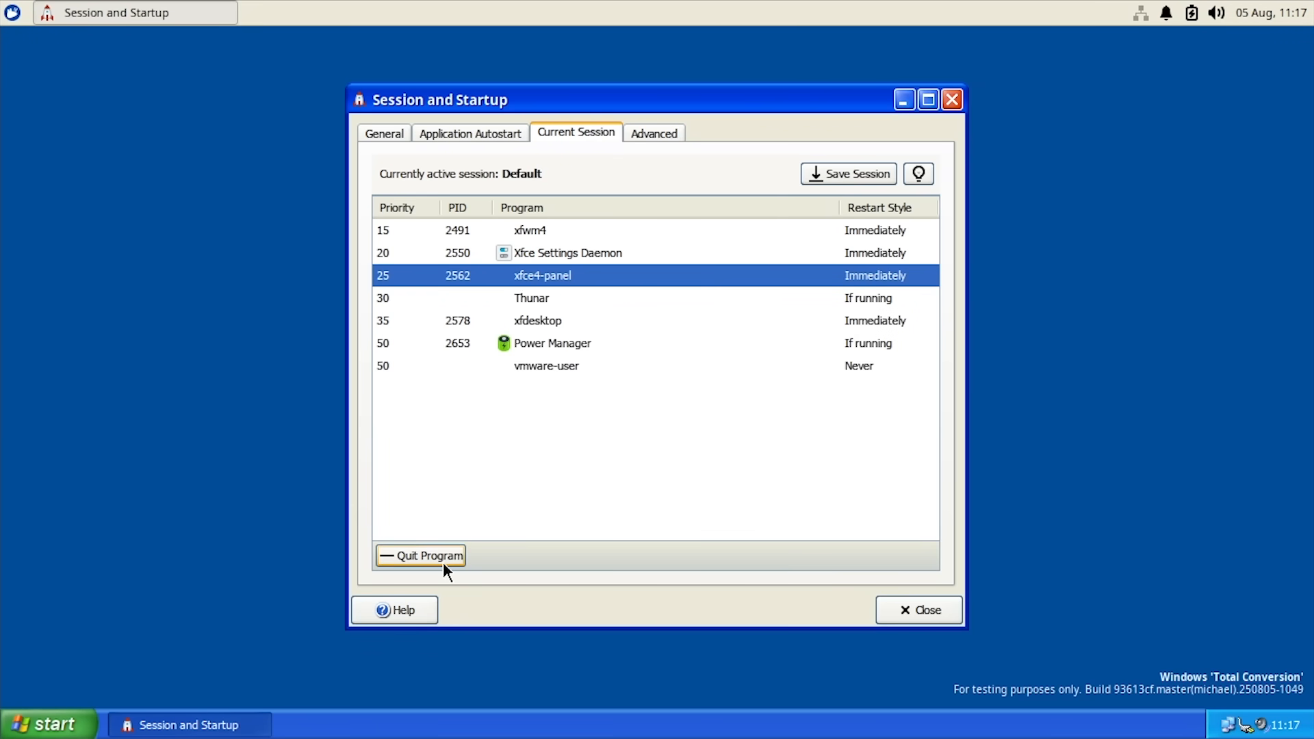
{"action": "left_click", "coordinate": [421, 555]}
{"action": "left_click", "coordinate": [747, 442]}
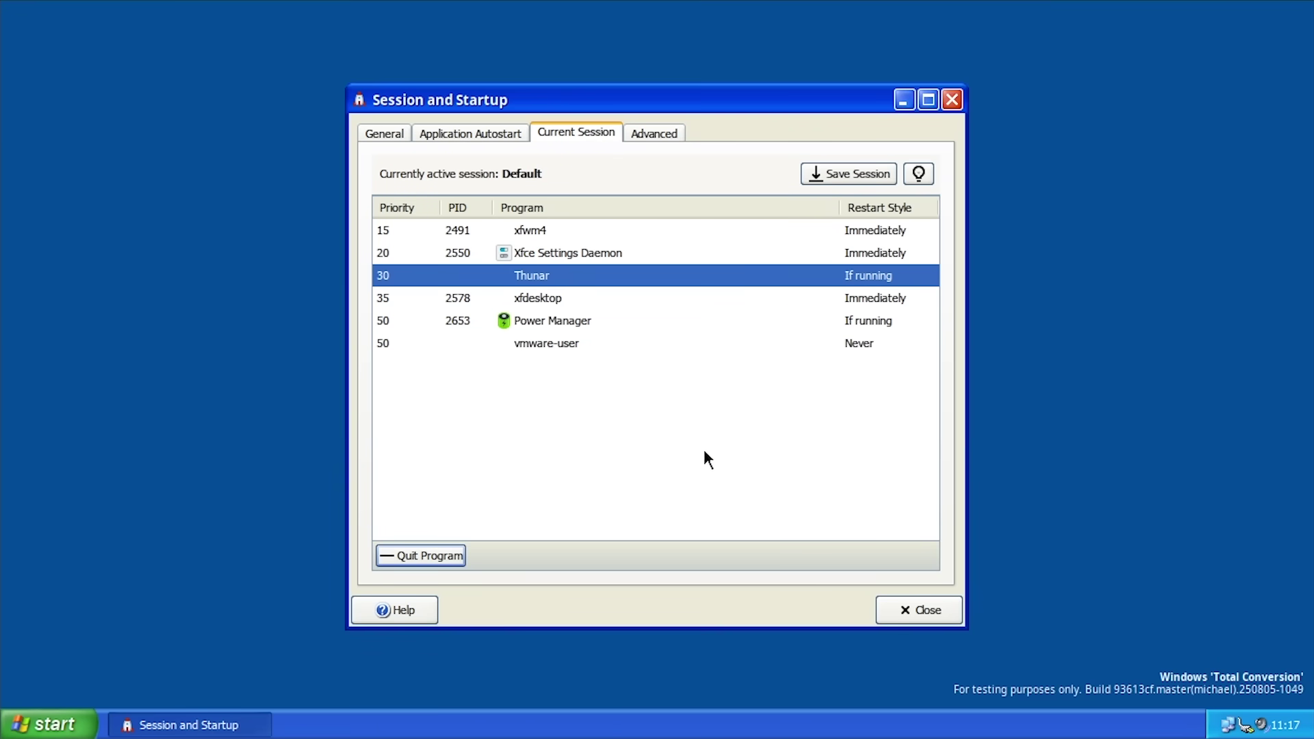
{"action": "left_click", "coordinate": [539, 303]}
{"action": "left_click", "coordinate": [460, 552]}
{"action": "left_click", "coordinate": [852, 442]}
Step: Save the session, close the settings, and bring up Start > Turn Off Computer
{"action": "left_click", "coordinate": [831, 176]}
{"action": "key", "text": "Escape"}
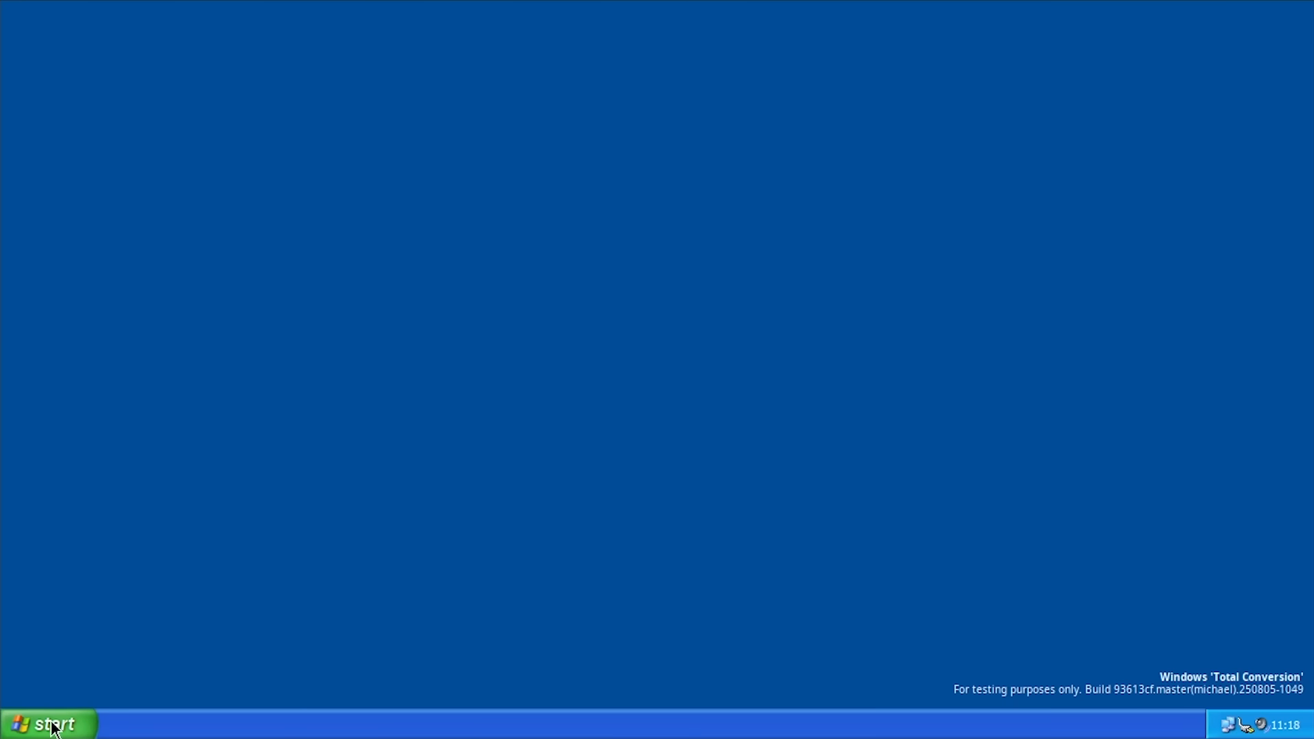
{"action": "left_click", "coordinate": [47, 724]}
{"action": "left_click", "coordinate": [343, 696]}
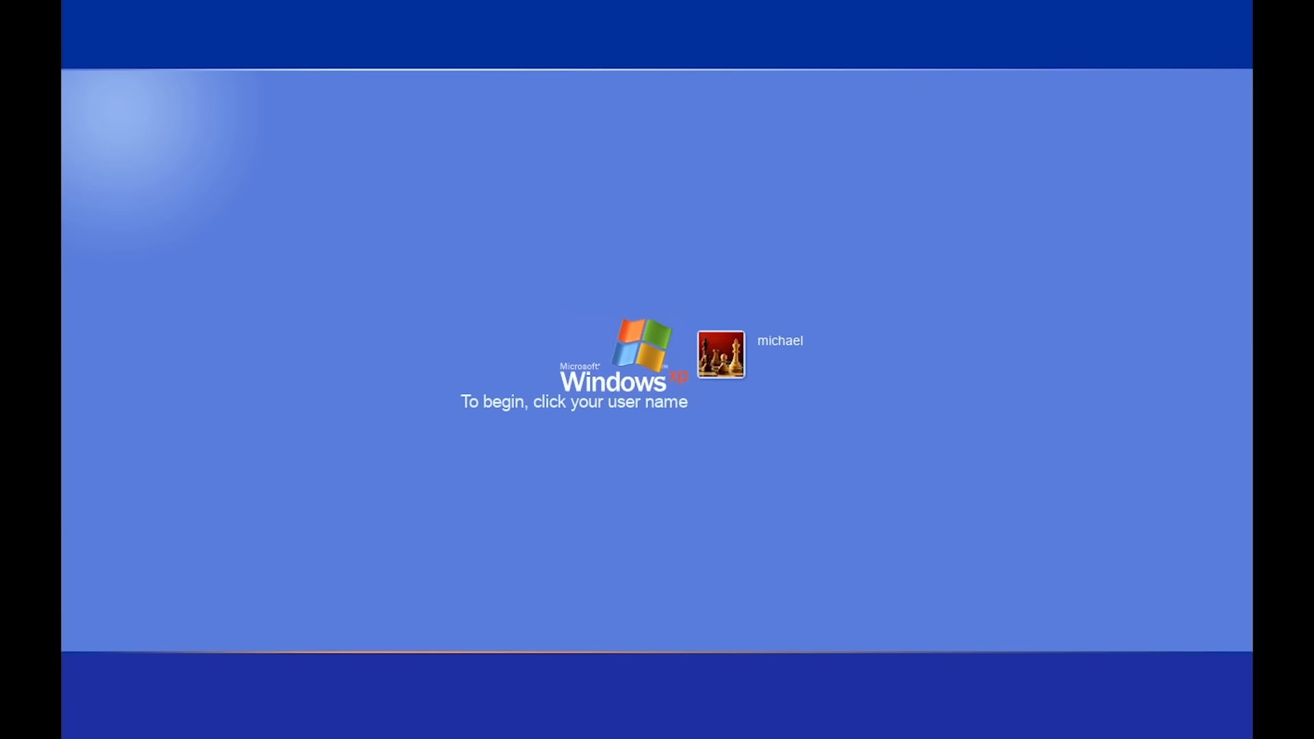
Step: Sign in by choosing the user account on the XP-style logon screen
{"action": "left_click", "coordinate": [709, 353]}
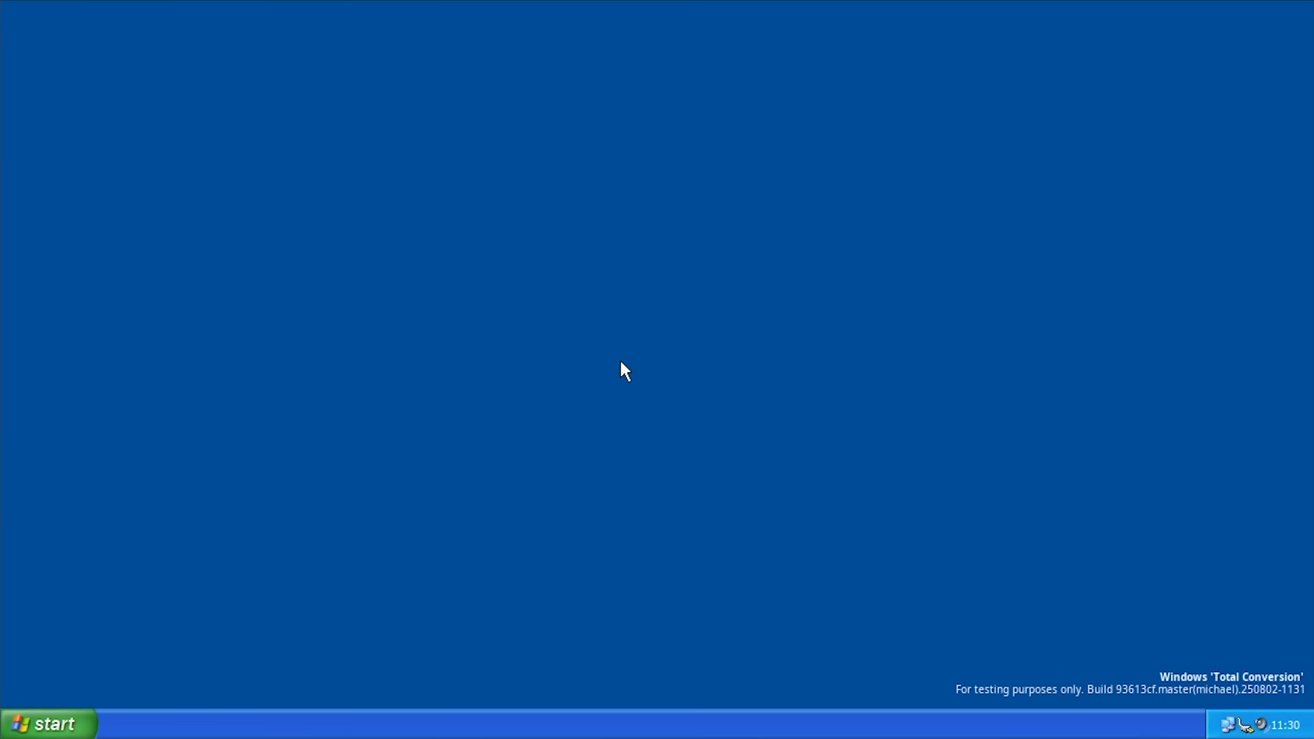
Step: Run desk.cpl from Start > Run and move Display Properties to the screen centre
{"action": "left_click", "coordinate": [47, 725]}
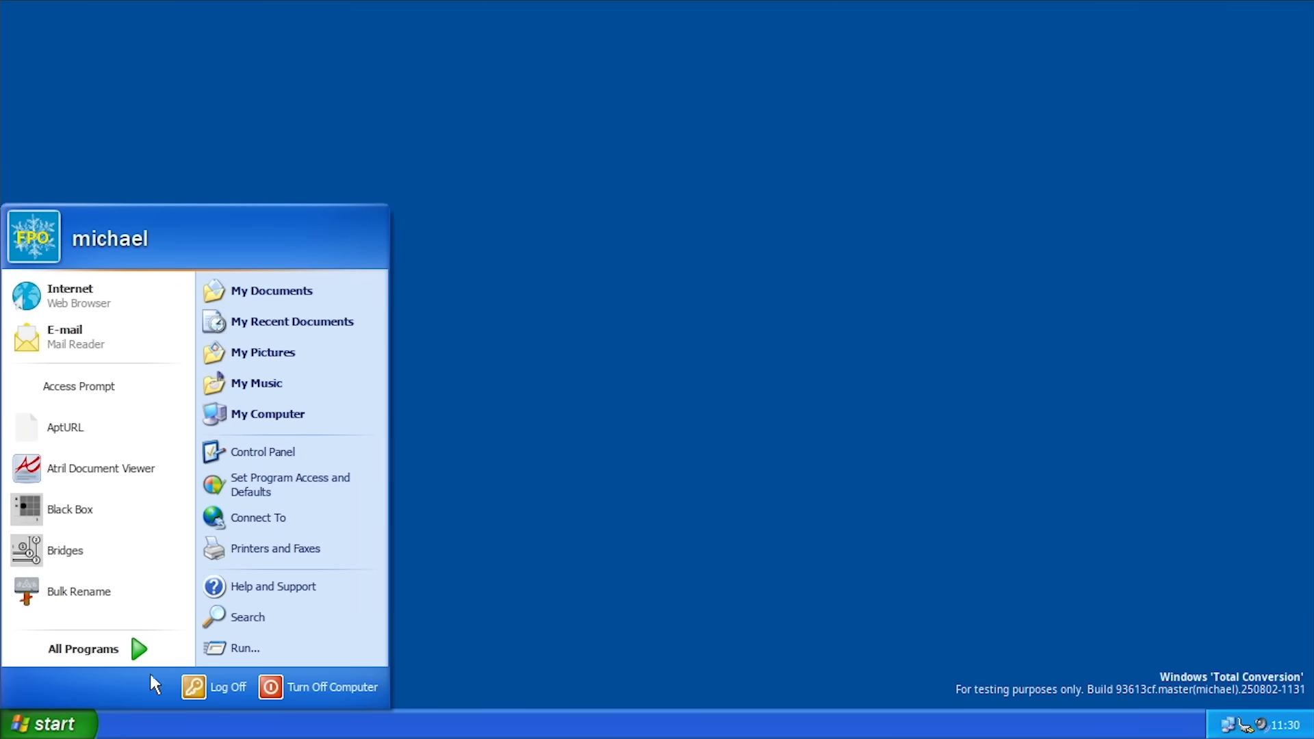
{"action": "left_click", "coordinate": [97, 649]}
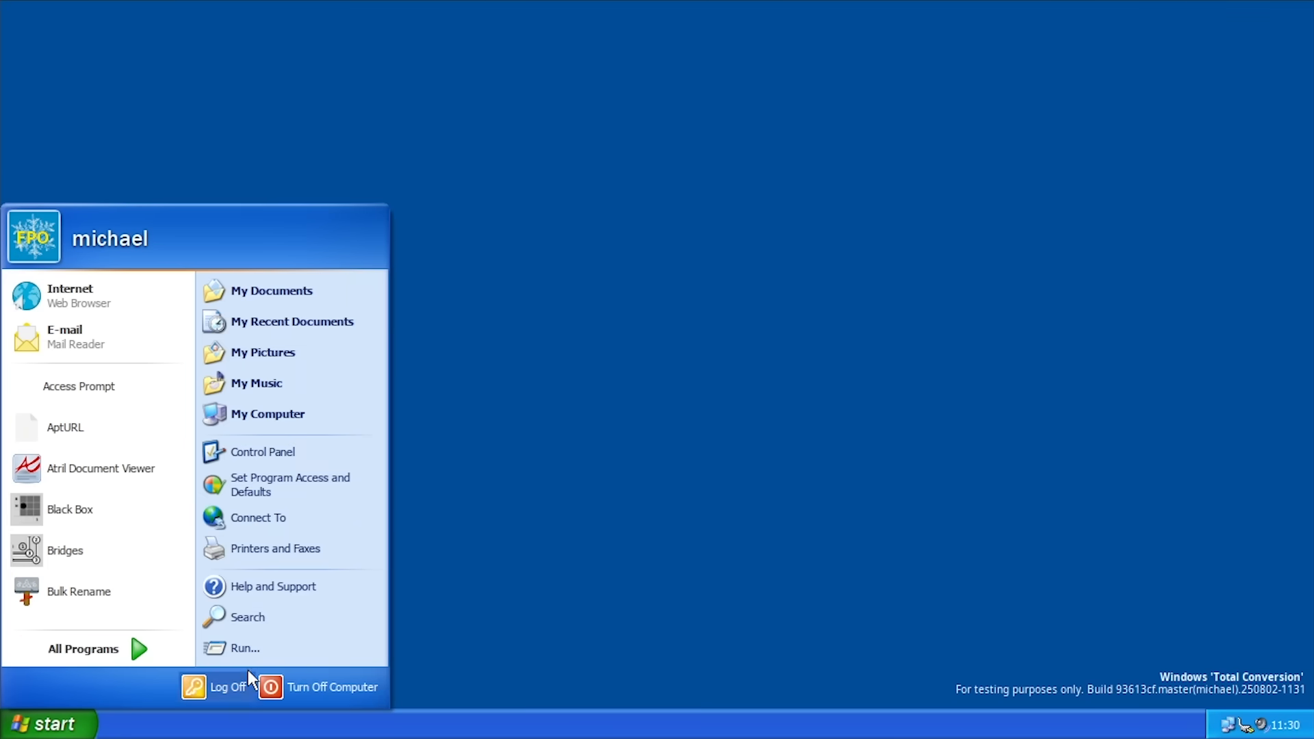
{"action": "left_click", "coordinate": [257, 649]}
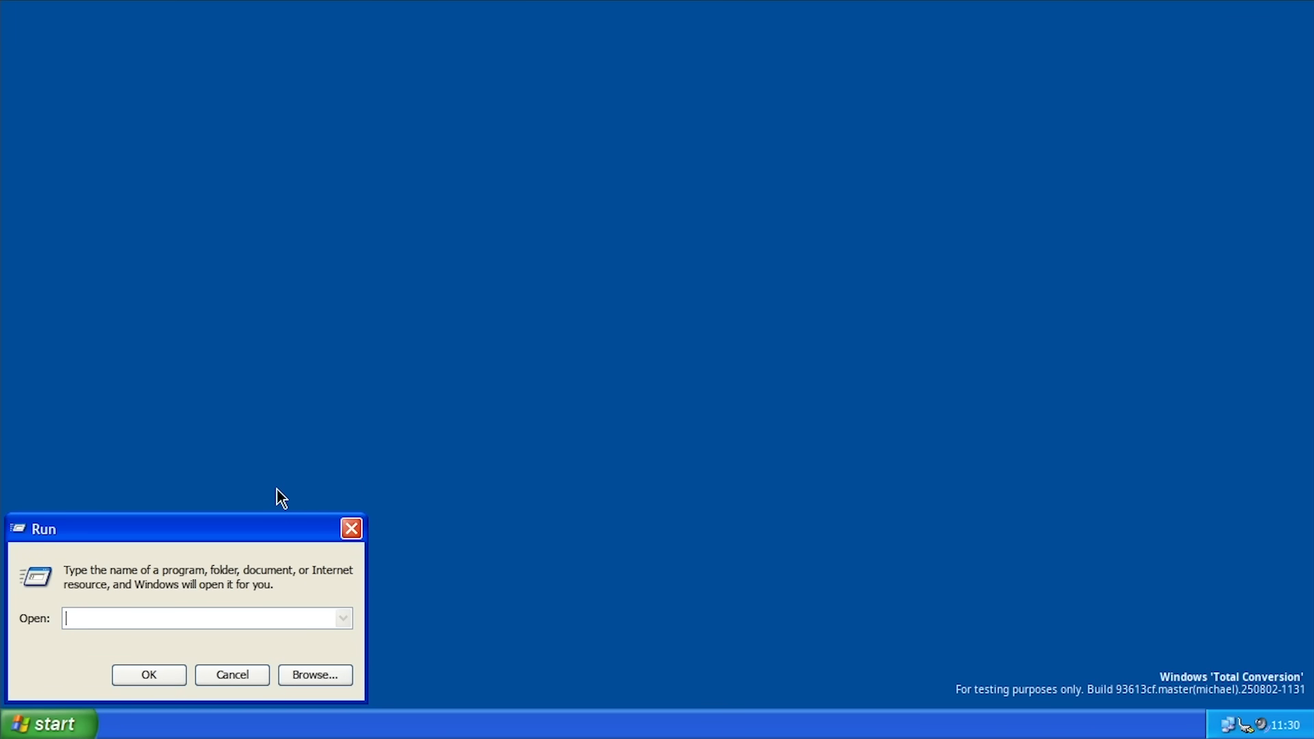
{"action": "type", "text": "desk.cp"}
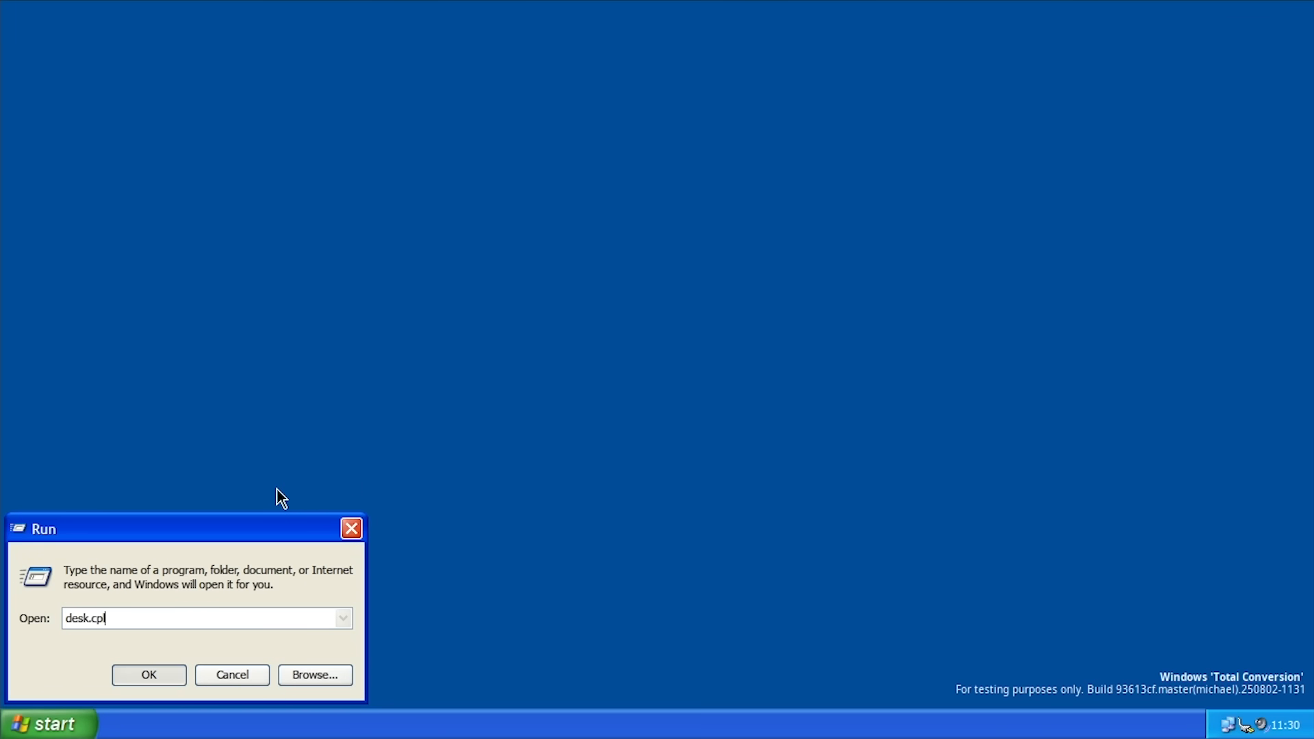
{"action": "type", "text": "l"}
{"action": "key", "text": "Return"}
{"action": "left_click_drag", "start_coordinate": [147, 26], "coordinate": [513, 156]}
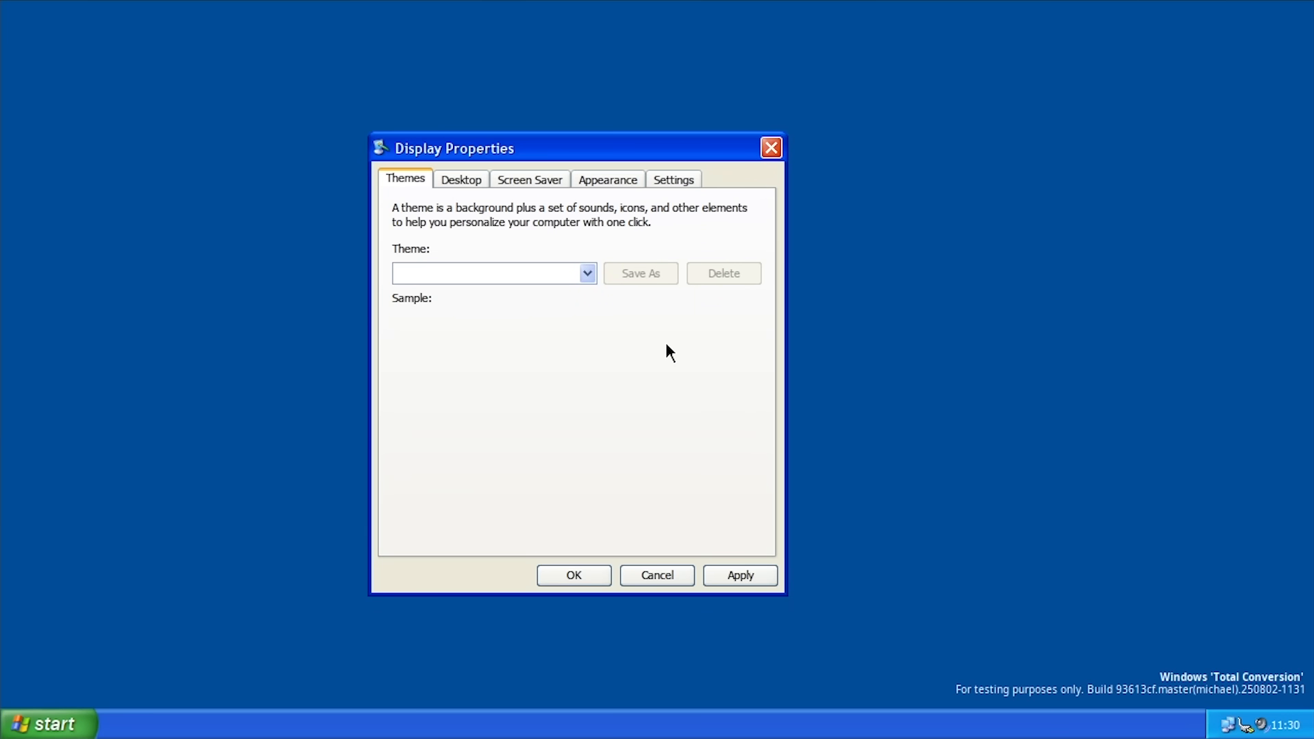
Step: Browse the Themes, Screen Saver, Appearance and Settings tabs, then reach the Desktop tab
{"action": "left_click", "coordinate": [586, 273]}
{"action": "left_click", "coordinate": [528, 181]}
{"action": "left_click", "coordinate": [608, 180]}
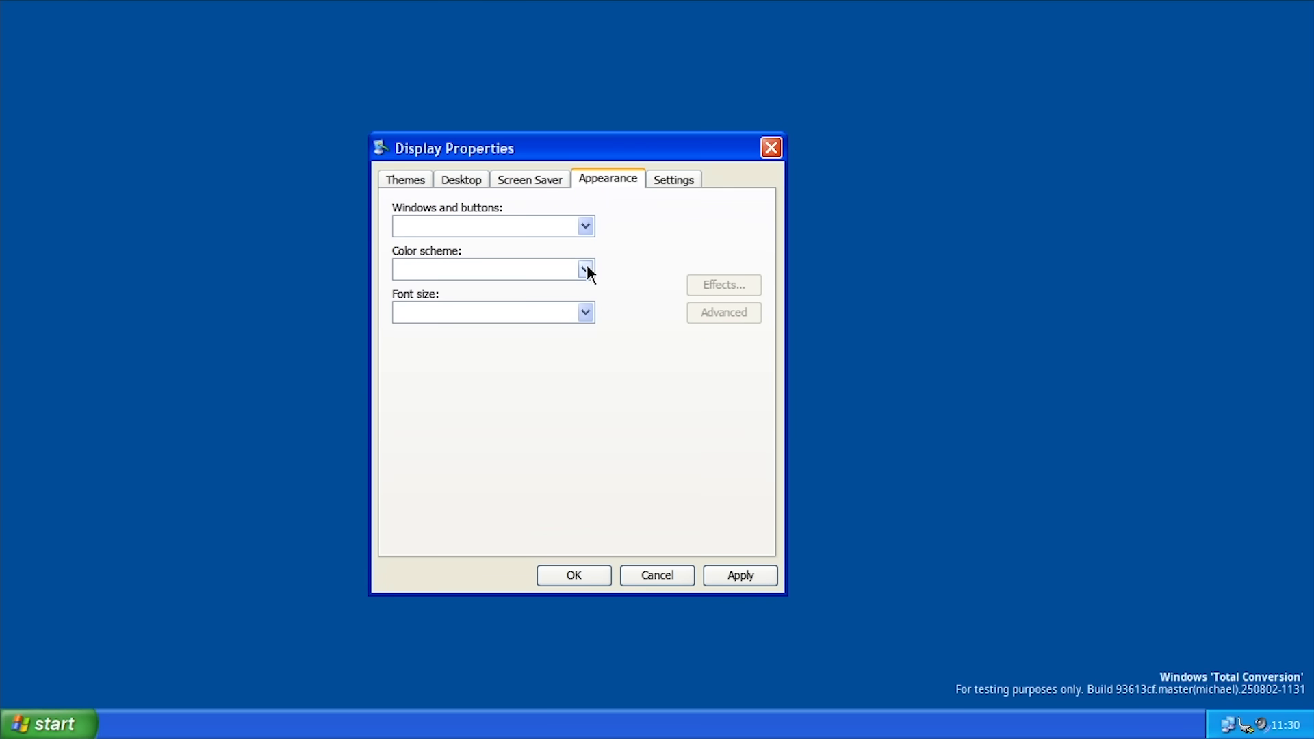
{"action": "left_click", "coordinate": [674, 179]}
{"action": "left_click", "coordinate": [744, 446]}
{"action": "left_click", "coordinate": [667, 380]}
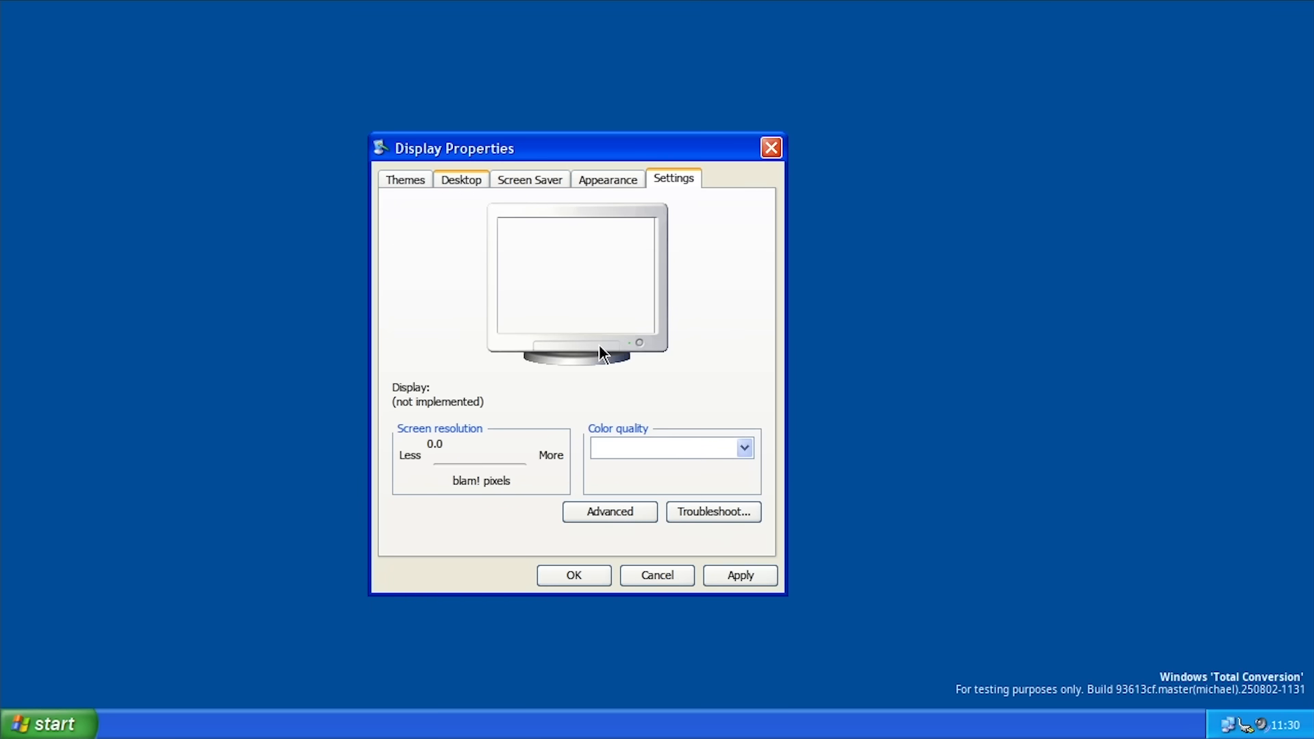
{"action": "key", "text": "ctrl+Tab"}
{"action": "key", "text": "ctrl+Tab"}
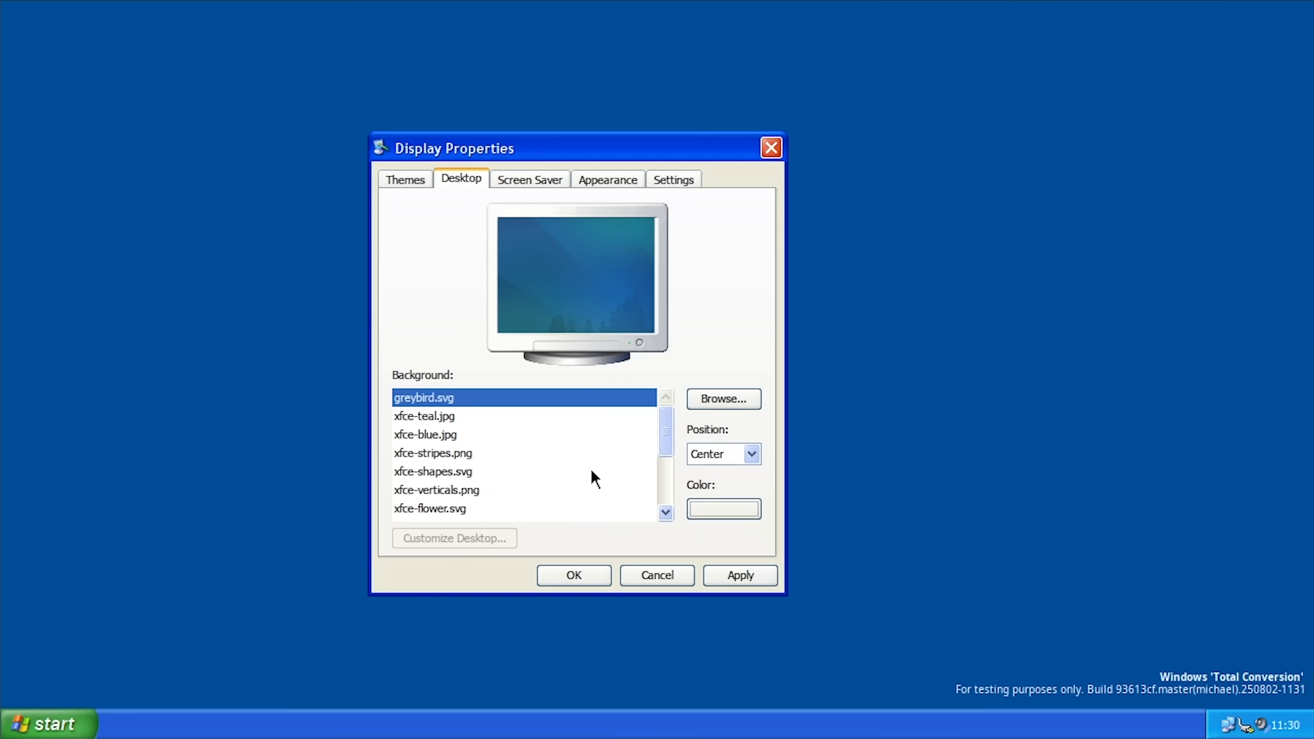
{"action": "scroll", "coordinate": [600, 475], "scroll_direction": "down", "scroll_amount": 3}
Step: Set bliss.jpg stretched as the wallpaper, apply it and close Display Properties with OK
{"action": "left_click", "coordinate": [666, 512]}
{"action": "left_click", "coordinate": [669, 508]}
{"action": "left_click", "coordinate": [427, 515]}
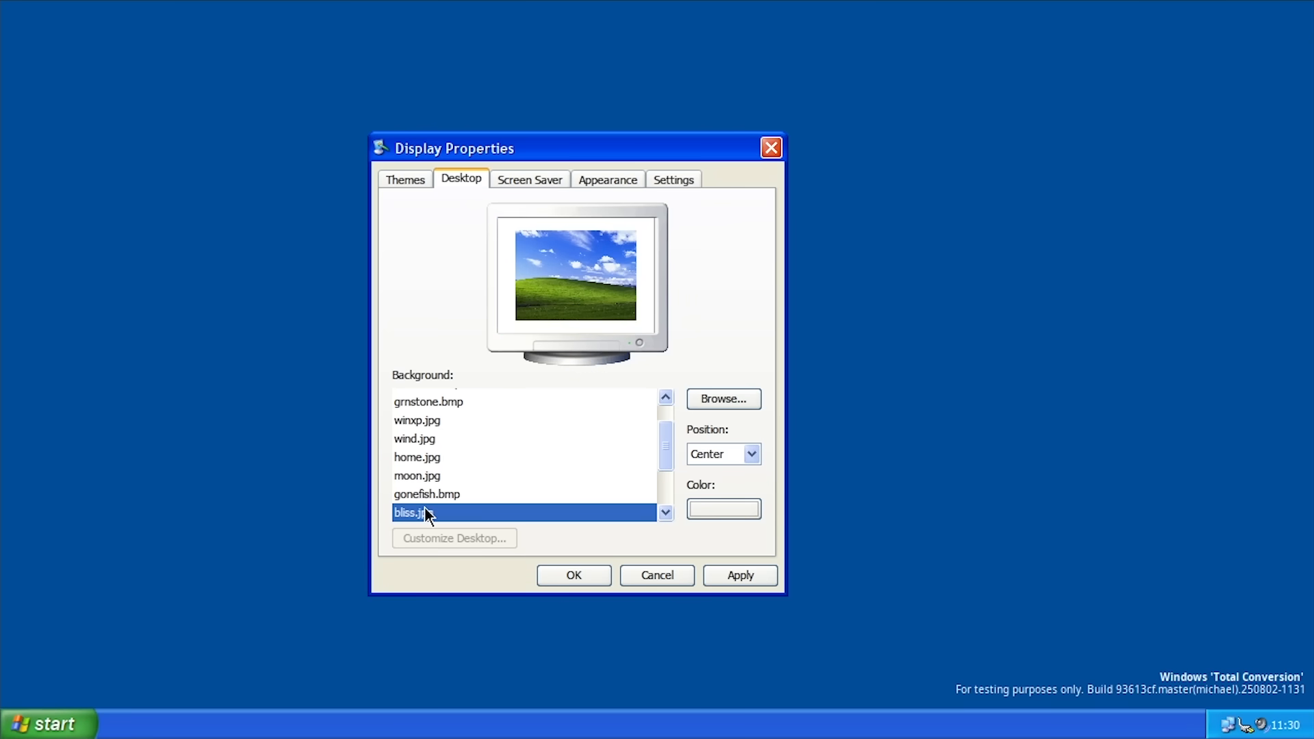
{"action": "left_click", "coordinate": [753, 454]}
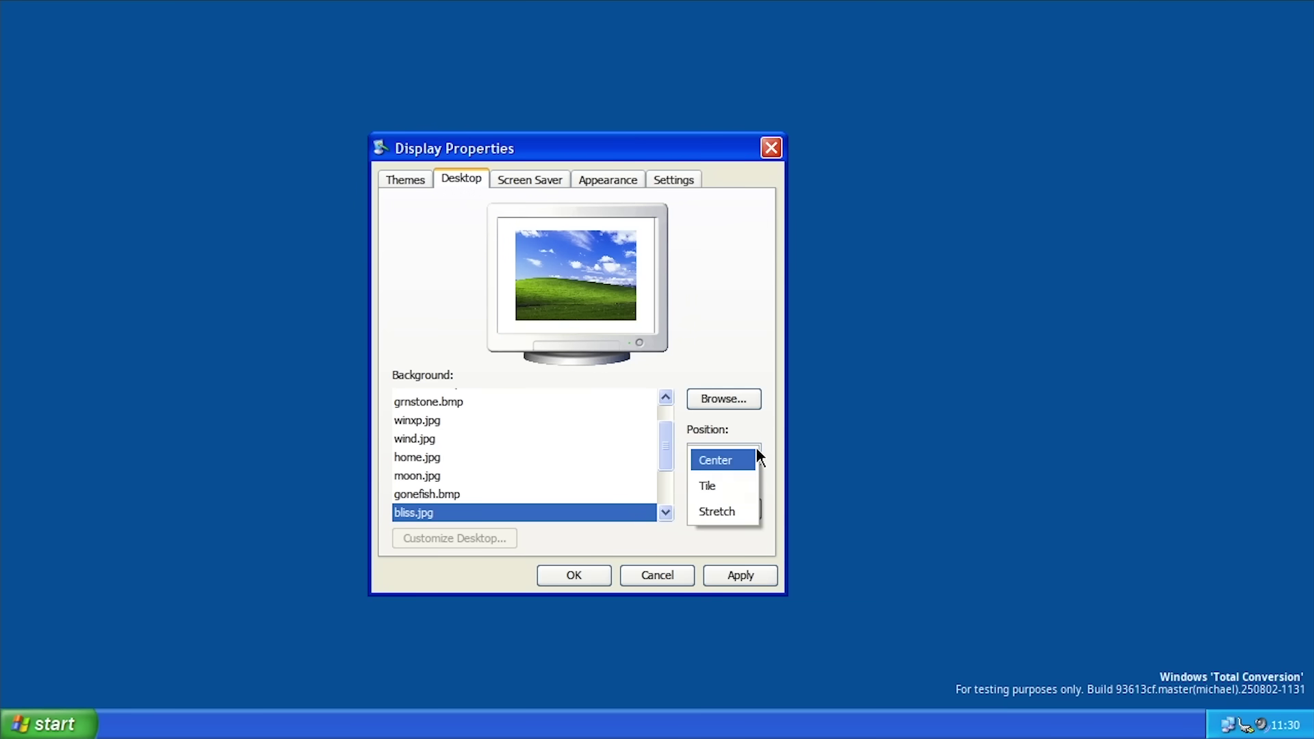
{"action": "left_click", "coordinate": [726, 511]}
{"action": "left_click", "coordinate": [737, 575]}
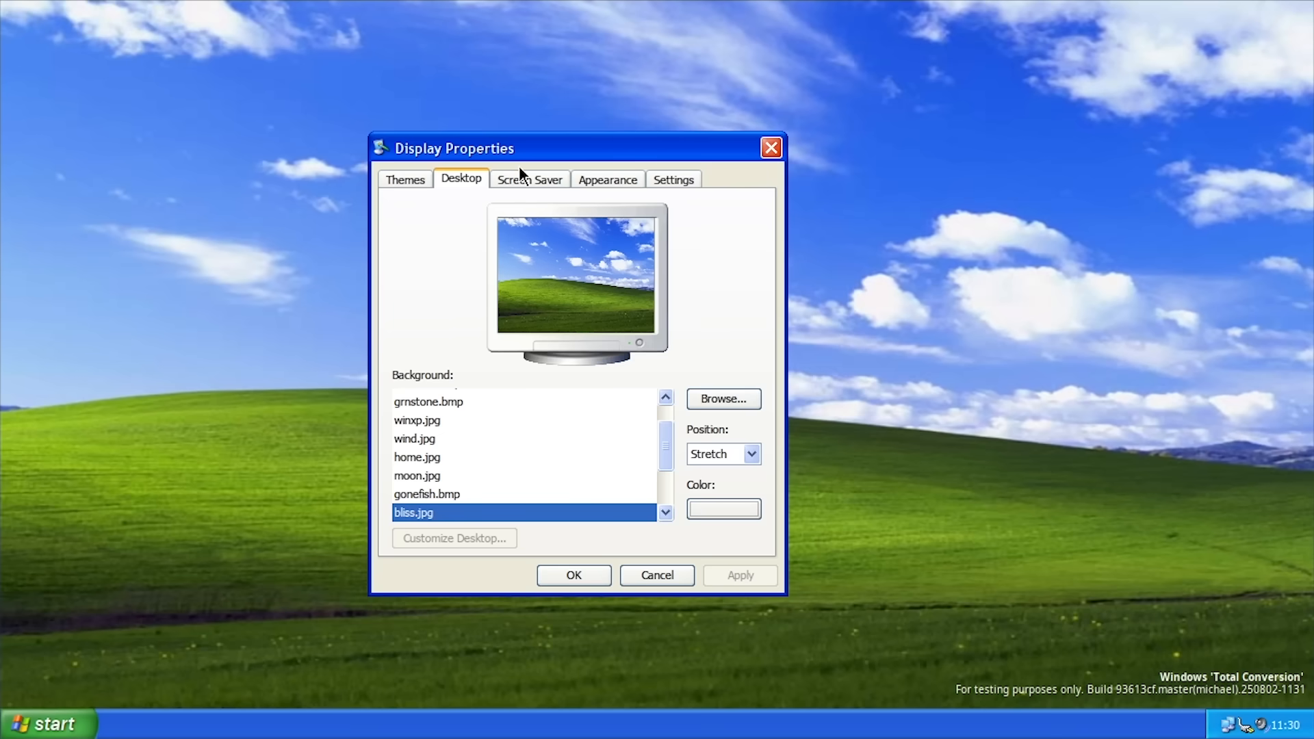
{"action": "left_click_drag", "start_coordinate": [519, 152], "coordinate": [527, 22]}
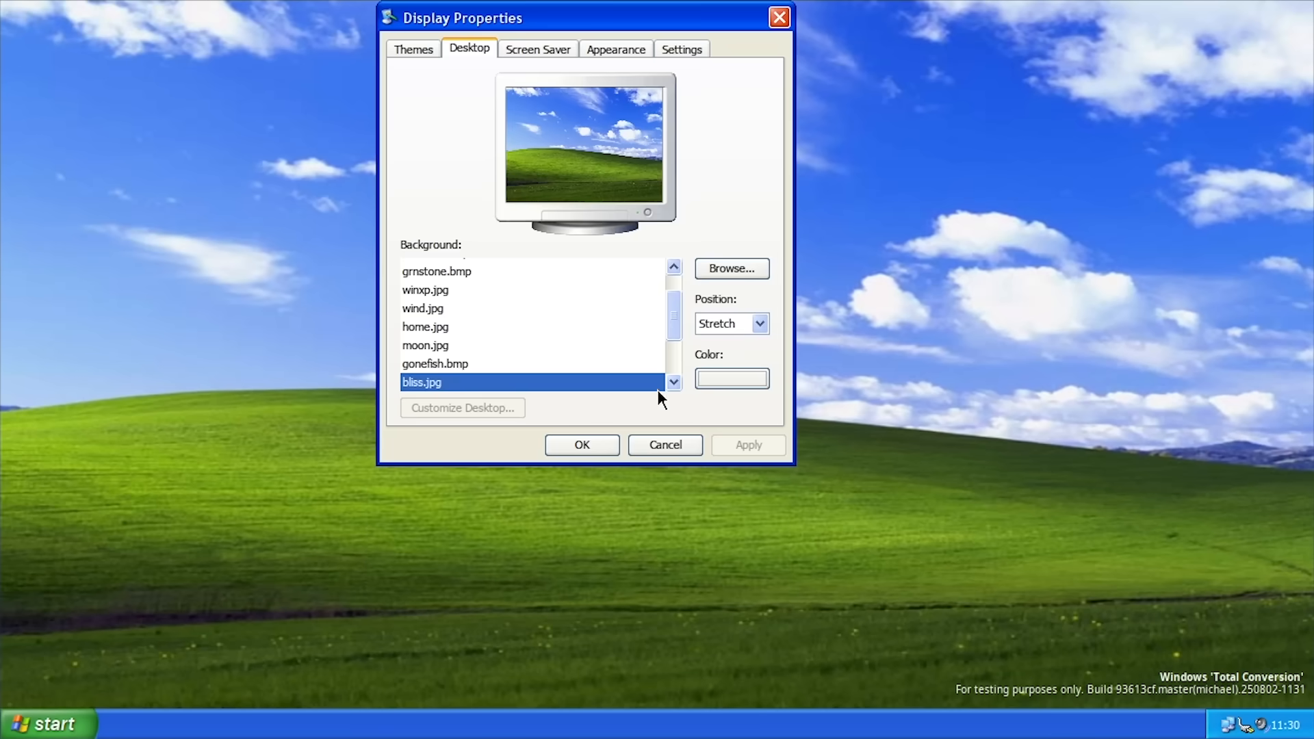
{"action": "left_click", "coordinate": [583, 444]}
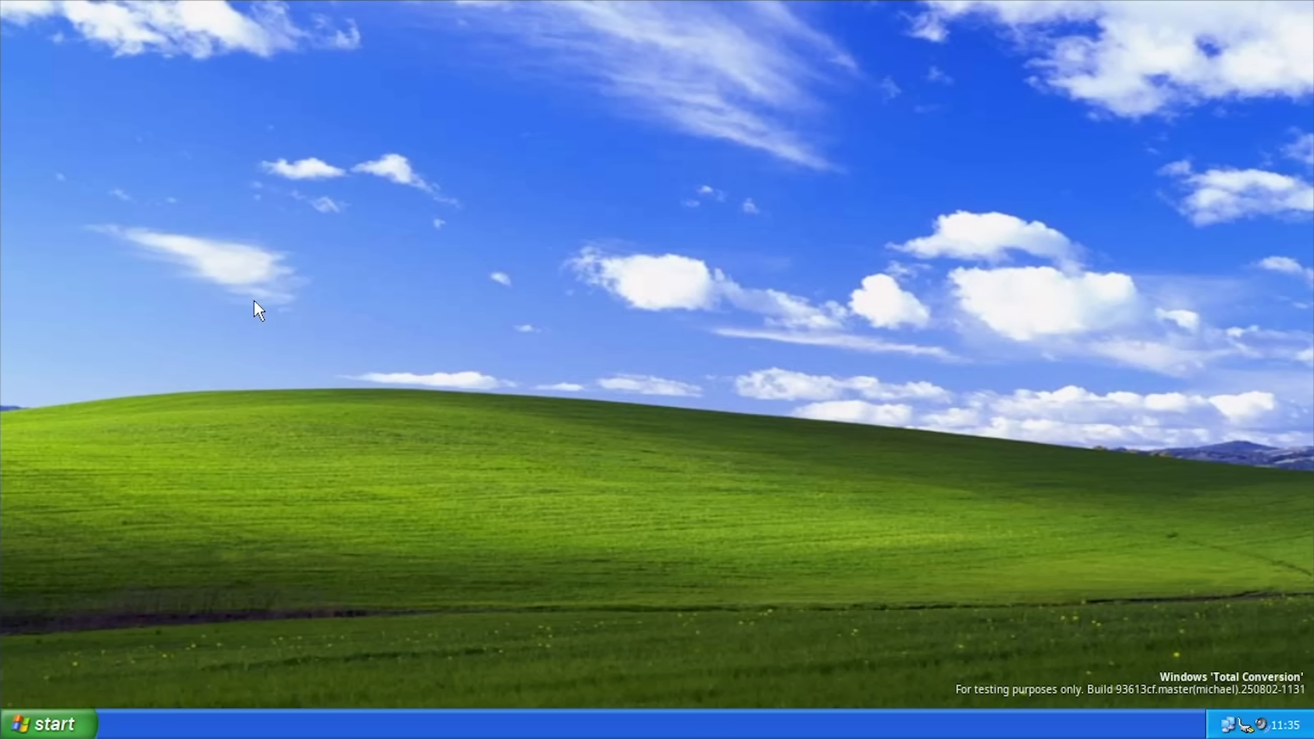
Step: Launch the Bridges puzzle from Start and close it again
{"action": "left_click", "coordinate": [41, 723]}
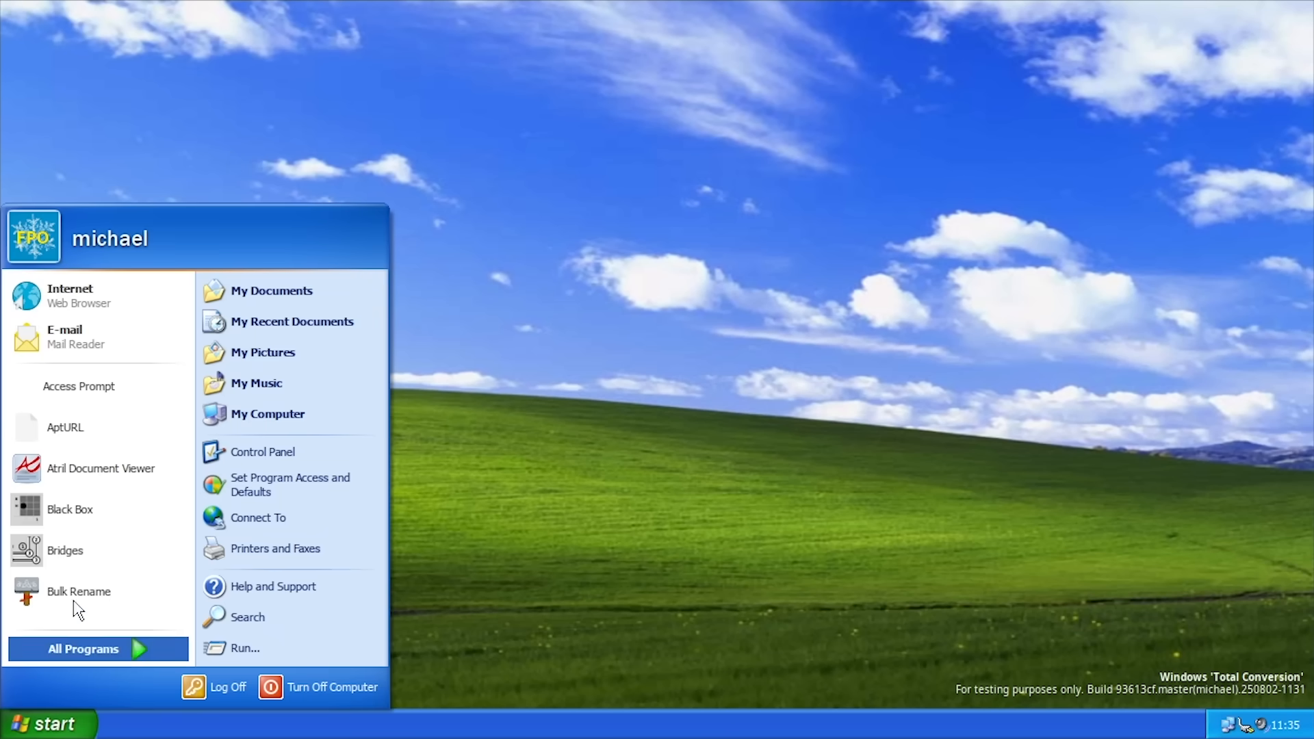
{"action": "left_click", "coordinate": [113, 549]}
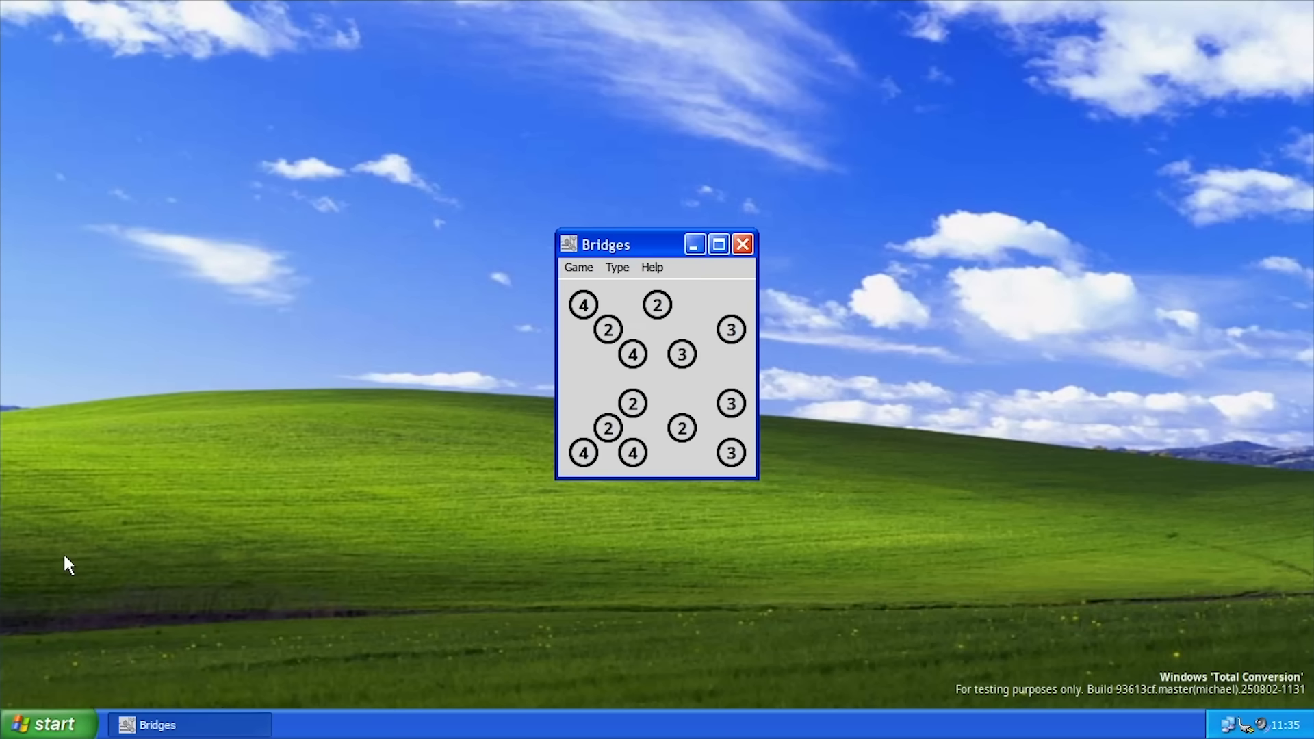
{"action": "left_click", "coordinate": [749, 248]}
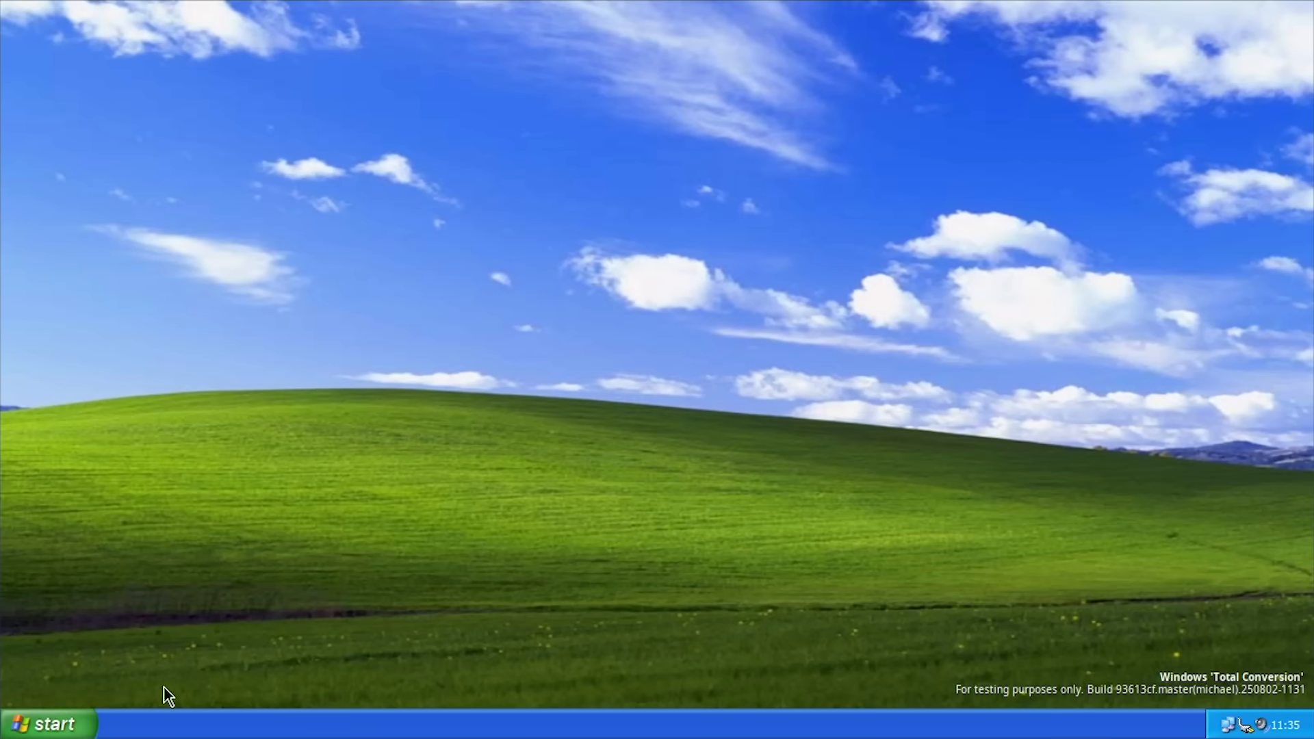
Step: Try the Start menu account picture, dismiss the not-implemented error, and reopen Start
{"action": "left_click", "coordinate": [42, 724]}
{"action": "left_click", "coordinate": [35, 239]}
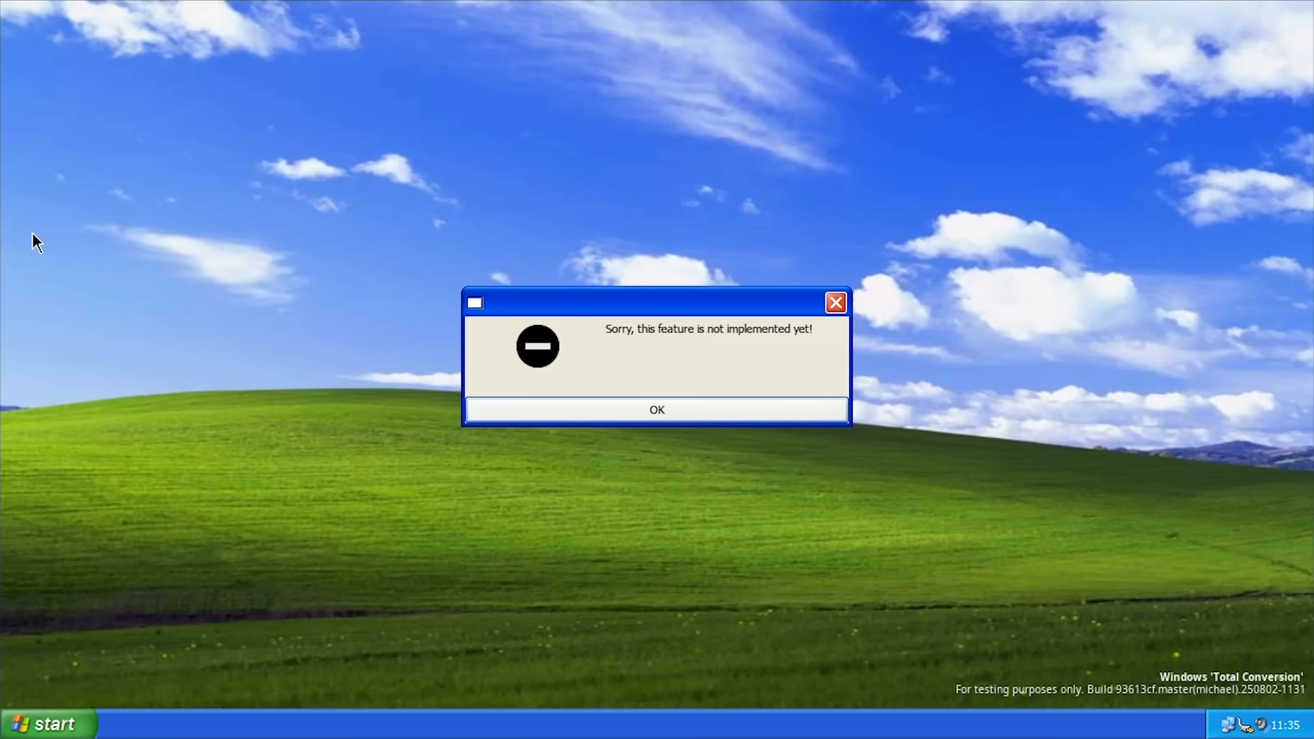
{"action": "left_click", "coordinate": [657, 410]}
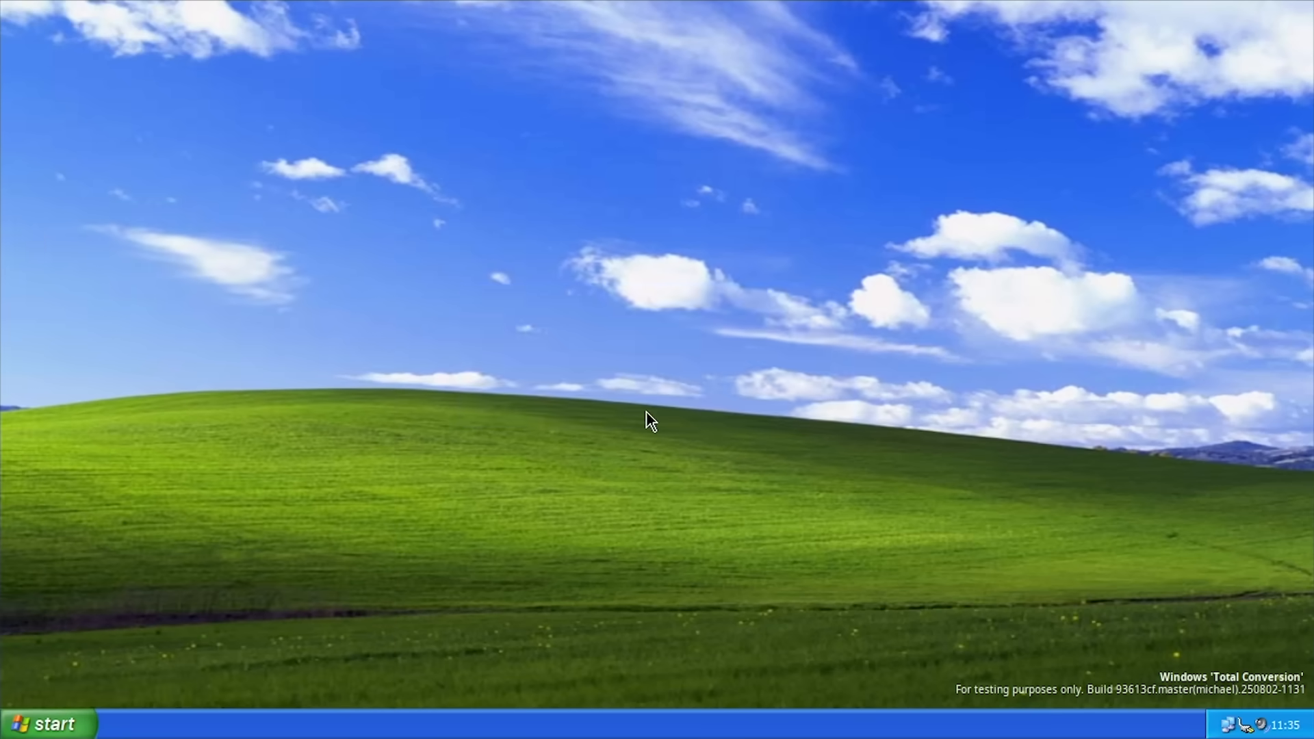
{"action": "left_click", "coordinate": [42, 724]}
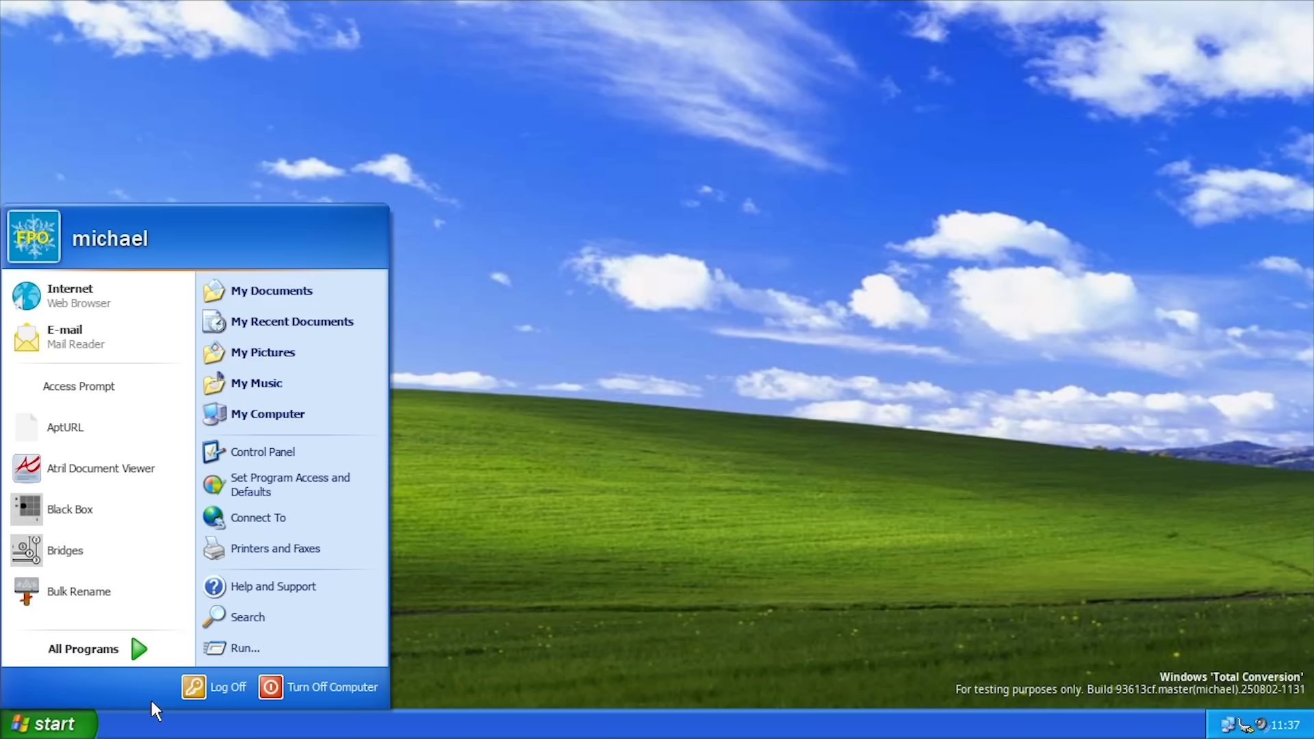
Step: Run winver from Start > Run and position the About Windows dialog
{"action": "left_click", "coordinate": [246, 652]}
{"action": "type", "text": "winver"}
{"action": "key", "text": "Return"}
{"action": "left_click_drag", "start_coordinate": [576, 195], "coordinate": [355, 147]}
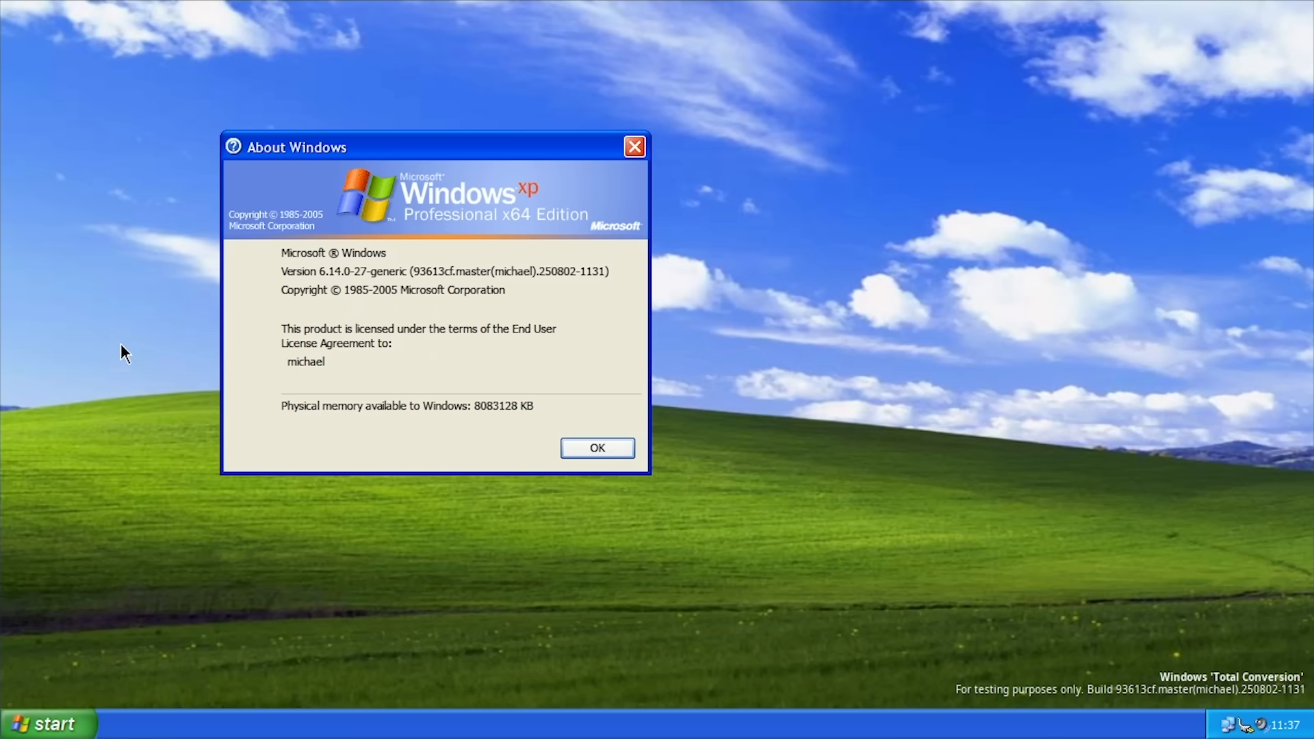
{"action": "left_click_drag", "start_coordinate": [350, 147], "coordinate": [182, 105]}
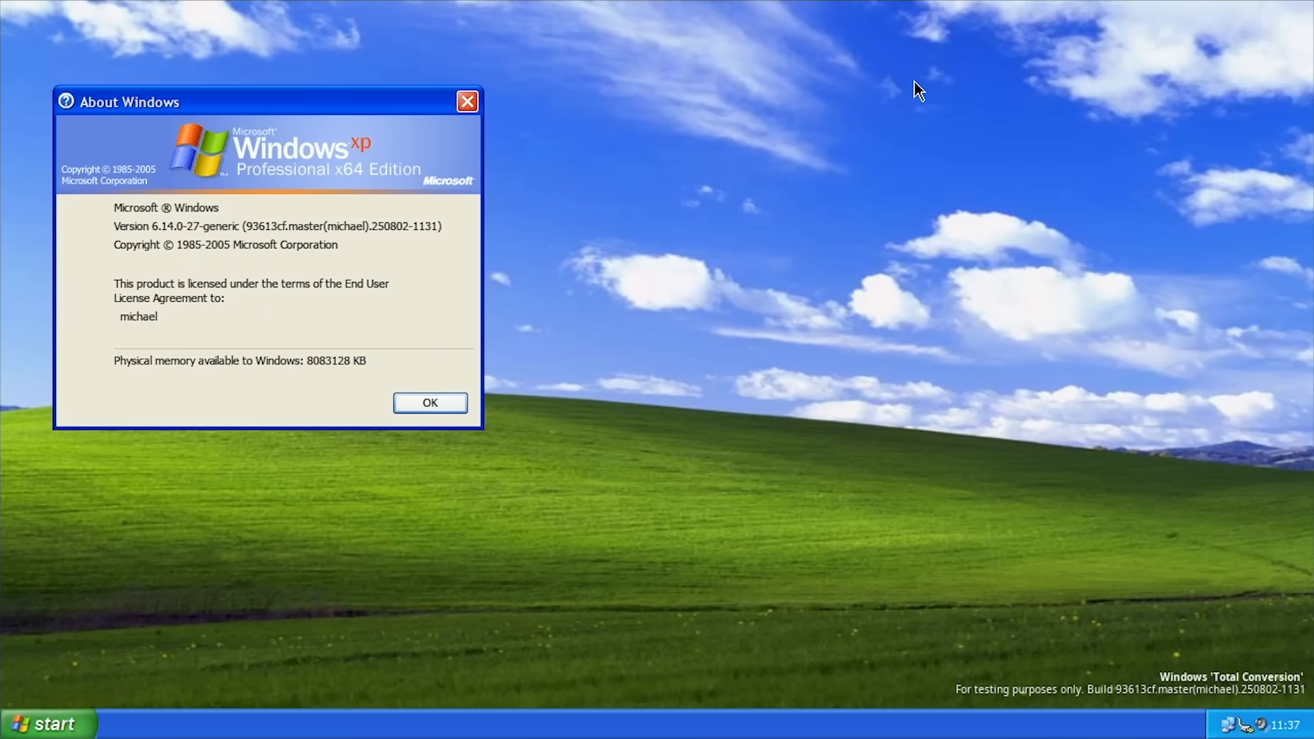
Step: Open Control Panel (Xfce Settings) from Start, move it left and close it
{"action": "left_click", "coordinate": [46, 723]}
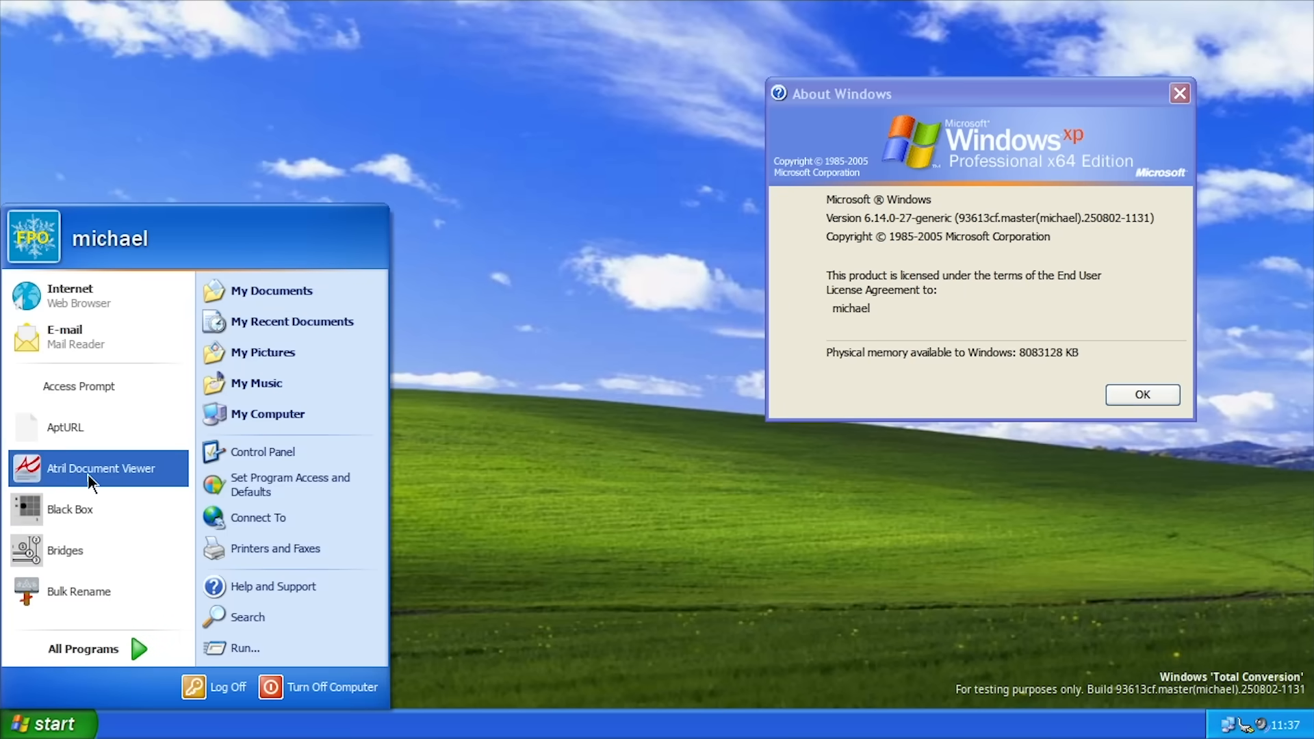
{"action": "left_click", "coordinate": [112, 477]}
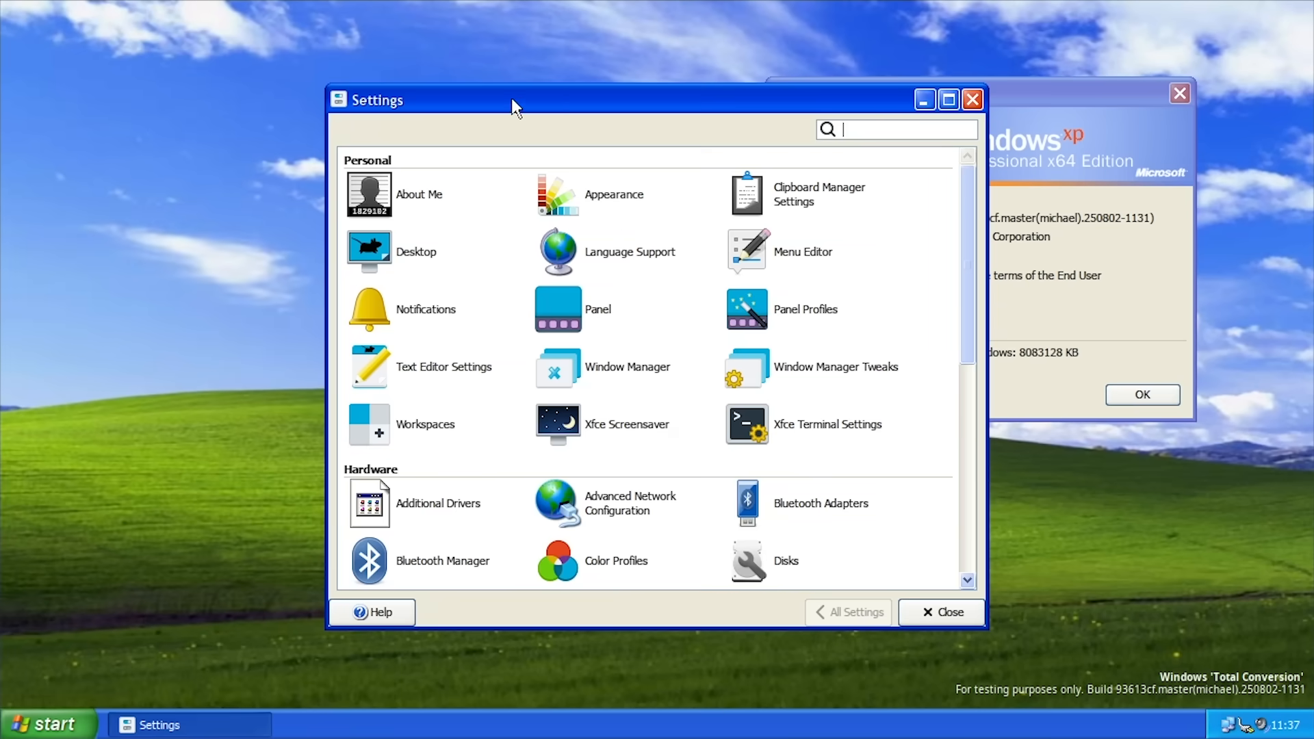
{"action": "left_click_drag", "start_coordinate": [499, 102], "coordinate": [358, 100]}
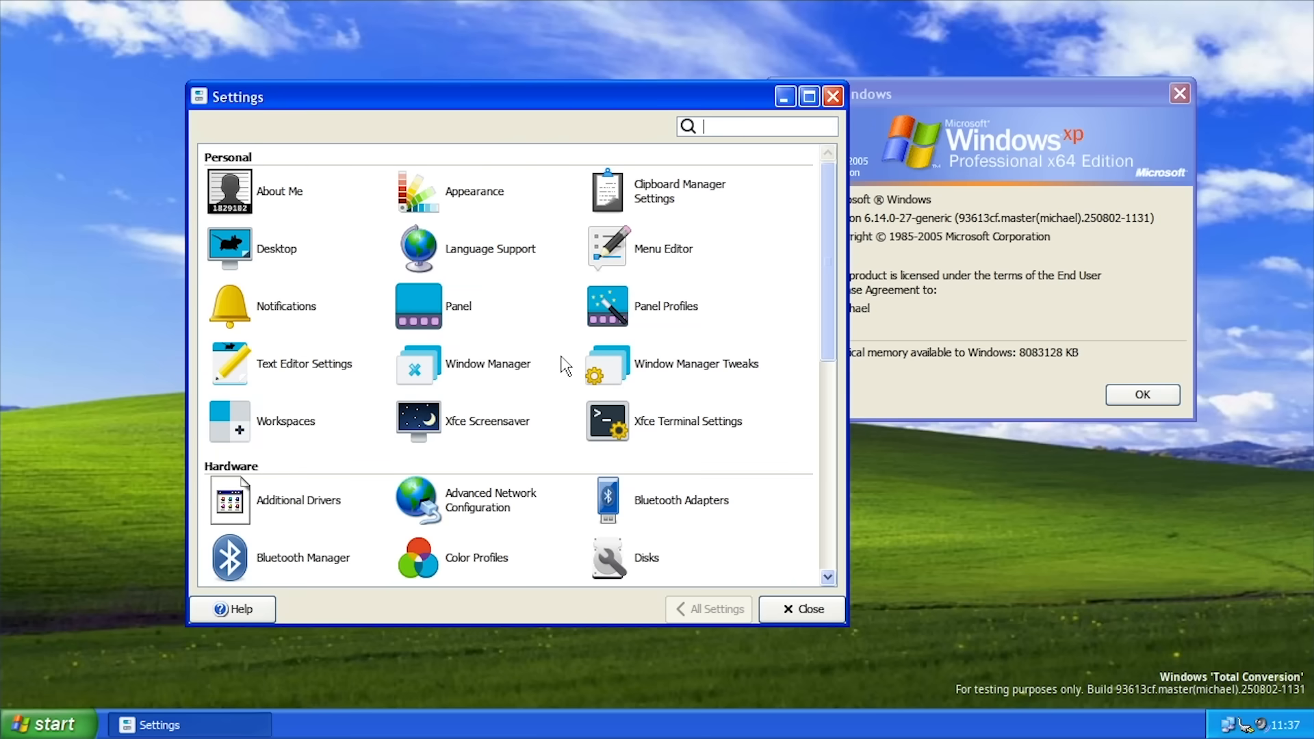
{"action": "left_click", "coordinate": [803, 608]}
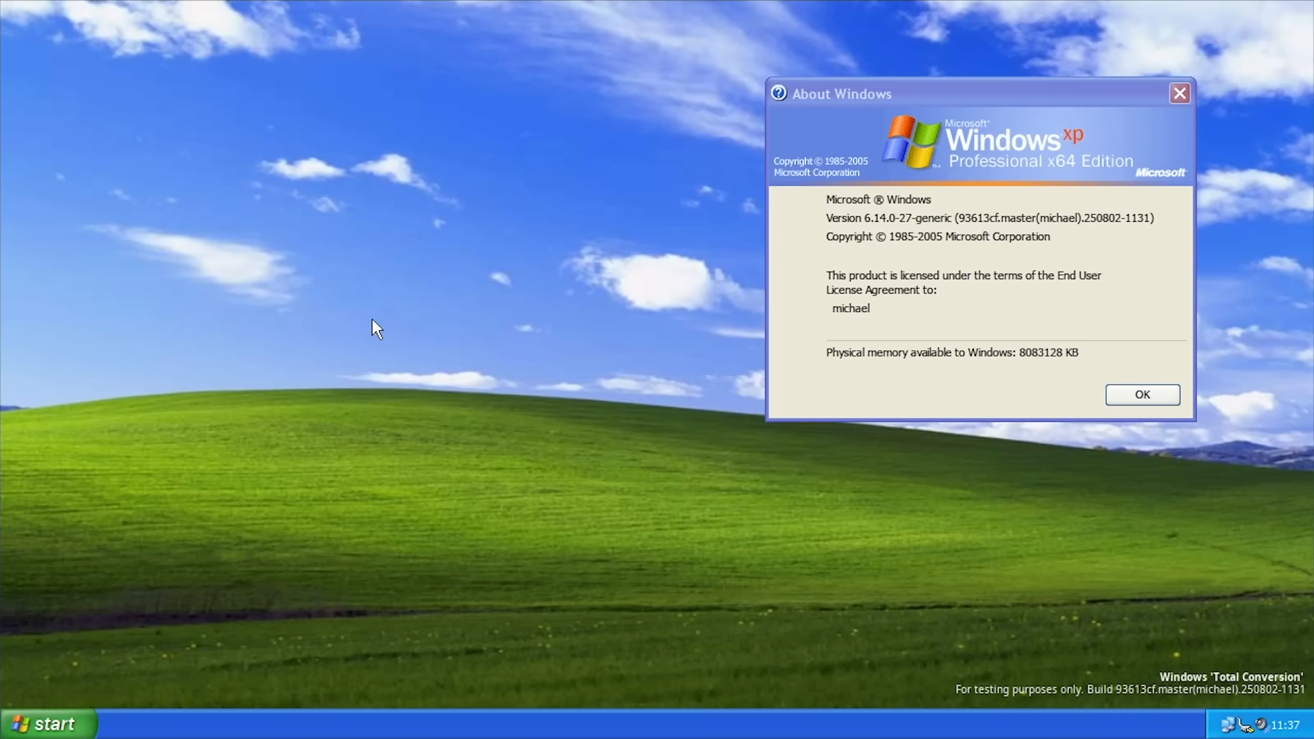
Step: Peek at the Start menu, close it, and move About Windows to the upper right
{"action": "left_click", "coordinate": [41, 724]}
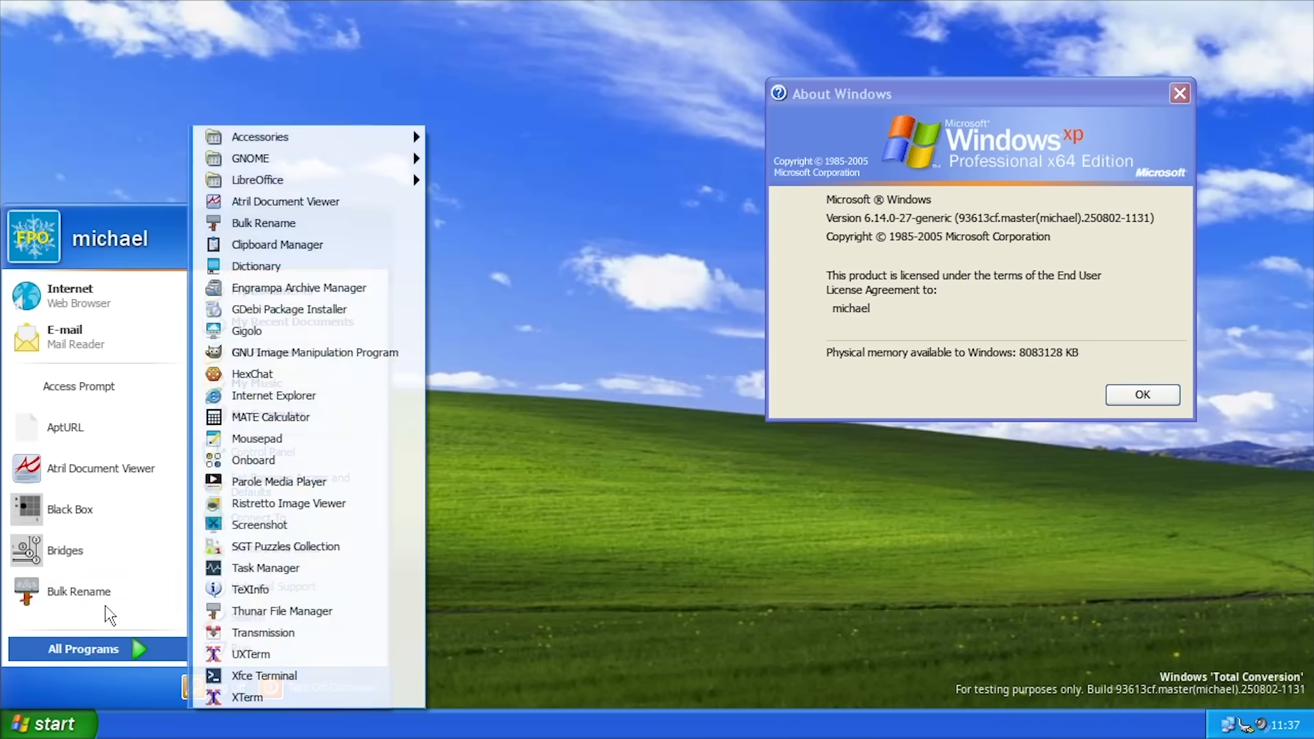
{"action": "left_click", "coordinate": [861, 295]}
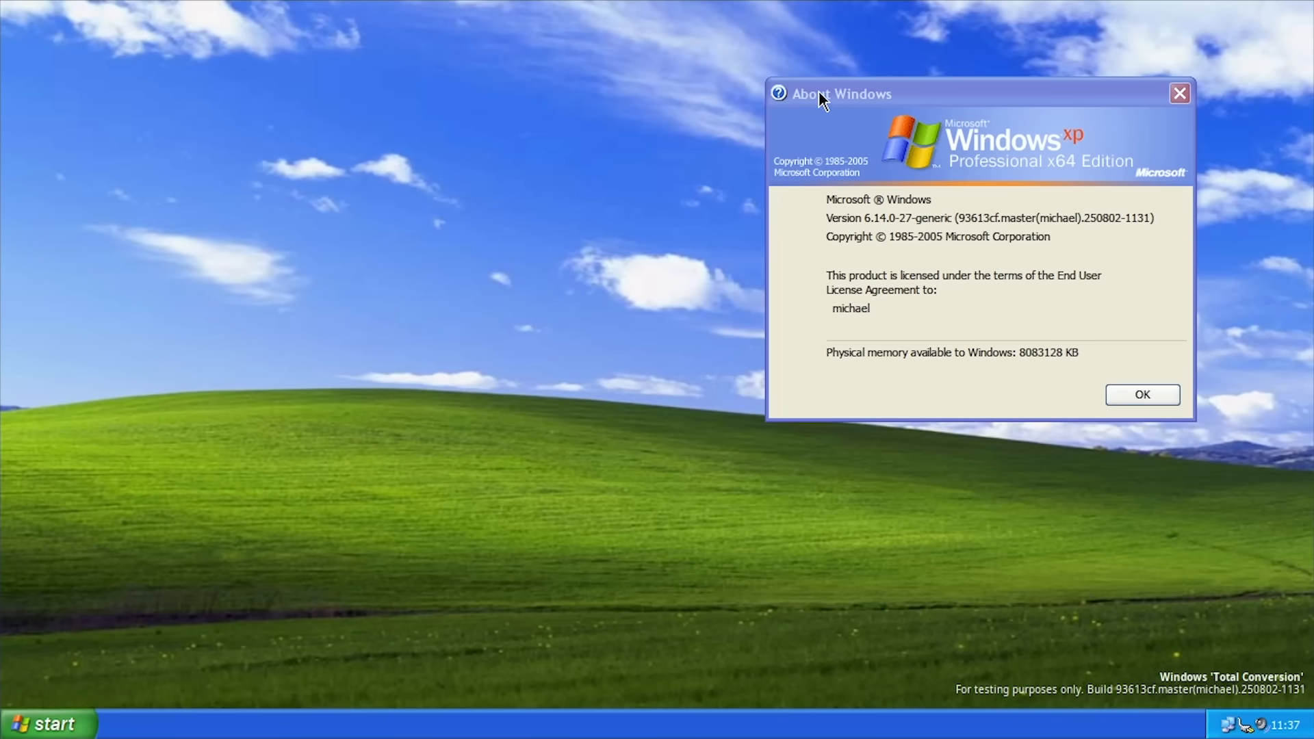
{"action": "left_click_drag", "start_coordinate": [878, 91], "coordinate": [914, 45]}
Step: Run msinfo32 from Start > Run to attempt launching system information
{"action": "left_click", "coordinate": [54, 725]}
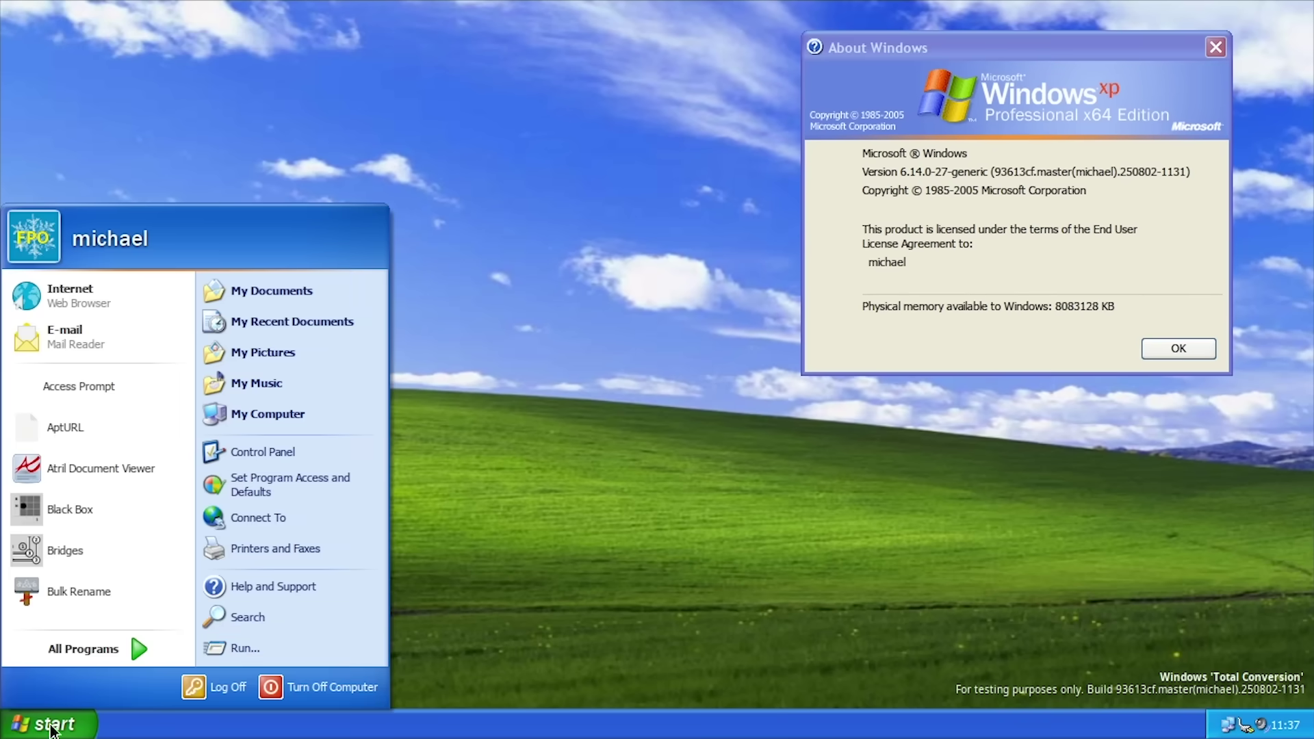
{"action": "left_click", "coordinate": [244, 649]}
{"action": "type", "text": "msinfo32"}
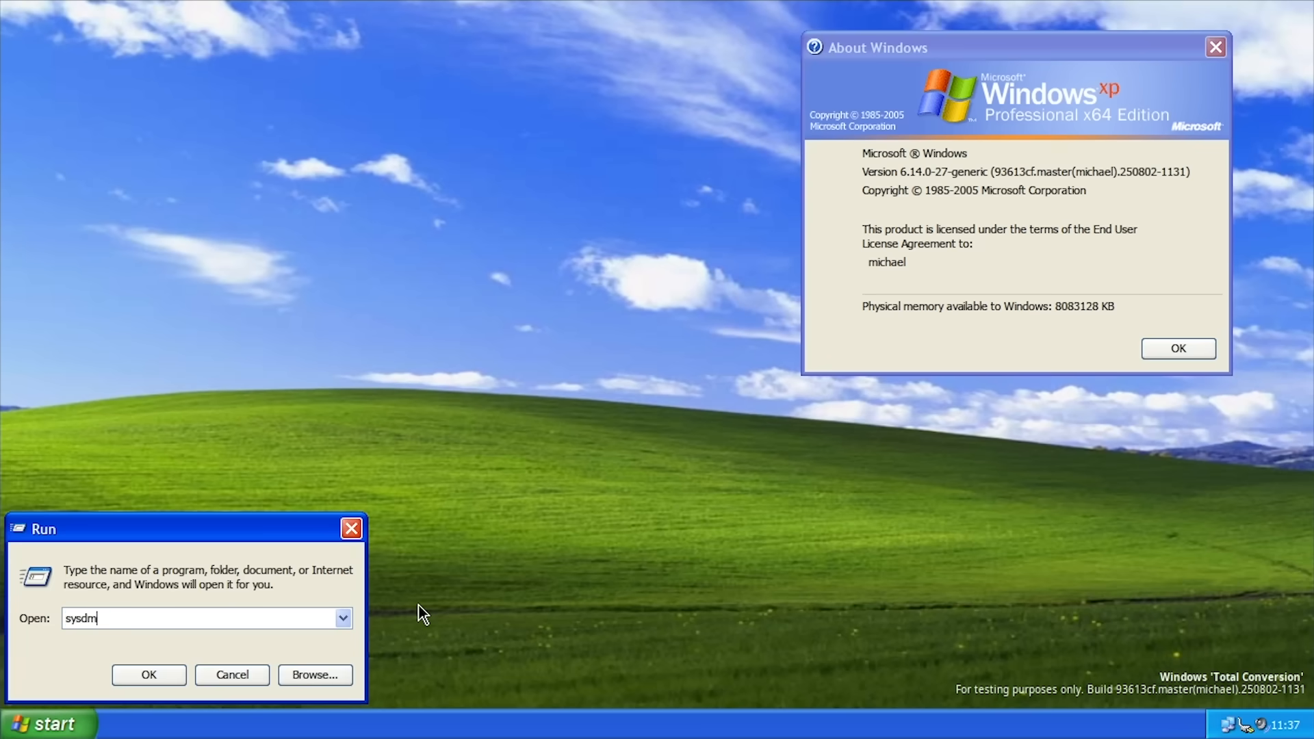
{"action": "key", "text": "Return"}
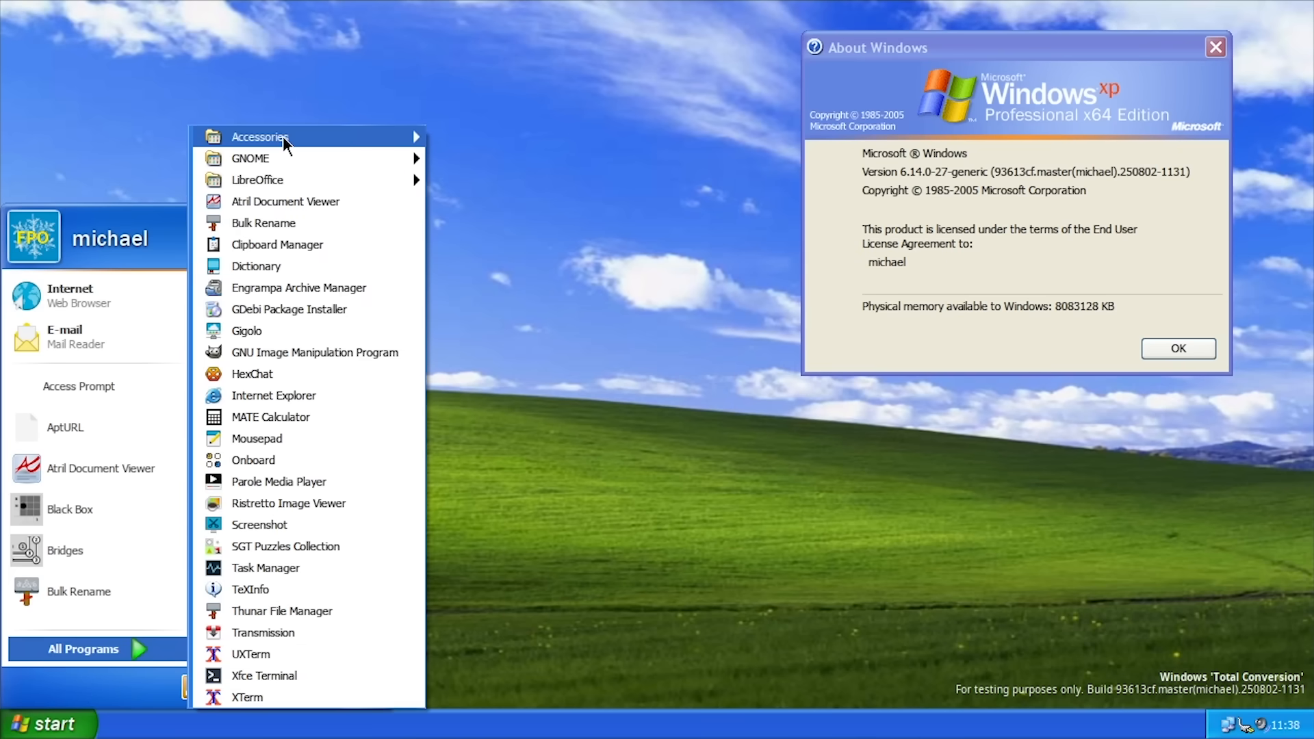
Step: Launch an empty Notepad from Accessories and move it up and left
{"action": "left_click", "coordinate": [455, 139]}
{"action": "left_click_drag", "start_coordinate": [572, 234], "coordinate": [383, 126]}
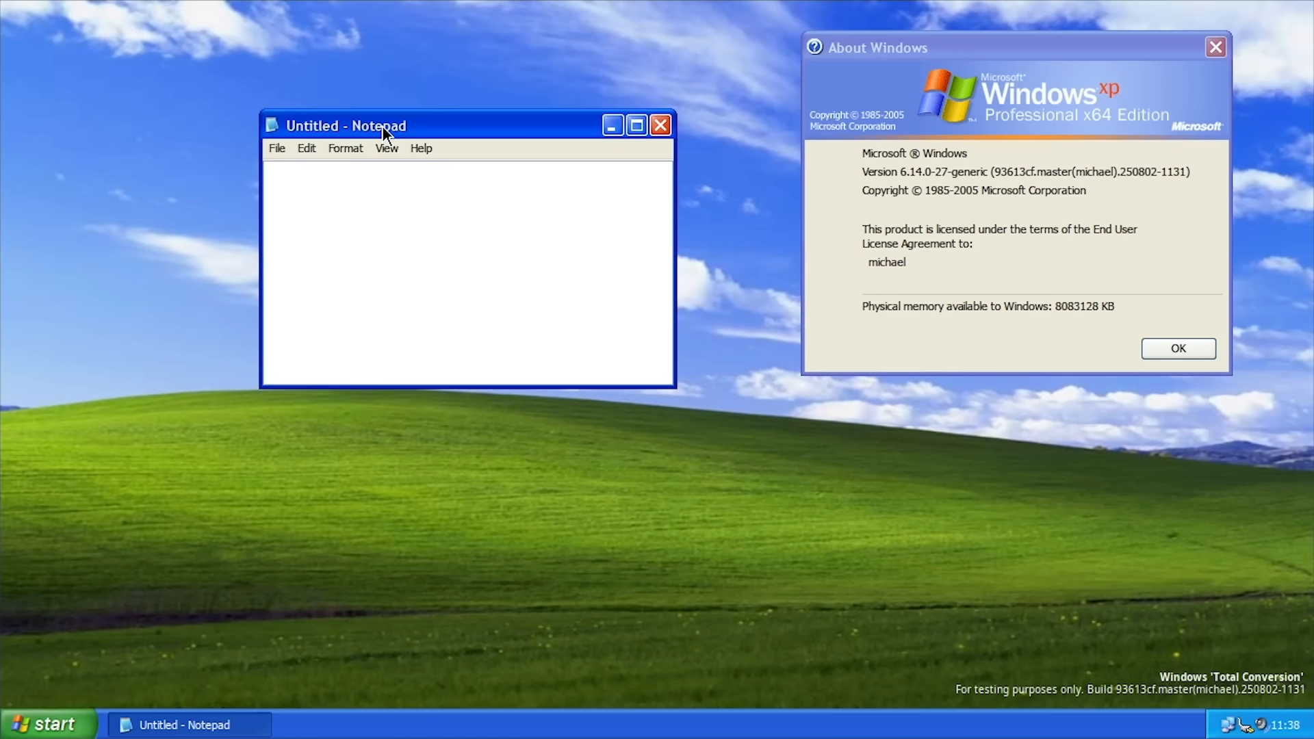
{"action": "left_click", "coordinate": [55, 724]}
{"action": "mouse_move", "coordinate": [260, 137]}
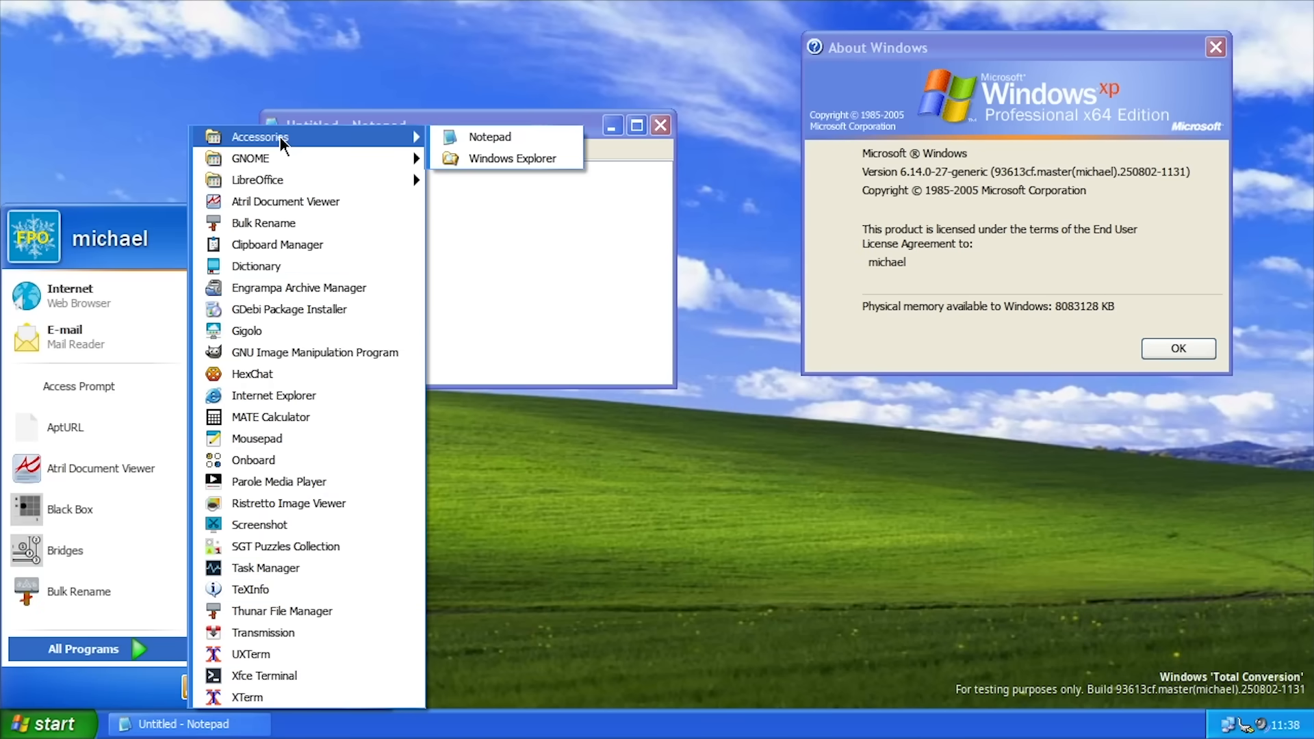
Step: Launch Windows Explorer from Accessories, then reposition and enlarge its window
{"action": "left_click", "coordinate": [452, 159]}
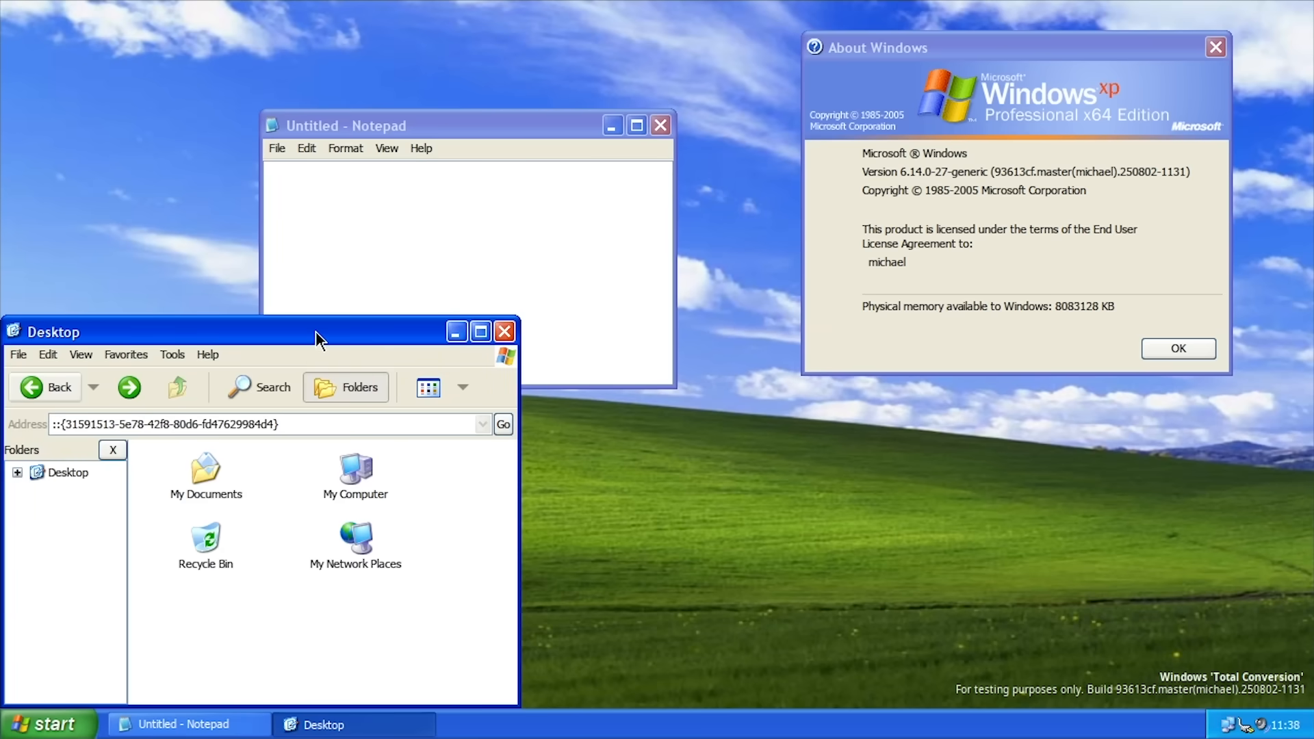
{"action": "left_click_drag", "start_coordinate": [319, 329], "coordinate": [473, 63]}
{"action": "left_click_drag", "start_coordinate": [672, 504], "coordinate": [936, 592]}
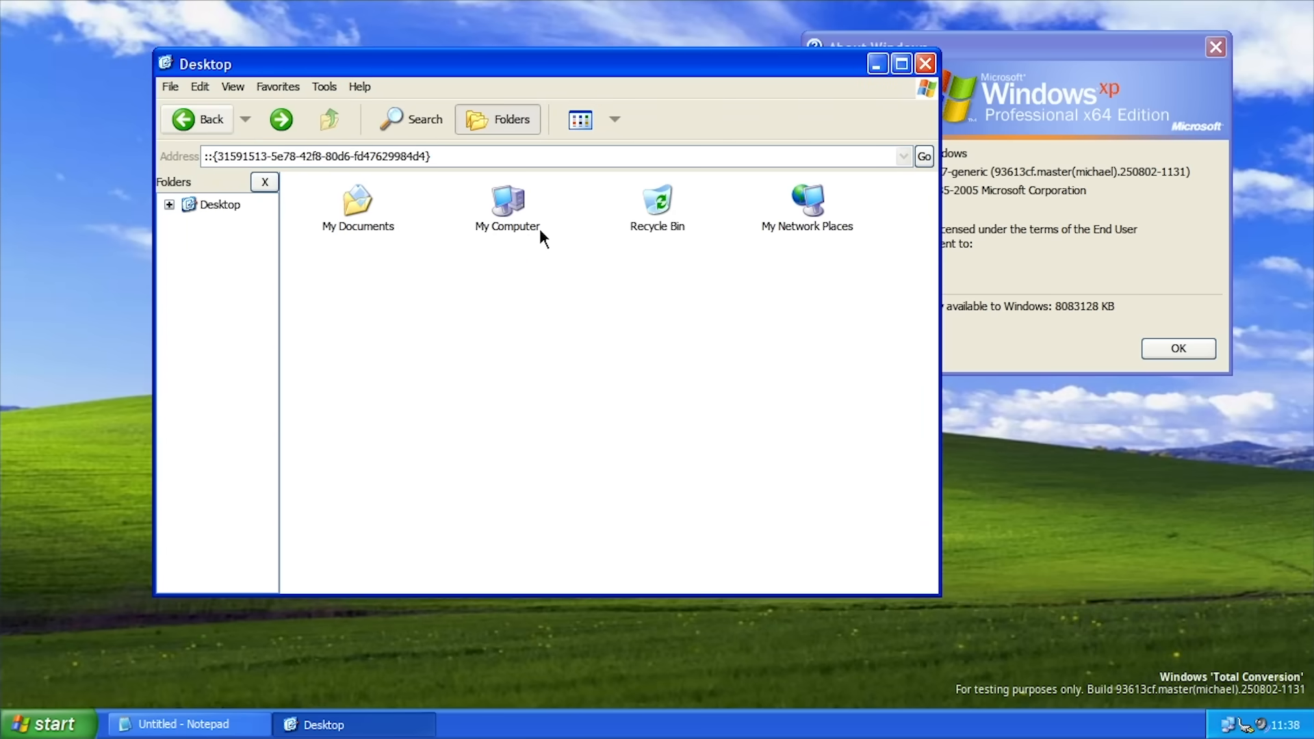
{"action": "left_click_drag", "start_coordinate": [452, 64], "coordinate": [506, 114]}
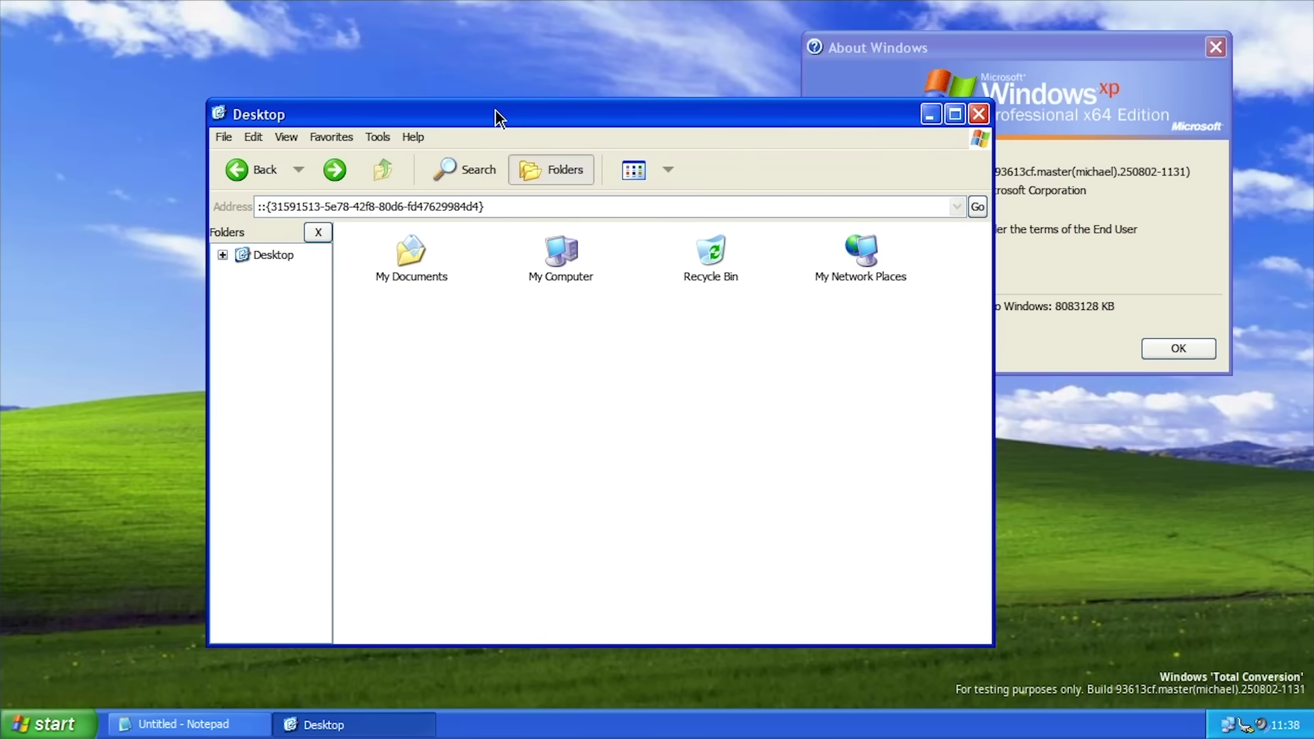
Step: Browse My Computer into the root drive and /srv, then return to / via the address bar
{"action": "double_click", "coordinate": [563, 254]}
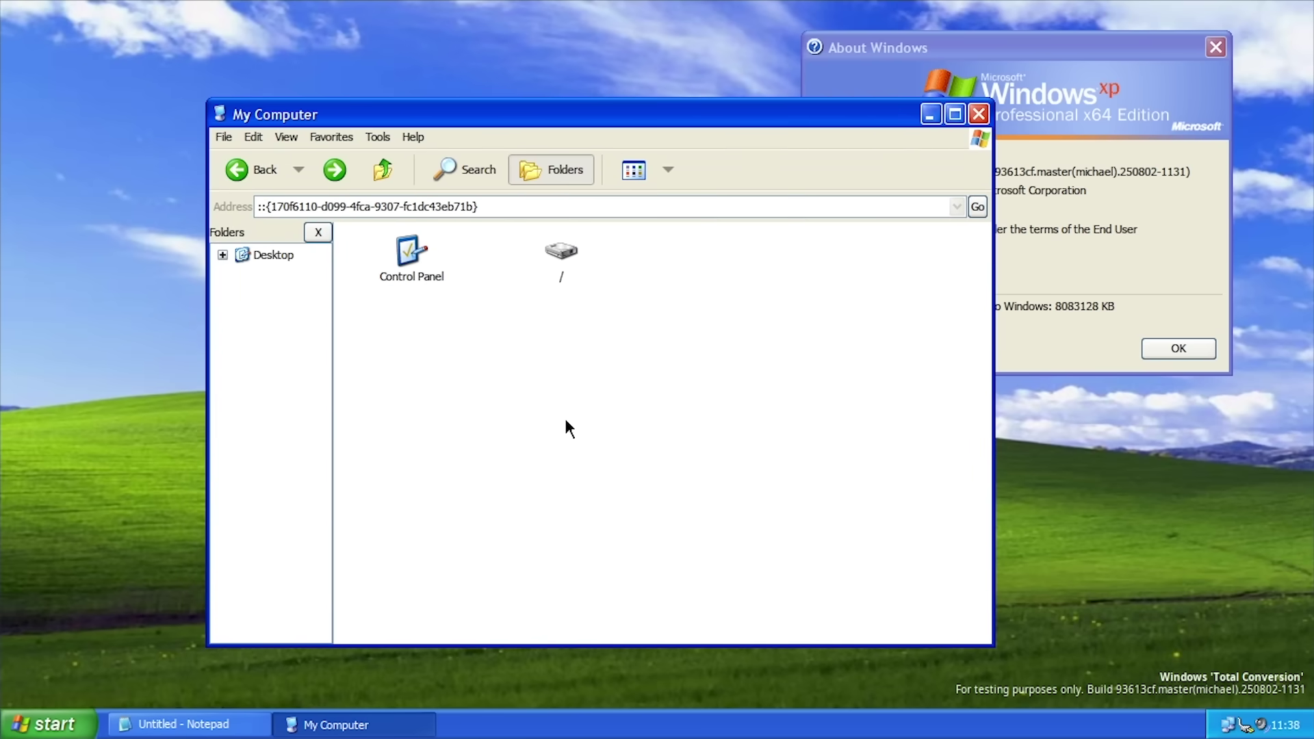
{"action": "double_click", "coordinate": [560, 254]}
{"action": "mouse_move", "coordinate": [982, 308]}
{"action": "left_mouse_down"}
{"action": "mouse_move", "coordinate": [980, 470]}
{"action": "mouse_move", "coordinate": [982, 288]}
{"action": "left_mouse_up"}
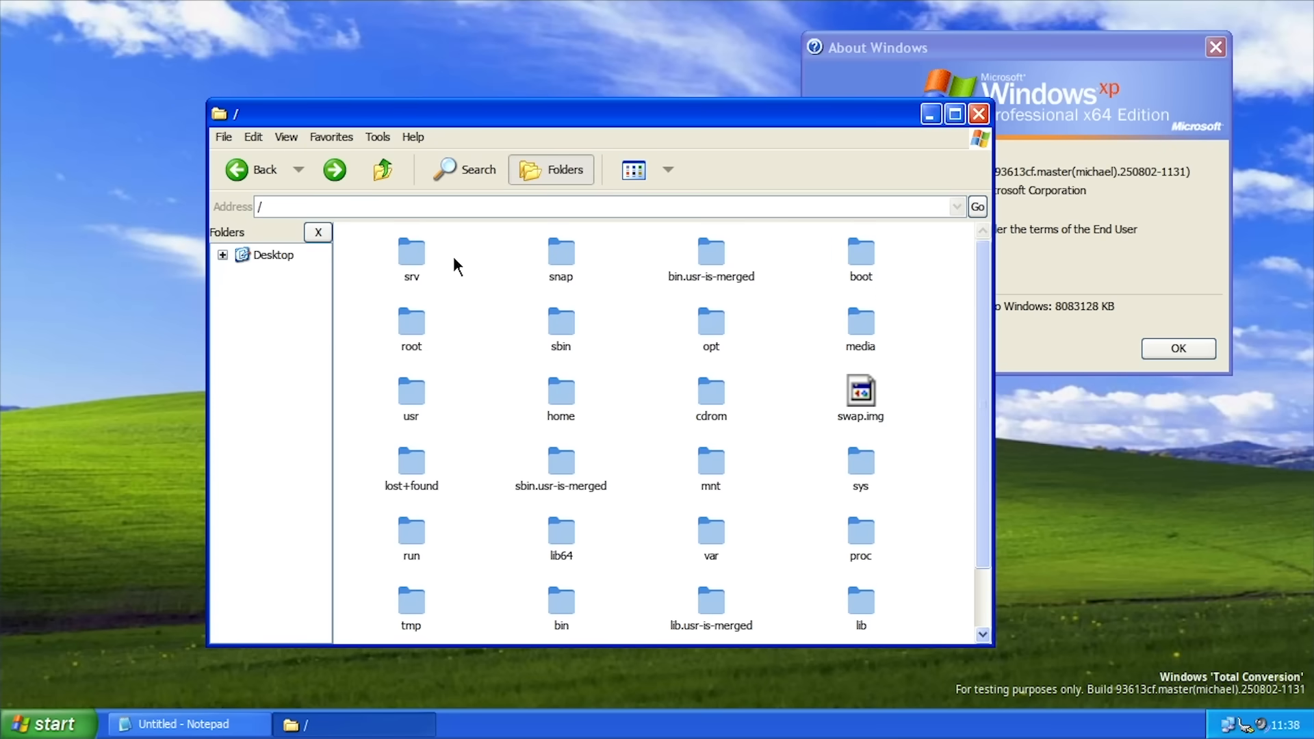
{"action": "double_click", "coordinate": [423, 260]}
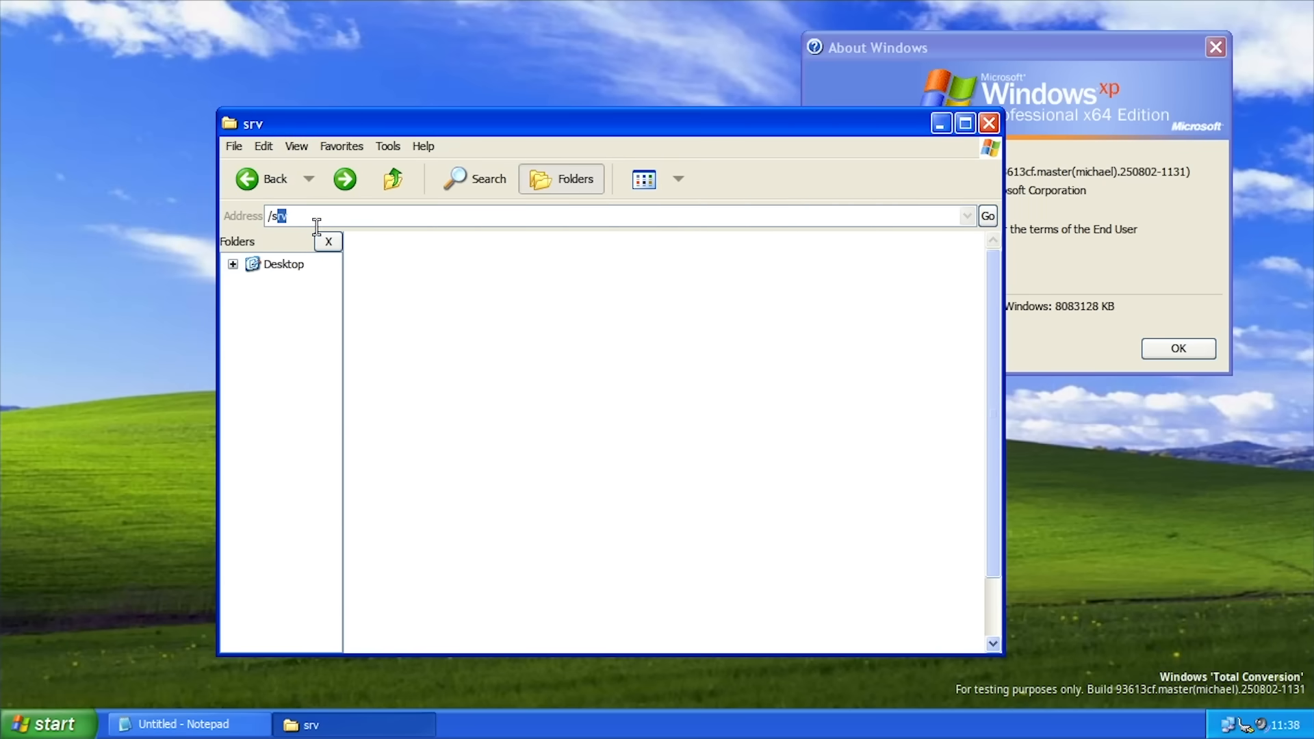
{"action": "double_click", "coordinate": [309, 216]}
{"action": "type", "text": "/"}
{"action": "key", "text": "Return"}
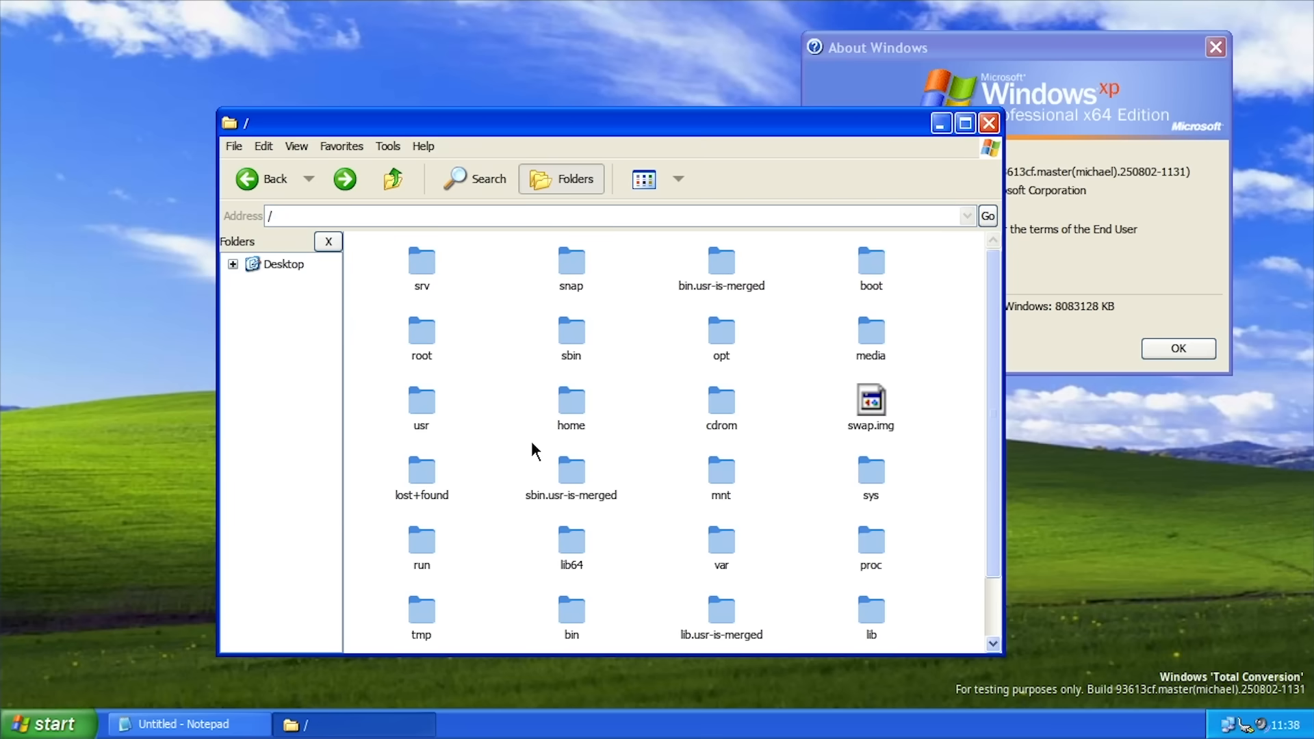
Step: Open home and then the user's folder to browse /home/michael
{"action": "double_click", "coordinate": [572, 411]}
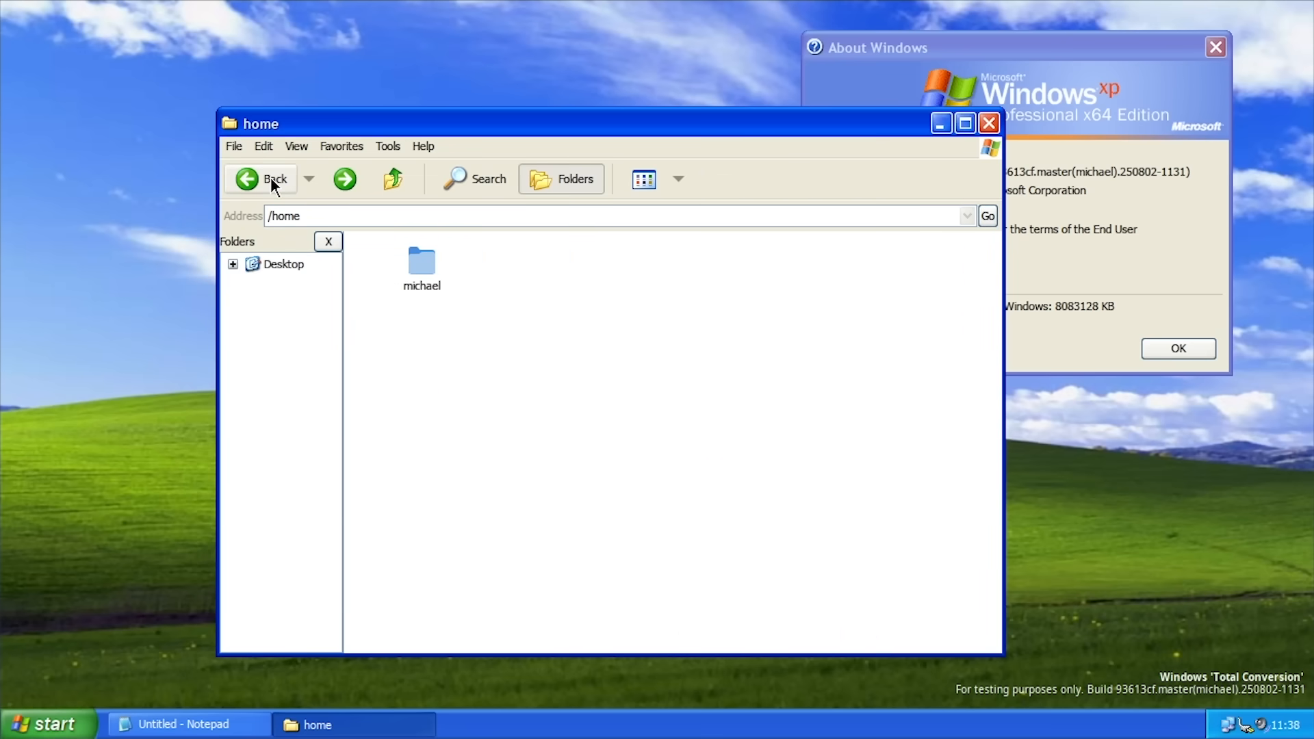
{"action": "double_click", "coordinate": [416, 265]}
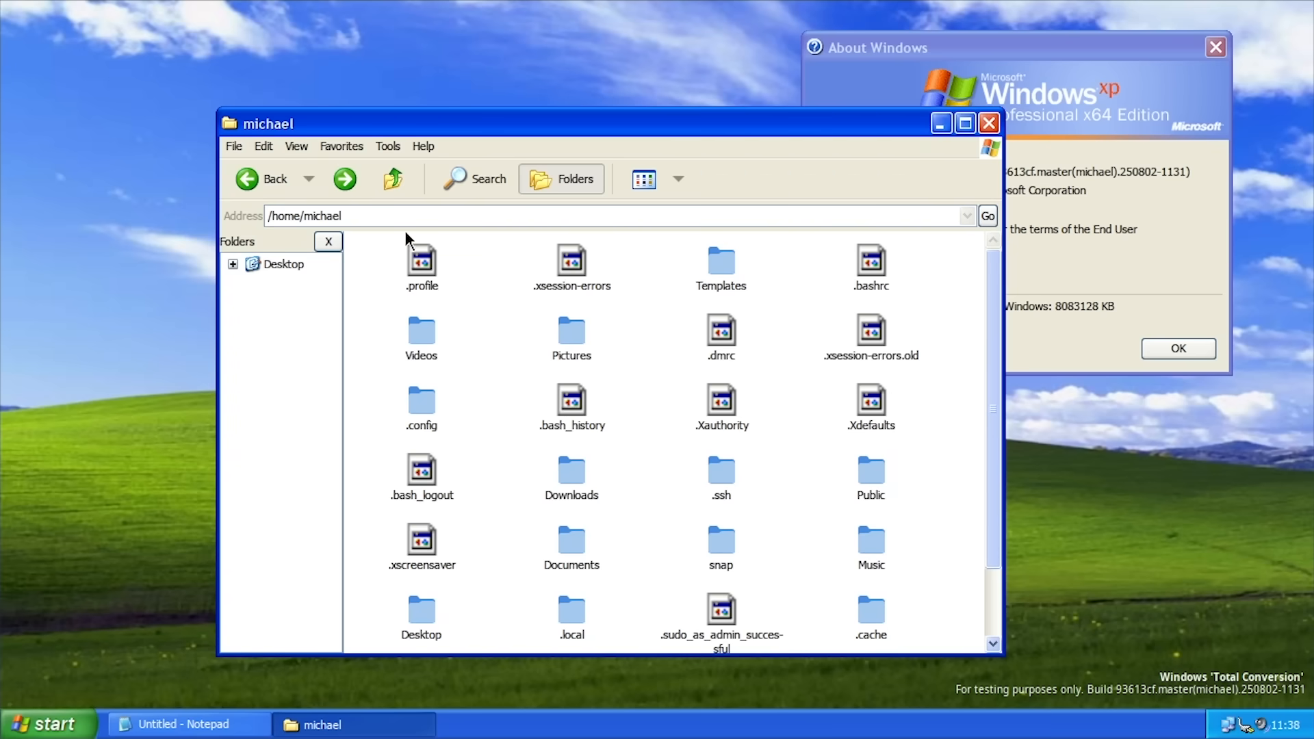
Step: Toggle the Search pane, switch to the Folders tree and expand Desktop
{"action": "left_click", "coordinate": [478, 178]}
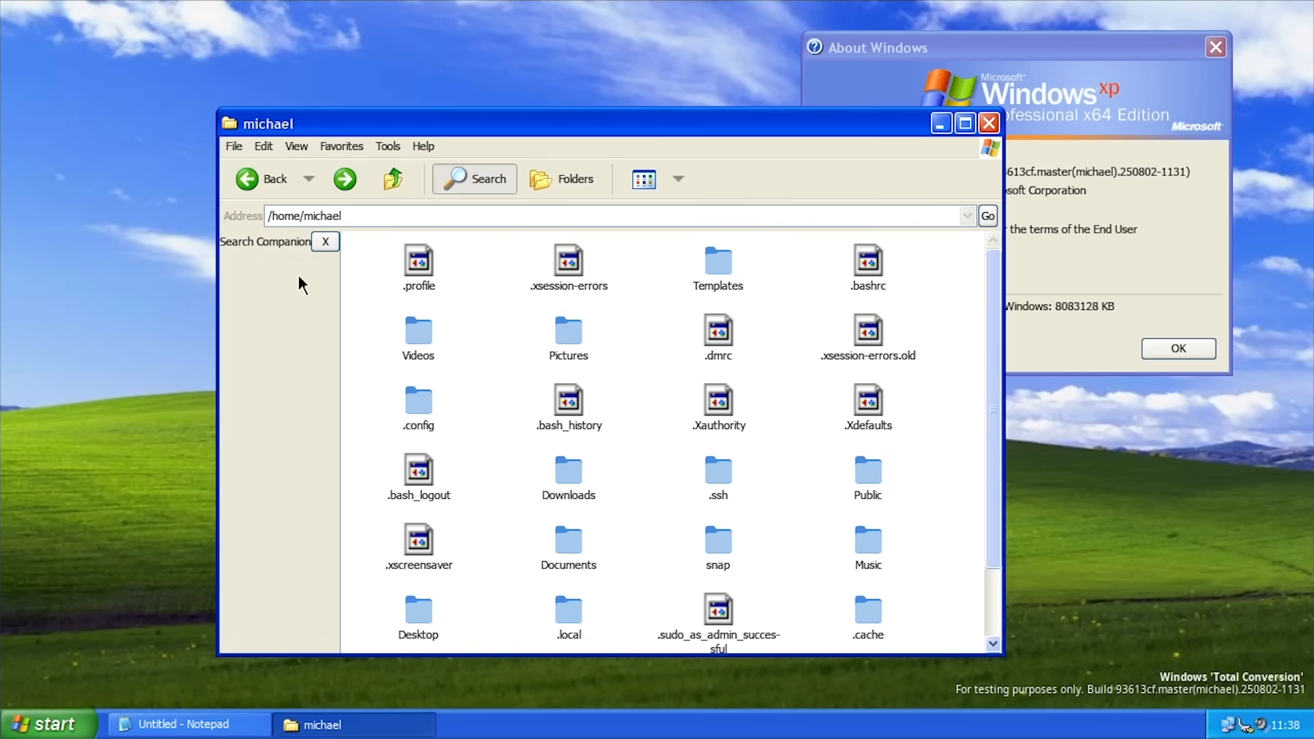
{"action": "left_click", "coordinate": [469, 196]}
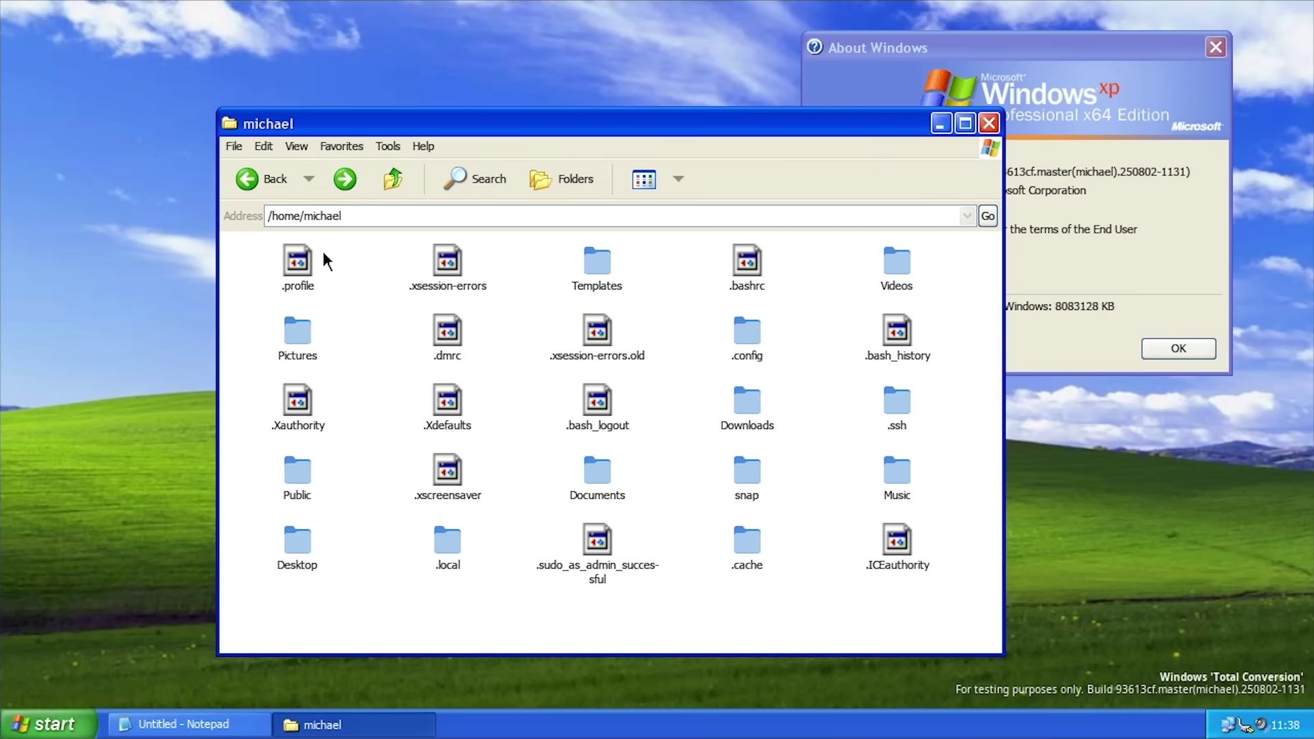
{"action": "left_click", "coordinate": [472, 204]}
{"action": "left_click", "coordinate": [563, 179]}
{"action": "left_click", "coordinate": [233, 263]}
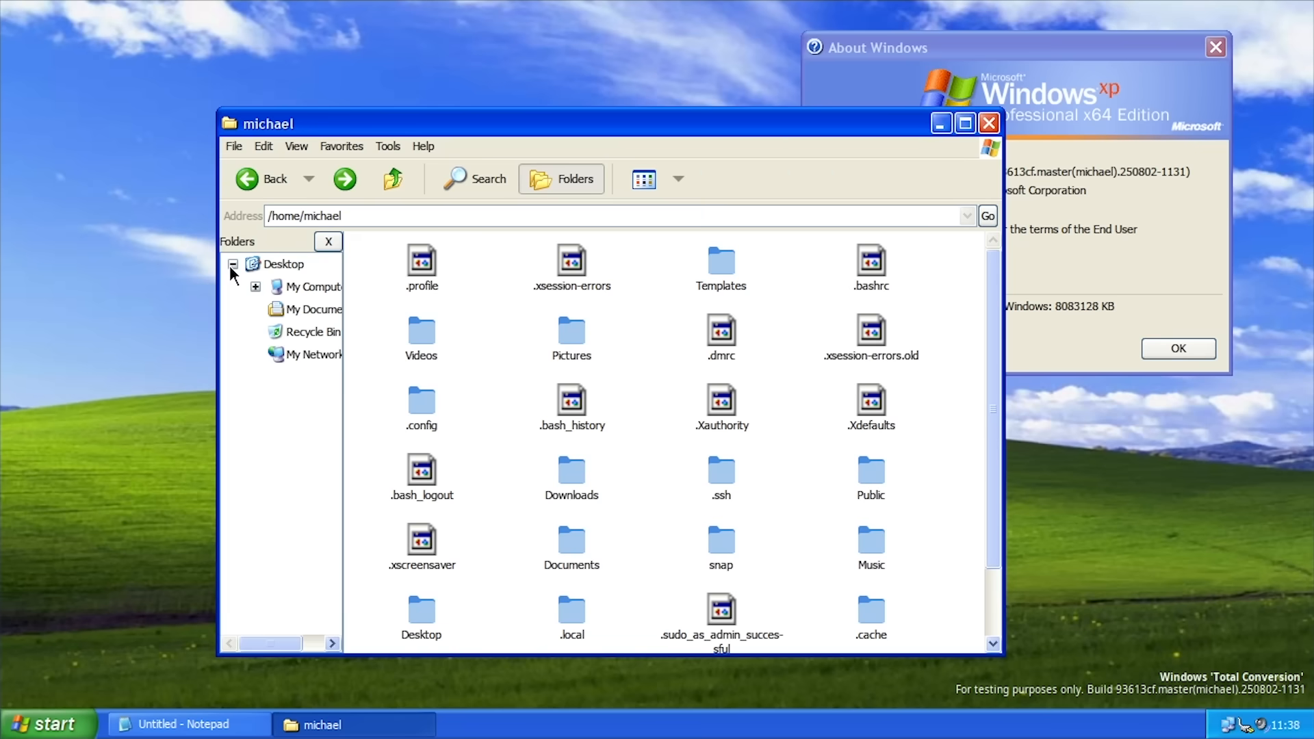
{"action": "left_click_drag", "start_coordinate": [288, 643], "coordinate": [258, 643]}
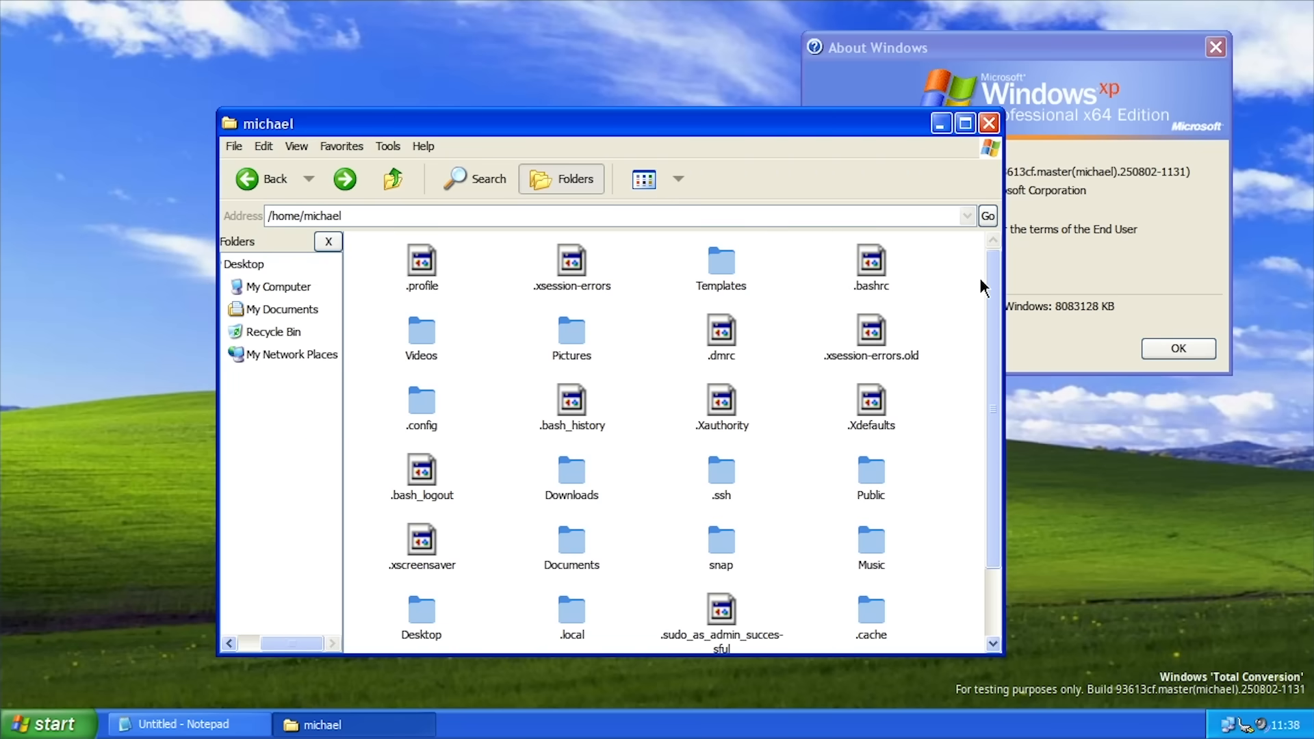
Step: Show Help > About Windows in Explorer, move the dialog aside, and dismiss both About dialogs
{"action": "left_click", "coordinate": [387, 146]}
{"action": "mouse_move", "coordinate": [423, 146]}
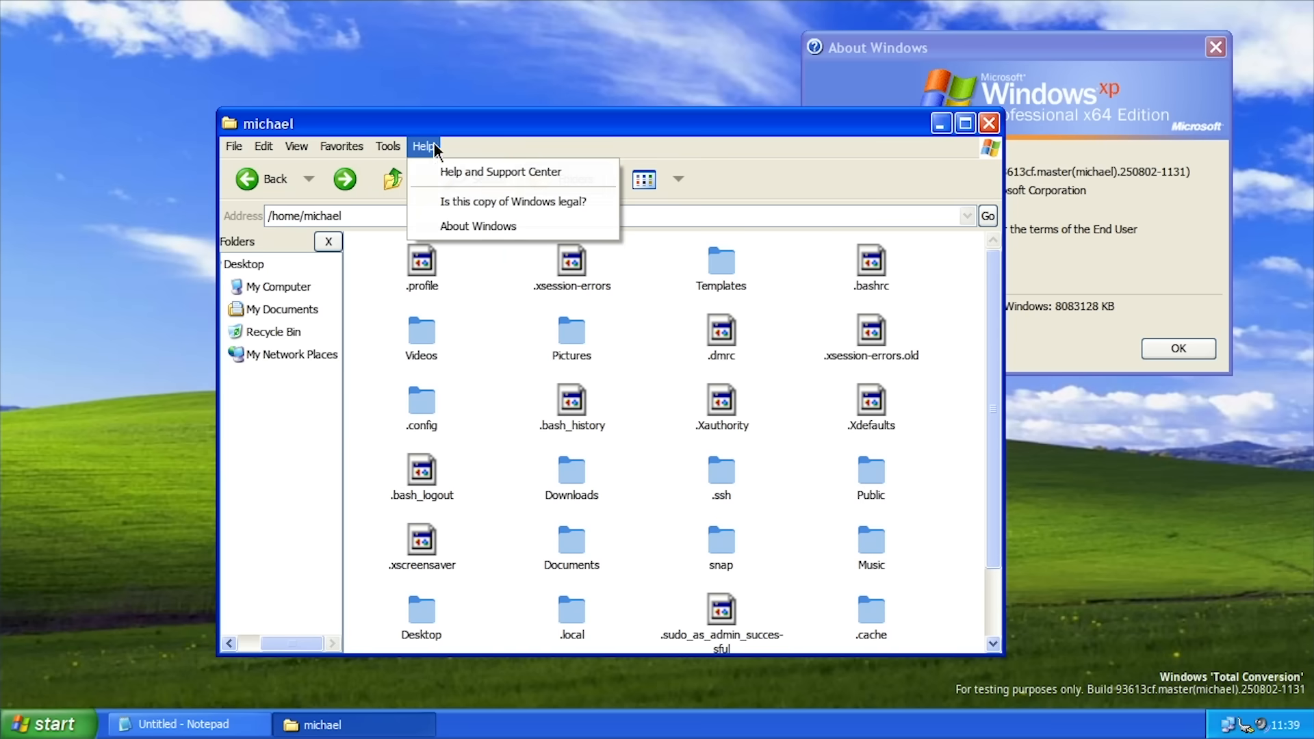
{"action": "left_click", "coordinate": [456, 204]}
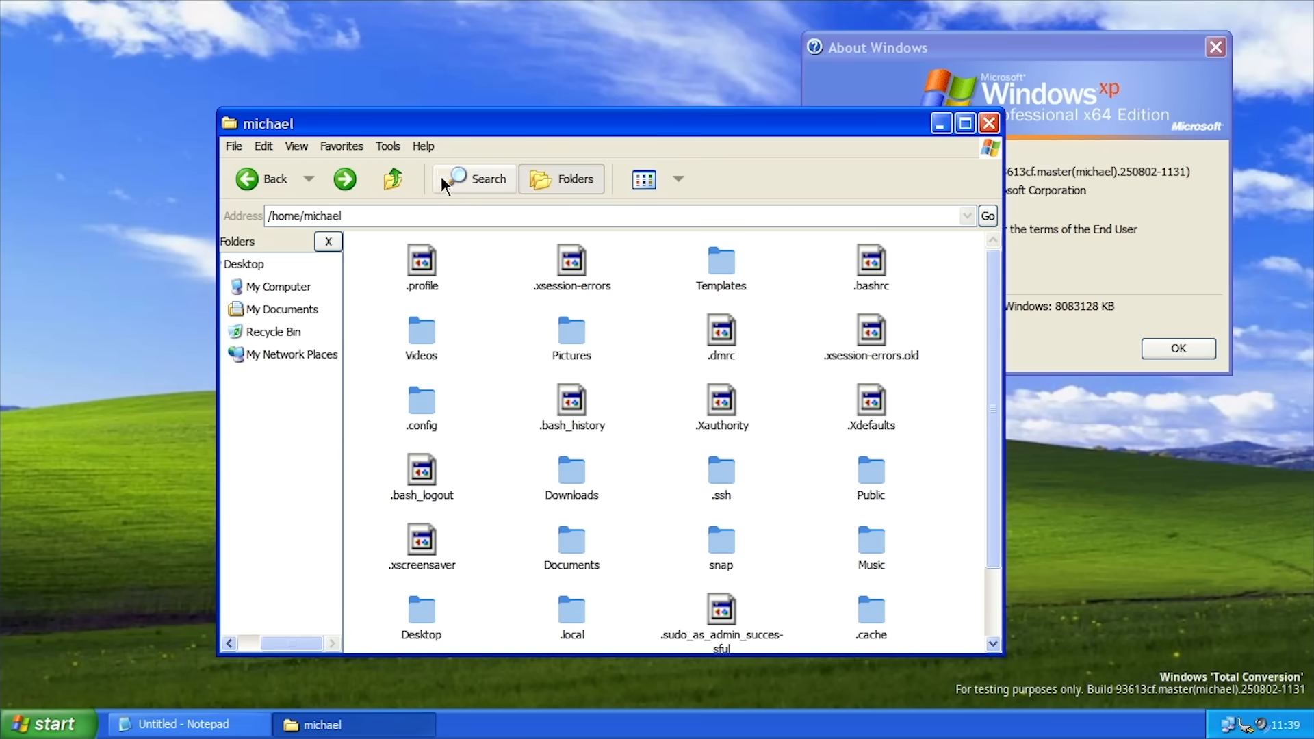
{"action": "left_click", "coordinate": [423, 149]}
{"action": "left_click", "coordinate": [420, 145]}
{"action": "left_click", "coordinate": [466, 230]}
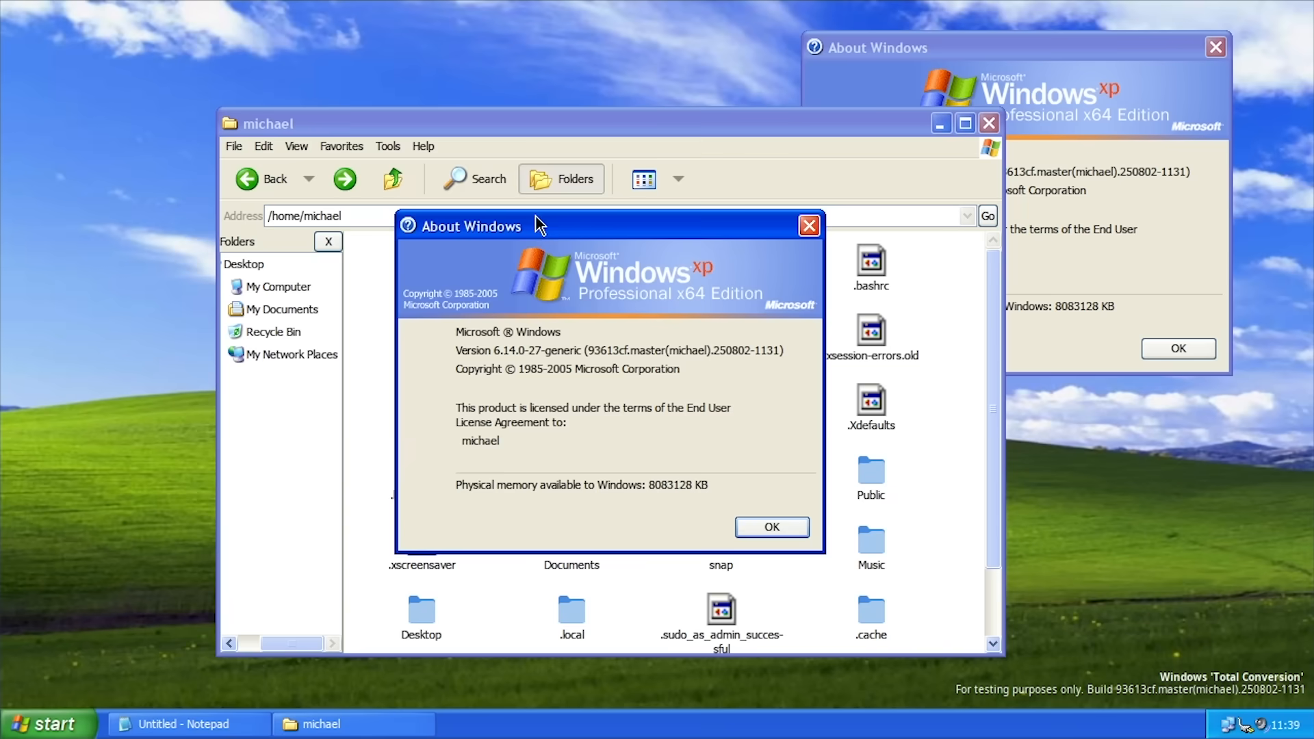
{"action": "left_click_drag", "start_coordinate": [542, 226], "coordinate": [944, 48]}
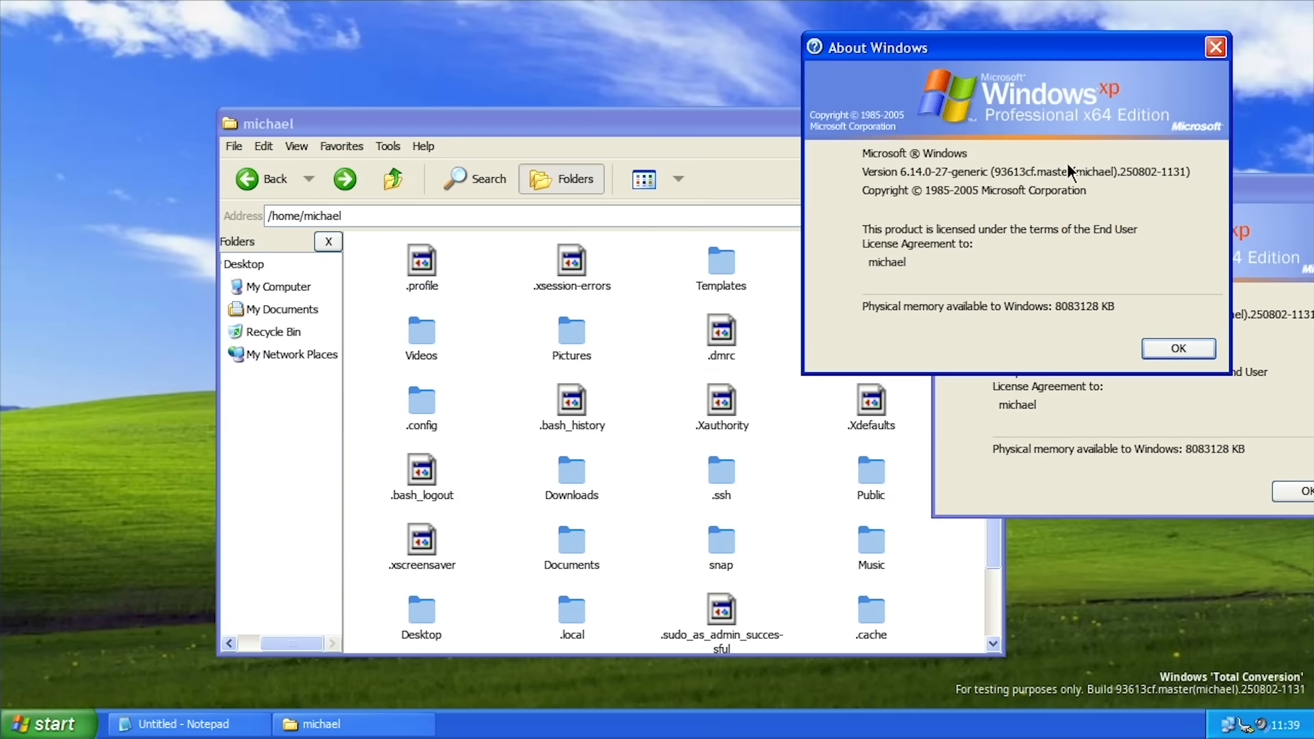
{"action": "left_click", "coordinate": [1179, 347]}
{"action": "left_click", "coordinate": [1296, 491]}
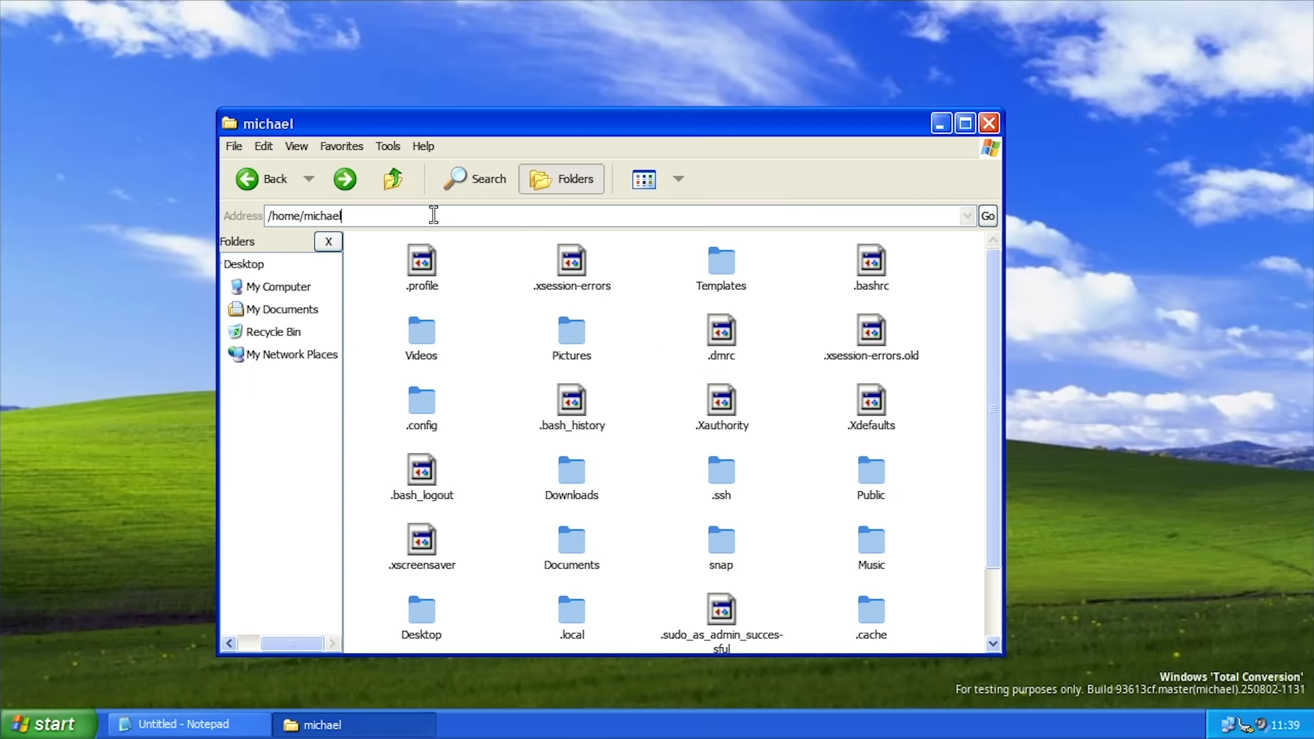
Step: Select the whole Address bar text, briefly checking the All Programs list from Start
{"action": "key", "text": "ctrl+a"}
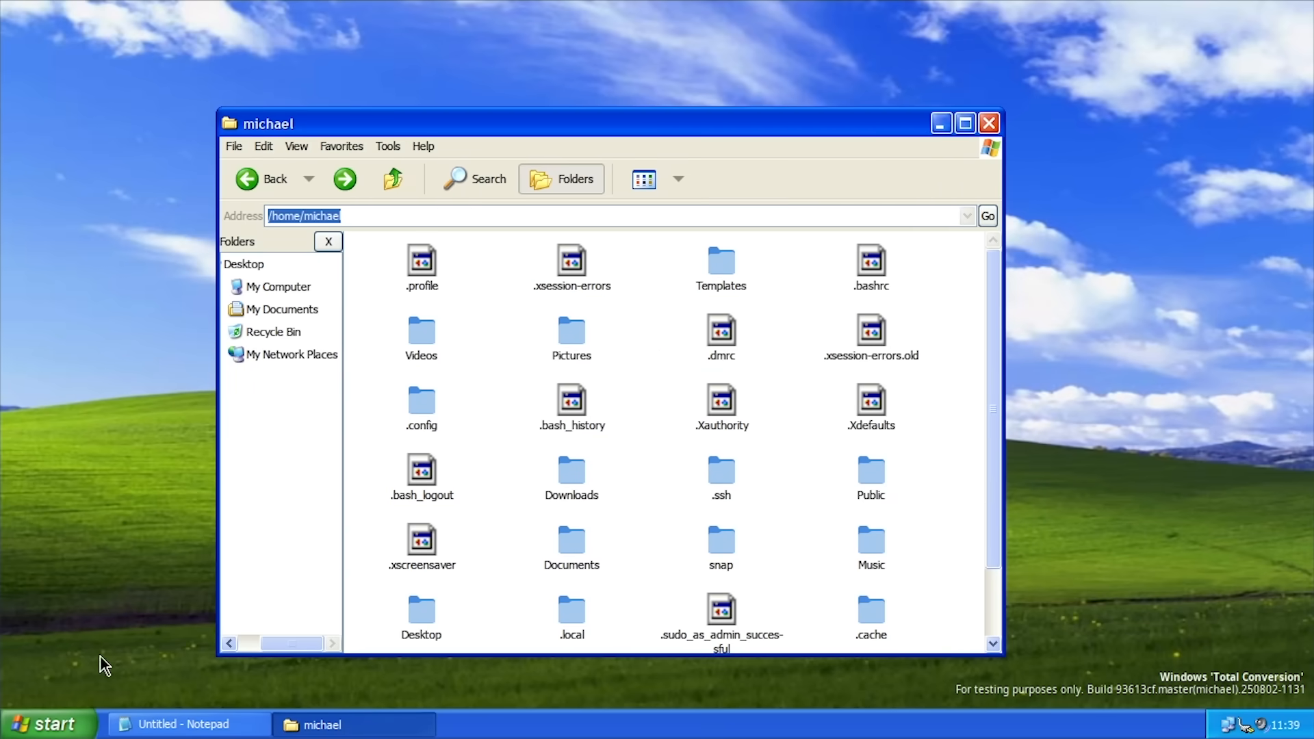
{"action": "left_click", "coordinate": [46, 723]}
{"action": "mouse_move", "coordinate": [85, 649]}
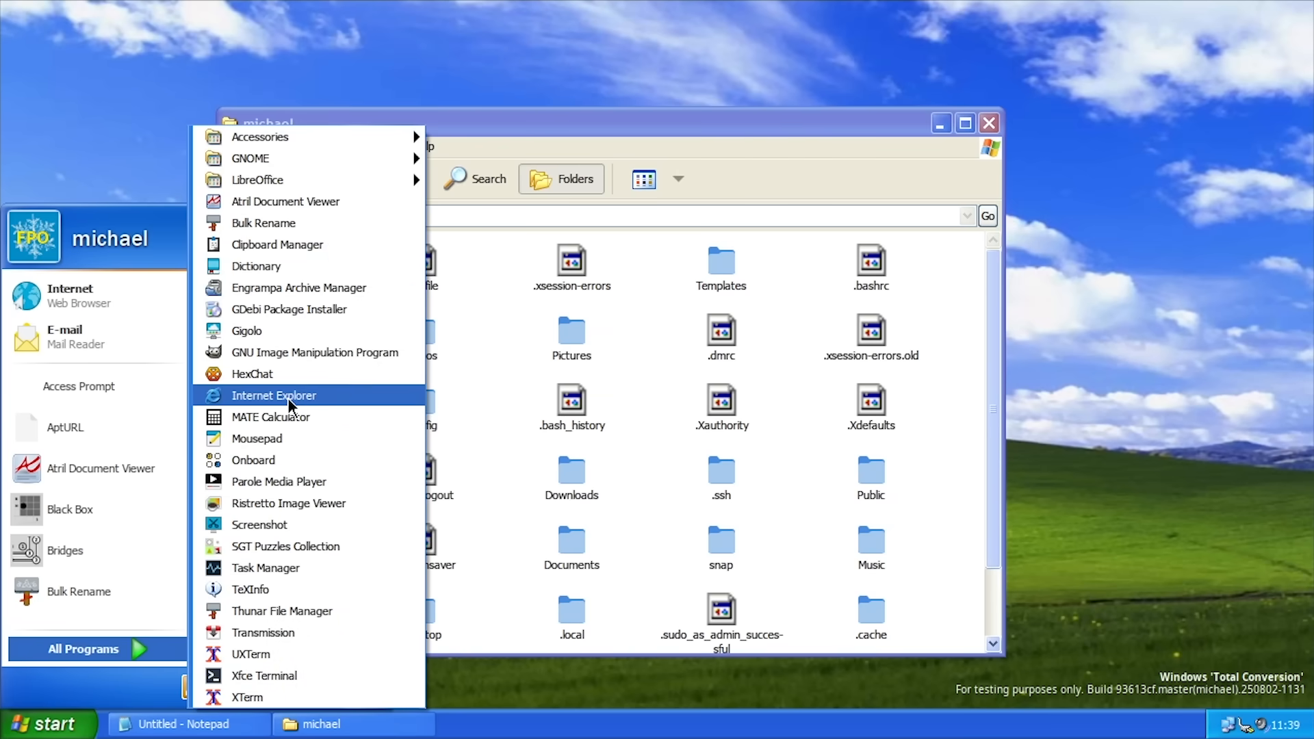
{"action": "left_click", "coordinate": [531, 218]}
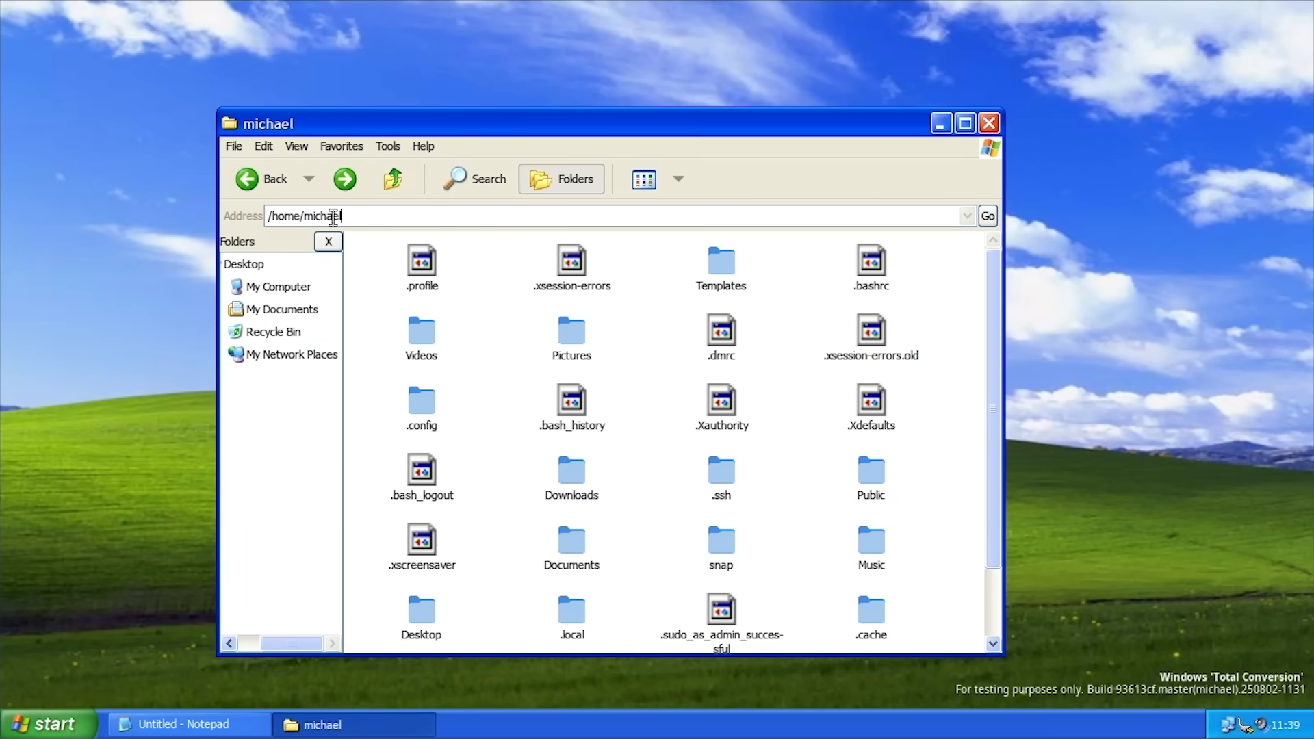
Step: Replace the Explorer address with google.com and go there; the Explorer window disappears
{"action": "key", "text": "ctrl+a"}
{"action": "type", "text": "google.com"}
{"action": "key", "text": "Return"}
{"action": "left_click", "coordinate": [986, 215]}
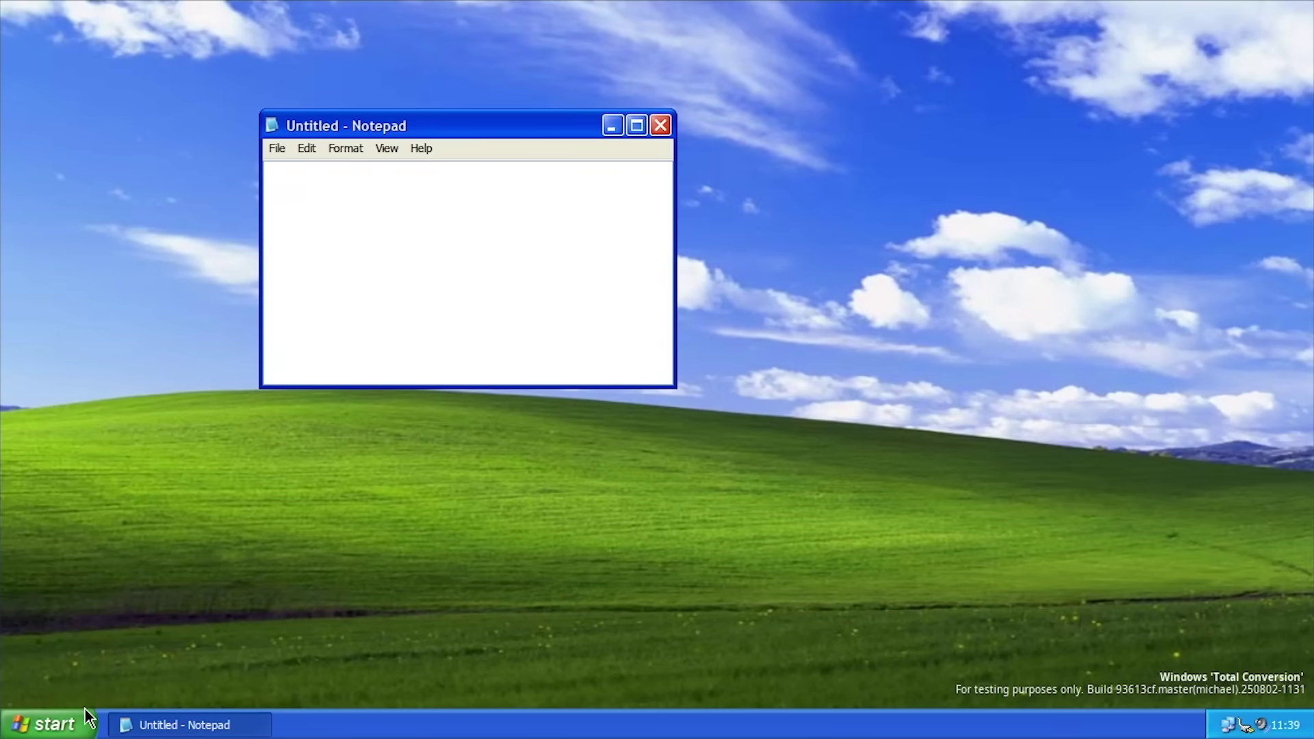
Step: Launch Internet Explorer from Start > All Programs and move and enlarge its window
{"action": "left_click", "coordinate": [55, 724]}
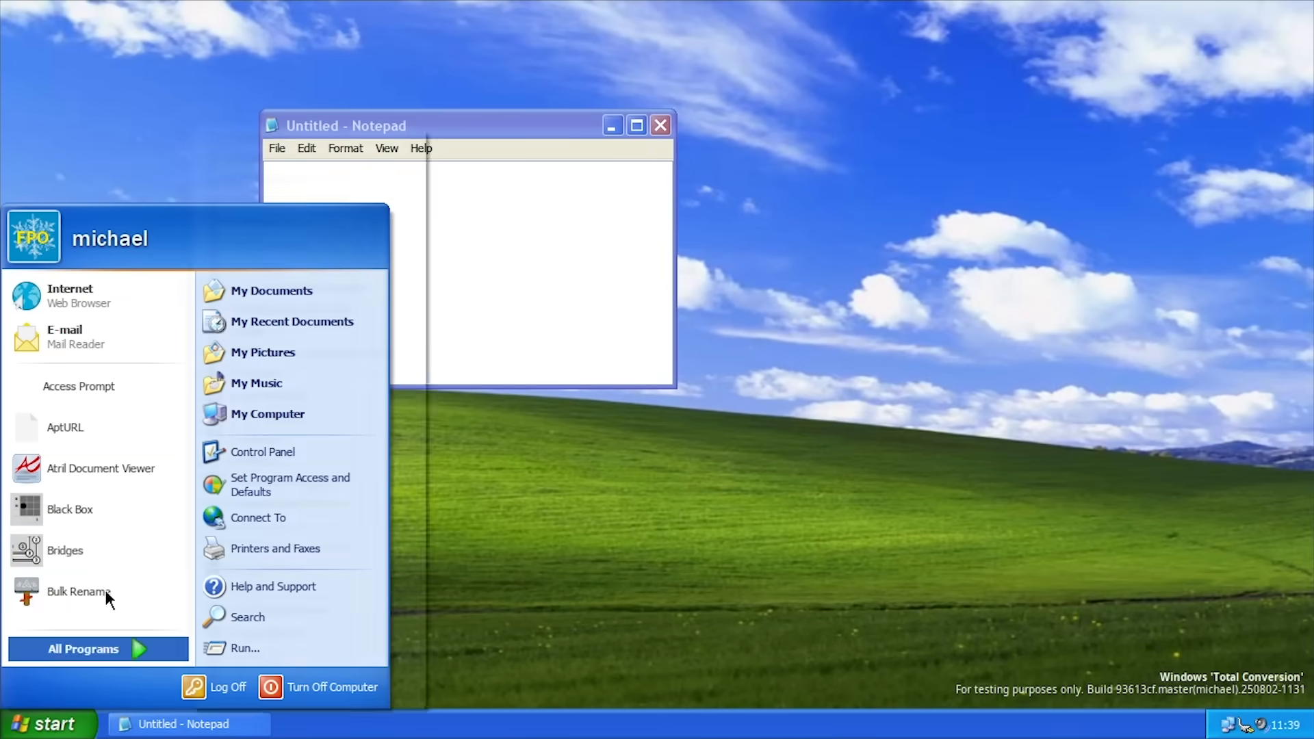
{"action": "left_click", "coordinate": [83, 649]}
{"action": "left_click", "coordinate": [261, 398]}
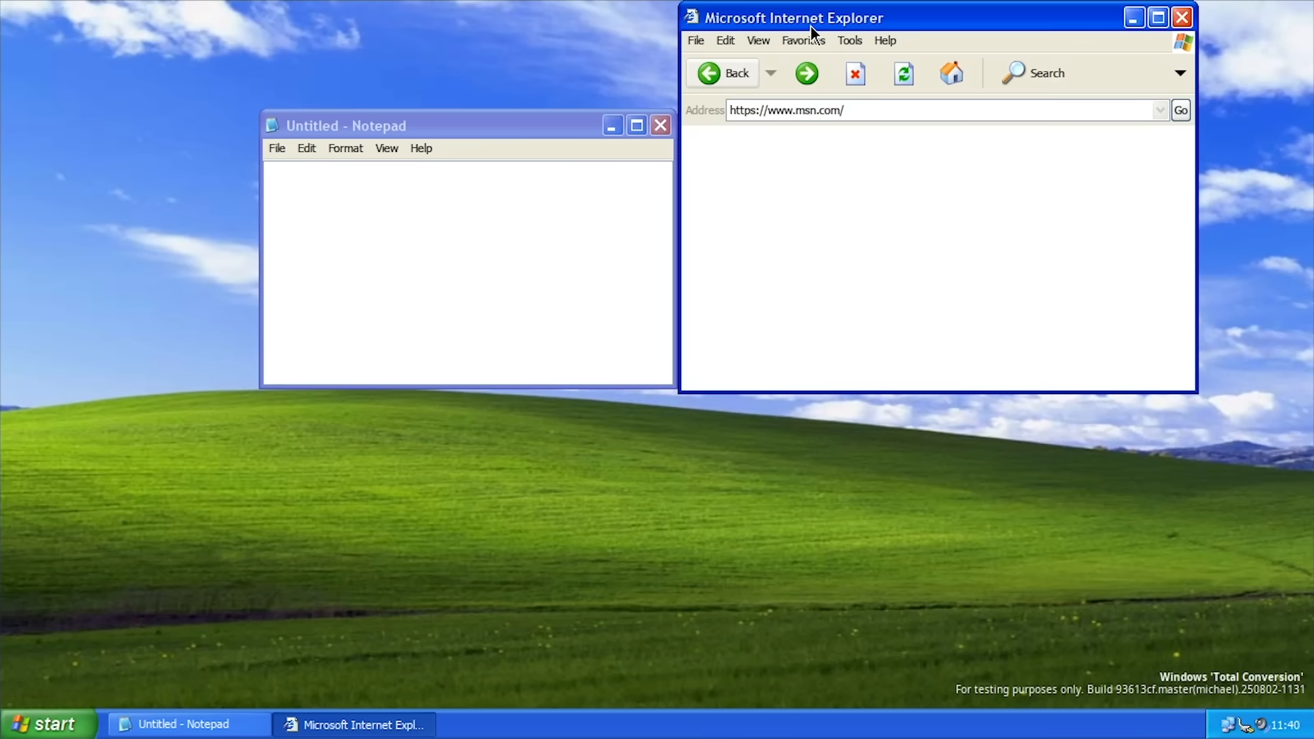
{"action": "left_click_drag", "start_coordinate": [812, 19], "coordinate": [252, 76]}
{"action": "left_click_drag", "start_coordinate": [617, 468], "coordinate": [1046, 668]}
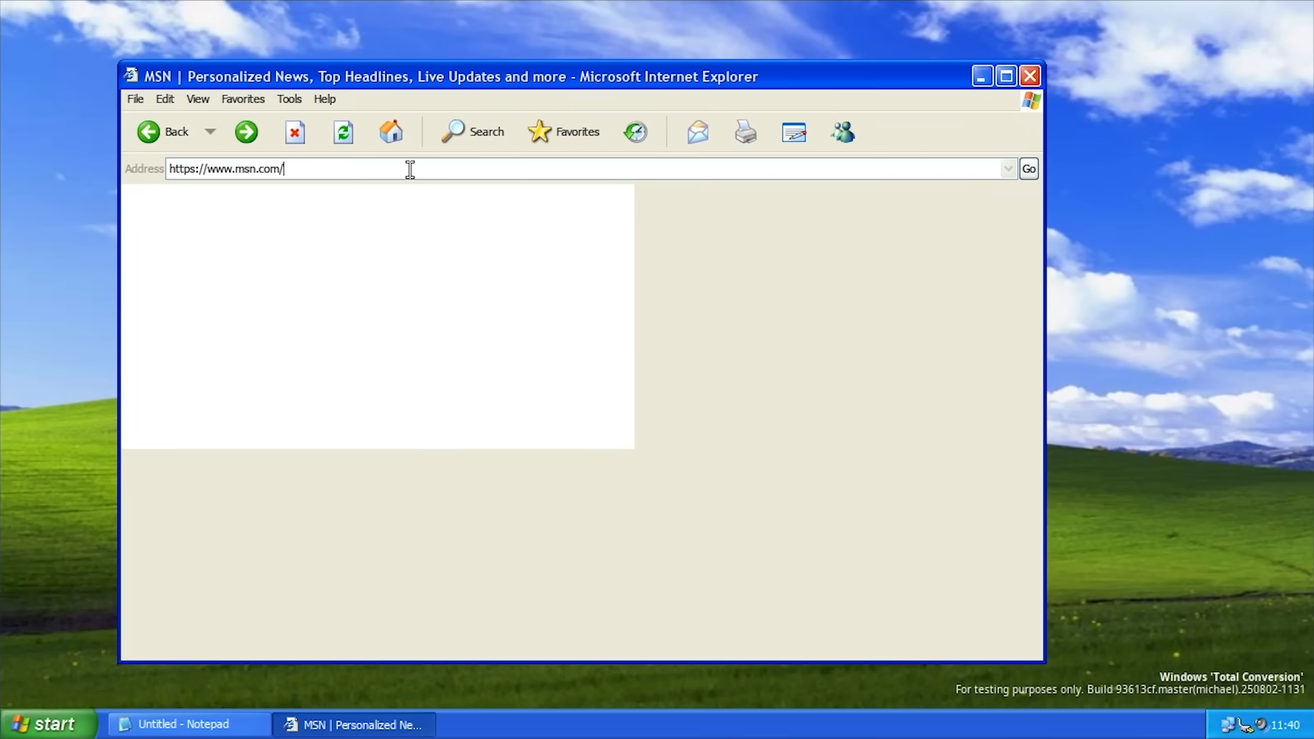
{"action": "left_click_drag", "start_coordinate": [372, 74], "coordinate": [427, 70]}
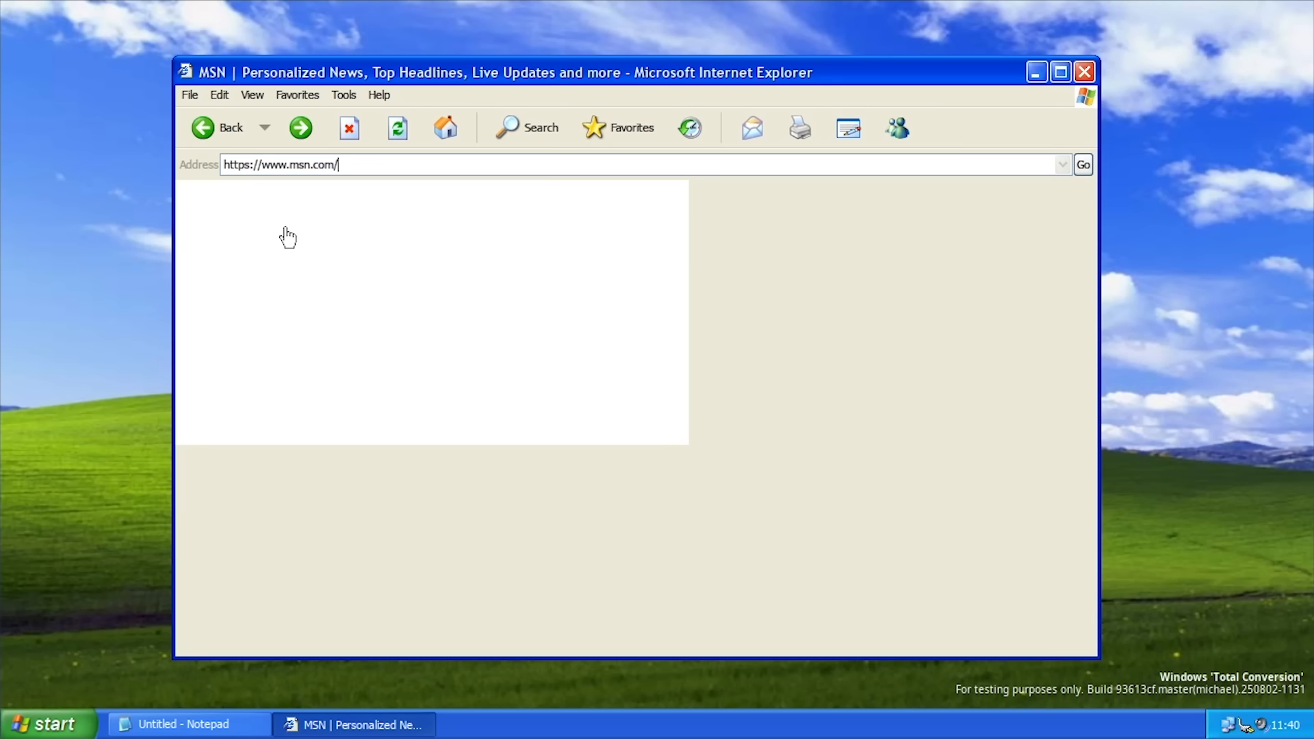
{"action": "left_click_drag", "start_coordinate": [287, 238], "coordinate": [327, 301]}
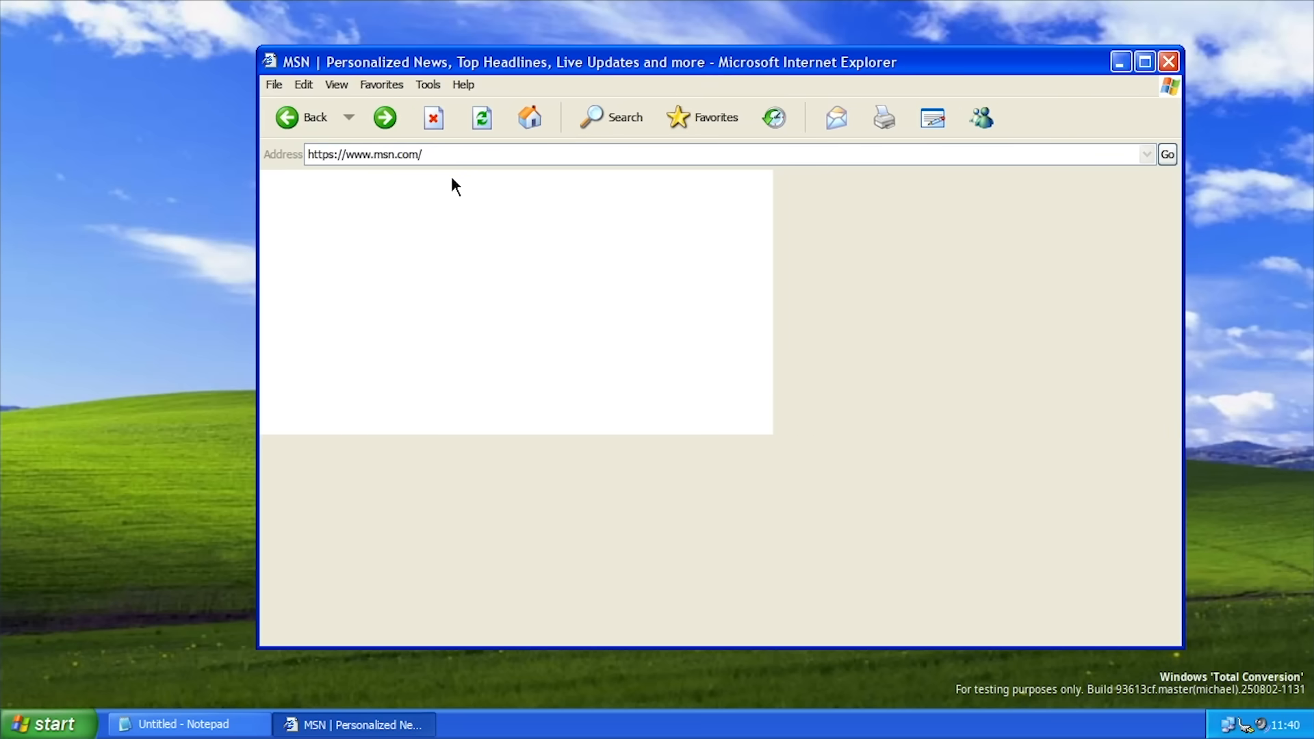
Step: Navigate Internet Explorer to youtube.com; the visit ends in a crash leaving no windows
{"action": "left_click", "coordinate": [467, 154]}
{"action": "type", "text": "youtube.com"}
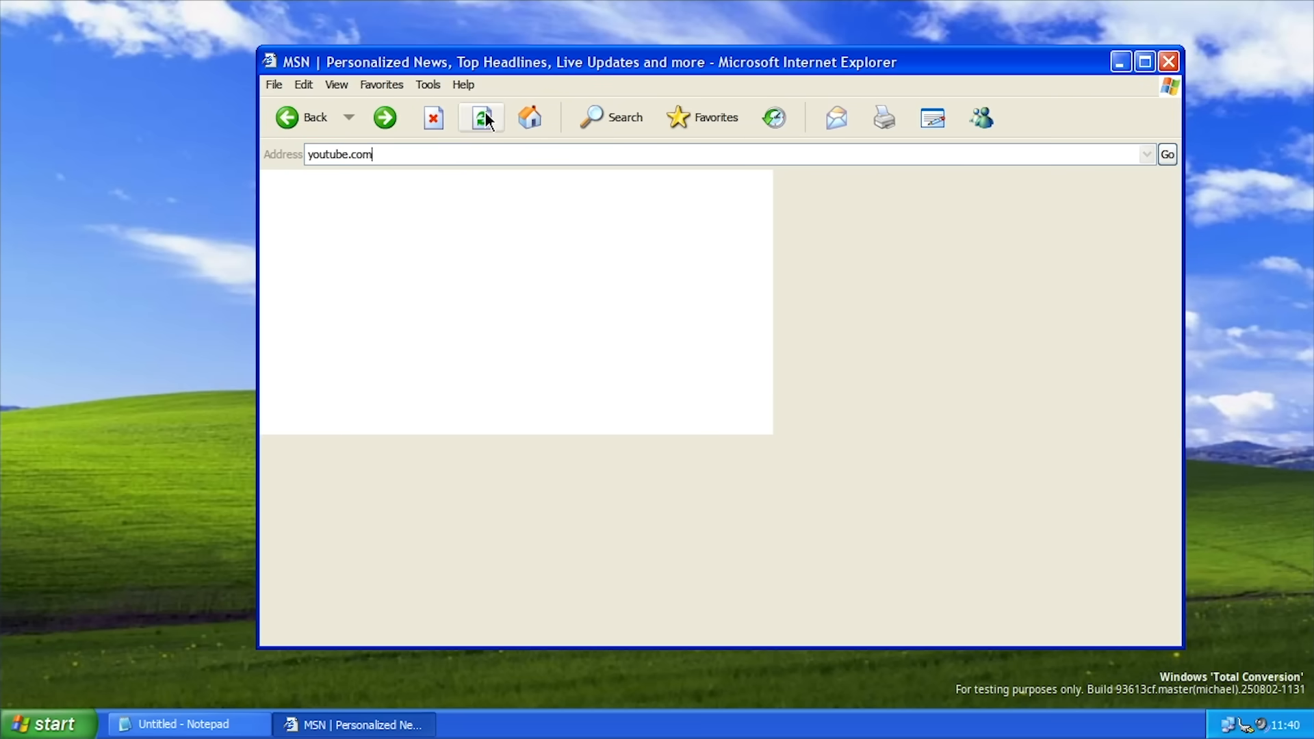
{"action": "key", "text": "Return"}
{"action": "left_click_drag", "start_coordinate": [498, 67], "coordinate": [416, 76]}
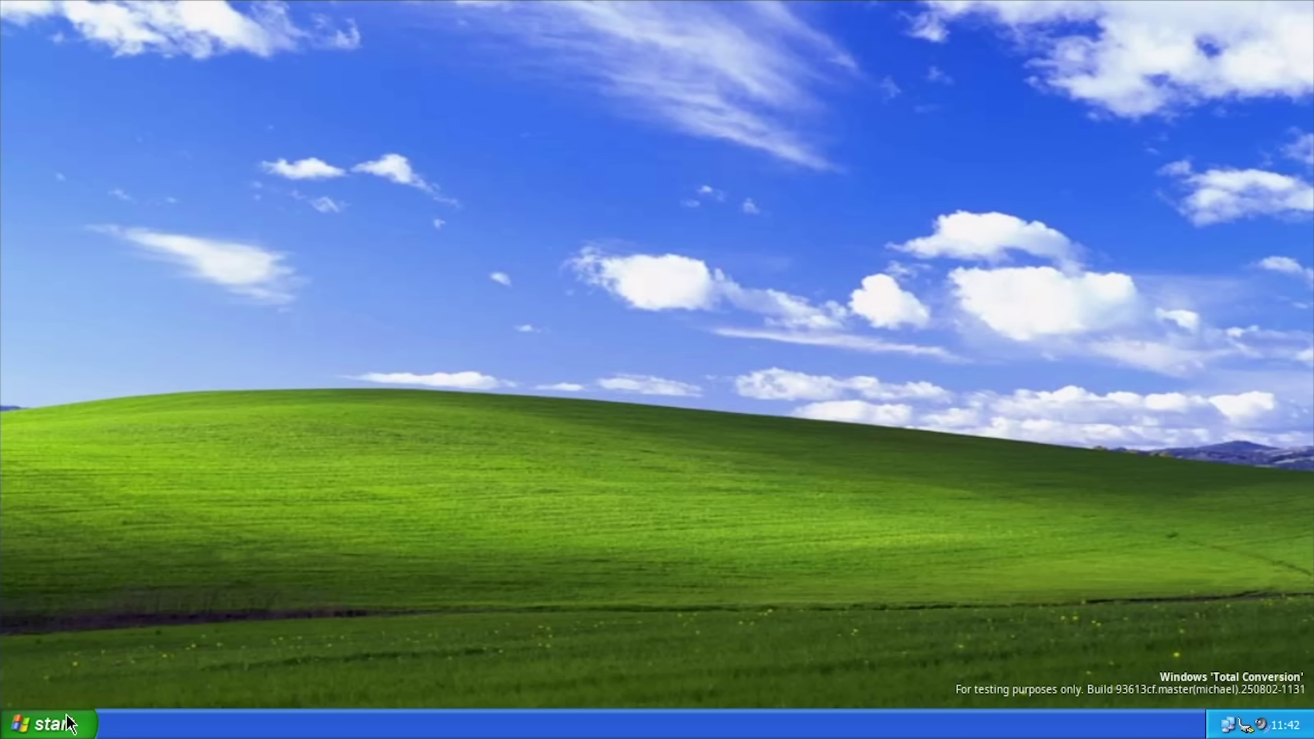
Step: From the Start menu launch the Settings manager, then open and close My Documents in Thunar
{"action": "left_click", "coordinate": [46, 724]}
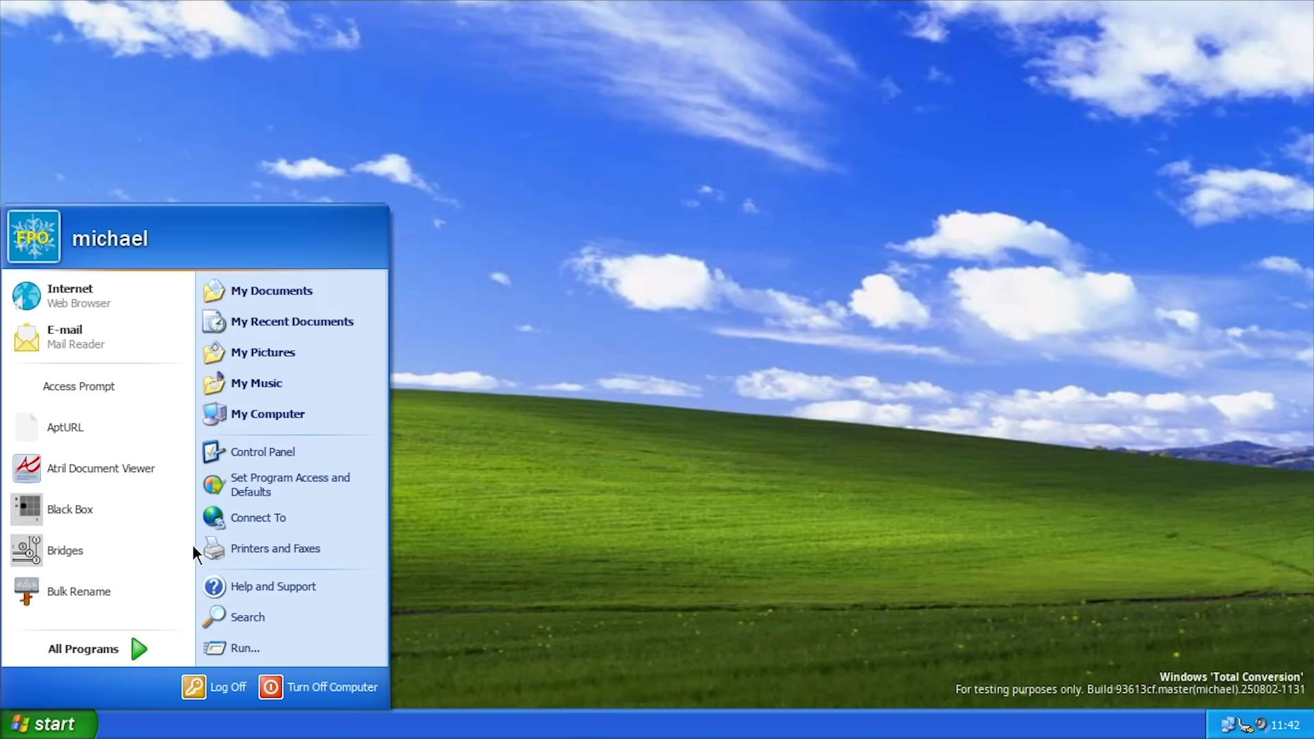
{"action": "left_click", "coordinate": [293, 455]}
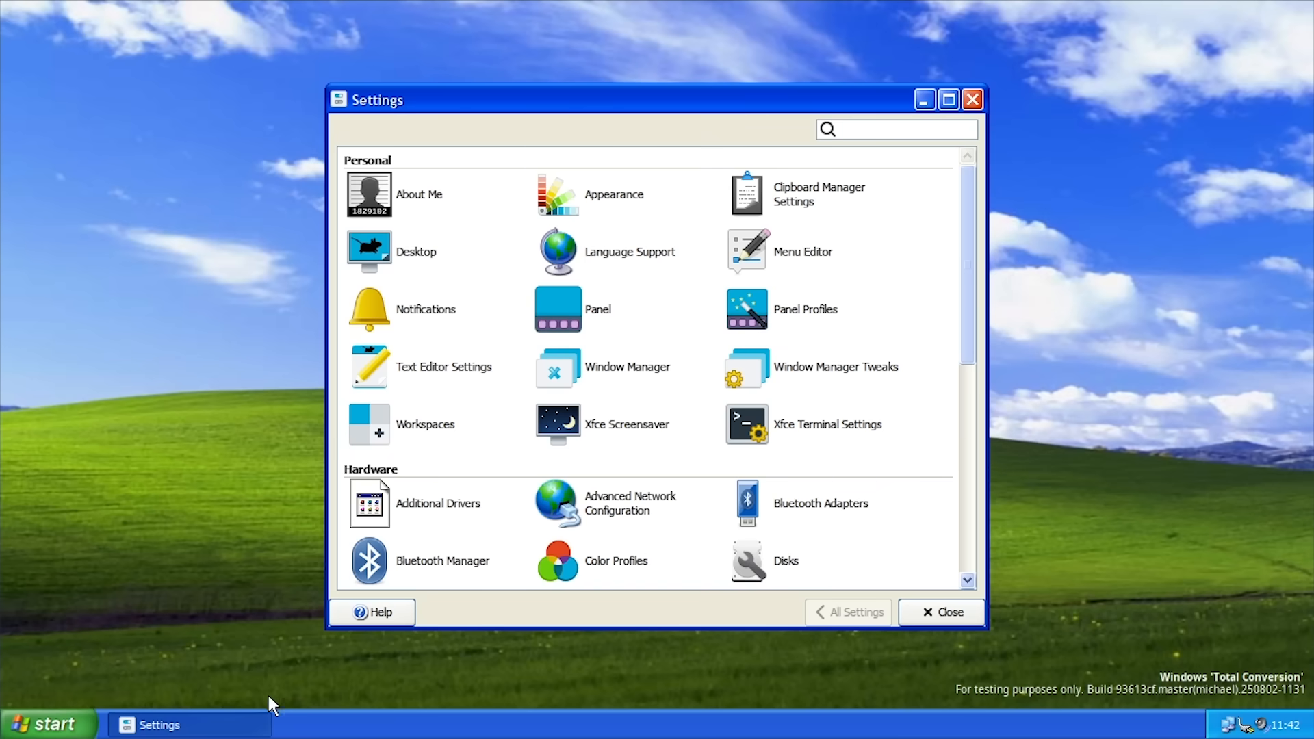
{"action": "left_click", "coordinate": [47, 726]}
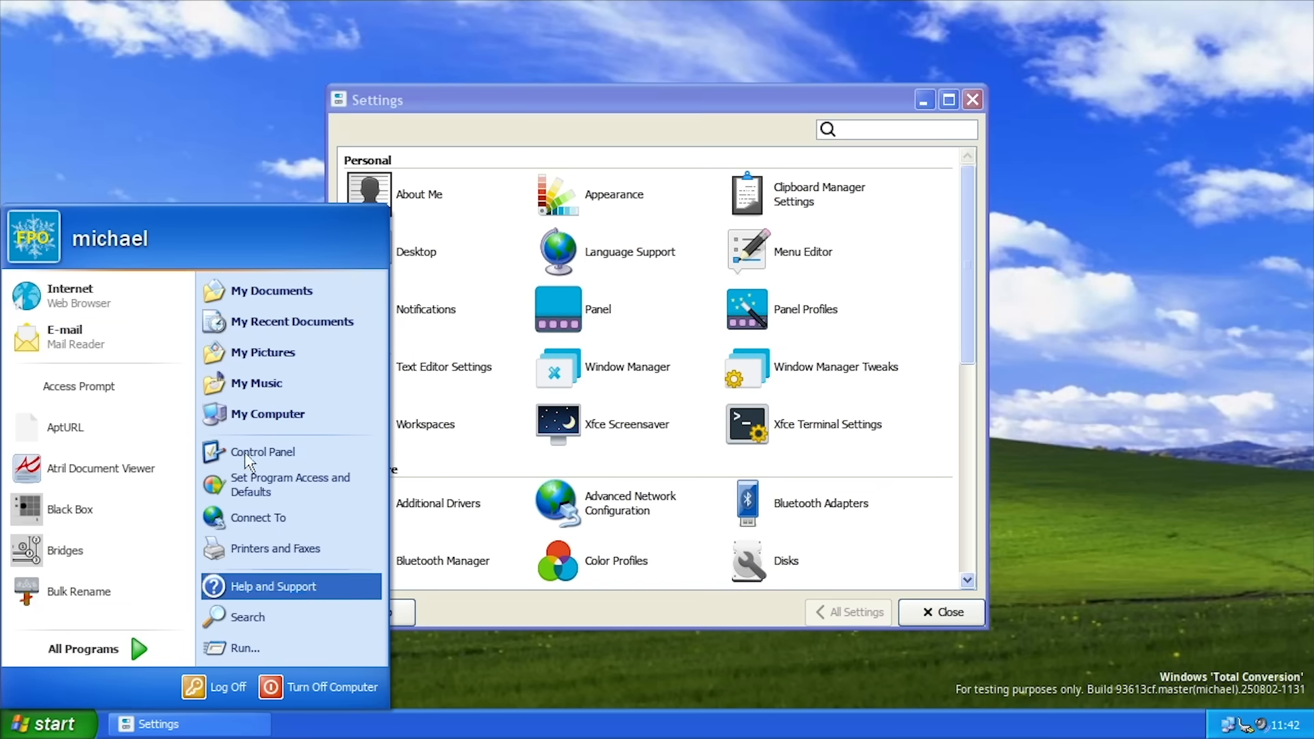
{"action": "left_click", "coordinate": [266, 301]}
{"action": "left_click_drag", "start_coordinate": [194, 12], "coordinate": [303, 53]}
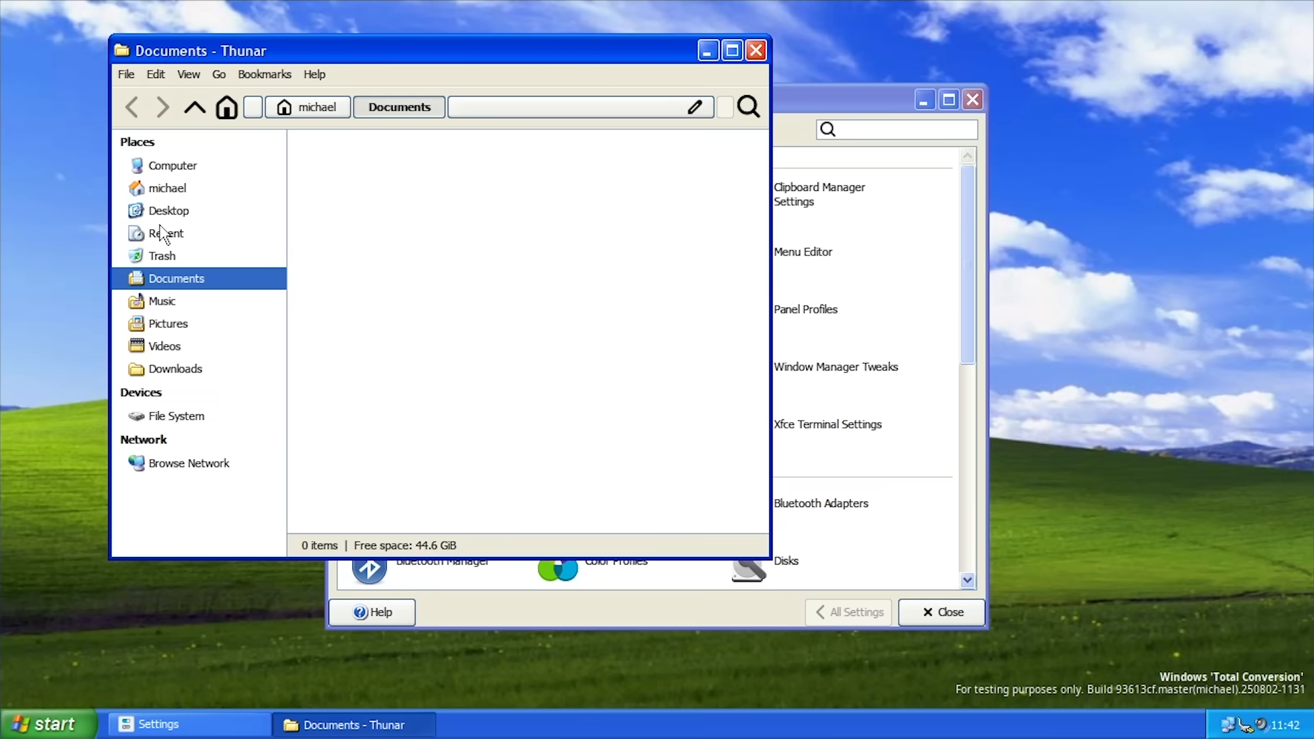
{"action": "left_click", "coordinate": [754, 50]}
Step: Open the Pictures folder from Start, close it, and bring the Start menu back up
{"action": "left_click", "coordinate": [46, 725]}
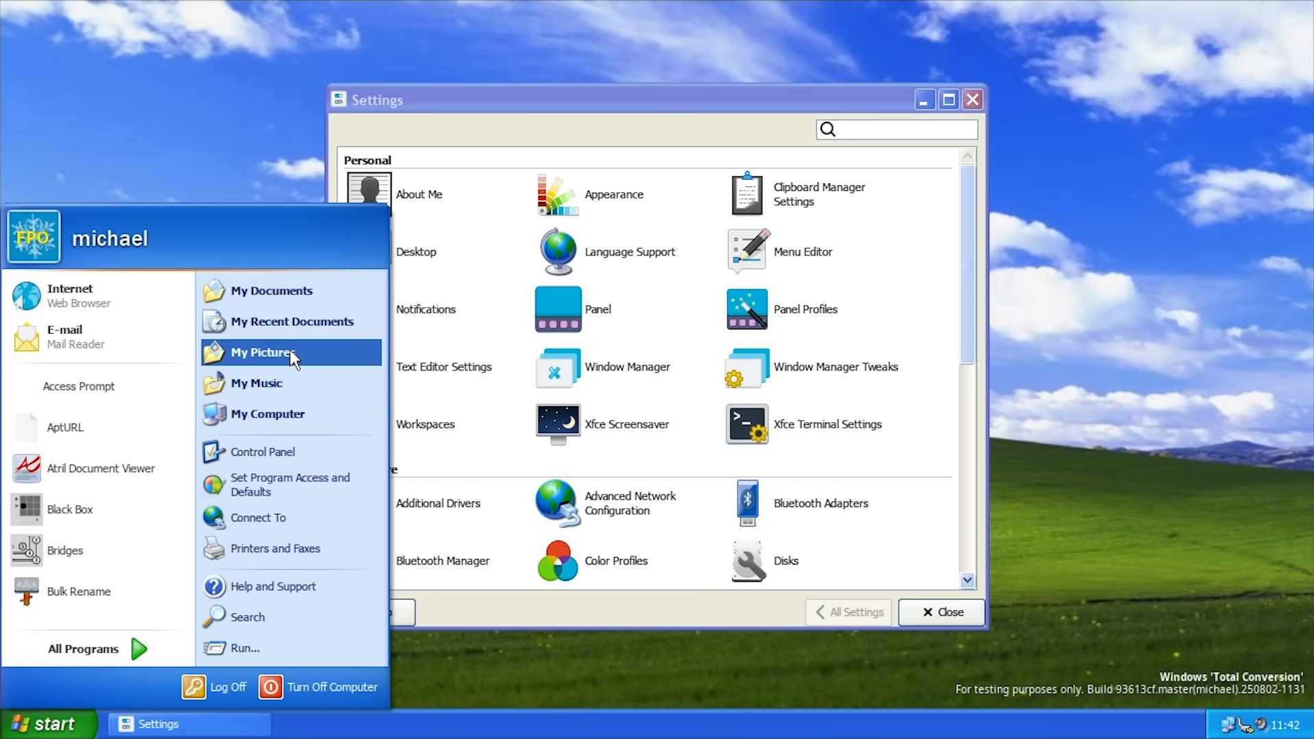
{"action": "left_click", "coordinate": [290, 350]}
{"action": "left_click", "coordinate": [648, 18]}
{"action": "left_click", "coordinate": [46, 725]}
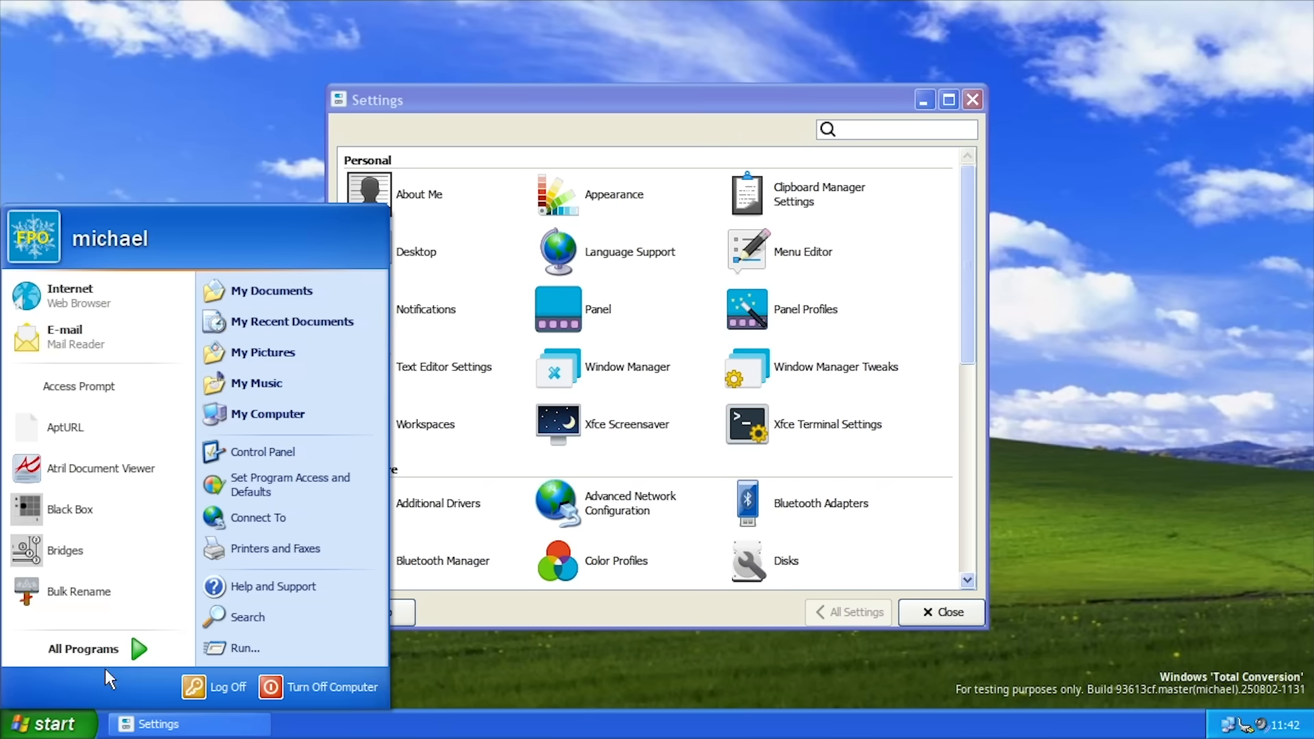
Step: In the Documents folder create a new plain text document named test.txt
{"action": "left_click", "coordinate": [308, 293]}
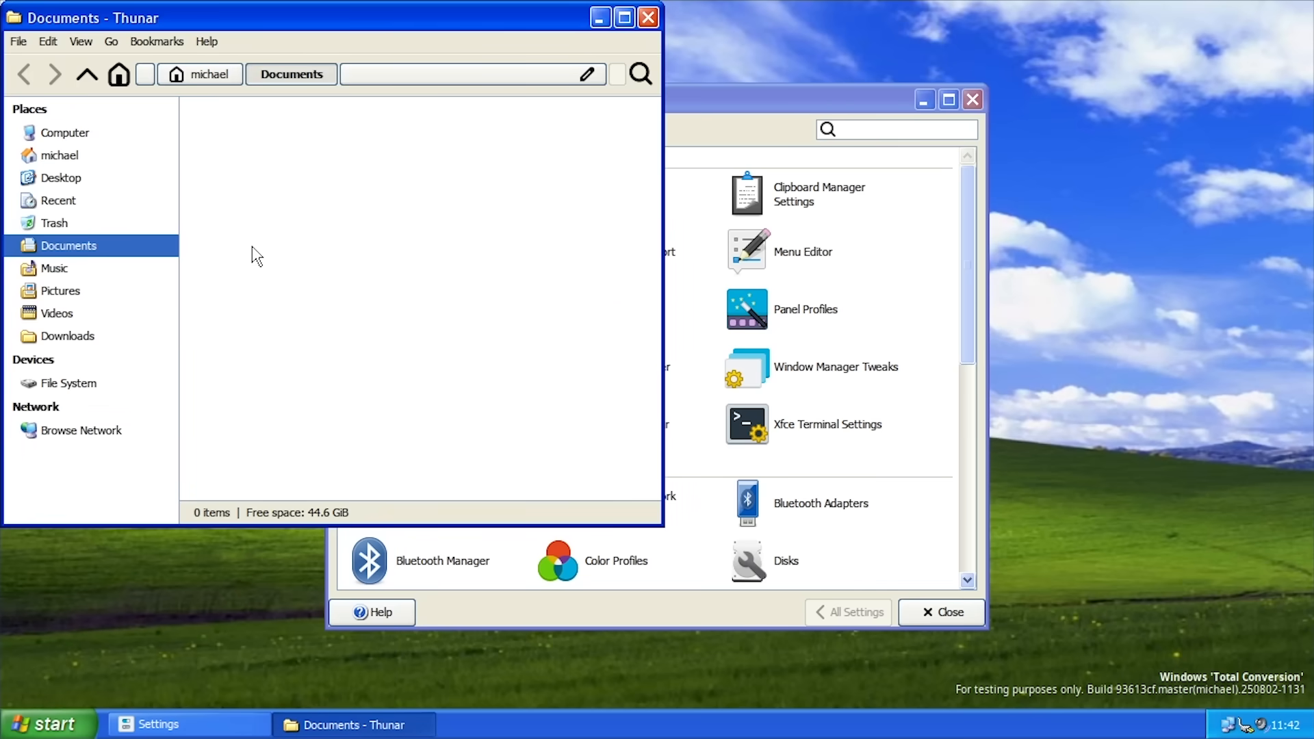
{"action": "right_click", "coordinate": [261, 165]}
{"action": "mouse_move", "coordinate": [334, 203]}
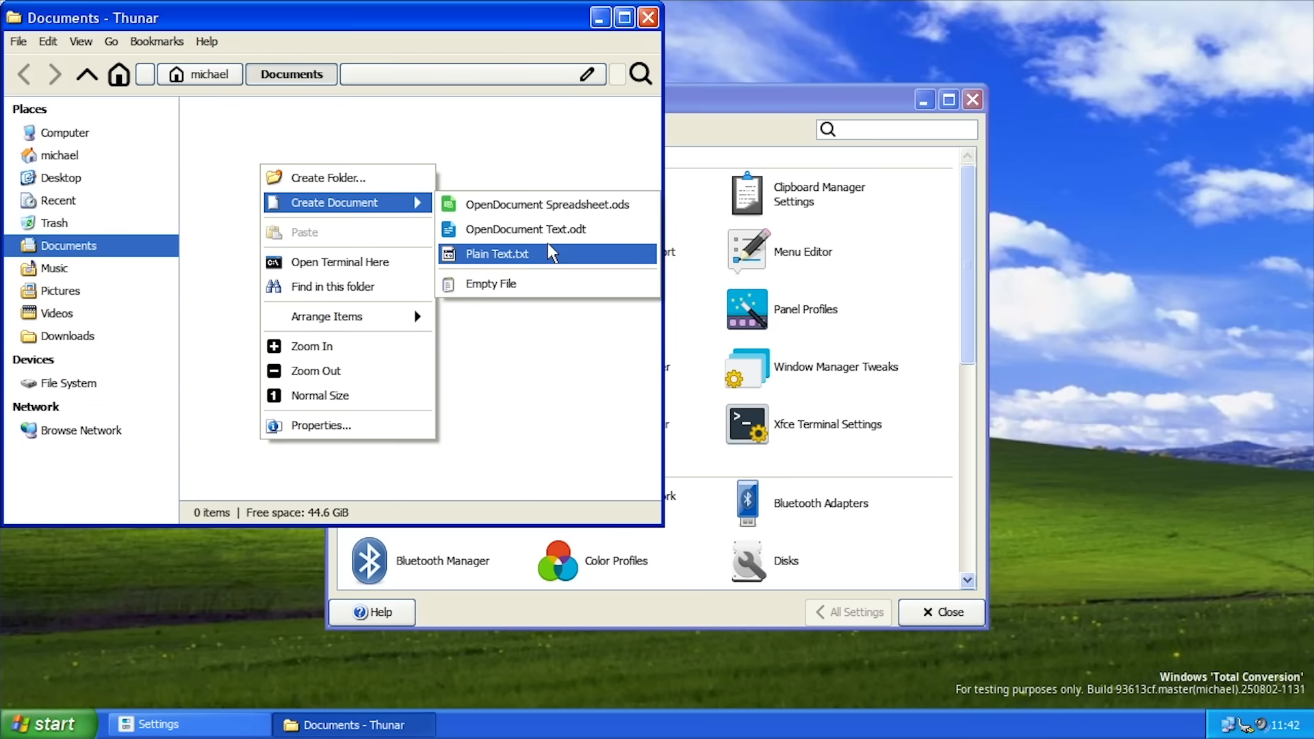
{"action": "left_click", "coordinate": [544, 251]}
{"action": "type", "text": "test"}
{"action": "key", "text": "Return"}
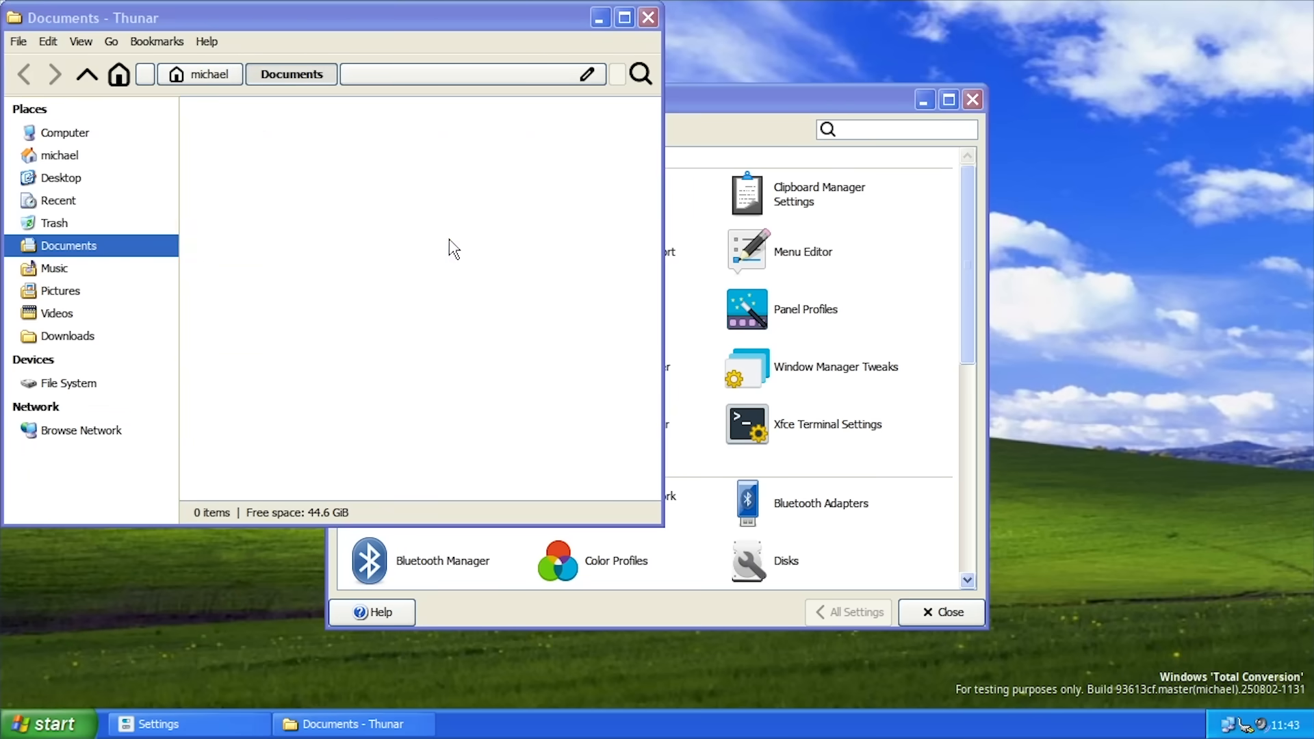
Step: Edit test.txt in Mousepad to contain the word test, then close the editor and Thunar
{"action": "double_click", "coordinate": [221, 148]}
{"action": "left_click_drag", "start_coordinate": [791, 200], "coordinate": [468, 150]}
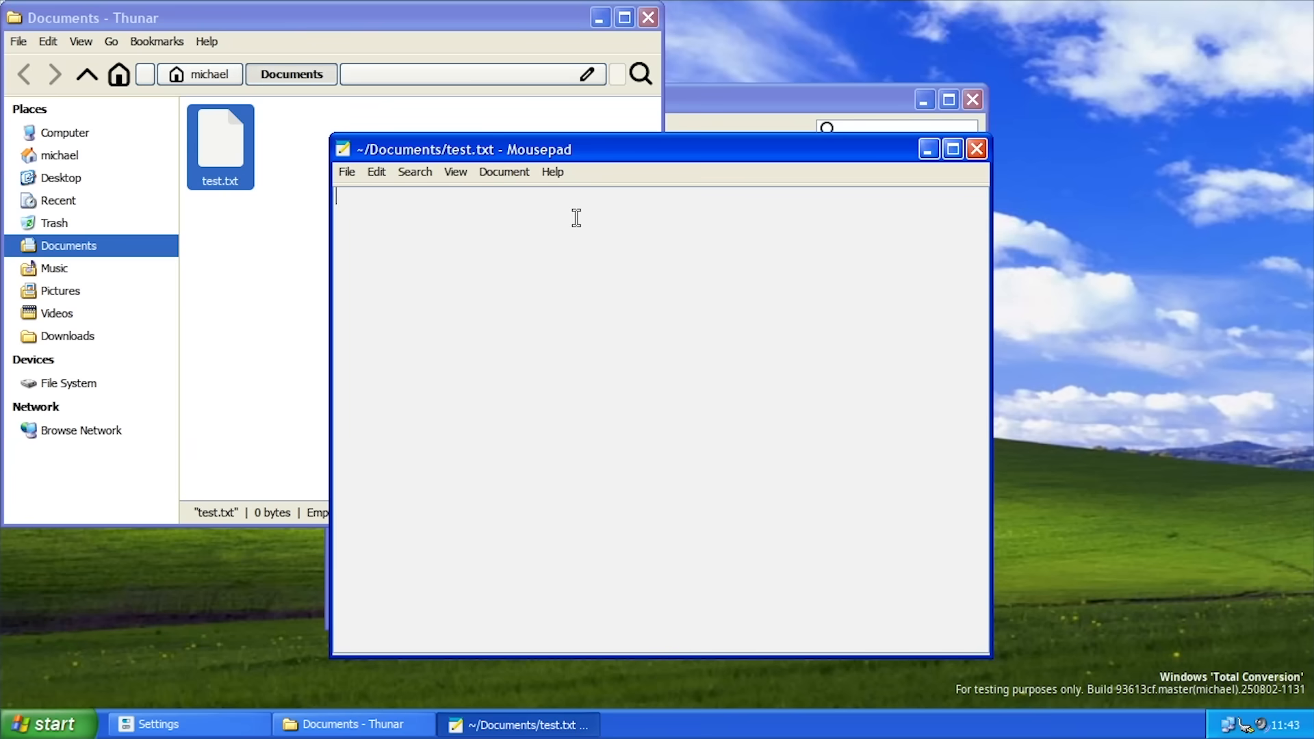
{"action": "type", "text": "test"}
{"action": "left_click", "coordinate": [975, 149]}
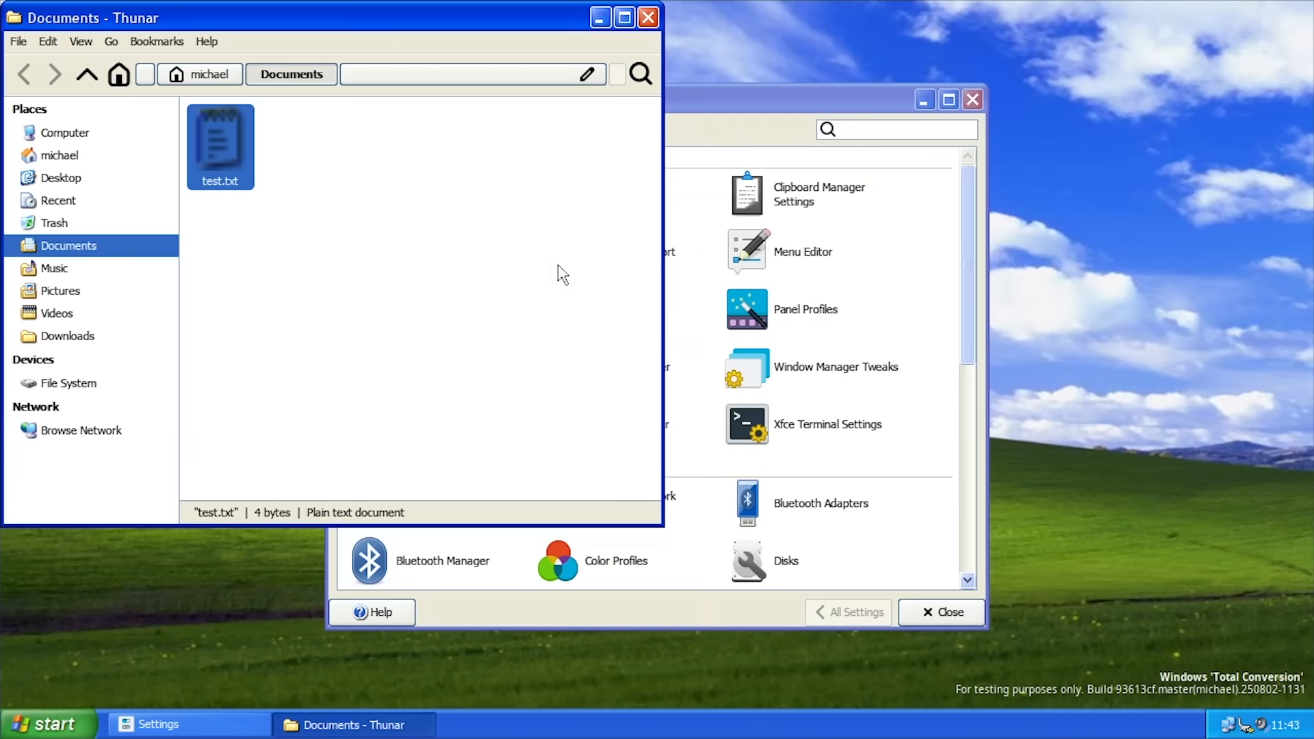
{"action": "left_click", "coordinate": [647, 18]}
Step: Reopen test.txt from Start's recent documents, browse the root file system, and close both
{"action": "left_click", "coordinate": [46, 725]}
{"action": "mouse_move", "coordinate": [292, 321]}
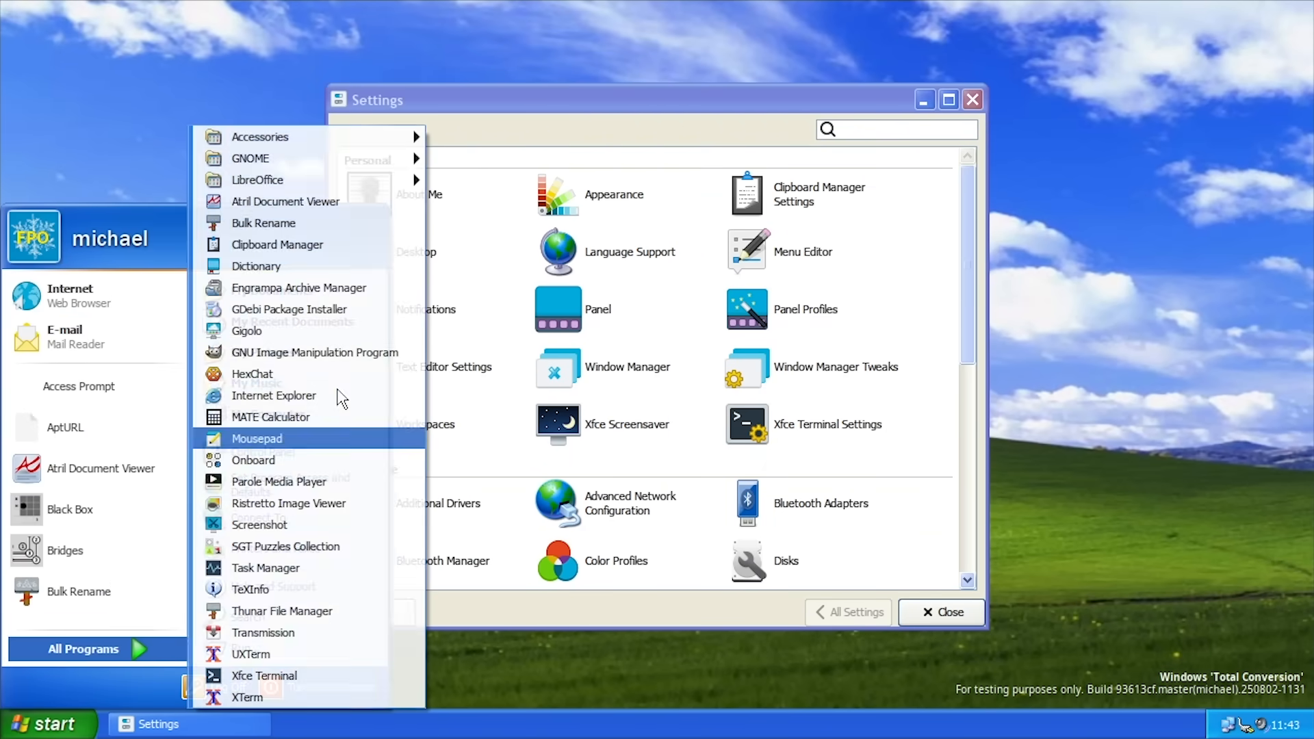
{"action": "left_click", "coordinate": [432, 319]}
{"action": "left_click", "coordinate": [650, 21]}
{"action": "left_click", "coordinate": [47, 725]}
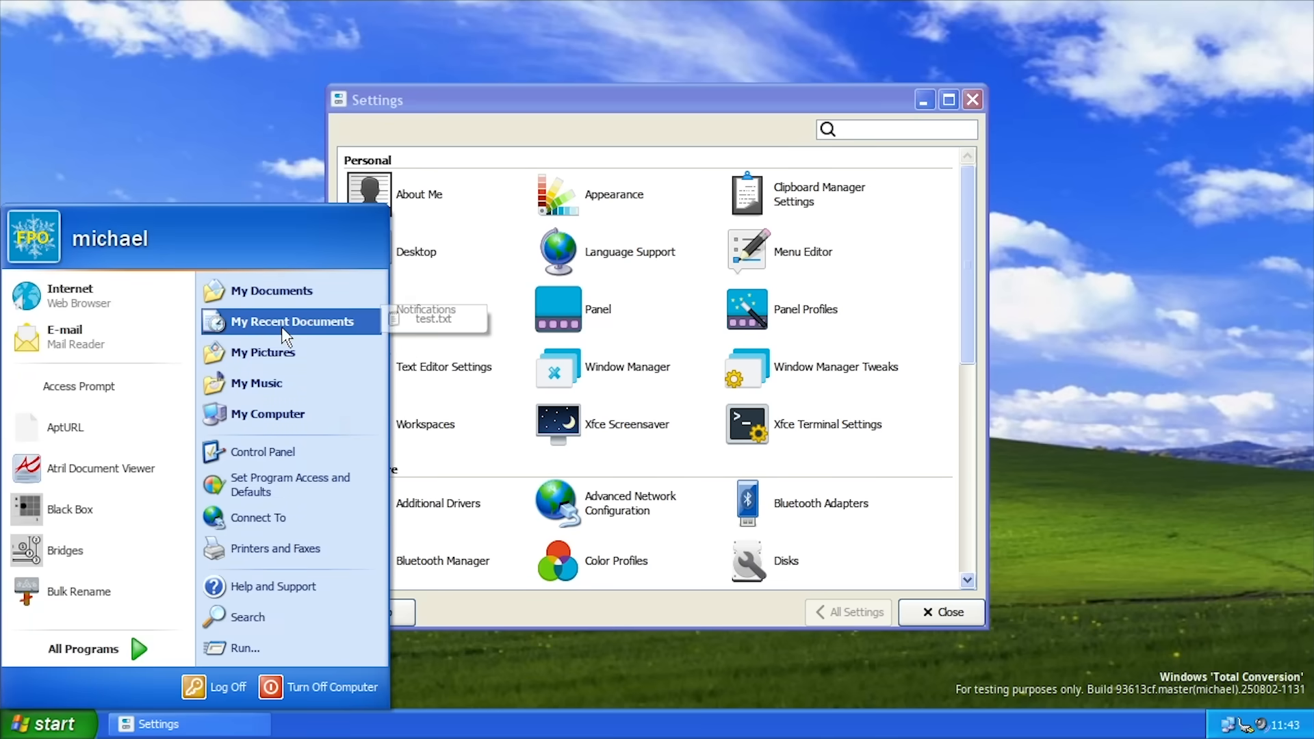
{"action": "left_click", "coordinate": [268, 414]}
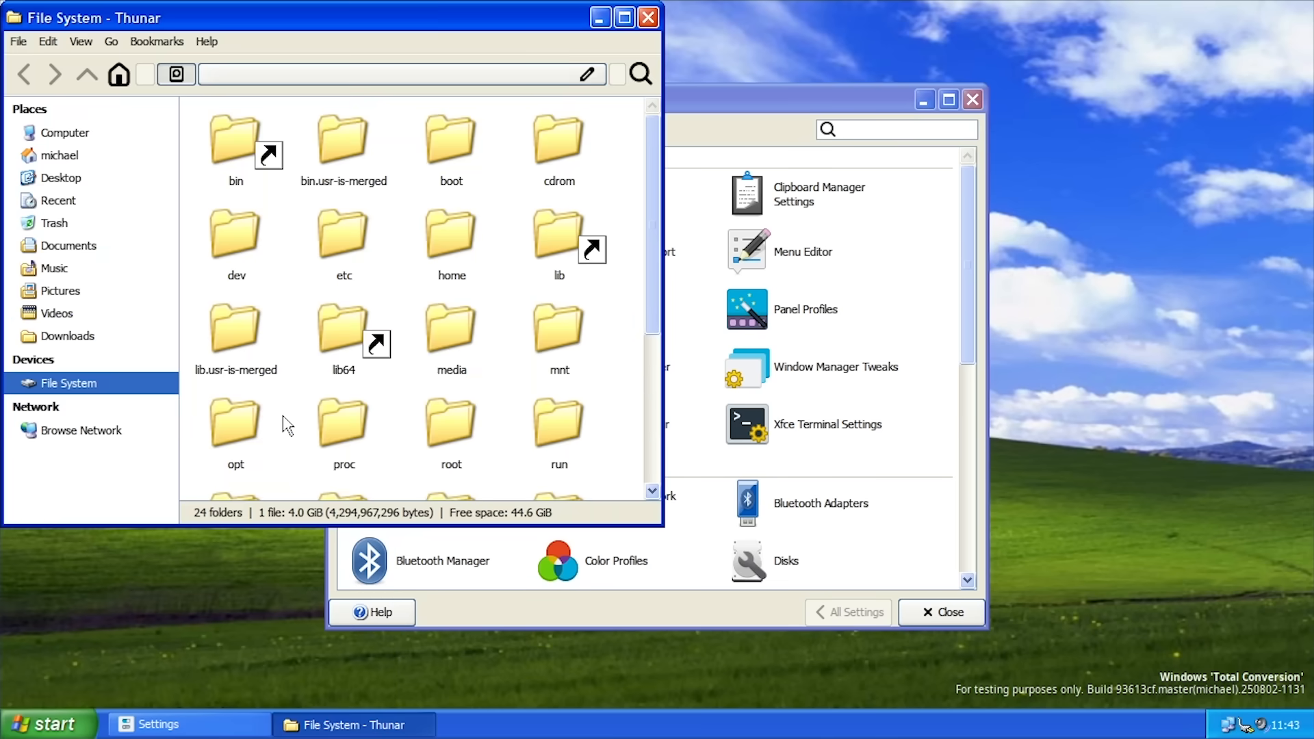
{"action": "left_click", "coordinate": [649, 17]}
{"action": "left_click", "coordinate": [54, 724]}
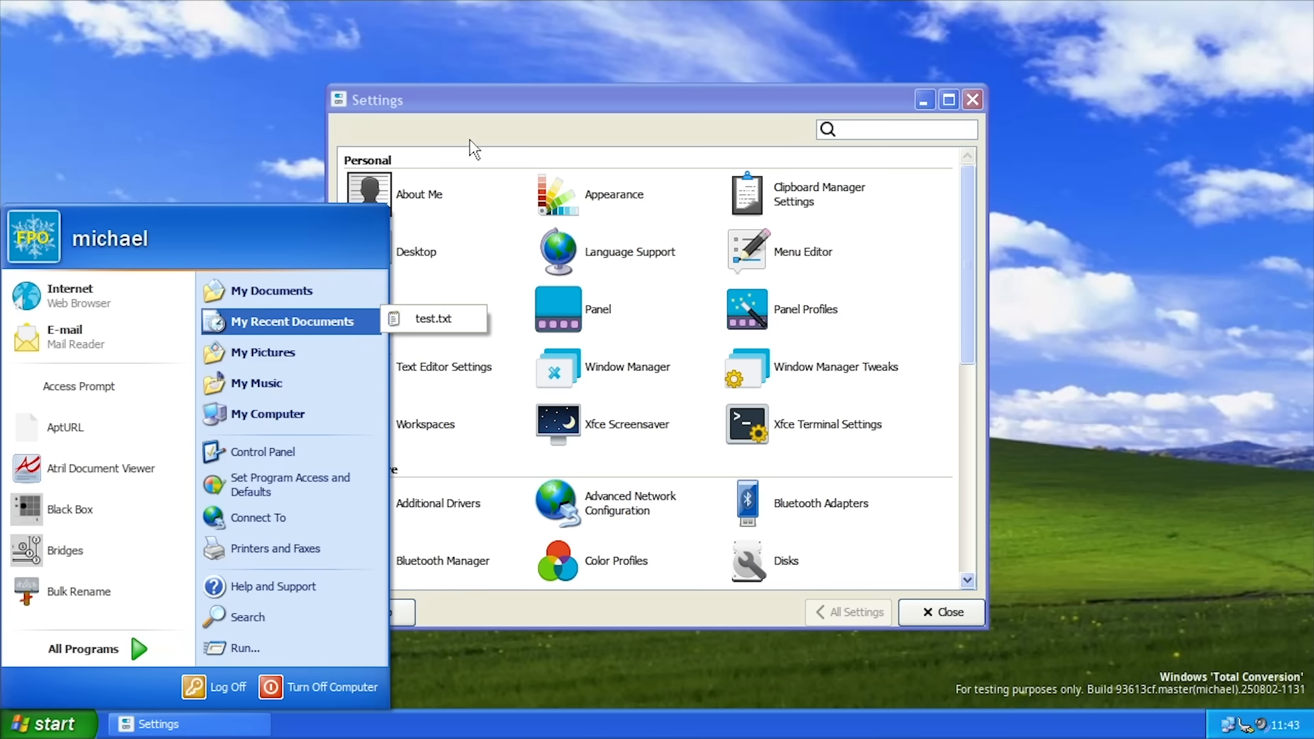
{"action": "left_click", "coordinate": [469, 100]}
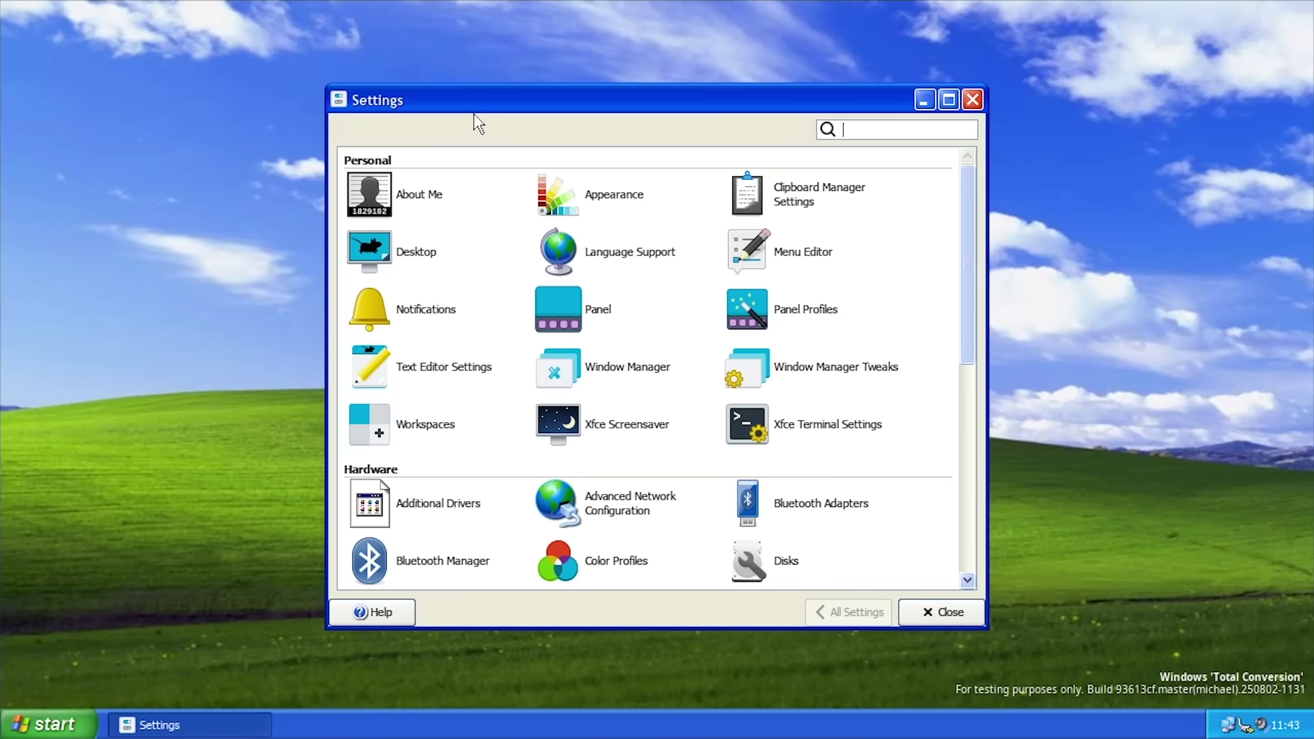
Step: In Appearance apply Windows XP Olive Green, Silver and Zune styles, previewing the Start menu each time
{"action": "left_click", "coordinate": [616, 197]}
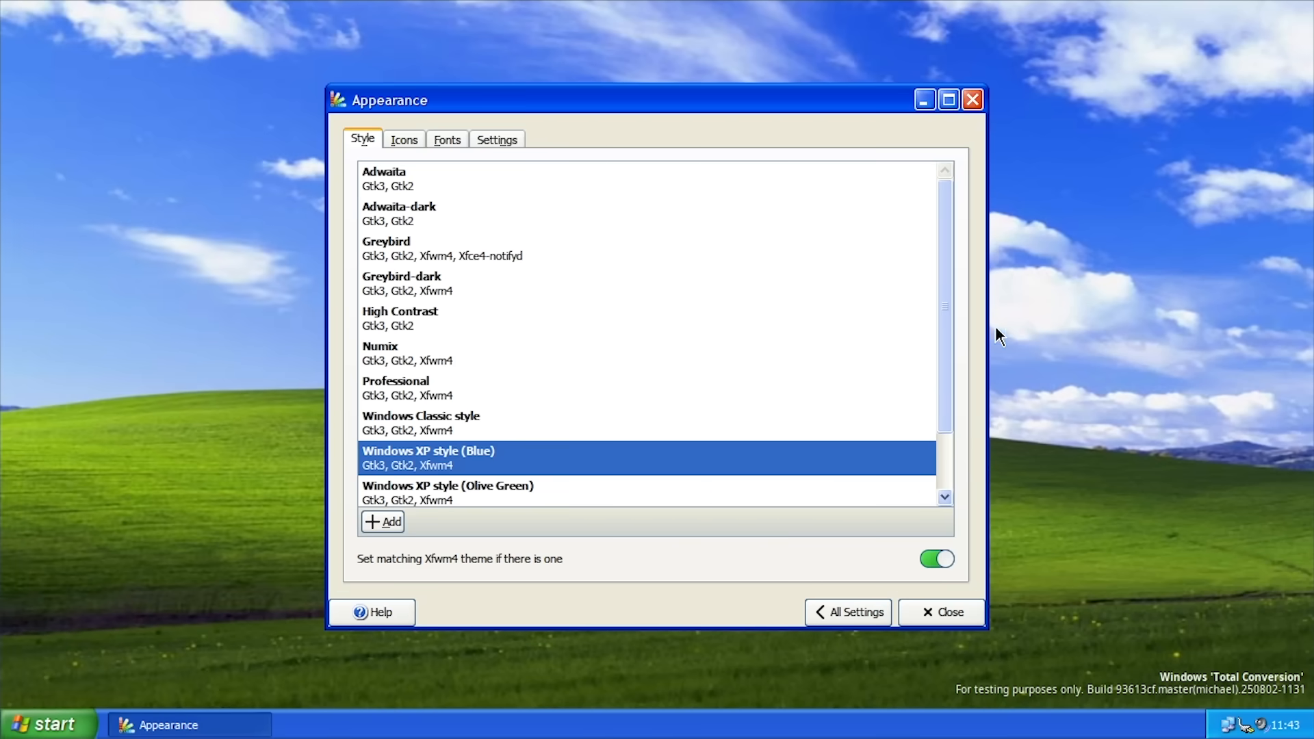
{"action": "scroll", "coordinate": [938, 352], "scroll_direction": "down", "scroll_amount": 2}
{"action": "scroll", "coordinate": [938, 352], "scroll_direction": "down", "scroll_amount": 2}
{"action": "left_click", "coordinate": [462, 418]}
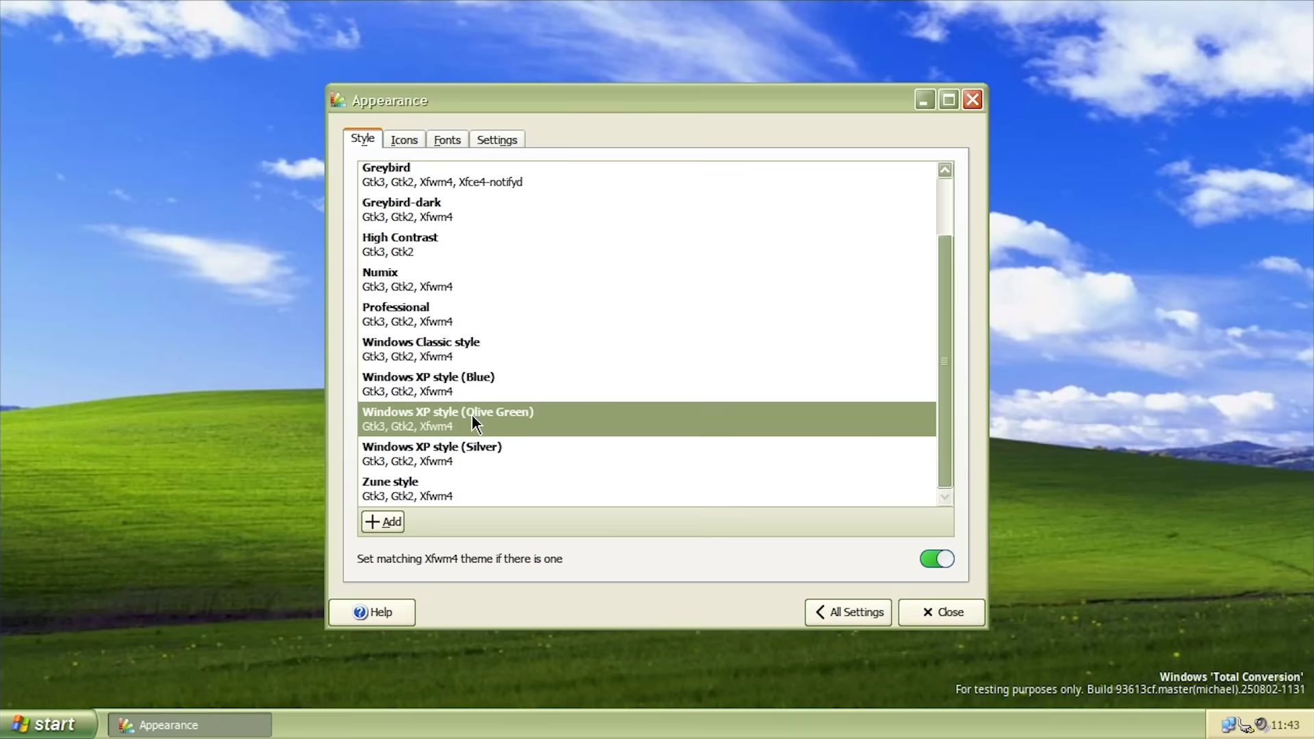
{"action": "left_click", "coordinate": [47, 725]}
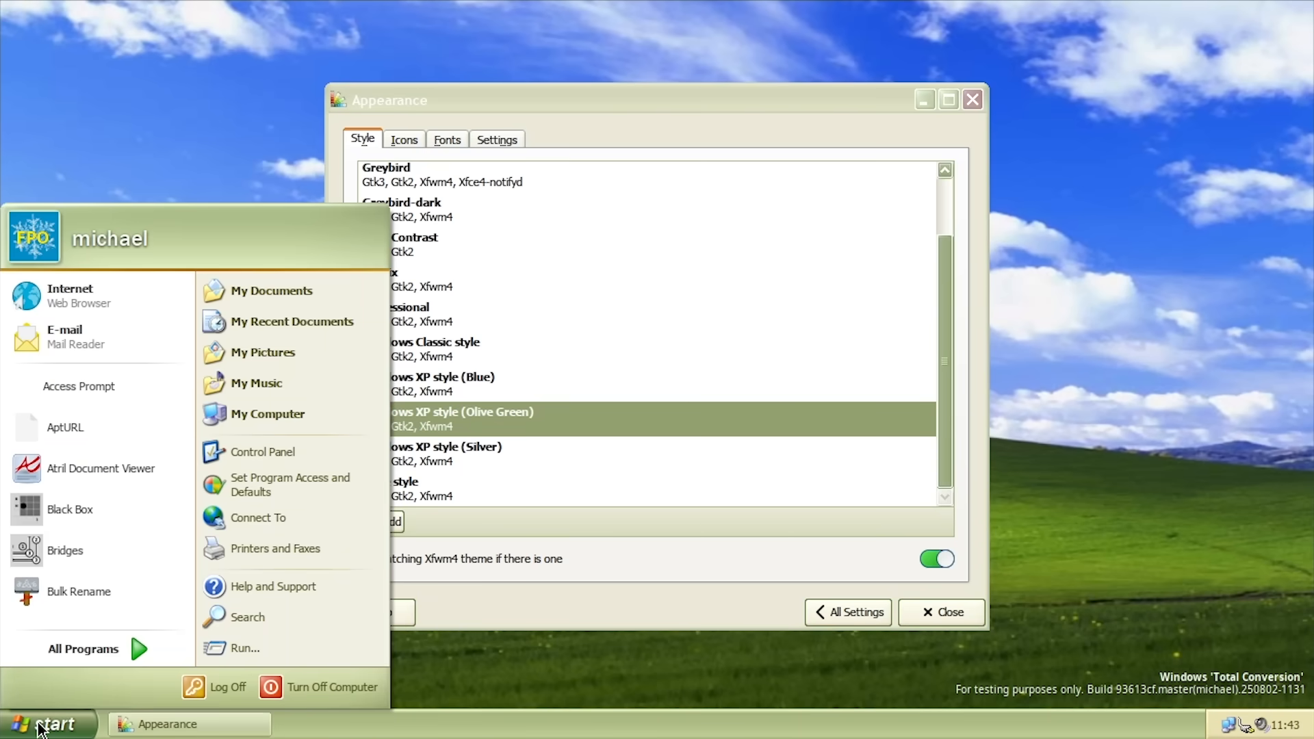
{"action": "left_click", "coordinate": [550, 434]}
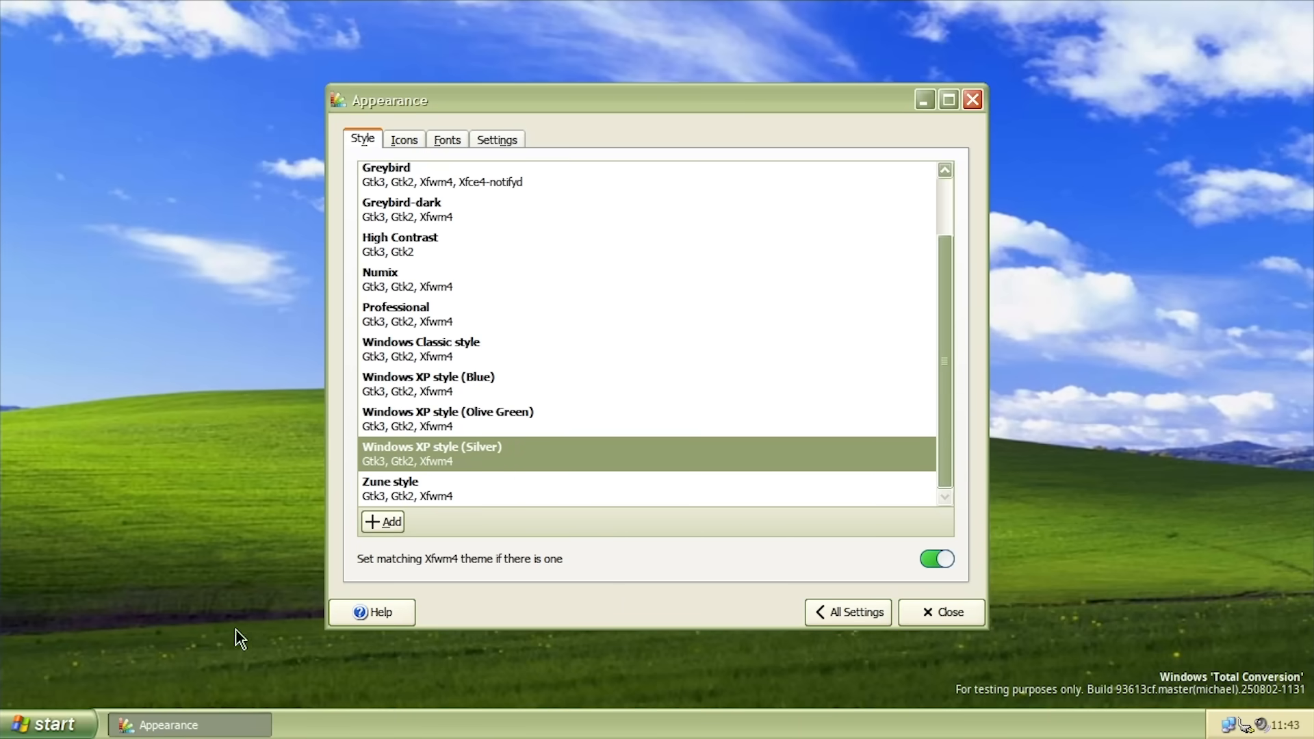
{"action": "left_click", "coordinate": [95, 725]}
{"action": "left_click", "coordinate": [551, 483]}
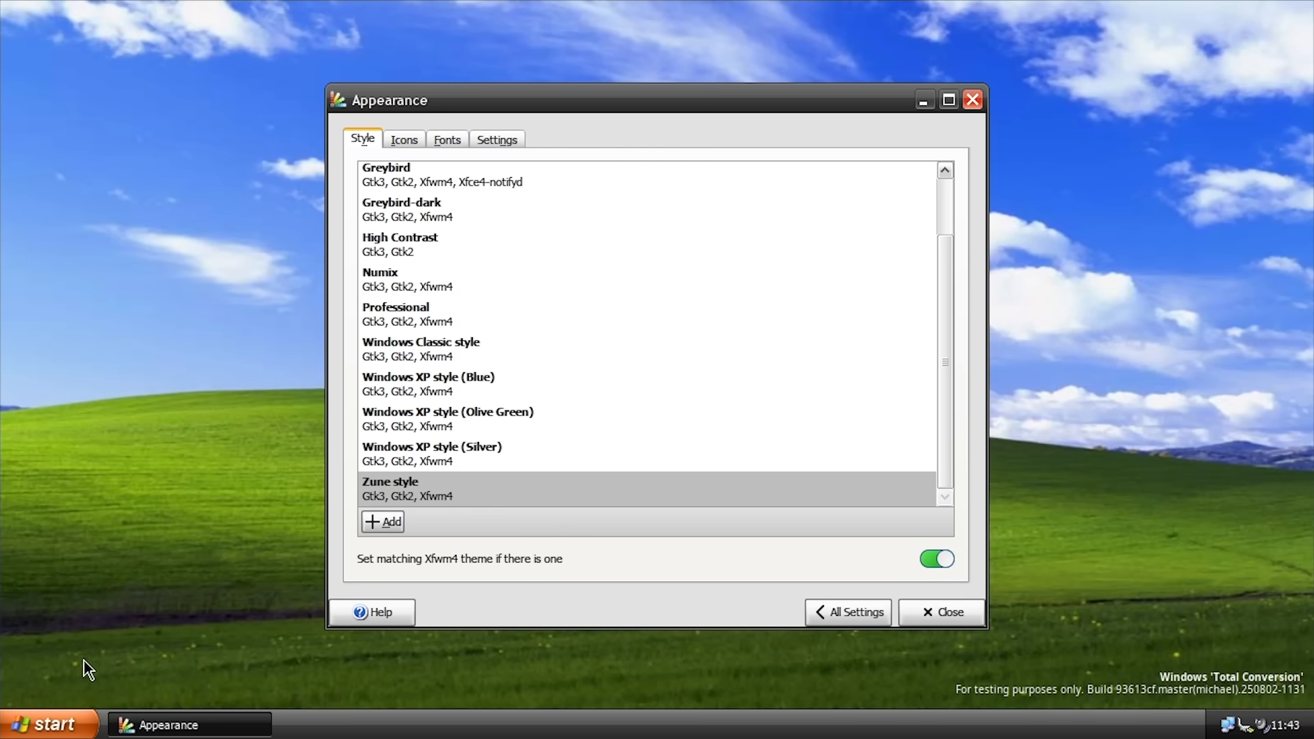
{"action": "left_click", "coordinate": [54, 725]}
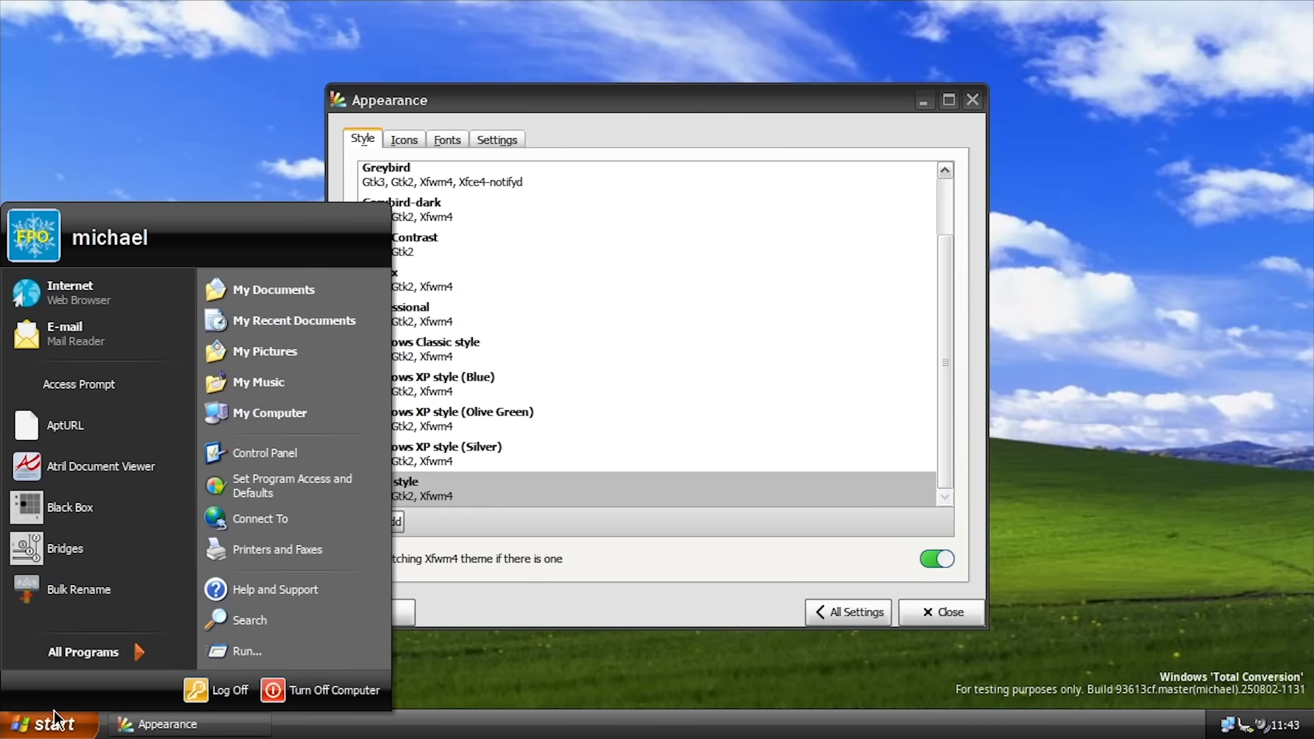
{"action": "left_click", "coordinate": [554, 452]}
{"action": "left_click", "coordinate": [549, 492]}
Step: Try Windows Classic and Professional styles, return to Windows XP style (Blue), and close Appearance
{"action": "left_click", "coordinate": [477, 346]}
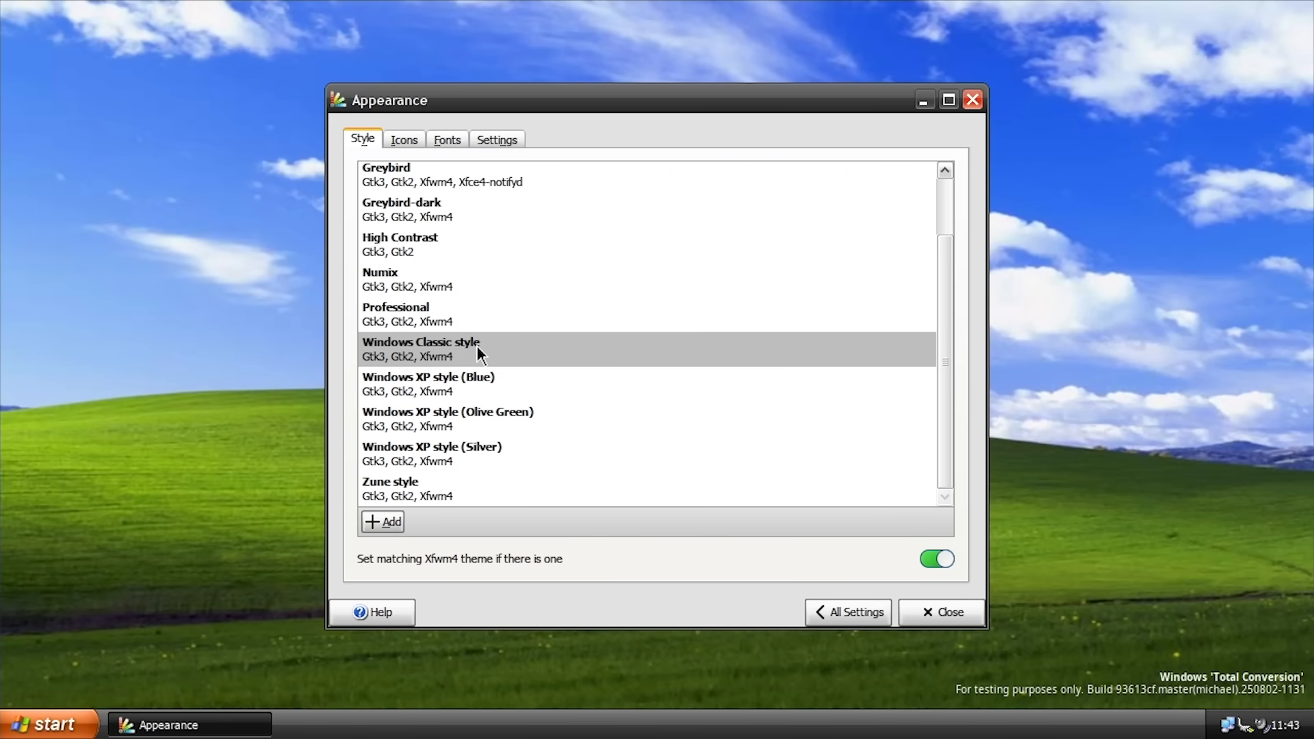
{"action": "left_click", "coordinate": [37, 726]}
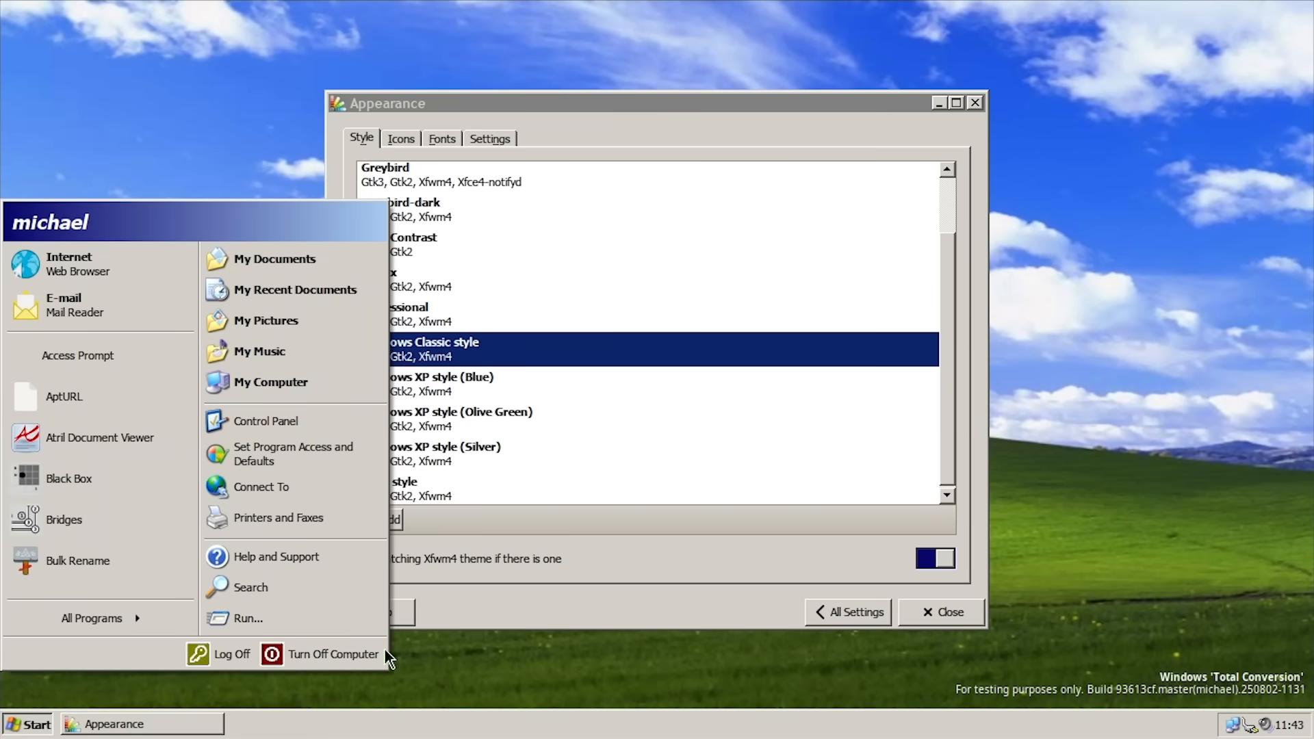
{"action": "left_click", "coordinate": [514, 674]}
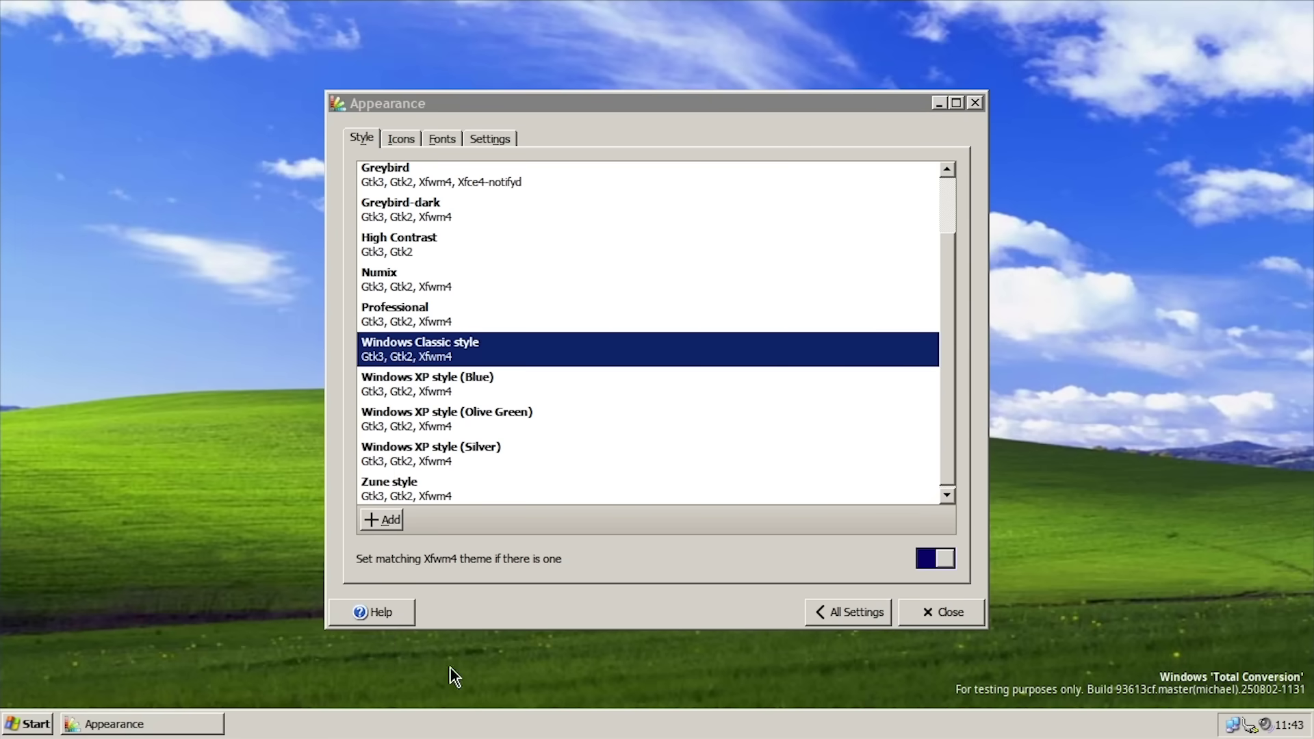
{"action": "left_click", "coordinate": [38, 726]}
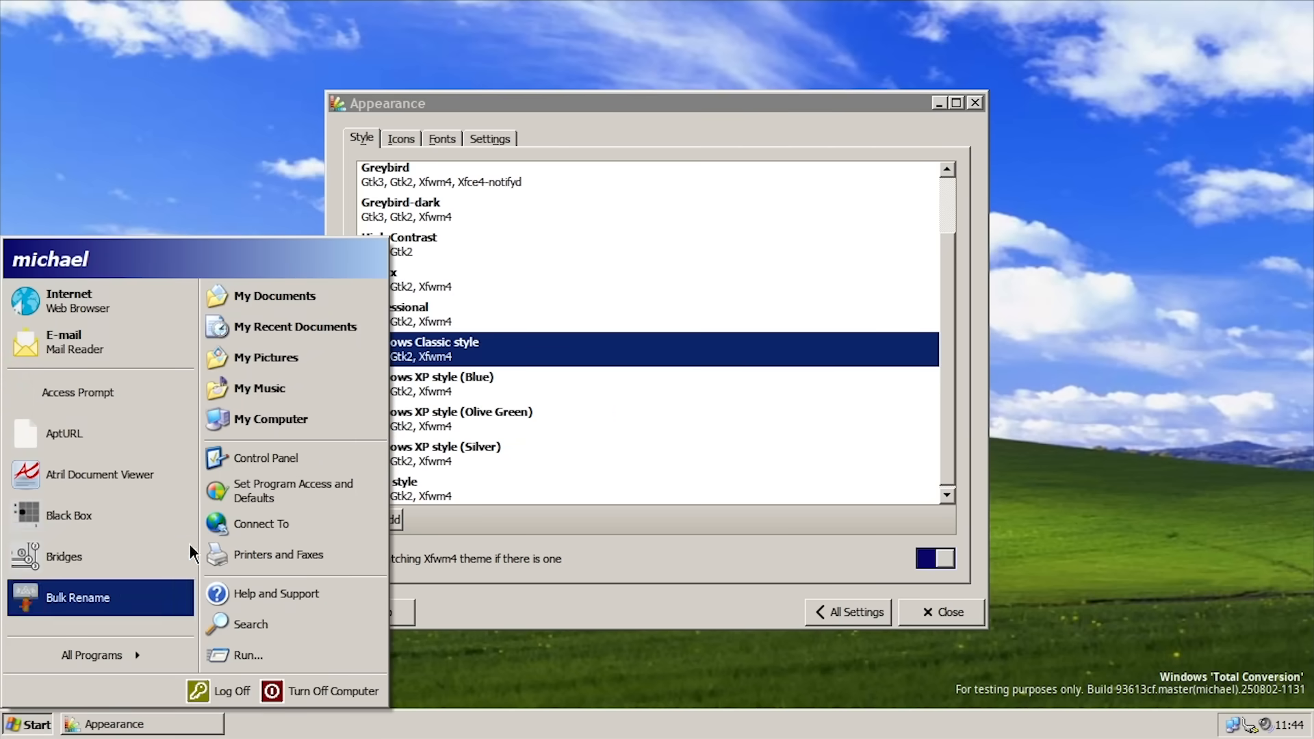
{"action": "left_click", "coordinate": [514, 677]}
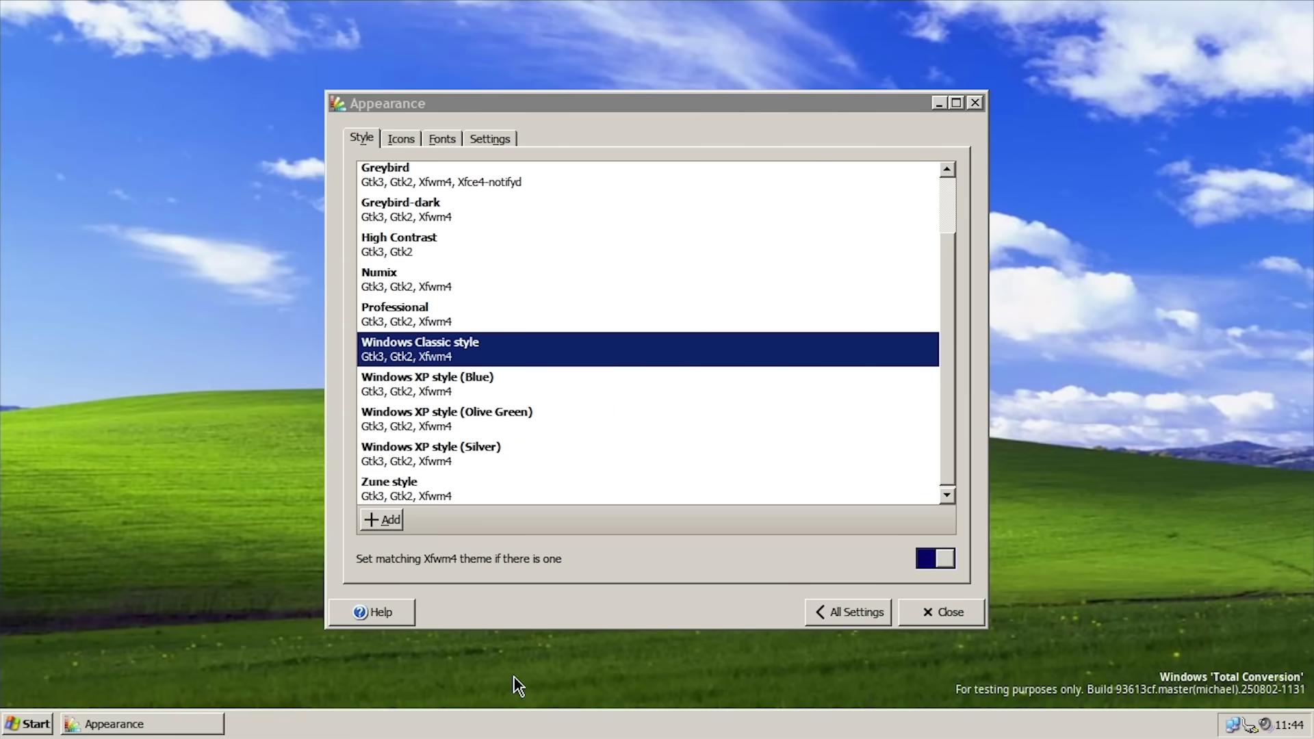
{"action": "left_click", "coordinate": [456, 319]}
{"action": "left_click", "coordinate": [31, 726]}
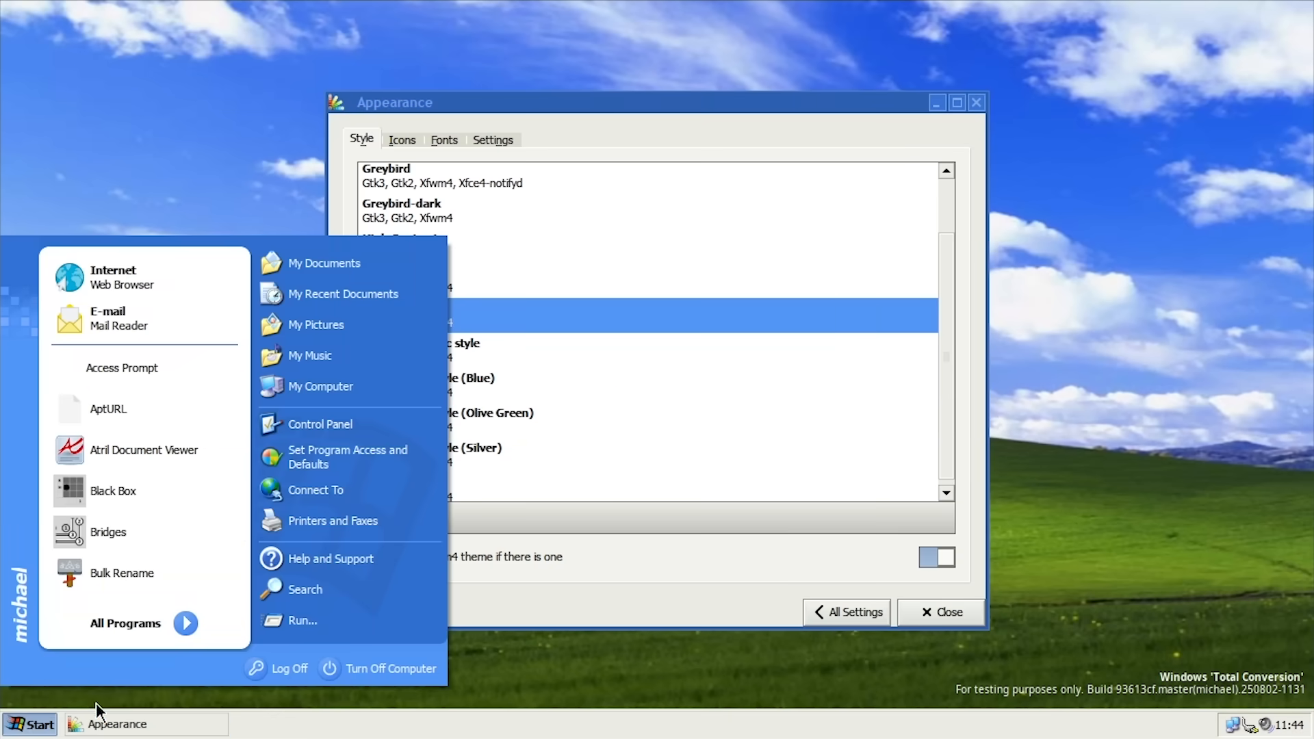
{"action": "left_click", "coordinate": [508, 354]}
{"action": "left_click", "coordinate": [520, 382]}
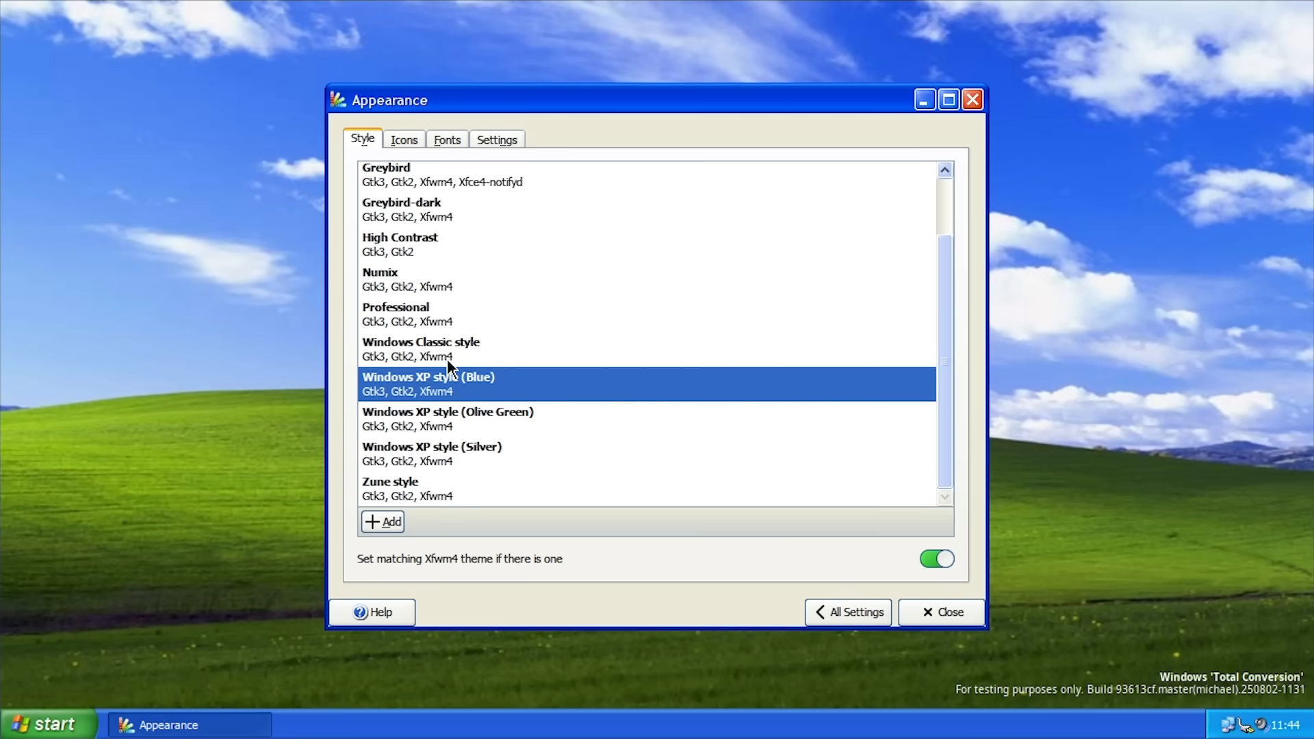
{"action": "left_click", "coordinate": [42, 725]}
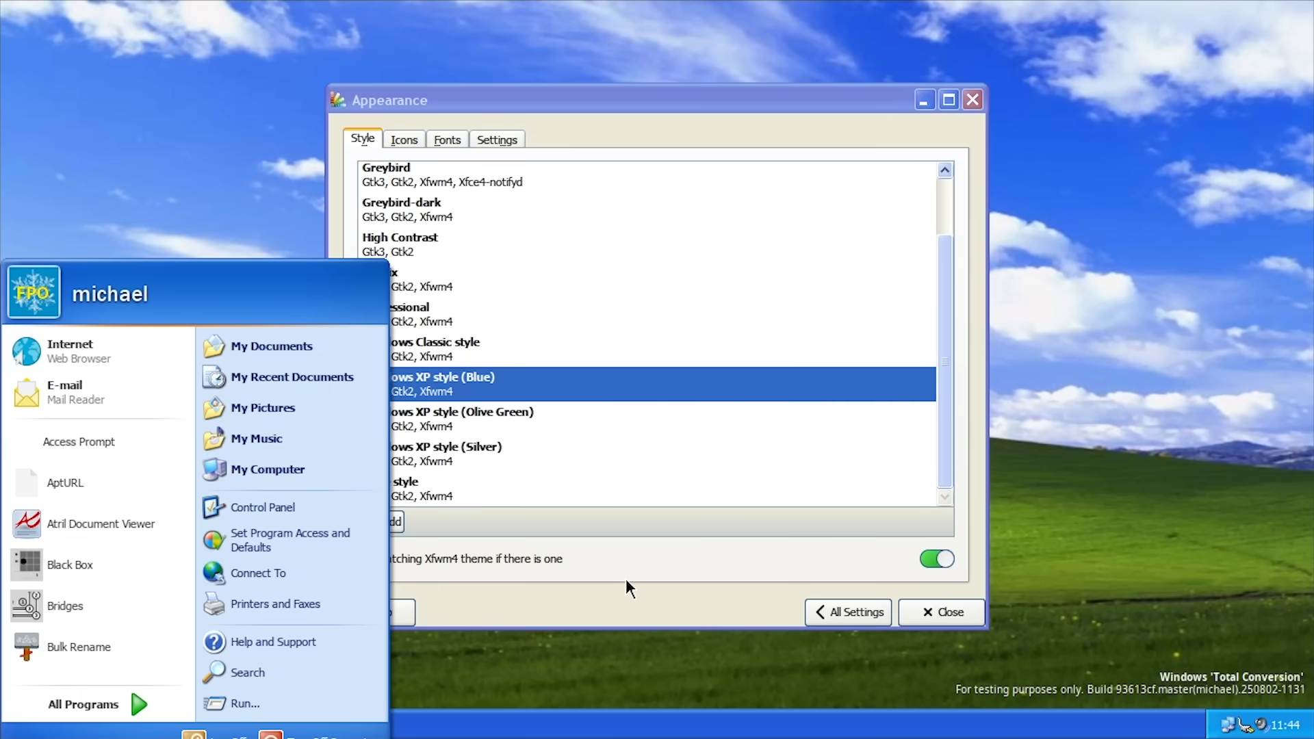
{"action": "left_click", "coordinate": [959, 611]}
{"action": "left_click", "coordinate": [41, 725]}
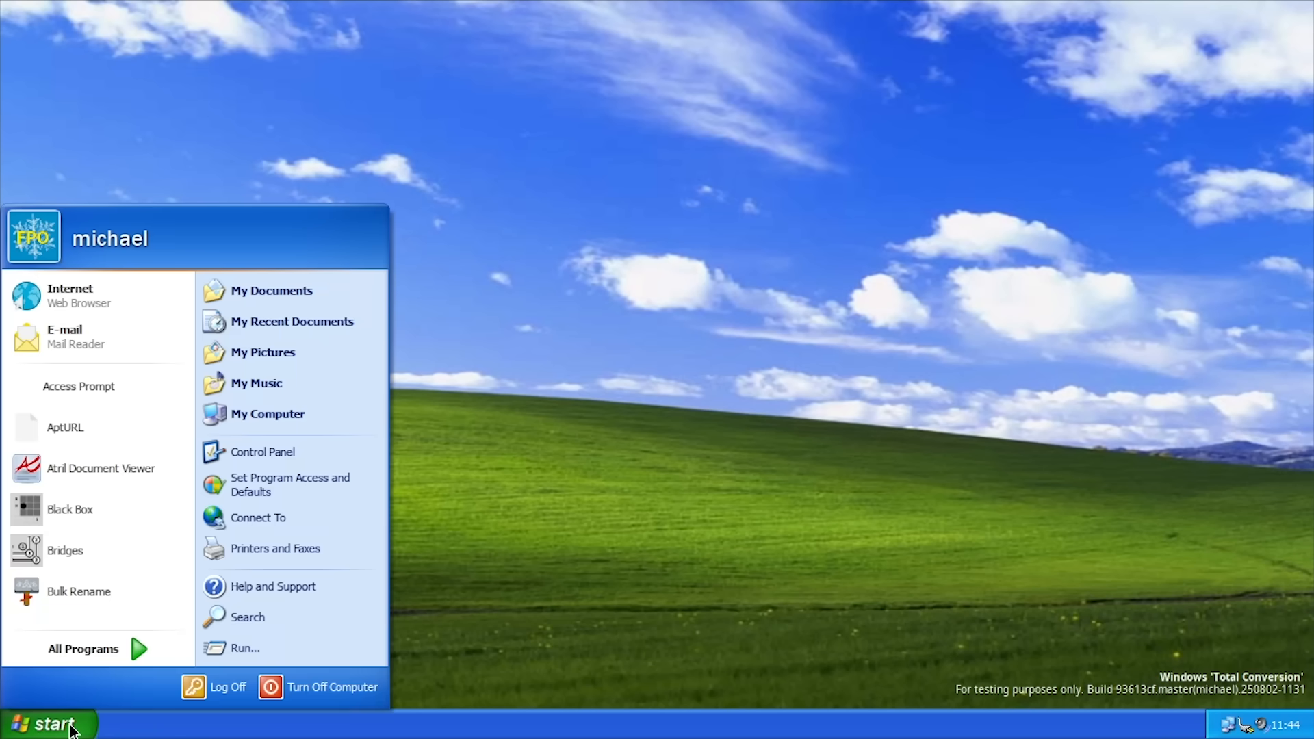
{"action": "key", "text": "super"}
{"action": "key", "text": "super"}
{"action": "left_click", "coordinate": [120, 297]}
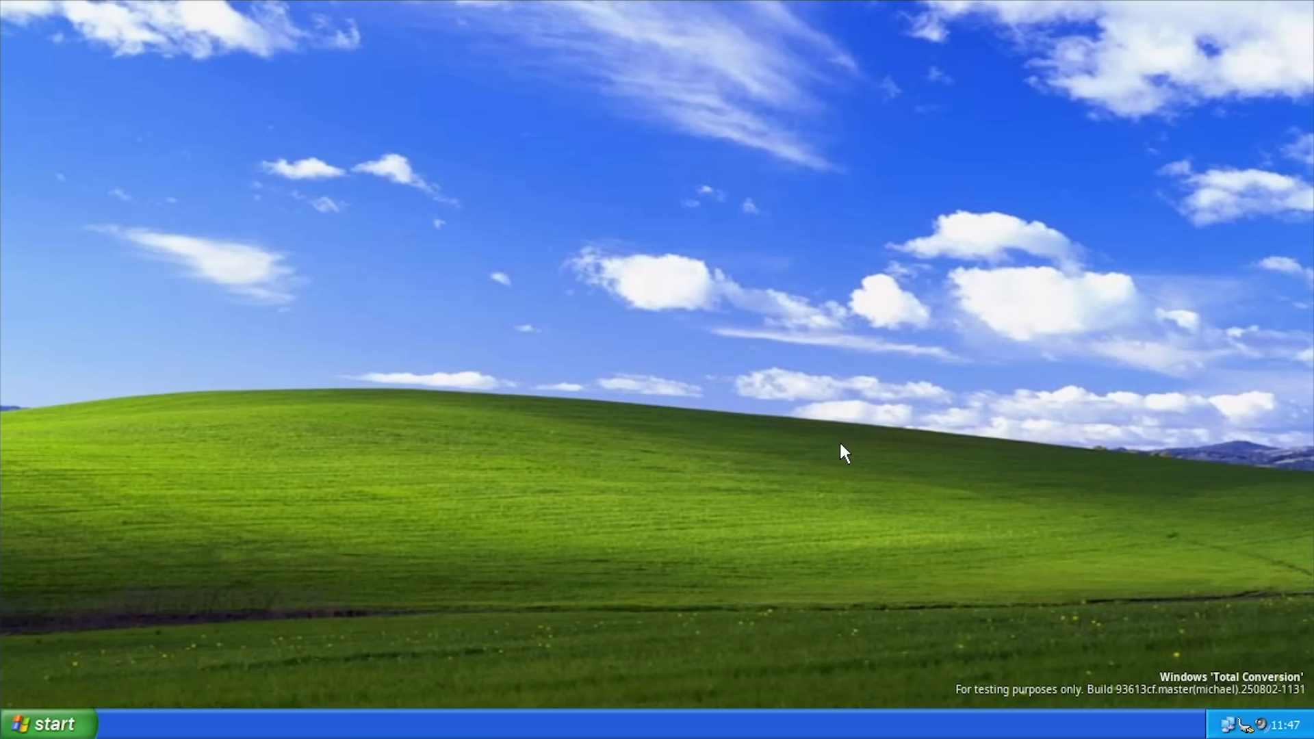
{"action": "left_click", "coordinate": [55, 719]}
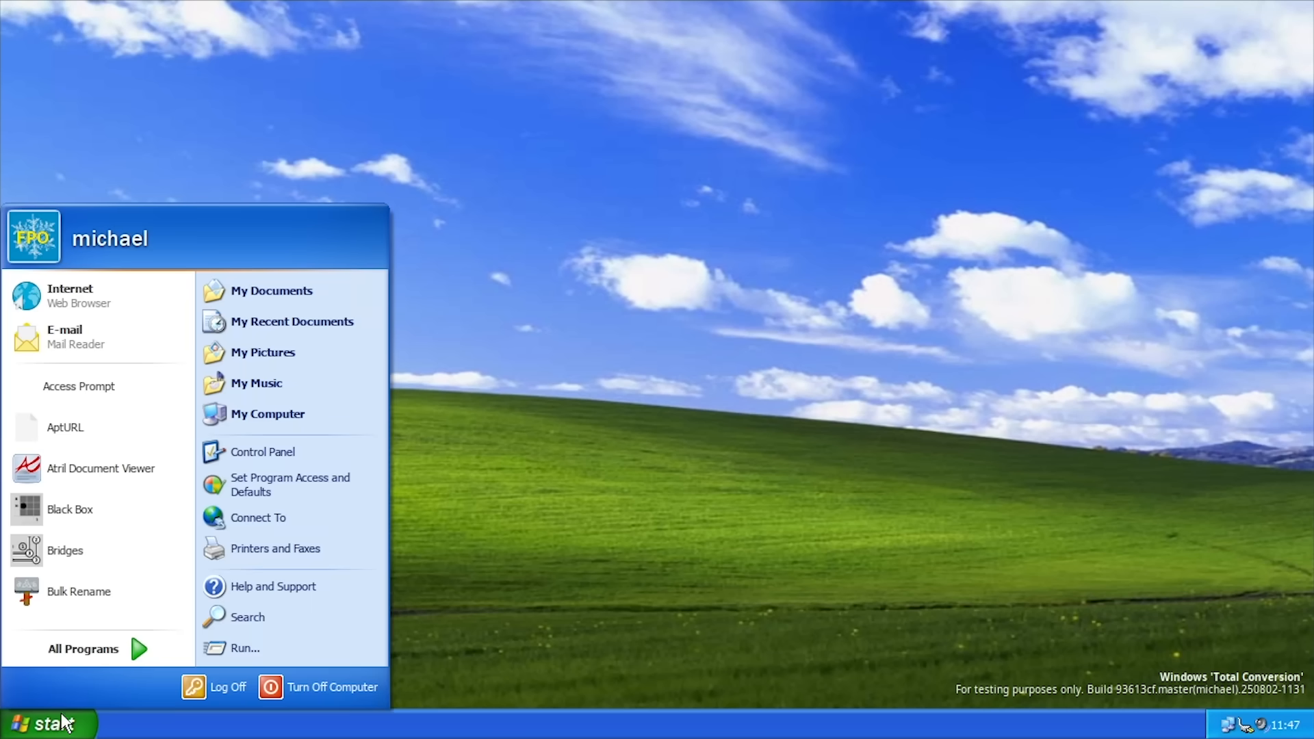